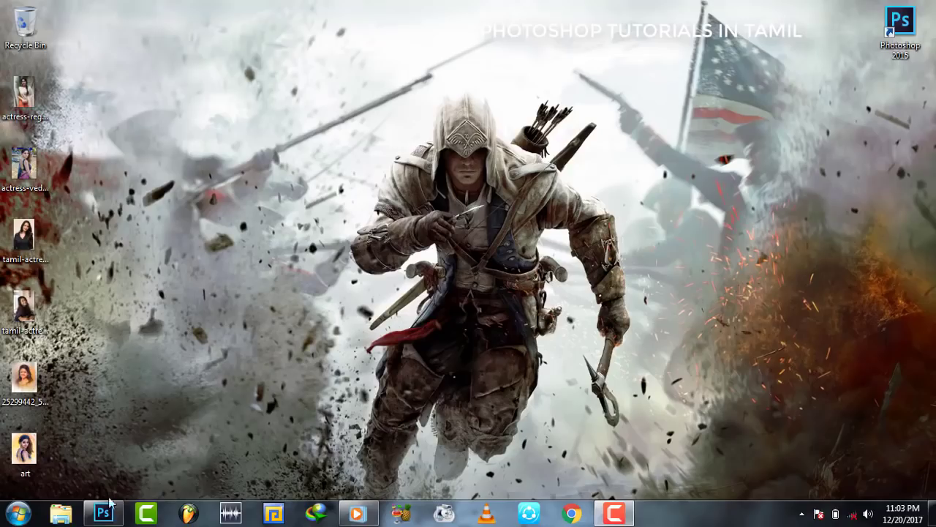
Close the art.jpg painted reference window.
{"action": "left_click", "coordinate": [111, 505]}
{"action": "mouse_move", "coordinate": [103, 512]}
{"action": "left_click", "coordinate": [219, 404]}
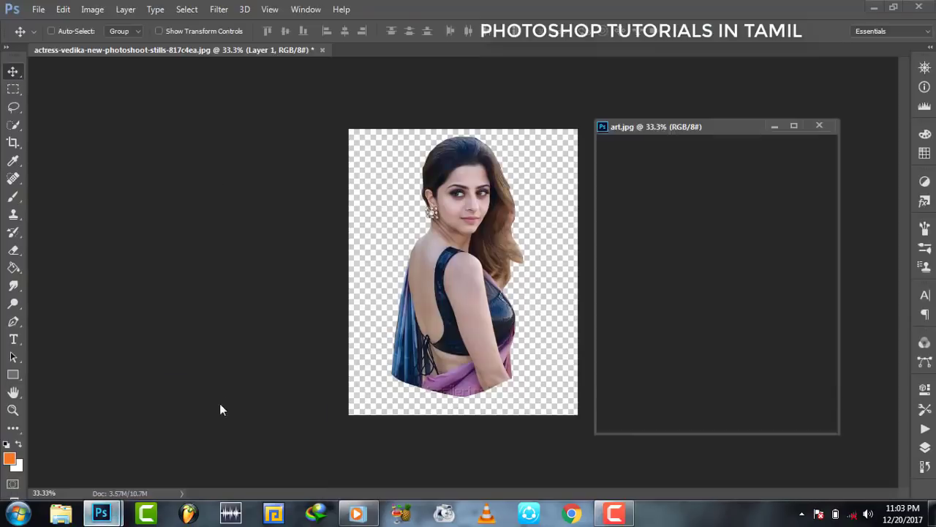
{"action": "left_click", "coordinate": [819, 126]}
Fit the cut-out portrait image on screen.
{"action": "key", "text": "z"}
{"action": "right_click", "coordinate": [463, 243]}
{"action": "left_click", "coordinate": [471, 248]}
{"action": "right_click", "coordinate": [423, 179]}
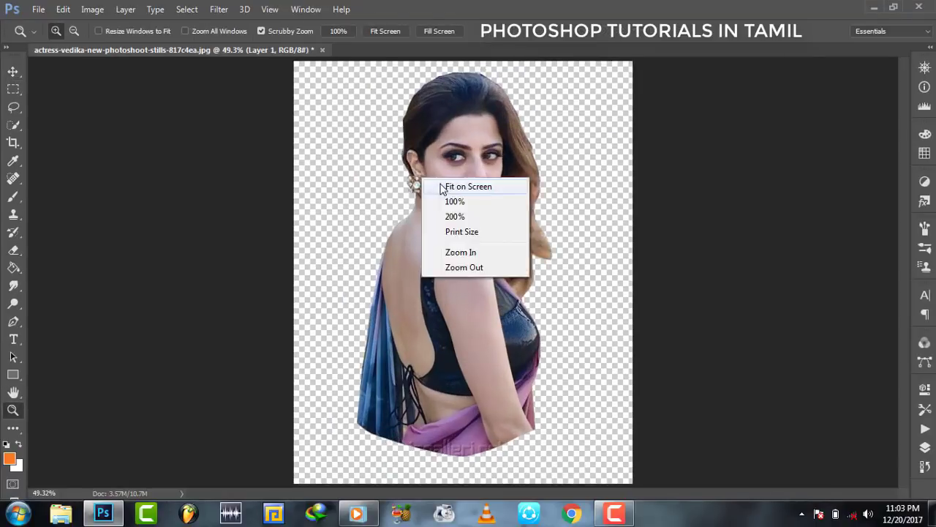
{"action": "left_click", "coordinate": [442, 189]}
Duplicate Layer 1 as Layer 1 copy in the Layers panel.
{"action": "left_click", "coordinate": [925, 447]}
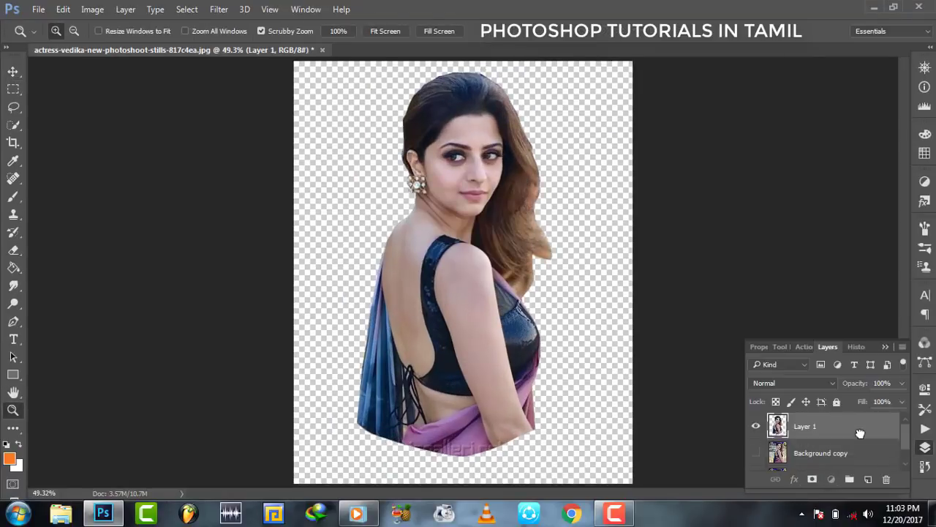
{"action": "key", "text": "ctrl+j"}
{"action": "left_click", "coordinate": [218, 9]}
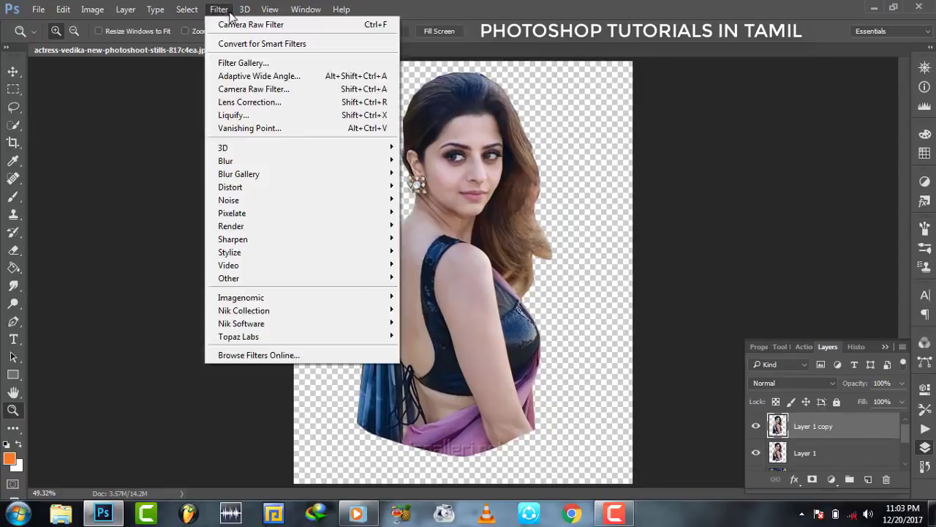
Apply Camera Raw: Contrast +19, Highlights -100, Shadows +100, Whites -20, Blacks -16.
{"action": "left_click", "coordinate": [268, 90]}
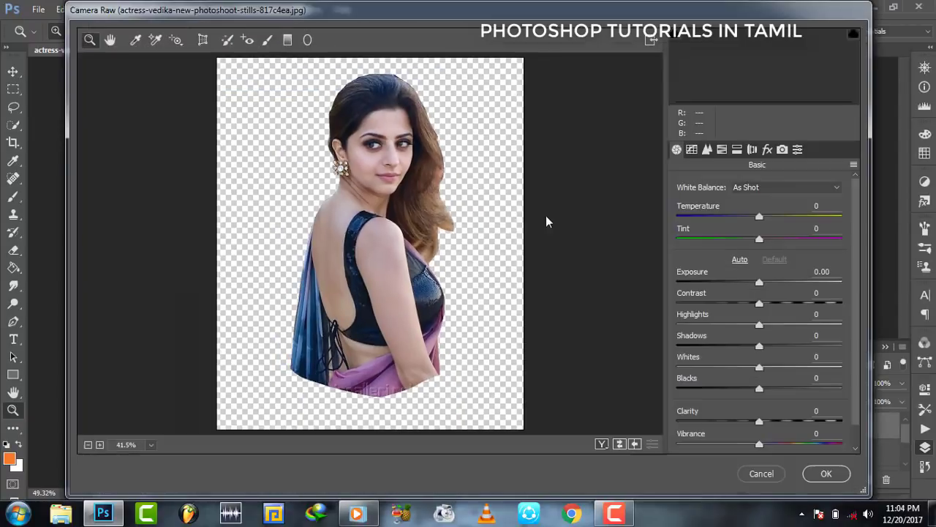
{"action": "left_click", "coordinate": [774, 304]}
{"action": "left_click_drag", "start_coordinate": [759, 324], "coordinate": [718, 324]}
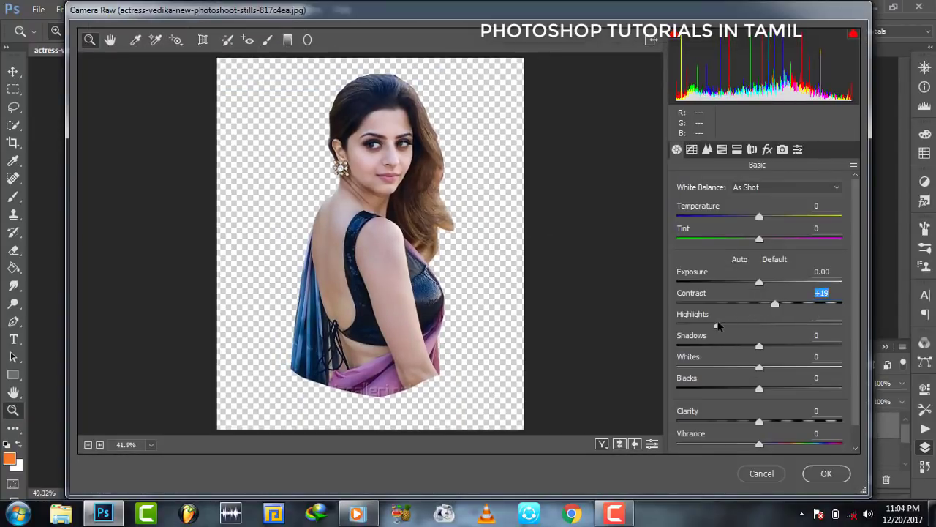
{"action": "left_click_drag", "start_coordinate": [760, 346], "coordinate": [841, 346]}
{"action": "left_click", "coordinate": [677, 325]}
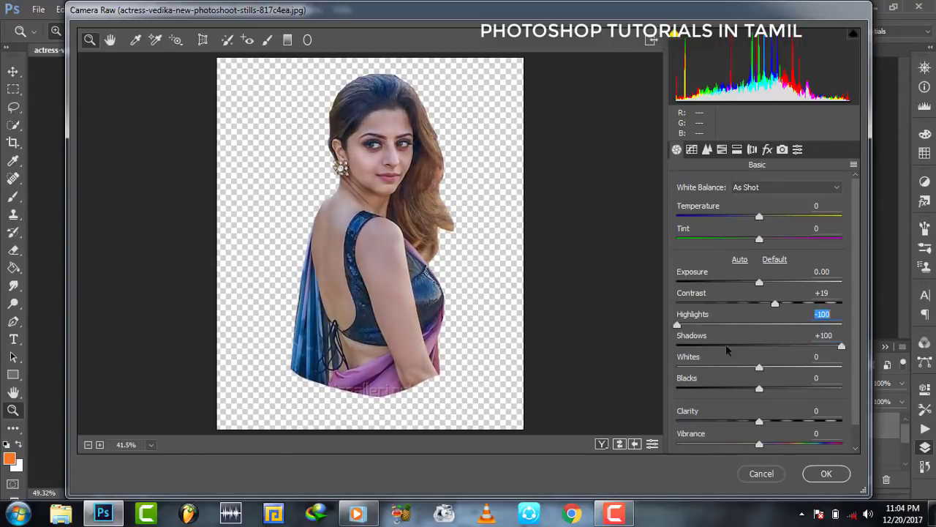
{"action": "left_click", "coordinate": [743, 368]}
{"action": "left_click", "coordinate": [746, 388]}
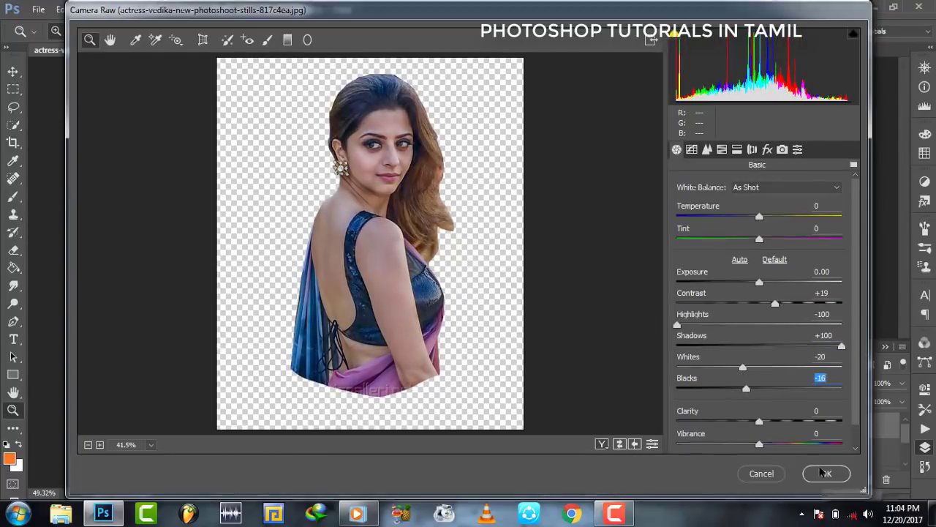
{"action": "left_click", "coordinate": [822, 356]}
{"action": "left_click", "coordinate": [775, 303]}
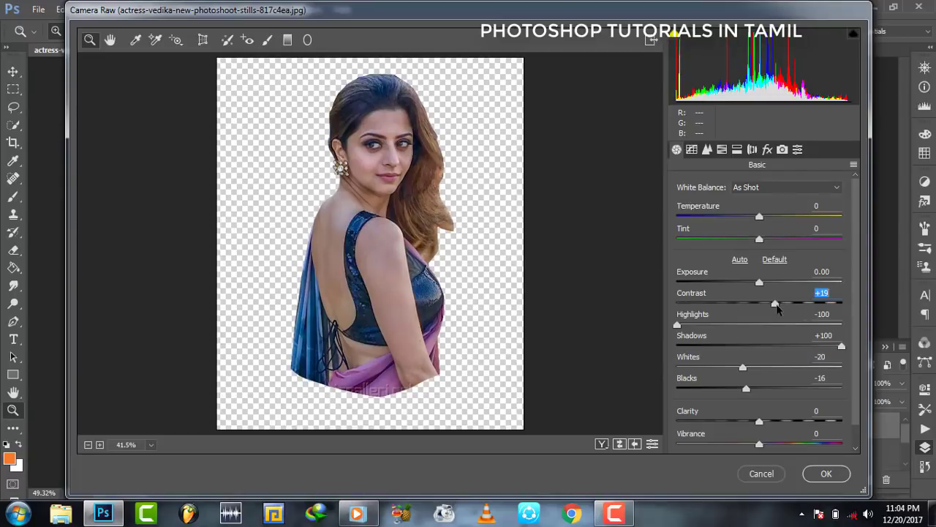
{"action": "left_click", "coordinate": [827, 474]}
Delete Layer 1 copy, leaving only Layer 1.
{"action": "left_click", "coordinate": [753, 426]}
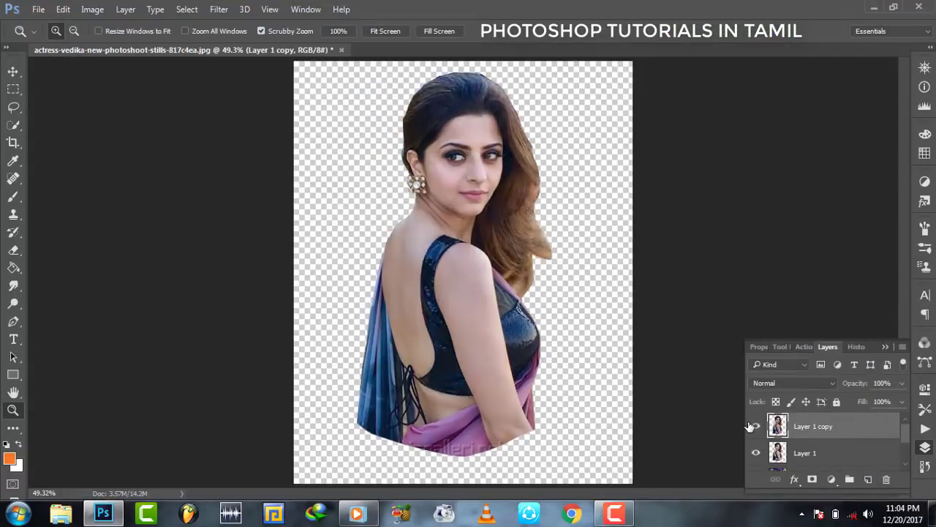
{"action": "right_click", "coordinate": [834, 431]}
{"action": "left_click", "coordinate": [669, 66]}
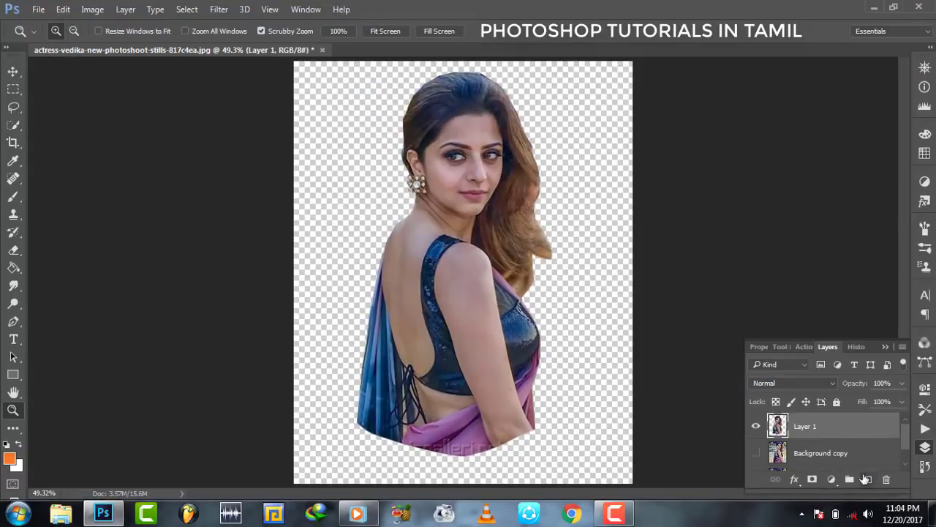
{"action": "left_click", "coordinate": [477, 192]}
{"action": "left_click", "coordinate": [429, 286], "text": "alt"}
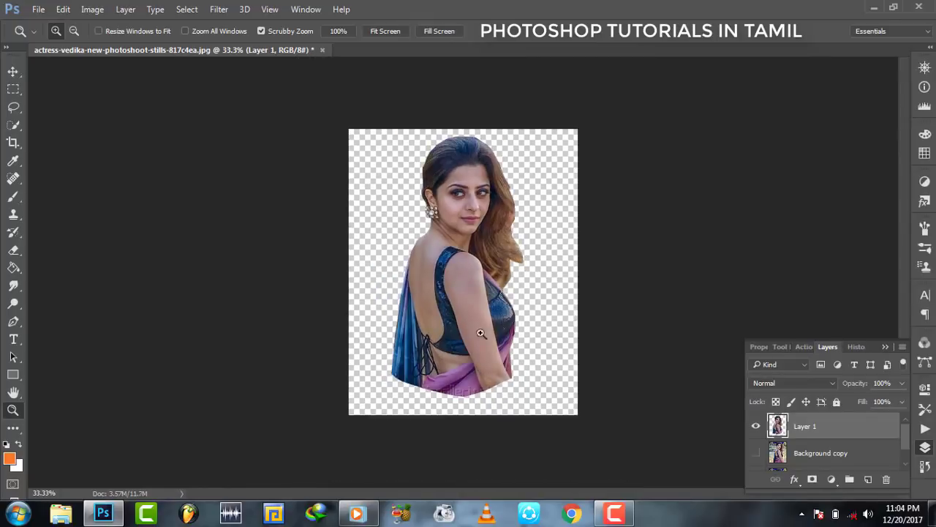
Erase the lower body with a soft 0% hardness eraser so it fades out.
{"action": "left_click", "coordinate": [13, 251]}
{"action": "right_click", "coordinate": [464, 352]}
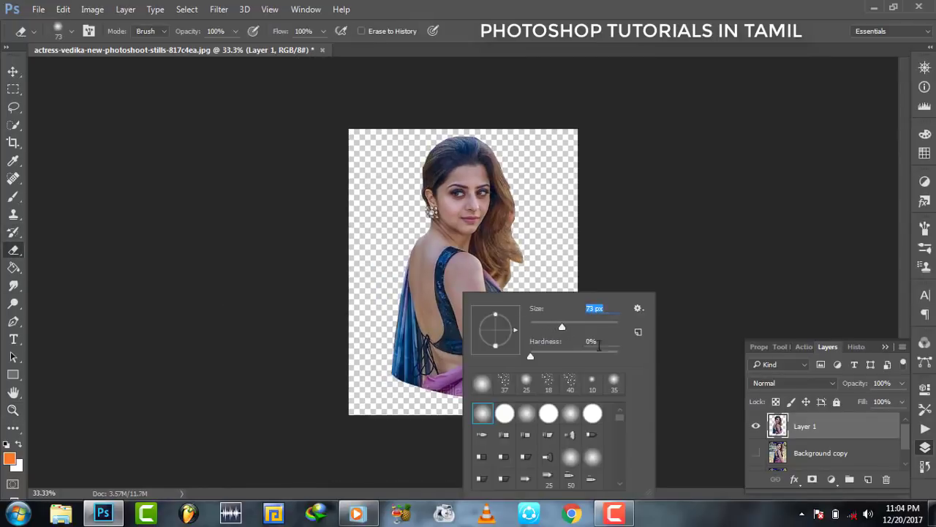
{"action": "mouse_move", "coordinate": [359, 376]}
{"action": "left_mouse_down"}
{"action": "mouse_move", "coordinate": [402, 386]}
{"action": "mouse_move", "coordinate": [451, 377]}
{"action": "mouse_move", "coordinate": [483, 401]}
{"action": "left_mouse_up"}
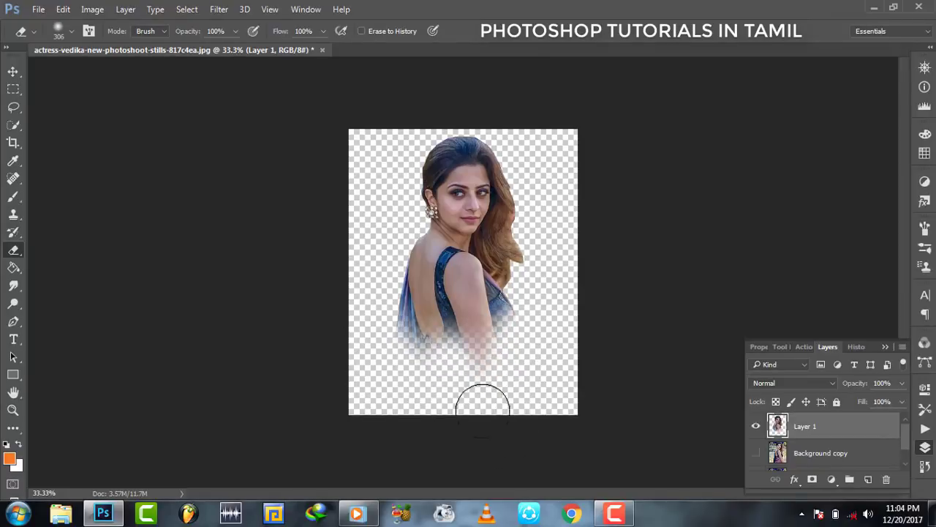
Move the portrait down and enlarge it with Free Transform.
{"action": "left_click", "coordinate": [12, 409]}
{"action": "left_click", "coordinate": [485, 215]}
{"action": "key", "text": "v"}
{"action": "left_click_drag", "start_coordinate": [462, 166], "coordinate": [462, 201]}
{"action": "key", "text": "ctrl+t"}
{"action": "left_click_drag", "start_coordinate": [362, 104], "coordinate": [346, 84]}
Commit the resize, zoom to 49.3%, and add an empty Layer 2.
{"action": "key", "text": "Return"}
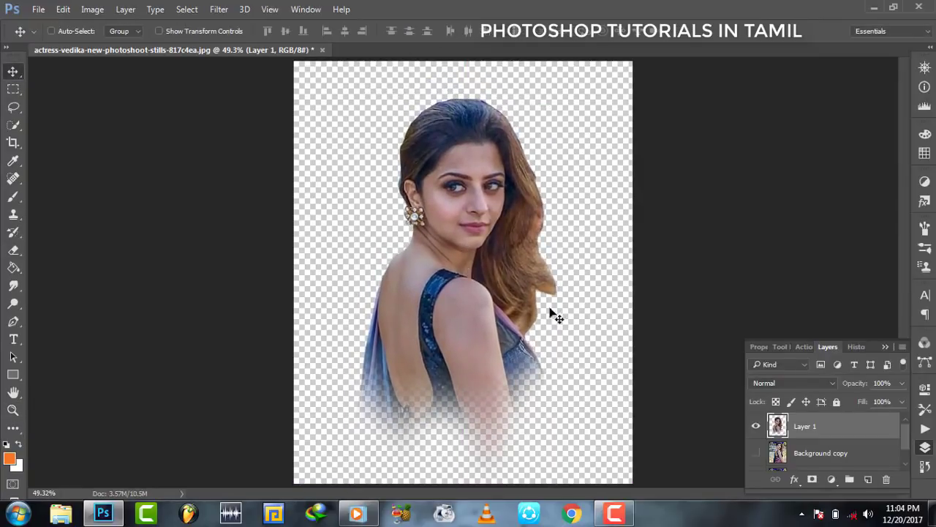
{"action": "left_click", "coordinate": [12, 409]}
{"action": "right_click", "coordinate": [429, 193]}
{"action": "left_click", "coordinate": [461, 280]}
{"action": "left_click", "coordinate": [538, 262]}
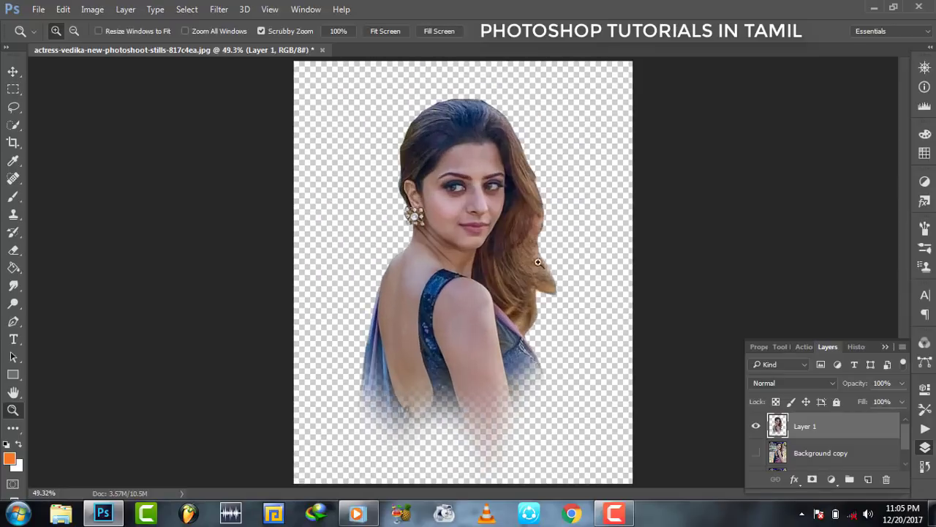
{"action": "left_click", "coordinate": [865, 479]}
Zoom into the face and set the Smudge tool to a 29 px brush.
{"action": "left_click", "coordinate": [454, 190]}
{"action": "left_click", "coordinate": [393, 224]}
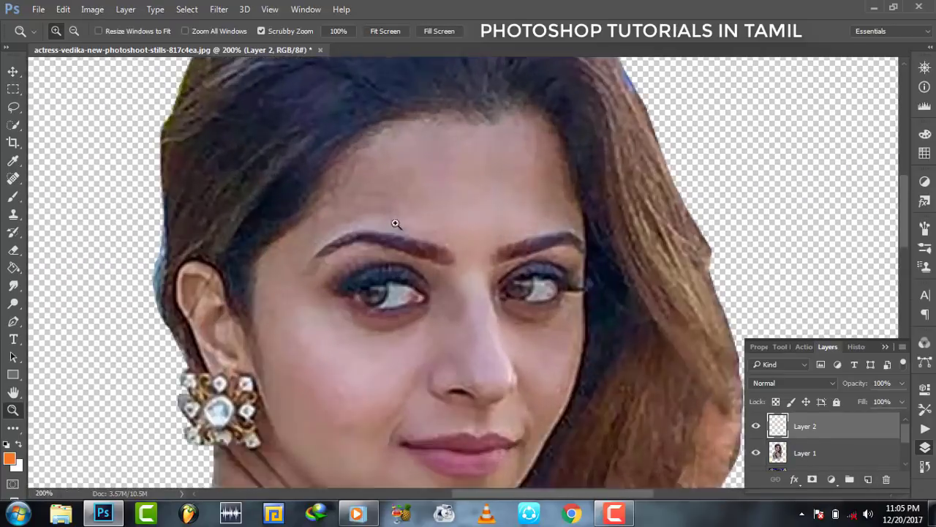
{"action": "right_click", "coordinate": [377, 193]}
{"action": "left_click", "coordinate": [426, 285]}
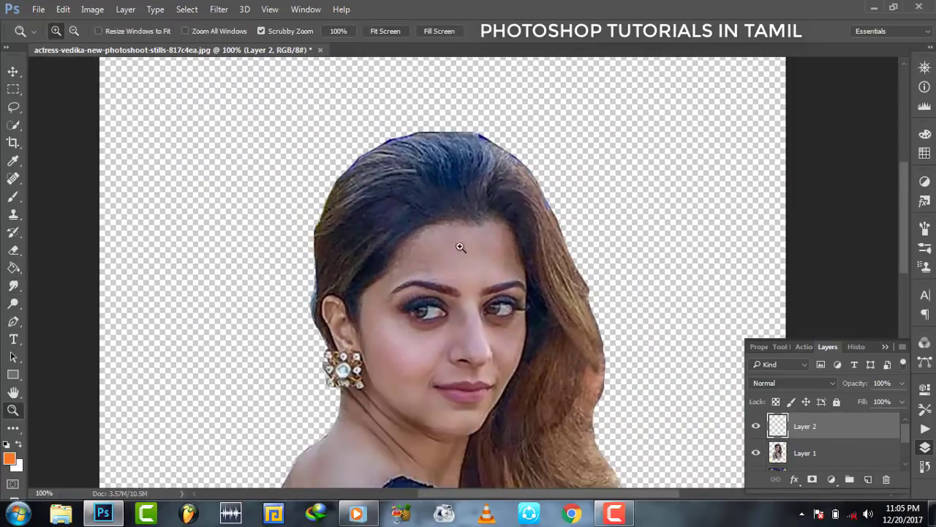
{"action": "mouse_move", "coordinate": [461, 247]}
{"action": "left_mouse_down"}
{"action": "mouse_move", "coordinate": [447, 234]}
{"action": "mouse_move", "coordinate": [470, 245]}
{"action": "left_mouse_up"}
{"action": "left_click", "coordinate": [13, 285]}
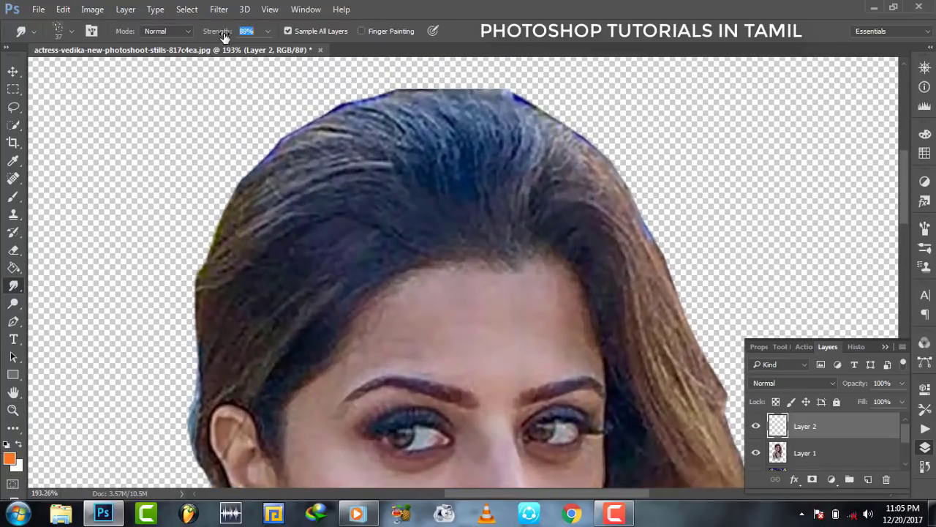
{"action": "right_click", "coordinate": [501, 226]}
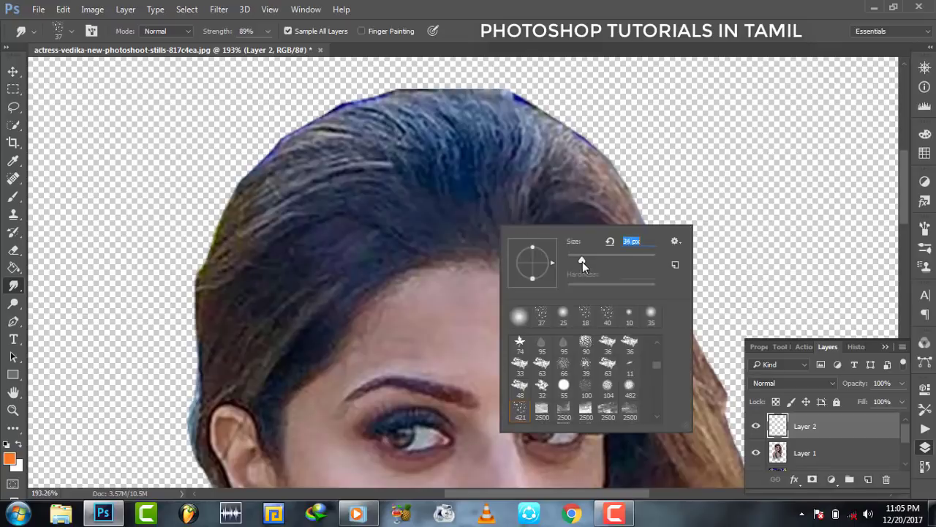
{"action": "left_click_drag", "start_coordinate": [582, 261], "coordinate": [578, 261]}
{"action": "left_click", "coordinate": [530, 172]}
Smudge the crown hair and left edge into painterly strands.
{"action": "mouse_move", "coordinate": [480, 131]}
{"action": "left_mouse_down"}
{"action": "mouse_move", "coordinate": [504, 146]}
{"action": "mouse_move", "coordinate": [487, 150]}
{"action": "mouse_move", "coordinate": [464, 209]}
{"action": "mouse_move", "coordinate": [517, 189]}
{"action": "mouse_move", "coordinate": [545, 164]}
{"action": "mouse_move", "coordinate": [366, 177]}
{"action": "mouse_move", "coordinate": [455, 167]}
{"action": "mouse_move", "coordinate": [293, 227]}
{"action": "mouse_move", "coordinate": [322, 183]}
{"action": "mouse_move", "coordinate": [414, 142]}
{"action": "mouse_move", "coordinate": [230, 303]}
{"action": "mouse_move", "coordinate": [429, 257]}
{"action": "mouse_move", "coordinate": [261, 356]}
{"action": "mouse_move", "coordinate": [253, 340]}
{"action": "left_mouse_up"}
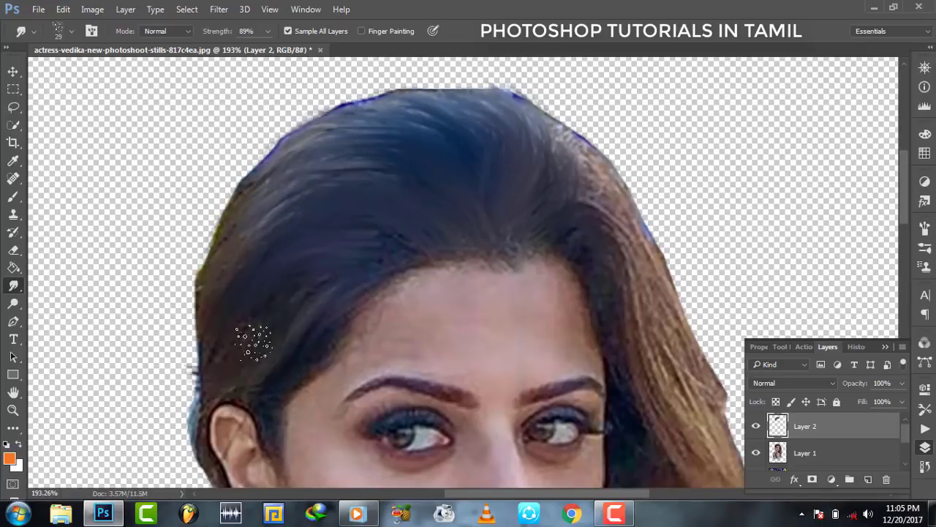
{"action": "mouse_move", "coordinate": [518, 239]}
{"action": "left_mouse_down"}
{"action": "mouse_move", "coordinate": [545, 132]}
{"action": "mouse_move", "coordinate": [502, 184]}
{"action": "mouse_move", "coordinate": [402, 120]}
{"action": "mouse_move", "coordinate": [213, 311]}
{"action": "mouse_move", "coordinate": [223, 331]}
{"action": "left_mouse_up"}
{"action": "mouse_move", "coordinate": [220, 230]}
{"action": "left_mouse_down"}
{"action": "mouse_move", "coordinate": [191, 314]}
{"action": "mouse_move", "coordinate": [175, 439]}
{"action": "mouse_move", "coordinate": [187, 475]}
{"action": "left_mouse_up"}
Smudge the left hair edge near the ear into wisps.
{"action": "scroll", "coordinate": [191, 315], "scroll_direction": "down", "scroll_amount": 2}
{"action": "left_click_drag", "start_coordinate": [295, 315], "coordinate": [81, 424]}
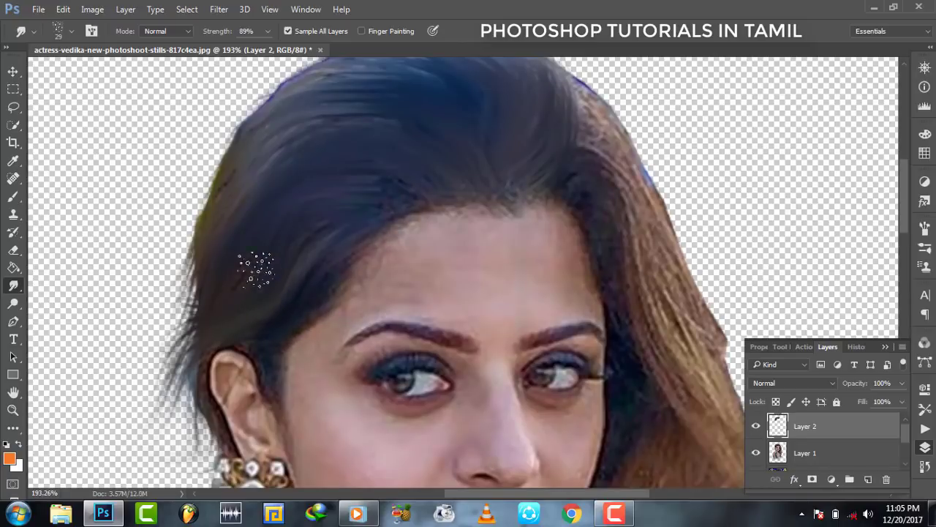
{"action": "scroll", "coordinate": [548, 217], "scroll_direction": "up", "scroll_amount": 2}
{"action": "scroll", "coordinate": [549, 226], "scroll_direction": "up", "scroll_amount": 1}
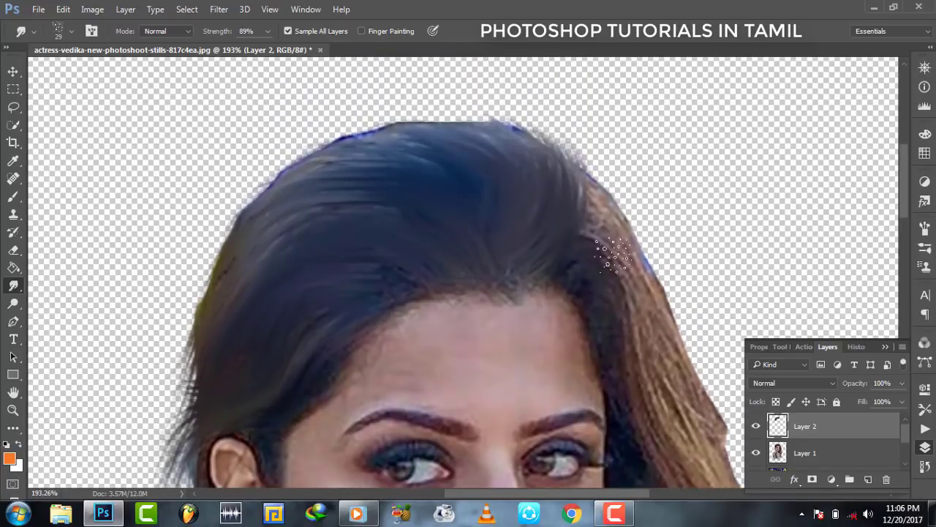
{"action": "scroll", "coordinate": [594, 300], "scroll_direction": "down", "scroll_amount": 2}
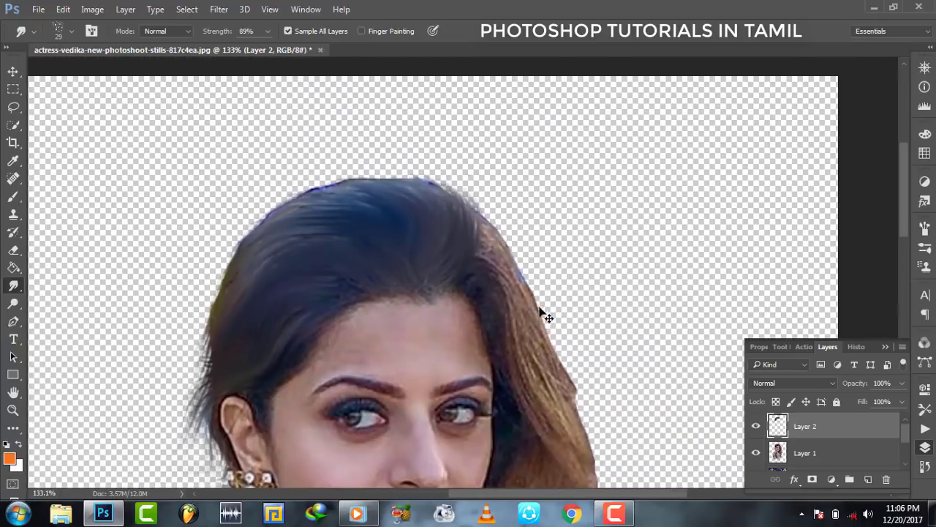
{"action": "scroll", "coordinate": [539, 314], "scroll_direction": "up", "scroll_amount": 3}
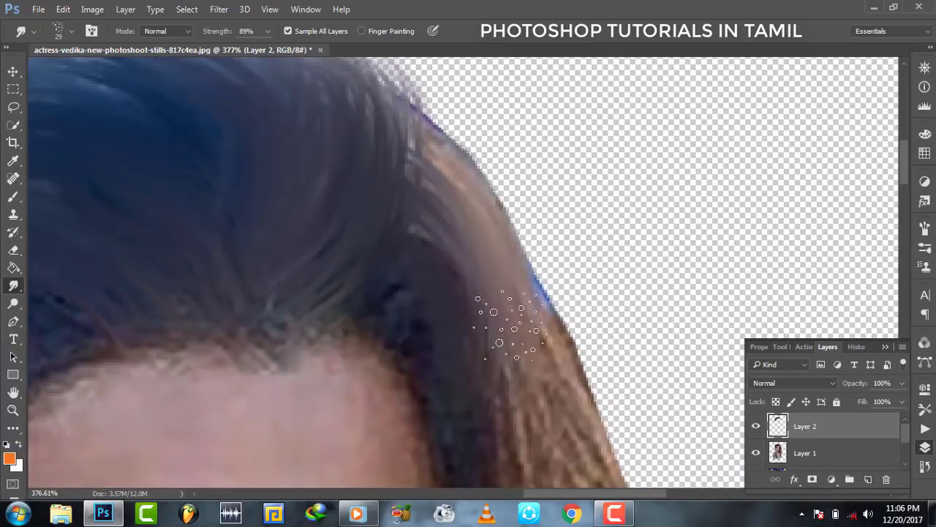
{"action": "scroll", "coordinate": [481, 376], "scroll_direction": "down", "scroll_amount": 3}
{"action": "scroll", "coordinate": [554, 387], "scroll_direction": "down", "scroll_amount": 2}
{"action": "scroll", "coordinate": [548, 320], "scroll_direction": "down", "scroll_amount": 3}
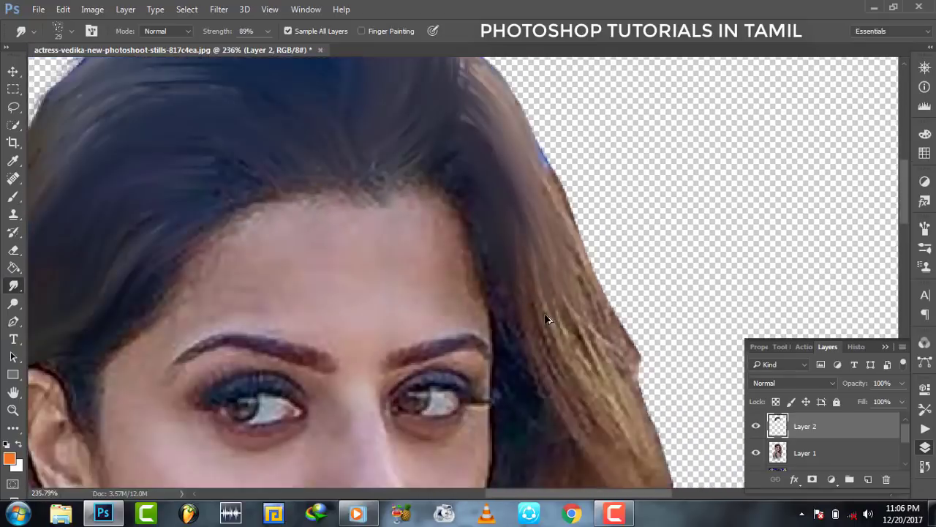
{"action": "scroll", "coordinate": [578, 350], "scroll_direction": "down", "scroll_amount": 1}
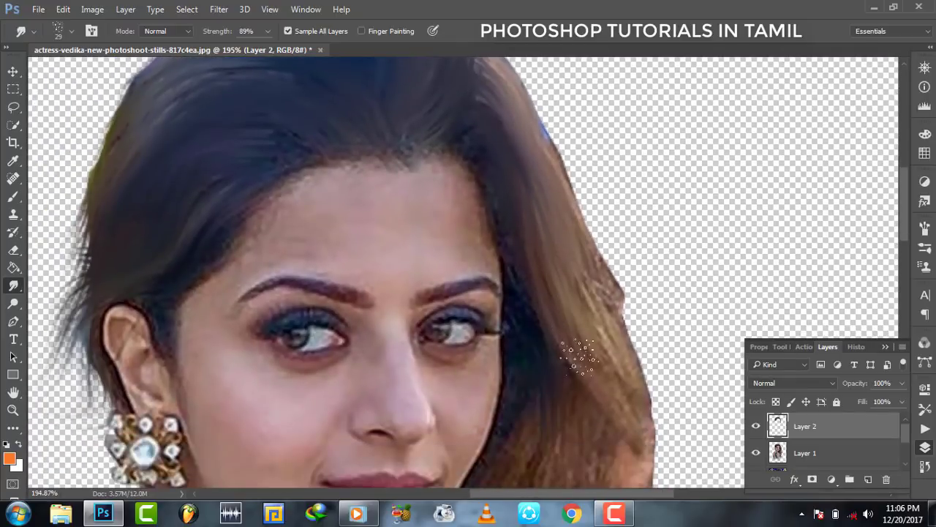
{"action": "scroll", "coordinate": [586, 366], "scroll_direction": "down", "scroll_amount": 1}
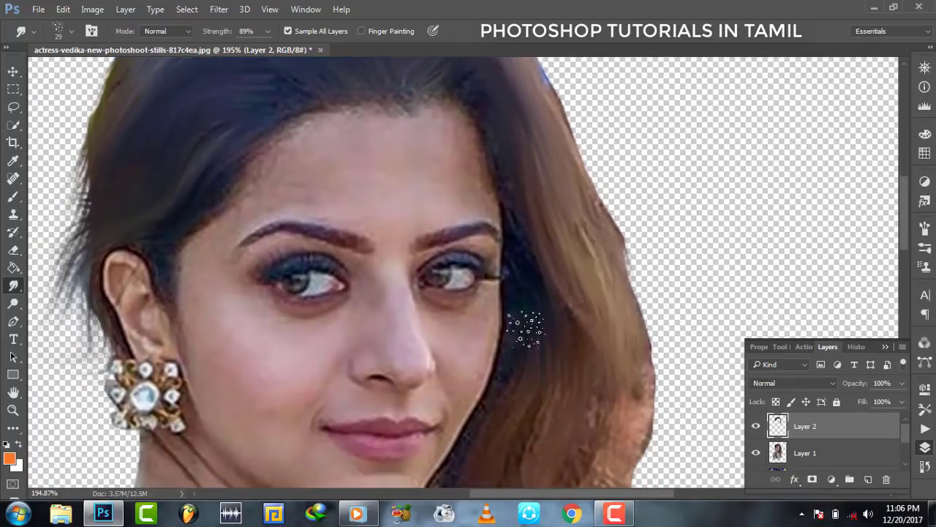
{"action": "scroll", "coordinate": [494, 395], "scroll_direction": "down", "scroll_amount": 2}
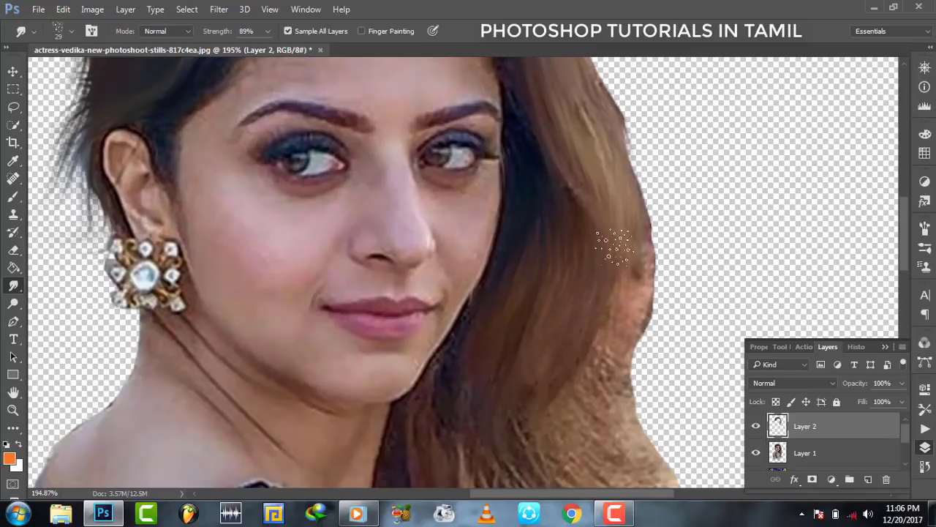
{"action": "scroll", "coordinate": [415, 482], "scroll_direction": "down", "scroll_amount": 1}
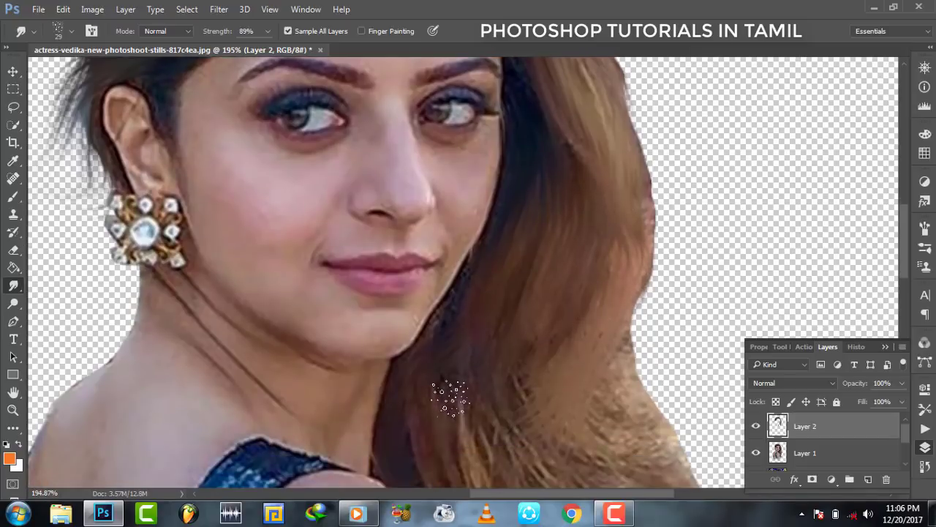
{"action": "scroll", "coordinate": [450, 391], "scroll_direction": "down", "scroll_amount": 1}
{"action": "scroll", "coordinate": [483, 344], "scroll_direction": "down", "scroll_amount": 2, "text": "alt"}
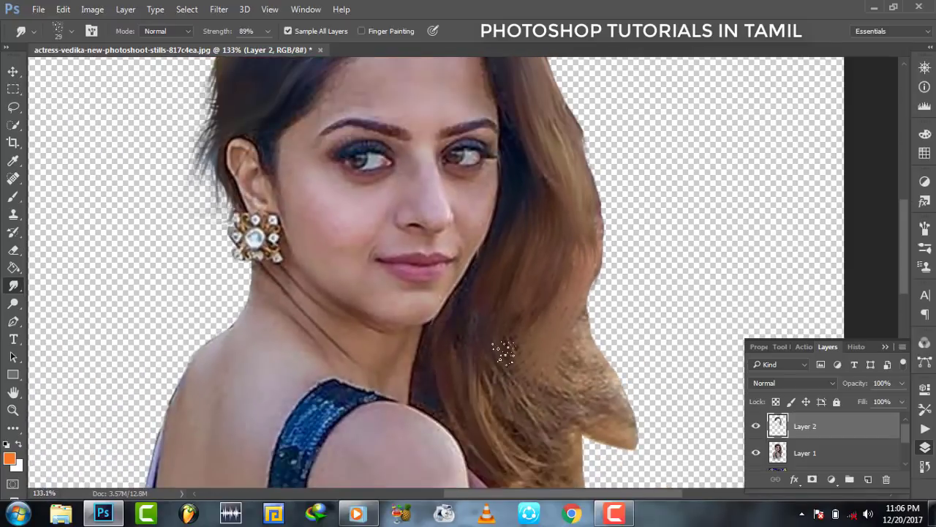
Pull the lower right hair tips outward into wispy strands.
{"action": "left_click_drag", "start_coordinate": [621, 430], "coordinate": [633, 468]}
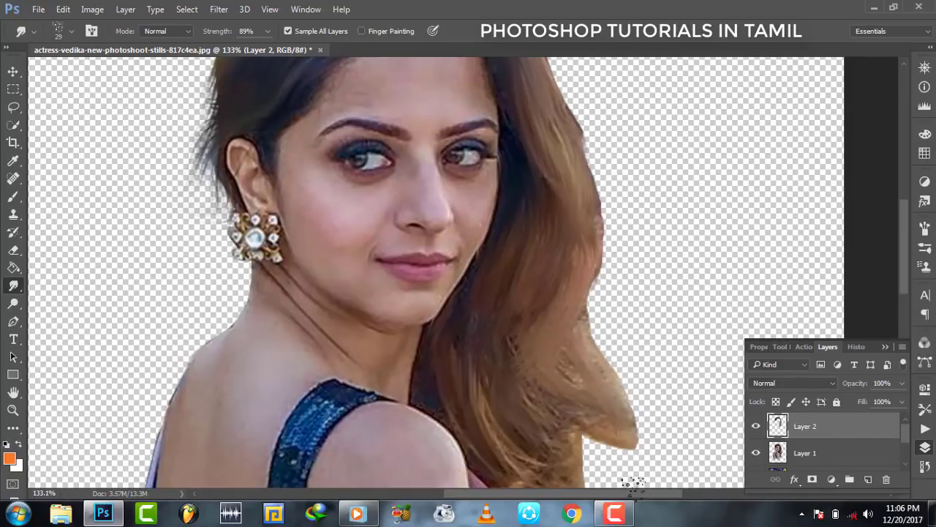
{"action": "left_click_drag", "start_coordinate": [600, 410], "coordinate": [611, 457]}
{"action": "left_click_drag", "start_coordinate": [563, 352], "coordinate": [587, 393]}
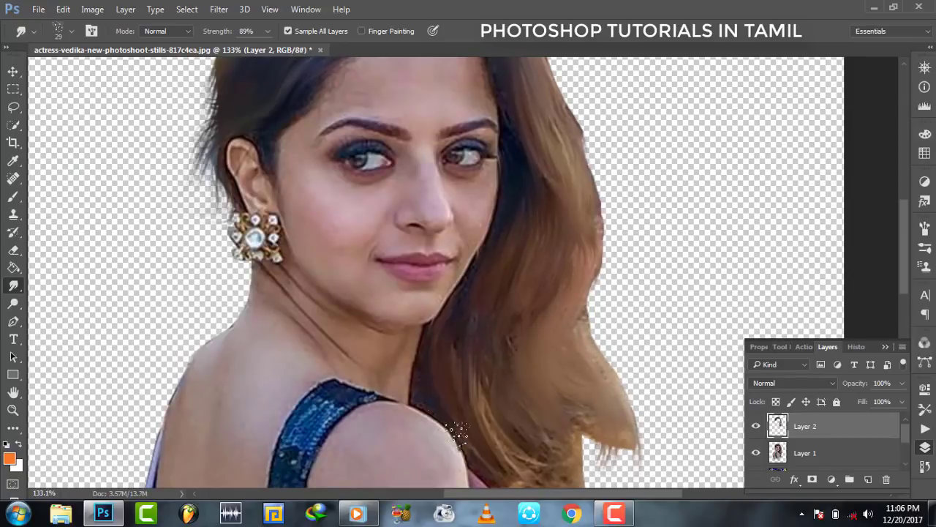
{"action": "scroll", "coordinate": [476, 395], "scroll_direction": "down", "scroll_amount": 3}
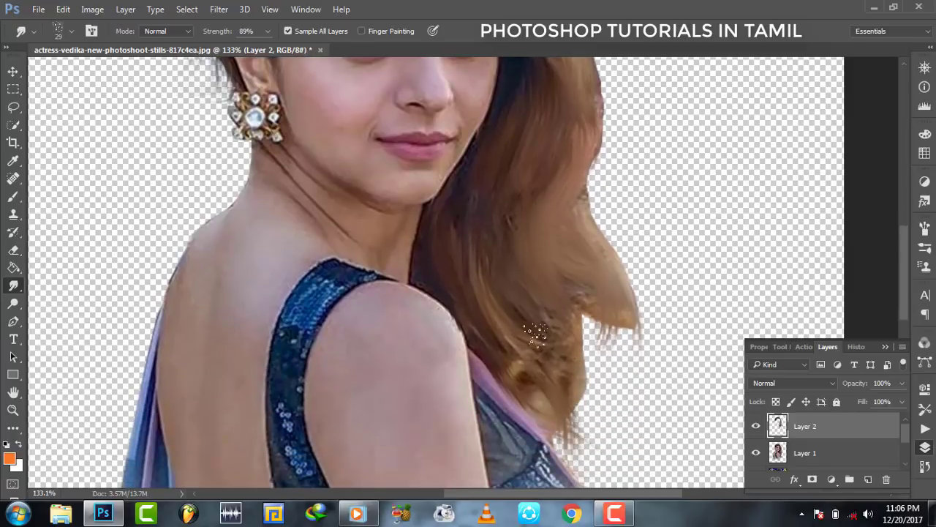
{"action": "left_click_drag", "start_coordinate": [536, 335], "coordinate": [586, 428]}
{"action": "left_click_drag", "start_coordinate": [567, 315], "coordinate": [611, 432]}
{"action": "left_click_drag", "start_coordinate": [538, 292], "coordinate": [596, 347]}
{"action": "mouse_move", "coordinate": [583, 299]}
{"action": "left_mouse_down"}
{"action": "mouse_move", "coordinate": [629, 437]}
{"action": "mouse_move", "coordinate": [621, 377]}
{"action": "left_mouse_up"}
{"action": "left_click_drag", "start_coordinate": [560, 314], "coordinate": [611, 366]}
{"action": "left_click_drag", "start_coordinate": [578, 338], "coordinate": [644, 406]}
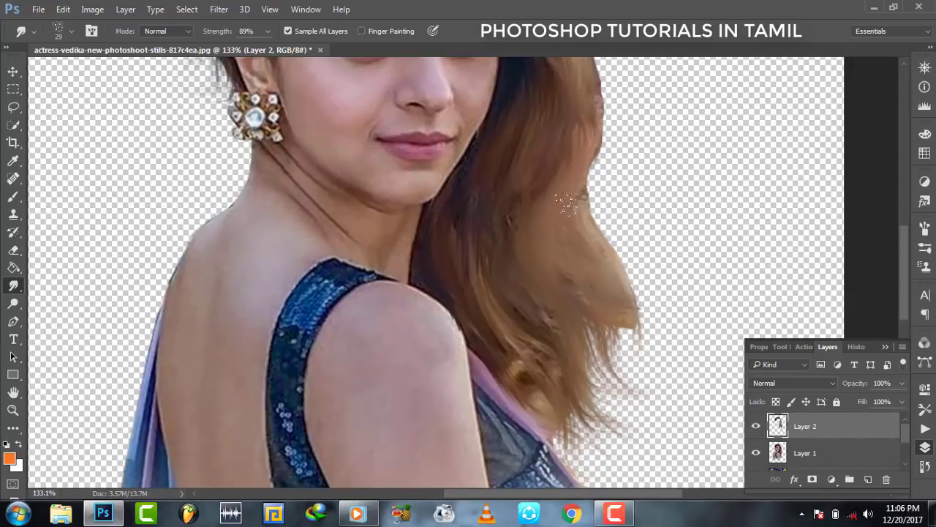
{"action": "left_click_drag", "start_coordinate": [578, 197], "coordinate": [644, 344]}
{"action": "left_click_drag", "start_coordinate": [567, 265], "coordinate": [647, 347]}
Smudge the hair's right edge into wispy strands.
{"action": "scroll", "coordinate": [575, 226], "scroll_direction": "down", "scroll_amount": 2, "text": "alt"}
{"action": "scroll", "coordinate": [575, 226], "scroll_direction": "down", "scroll_amount": 1, "text": "alt"}
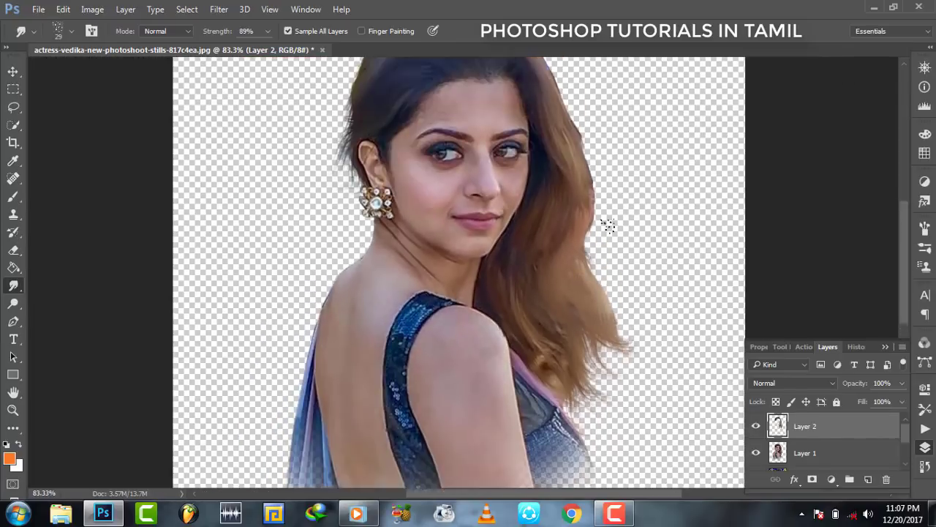
{"action": "scroll", "coordinate": [596, 225], "scroll_direction": "up", "scroll_amount": 1, "text": "alt"}
{"action": "scroll", "coordinate": [585, 224], "scroll_direction": "up", "scroll_amount": 2, "text": "alt"}
{"action": "left_click_drag", "start_coordinate": [587, 239], "coordinate": [614, 358]}
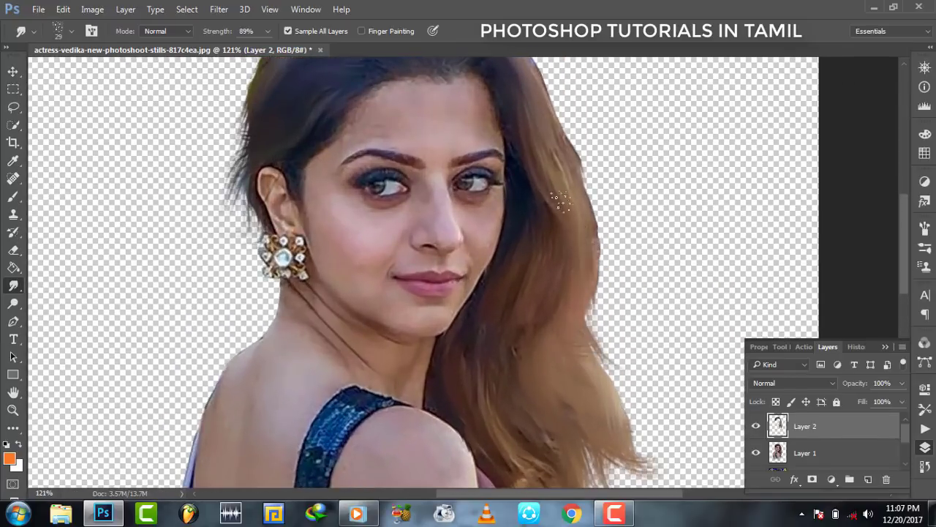
{"action": "left_click_drag", "start_coordinate": [564, 191], "coordinate": [648, 298]}
{"action": "scroll", "coordinate": [585, 270], "scroll_direction": "down", "scroll_amount": 2}
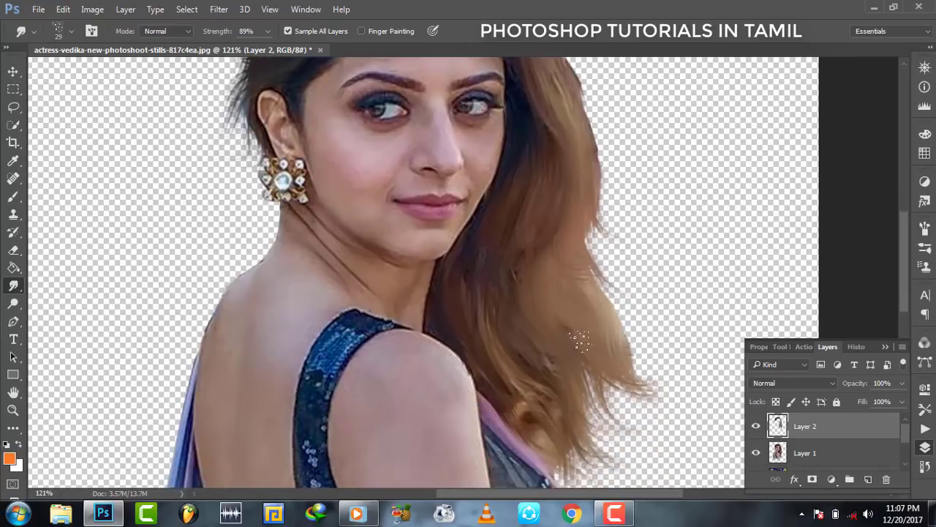
{"action": "scroll", "coordinate": [581, 315], "scroll_direction": "down", "scroll_amount": 1}
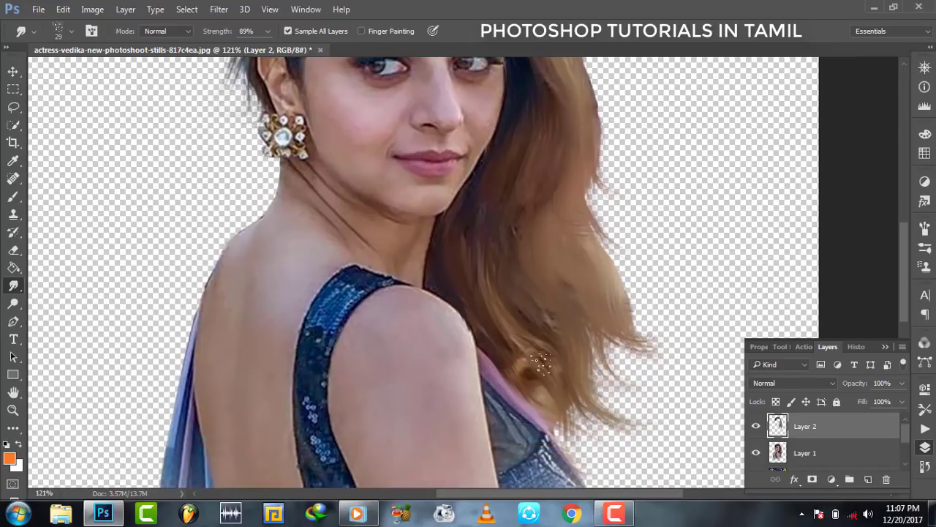
{"action": "scroll", "coordinate": [633, 336], "scroll_direction": "down", "scroll_amount": 2, "text": "alt"}
{"action": "scroll", "coordinate": [633, 337], "scroll_direction": "down", "scroll_amount": 2, "text": "alt"}
{"action": "scroll", "coordinate": [538, 203], "scroll_direction": "up", "scroll_amount": 2, "text": "alt"}
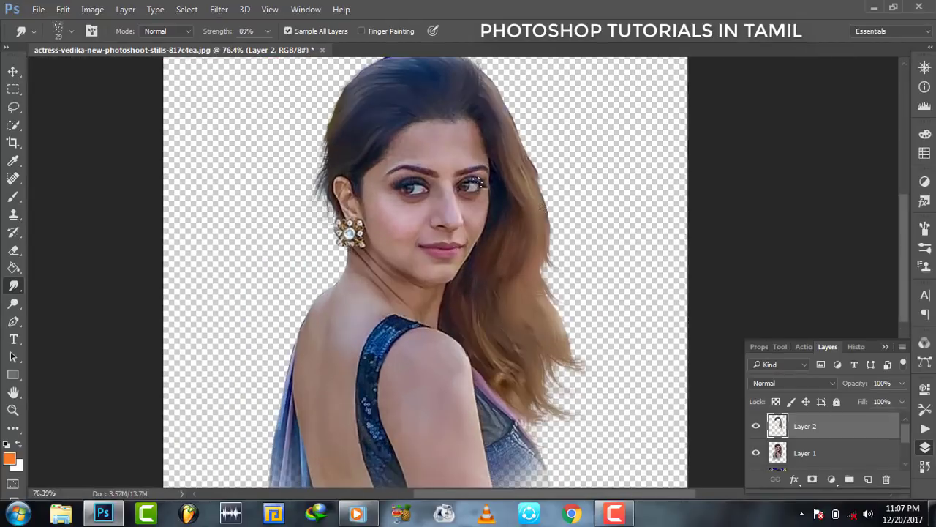
{"action": "scroll", "coordinate": [533, 209], "scroll_direction": "up", "scroll_amount": 1, "text": "alt"}
{"action": "left_click_drag", "start_coordinate": [560, 277], "coordinate": [612, 327]}
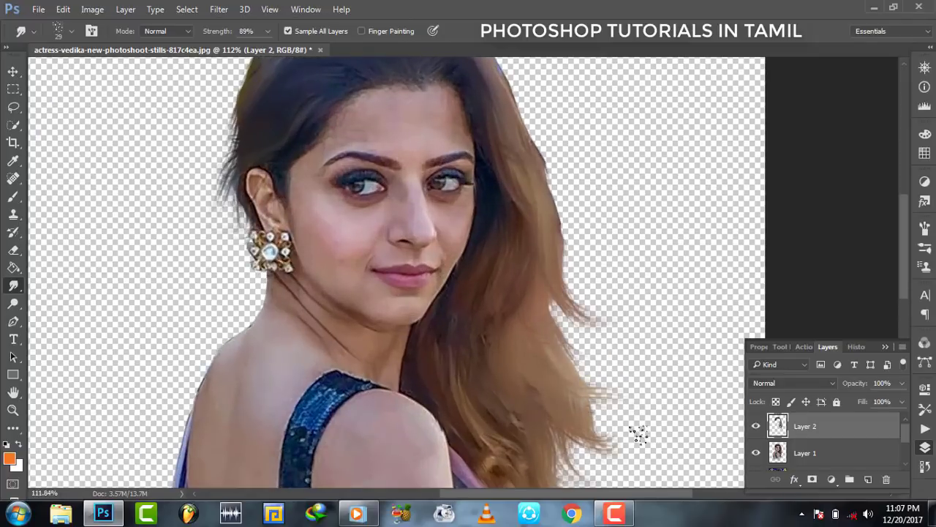
{"action": "scroll", "coordinate": [621, 356], "scroll_direction": "down", "scroll_amount": 1, "text": "alt"}
{"action": "scroll", "coordinate": [630, 349], "scroll_direction": "down", "scroll_amount": 1, "text": "alt"}
{"action": "scroll", "coordinate": [407, 232], "scroll_direction": "up", "scroll_amount": 3, "text": "alt"}
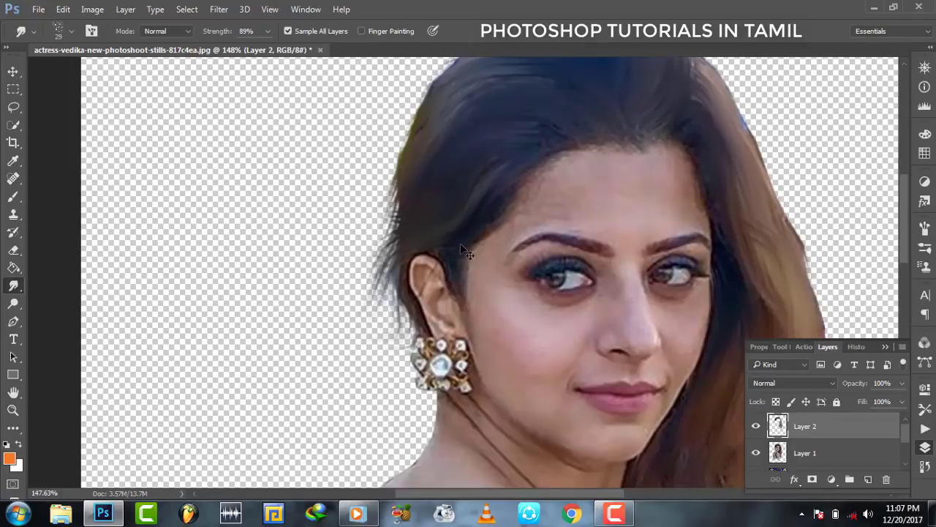
{"action": "scroll", "coordinate": [460, 249], "scroll_direction": "up", "scroll_amount": 3, "text": "alt"}
Smudge hair beside and below the ear with a 15 px brush.
{"action": "left_click_drag", "start_coordinate": [388, 256], "coordinate": [512, 292]}
{"action": "left_click_drag", "start_coordinate": [409, 278], "coordinate": [322, 373]}
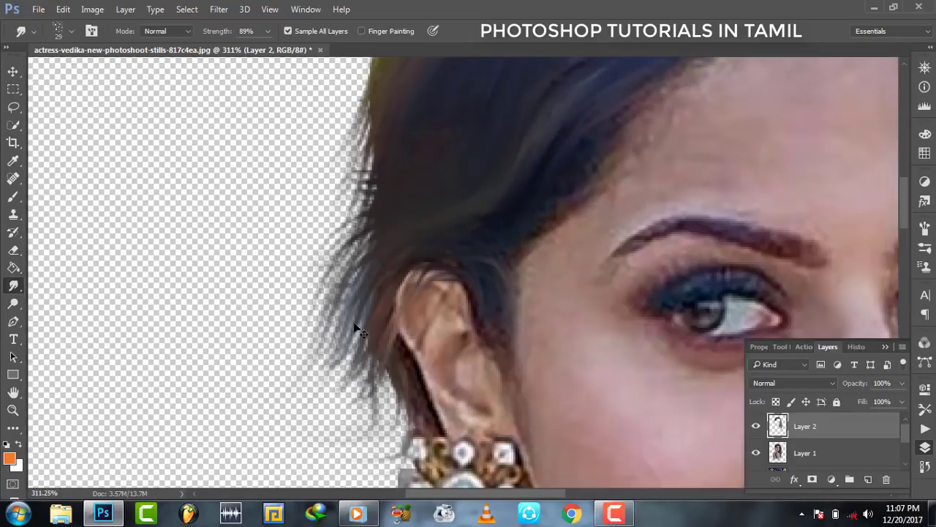
{"action": "right_click", "coordinate": [570, 143]}
{"action": "left_click_drag", "start_coordinate": [649, 179], "coordinate": [646, 178]}
{"action": "key", "text": "Return"}
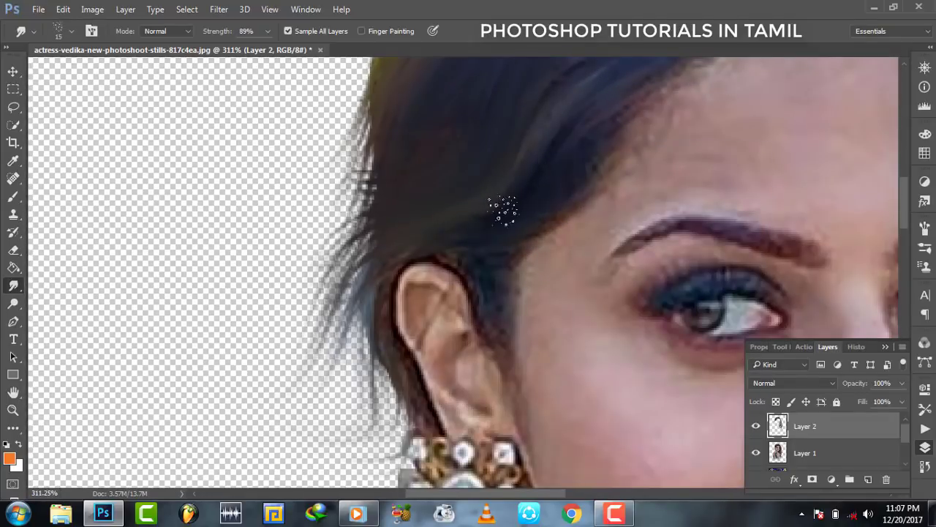
{"action": "left_click_drag", "start_coordinate": [373, 249], "coordinate": [333, 381]}
{"action": "left_click_drag", "start_coordinate": [369, 286], "coordinate": [321, 410]}
{"action": "left_click_drag", "start_coordinate": [381, 359], "coordinate": [322, 461]}
{"action": "left_click_drag", "start_coordinate": [381, 351], "coordinate": [322, 475]}
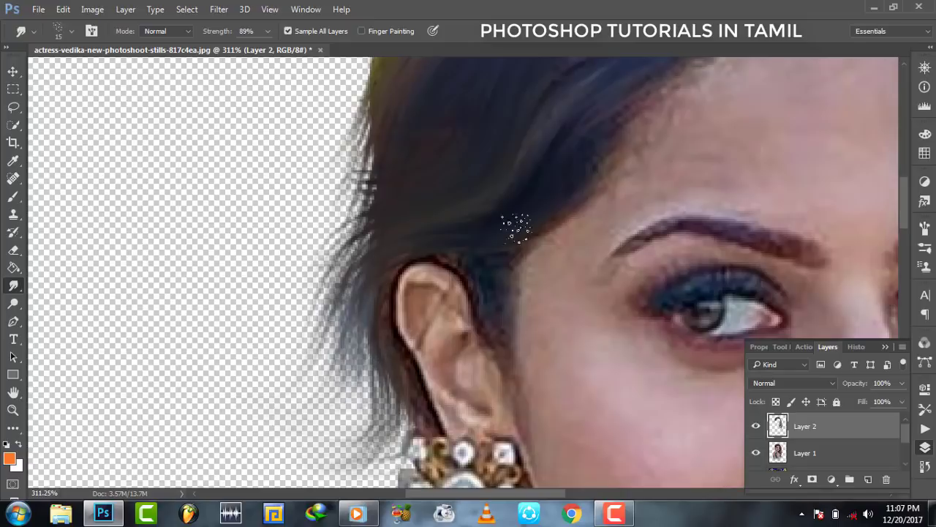
Soften the forehead hairline into smudged strands.
{"action": "scroll", "coordinate": [670, 153], "scroll_direction": "up", "scroll_amount": 2}
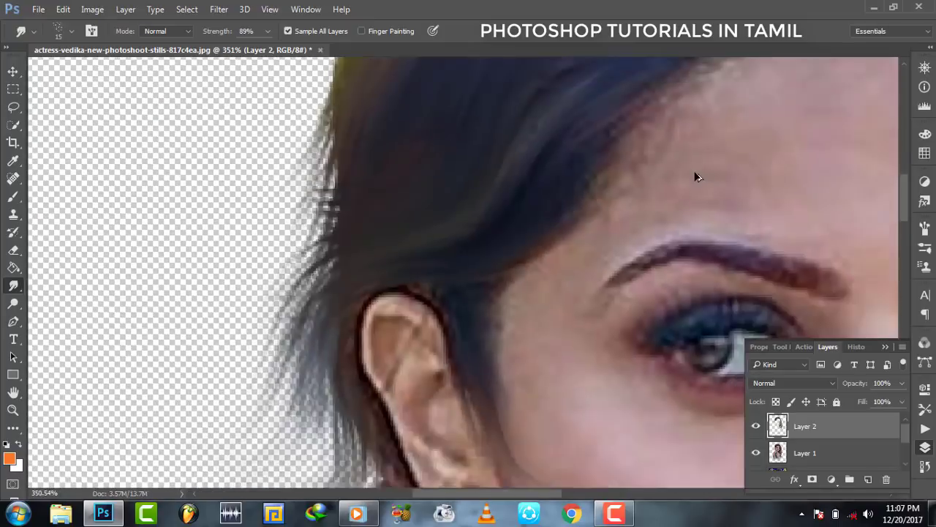
{"action": "scroll", "coordinate": [695, 177], "scroll_direction": "down", "scroll_amount": 4}
{"action": "scroll", "coordinate": [707, 182], "scroll_direction": "up", "scroll_amount": 3}
{"action": "scroll", "coordinate": [827, 203], "scroll_direction": "up", "scroll_amount": 1}
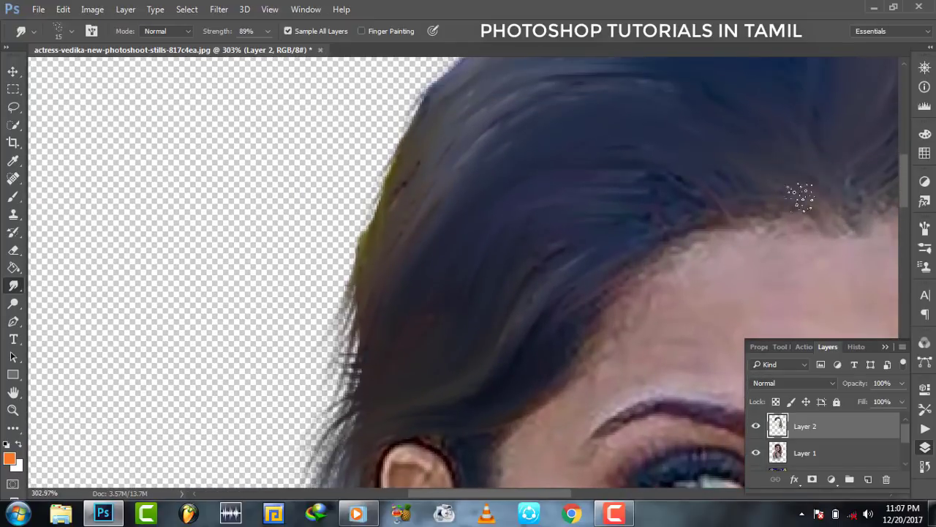
{"action": "left_click_drag", "start_coordinate": [753, 221], "coordinate": [615, 249]}
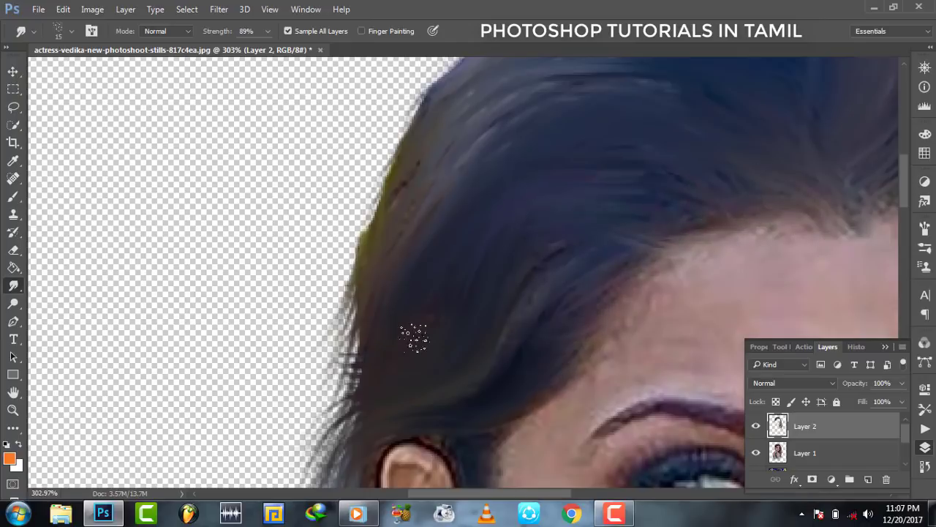
{"action": "scroll", "coordinate": [737, 245], "scroll_direction": "down", "scroll_amount": 10}
{"action": "left_click_drag", "start_coordinate": [567, 495], "coordinate": [613, 494]}
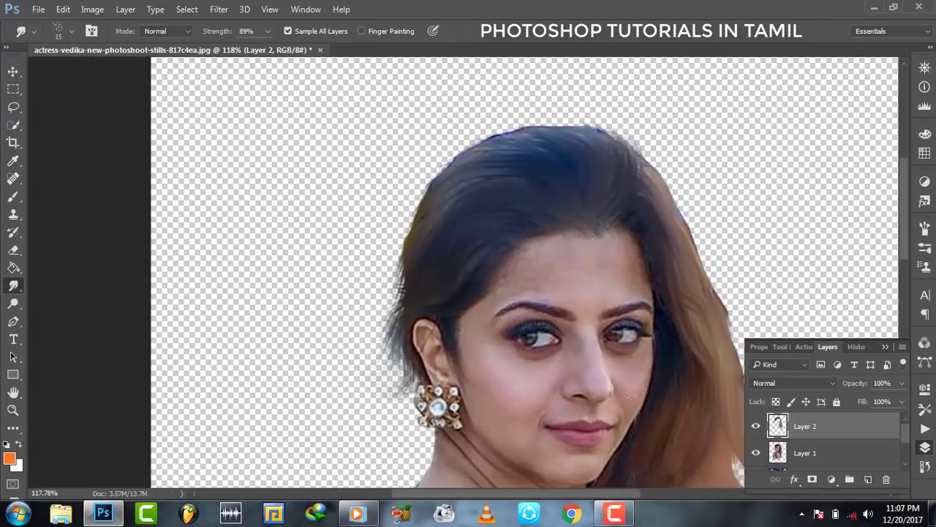
{"action": "scroll", "coordinate": [597, 251], "scroll_direction": "up", "scroll_amount": 5}
{"action": "scroll", "coordinate": [537, 274], "scroll_direction": "up", "scroll_amount": 5}
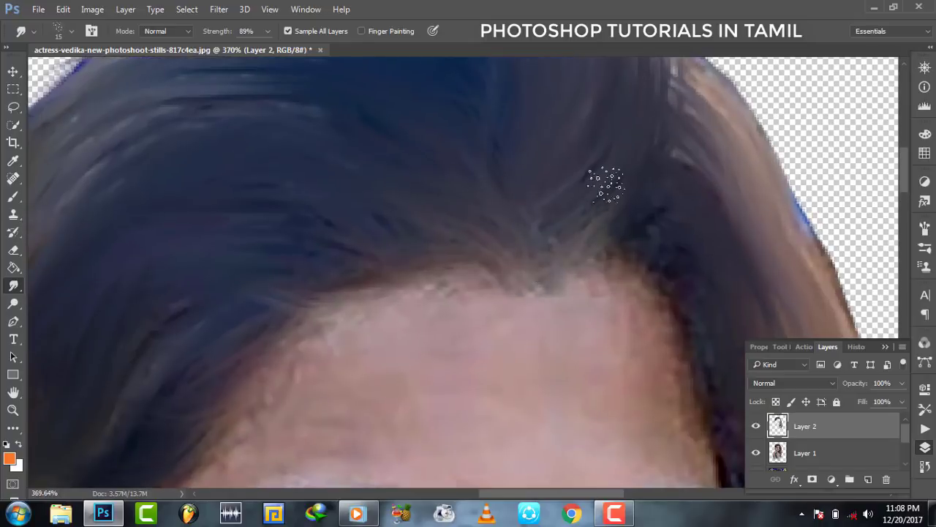
{"action": "left_click_drag", "start_coordinate": [608, 241], "coordinate": [662, 267]}
Smudge the top edge of the hair upward into wisps.
{"action": "scroll", "coordinate": [530, 228], "scroll_direction": "up", "scroll_amount": 2}
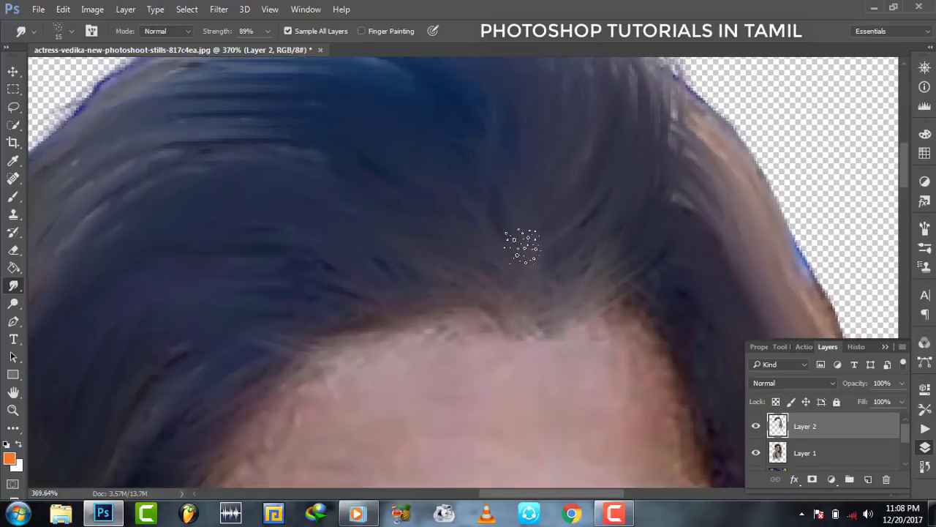
{"action": "scroll", "coordinate": [523, 247], "scroll_direction": "up", "scroll_amount": 2}
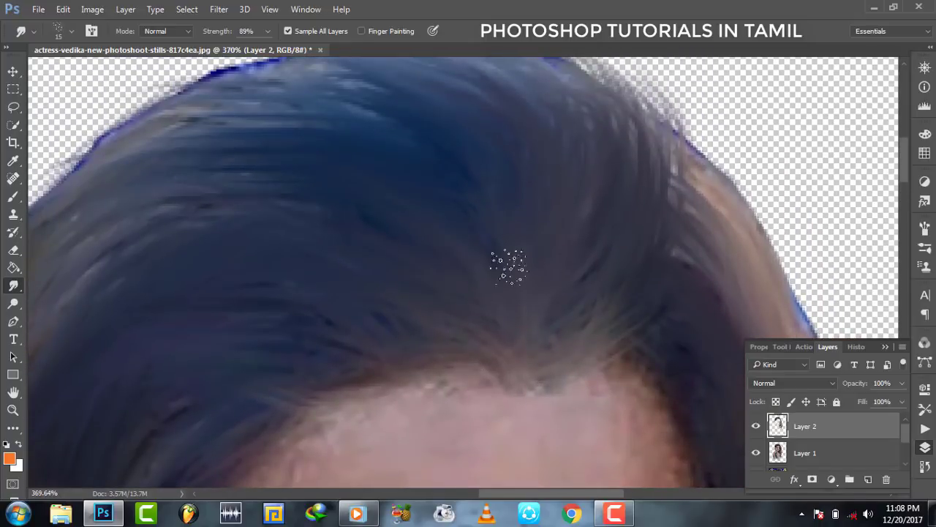
{"action": "scroll", "coordinate": [475, 212], "scroll_direction": "up", "scroll_amount": 2}
{"action": "left_click_drag", "start_coordinate": [353, 107], "coordinate": [293, 142]}
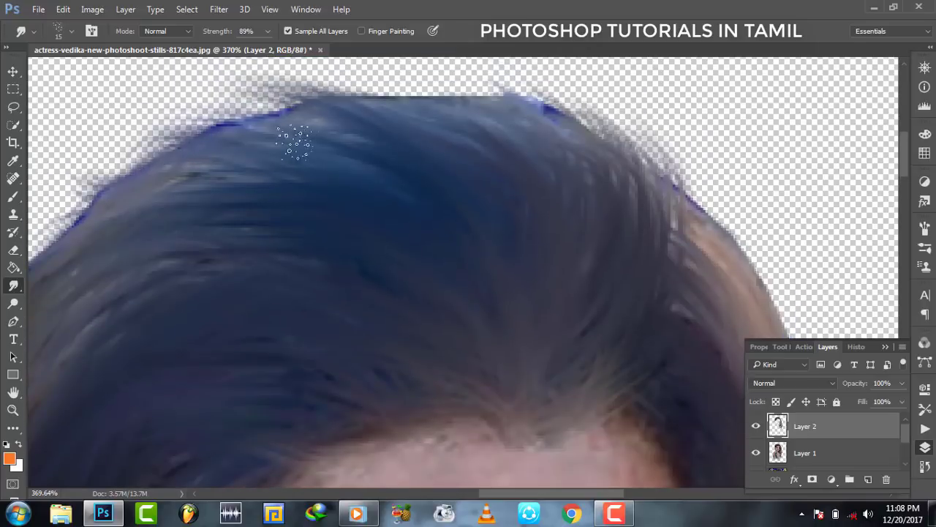
{"action": "mouse_move", "coordinate": [349, 144]}
{"action": "left_mouse_down"}
{"action": "mouse_move", "coordinate": [340, 129]}
{"action": "mouse_move", "coordinate": [554, 147]}
{"action": "mouse_move", "coordinate": [220, 141]}
{"action": "left_mouse_up"}
{"action": "scroll", "coordinate": [443, 210], "scroll_direction": "down", "scroll_amount": 5}
{"action": "scroll", "coordinate": [443, 210], "scroll_direction": "down", "scroll_amount": 3}
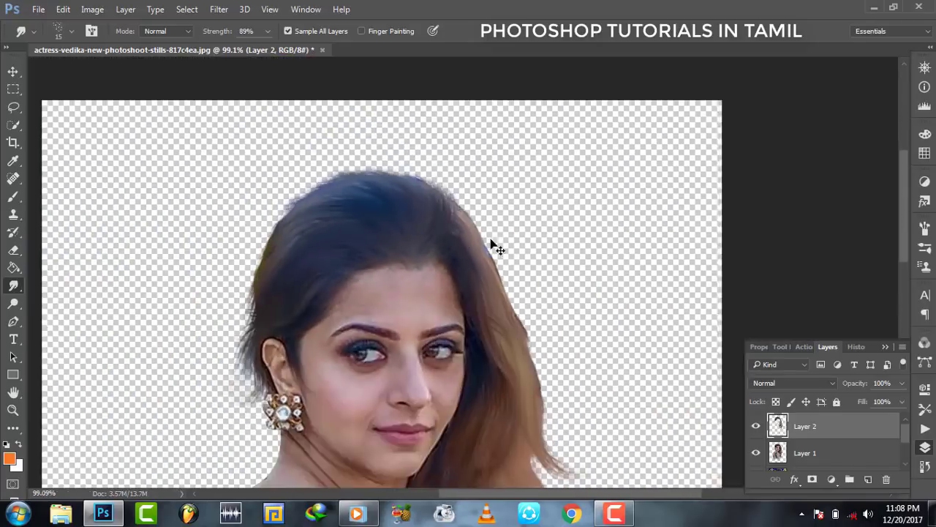
{"action": "scroll", "coordinate": [491, 247], "scroll_direction": "down", "scroll_amount": 2}
{"action": "scroll", "coordinate": [703, 418], "scroll_direction": "down", "scroll_amount": 2}
Toggle Layer 2's visibility to compare the smudged hair with the original.
{"action": "left_click", "coordinate": [756, 427]}
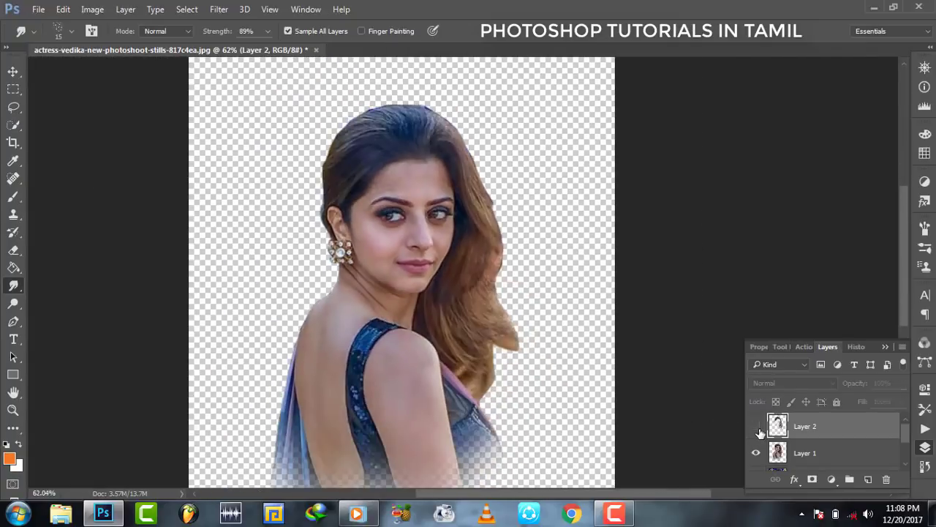
{"action": "left_click", "coordinate": [756, 428]}
{"action": "left_click", "coordinate": [755, 427]}
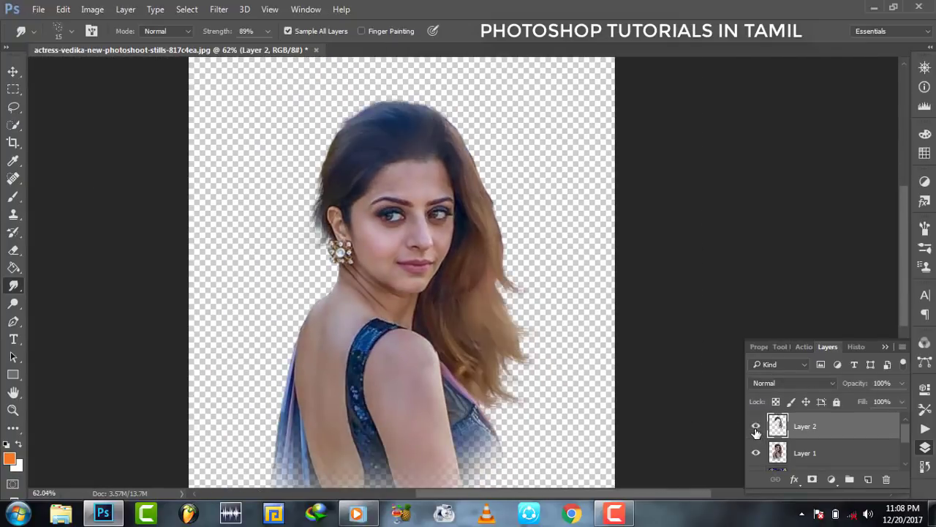
{"action": "left_click", "coordinate": [756, 428]}
{"action": "left_click", "coordinate": [756, 428]}
{"action": "scroll", "coordinate": [520, 324], "scroll_direction": "up", "scroll_amount": 3}
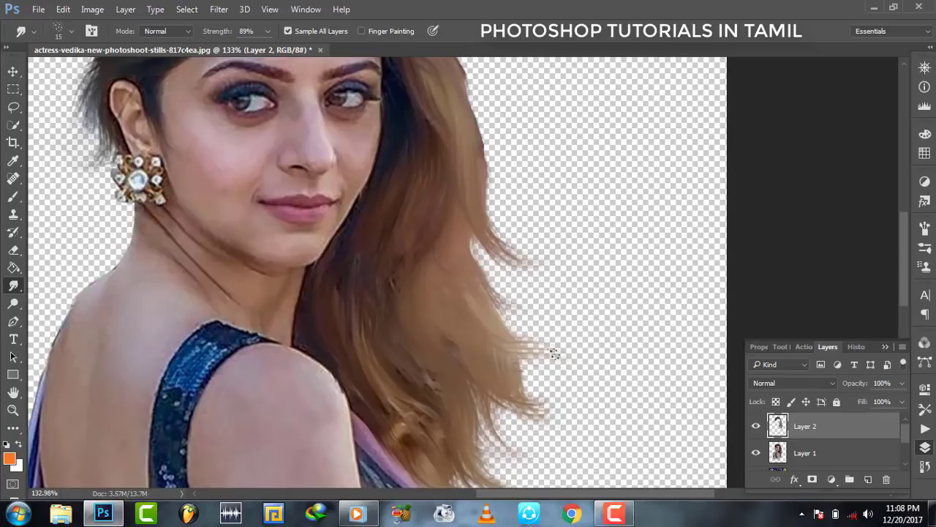
{"action": "scroll", "coordinate": [498, 168], "scroll_direction": "up", "scroll_amount": 1}
{"action": "scroll", "coordinate": [439, 132], "scroll_direction": "up", "scroll_amount": 4}
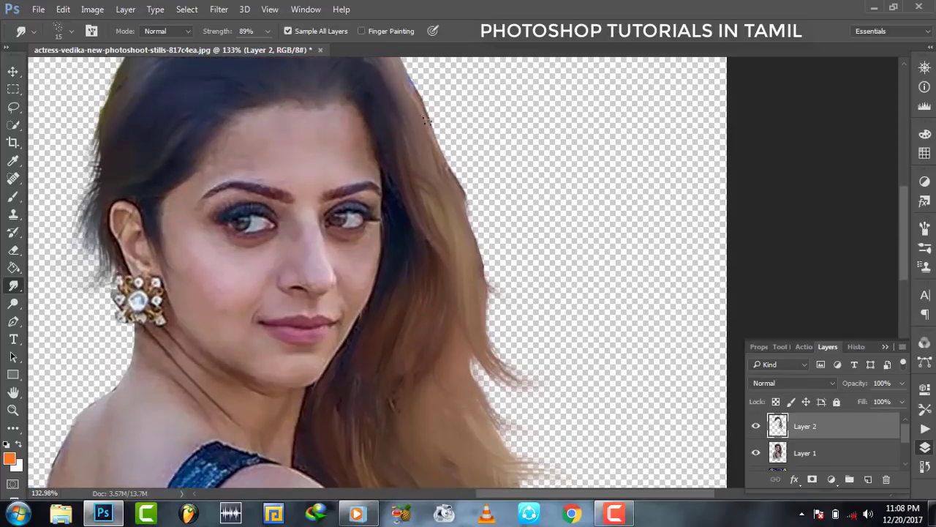
With a 21 px smudge brush, pull hair wisps outward from the right hair edge.
{"action": "right_click", "coordinate": [457, 192]}
{"action": "key", "text": "Return"}
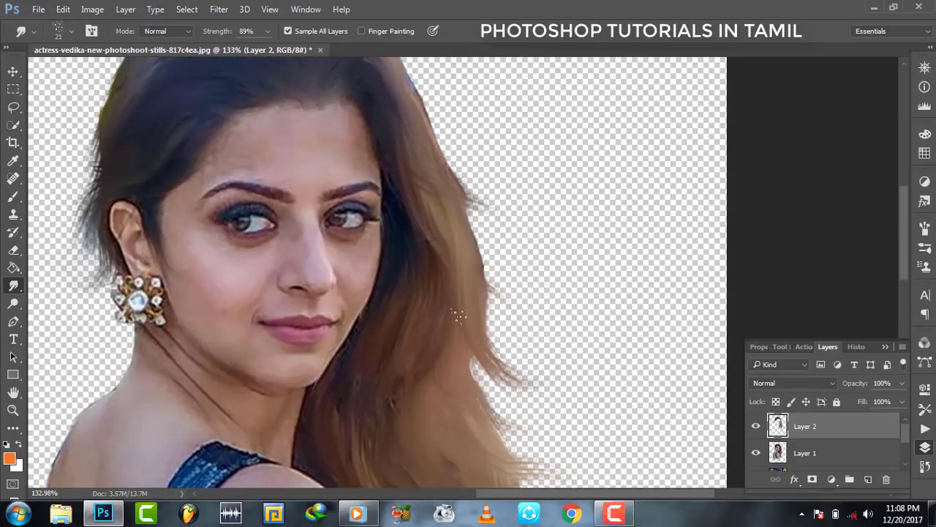
{"action": "scroll", "coordinate": [474, 359], "scroll_direction": "down", "scroll_amount": 3}
{"action": "scroll", "coordinate": [480, 322], "scroll_direction": "down", "scroll_amount": 1}
{"action": "scroll", "coordinate": [481, 321], "scroll_direction": "down", "scroll_amount": 2}
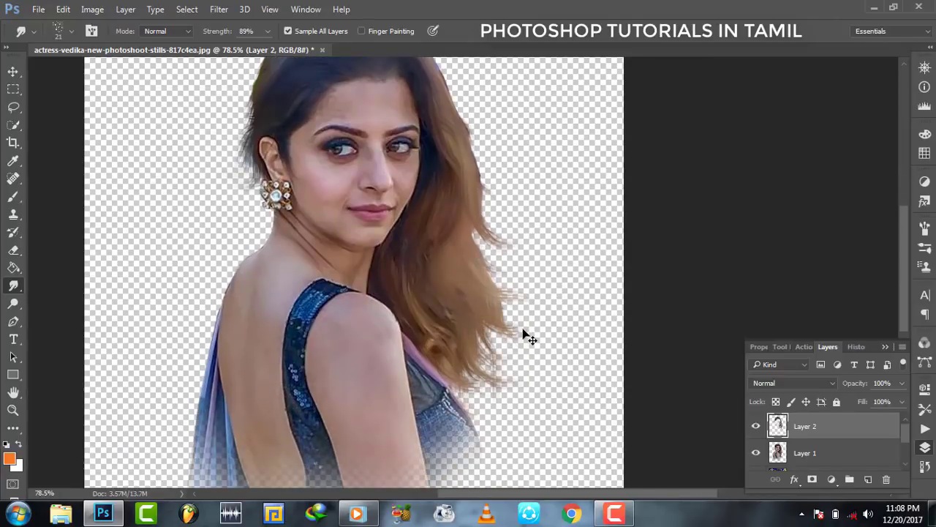
{"action": "scroll", "coordinate": [512, 322], "scroll_direction": "down", "scroll_amount": 1}
{"action": "scroll", "coordinate": [505, 308], "scroll_direction": "up", "scroll_amount": 2}
{"action": "scroll", "coordinate": [502, 298], "scroll_direction": "up", "scroll_amount": 1}
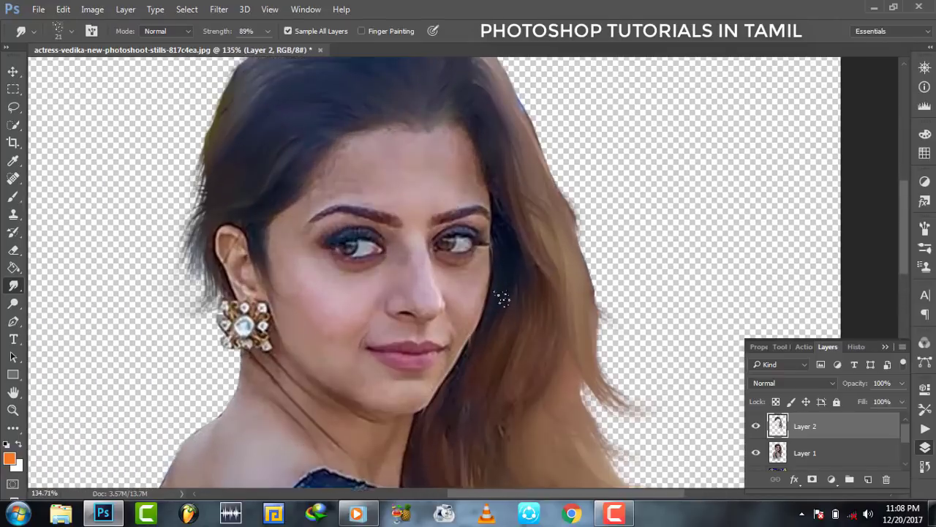
{"action": "scroll", "coordinate": [501, 298], "scroll_direction": "up", "scroll_amount": 1}
{"action": "scroll", "coordinate": [505, 292], "scroll_direction": "down", "scroll_amount": 1}
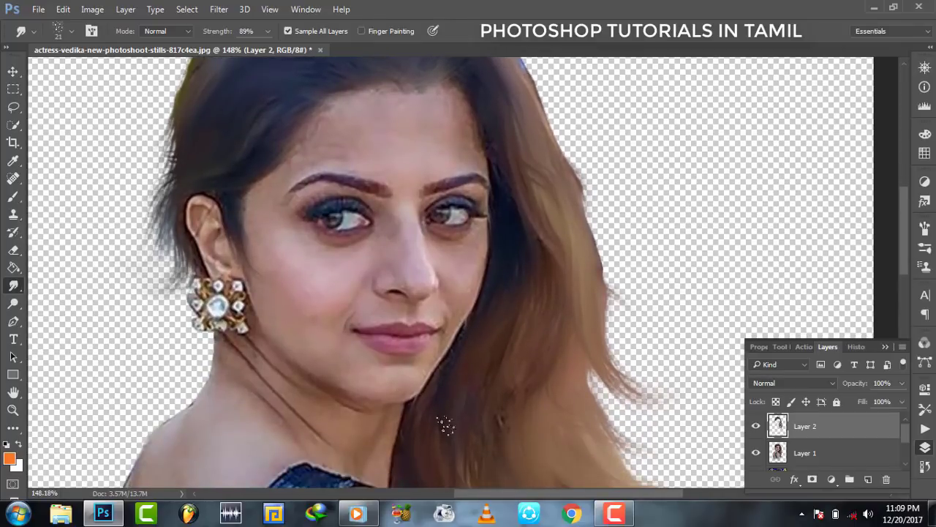
{"action": "scroll", "coordinate": [446, 424], "scroll_direction": "down", "scroll_amount": 1}
{"action": "scroll", "coordinate": [395, 278], "scroll_direction": "up", "scroll_amount": 2}
{"action": "scroll", "coordinate": [429, 291], "scroll_direction": "up", "scroll_amount": 1}
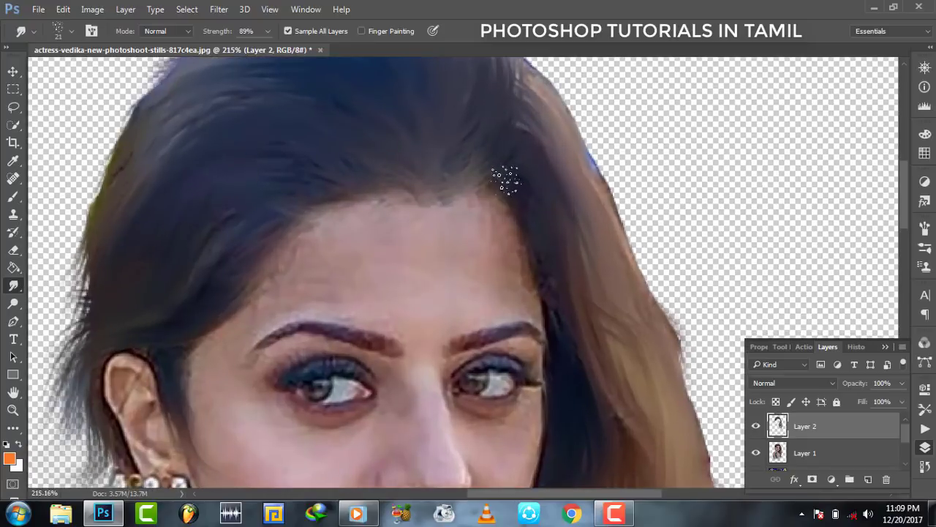
{"action": "scroll", "coordinate": [545, 252], "scroll_direction": "down", "scroll_amount": 4}
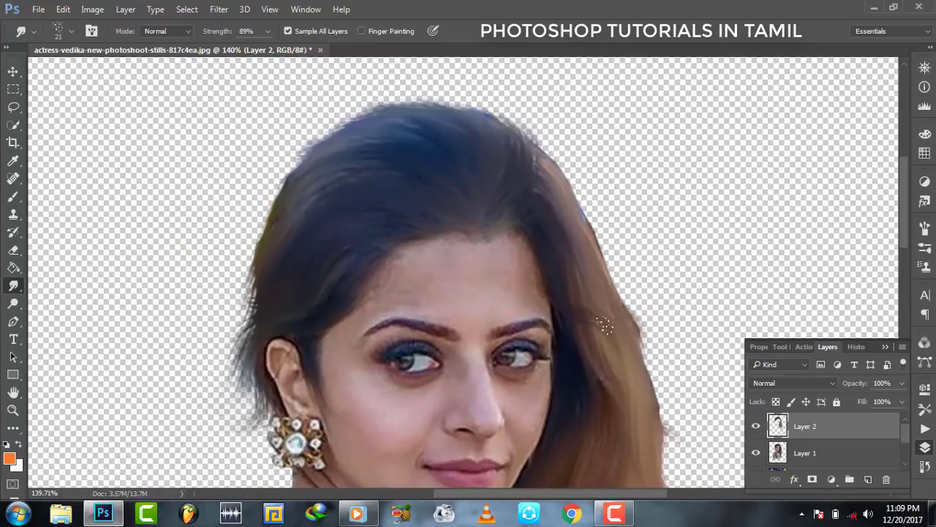
{"action": "scroll", "coordinate": [621, 333], "scroll_direction": "down", "scroll_amount": 1}
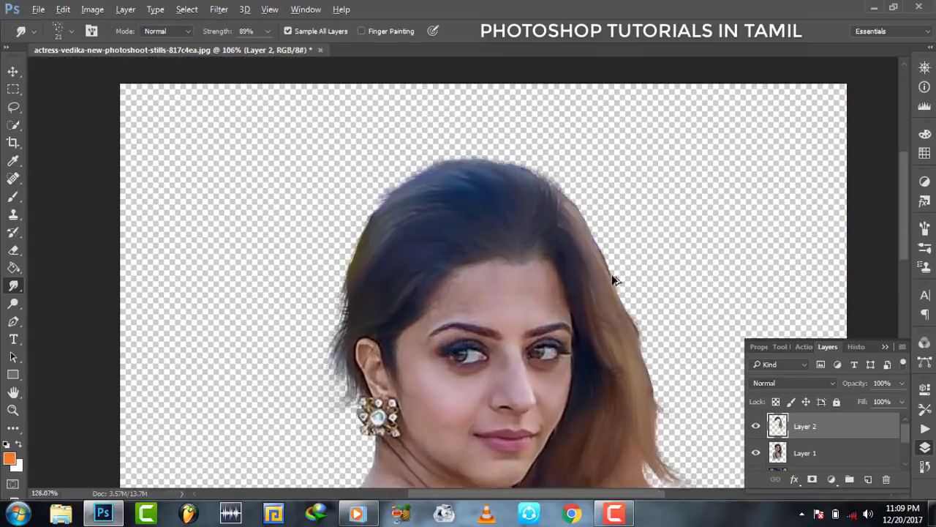
{"action": "scroll", "coordinate": [562, 205], "scroll_direction": "up", "scroll_amount": 3}
{"action": "left_click_drag", "start_coordinate": [669, 399], "coordinate": [720, 403]}
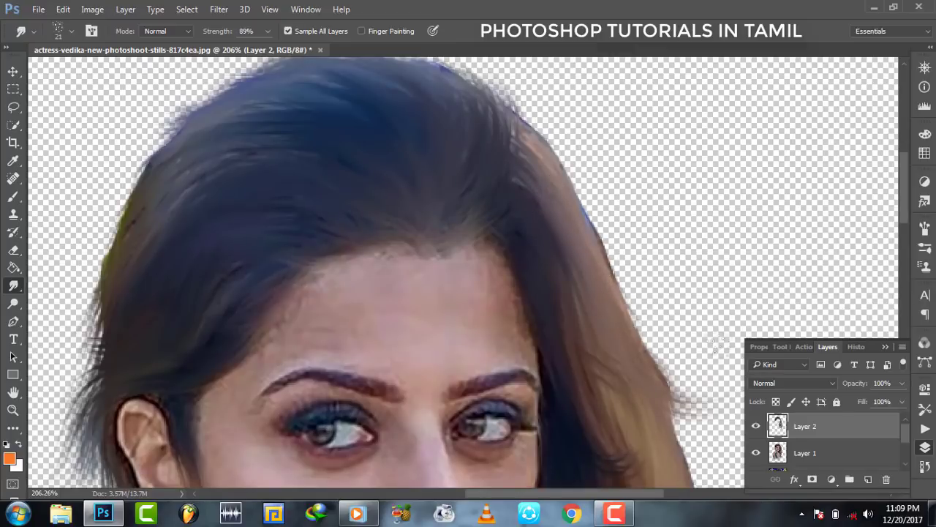
{"action": "scroll", "coordinate": [667, 315], "scroll_direction": "down", "scroll_amount": 4}
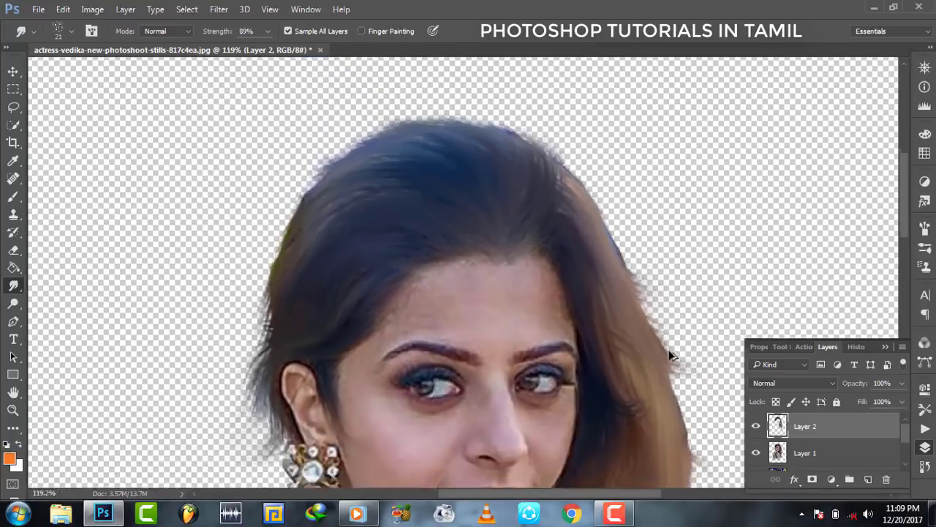
{"action": "scroll", "coordinate": [672, 356], "scroll_direction": "down", "scroll_amount": 2}
{"action": "scroll", "coordinate": [742, 226], "scroll_direction": "down", "scroll_amount": 1}
{"action": "scroll", "coordinate": [639, 256], "scroll_direction": "up", "scroll_amount": 1}
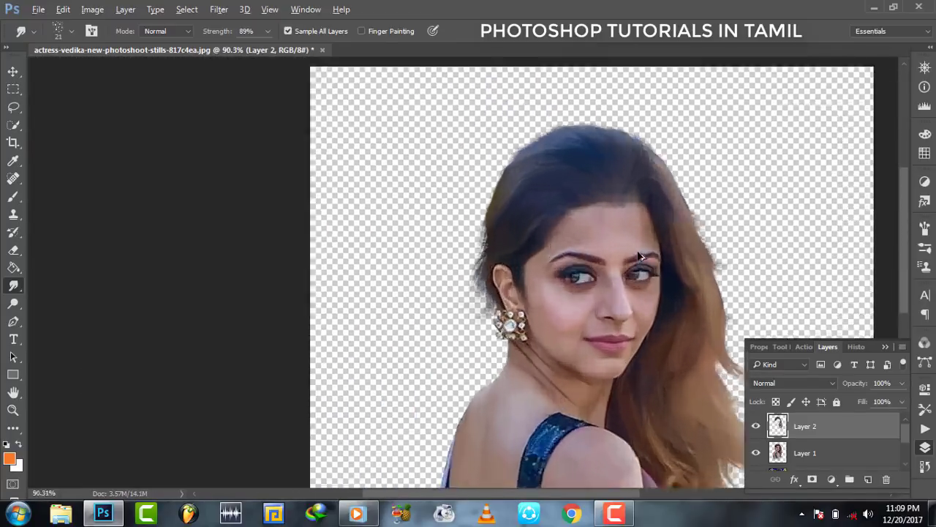
{"action": "scroll", "coordinate": [639, 256], "scroll_direction": "up", "scroll_amount": 5}
{"action": "scroll", "coordinate": [599, 287], "scroll_direction": "up", "scroll_amount": 3}
{"action": "scroll", "coordinate": [540, 271], "scroll_direction": "up", "scroll_amount": 2}
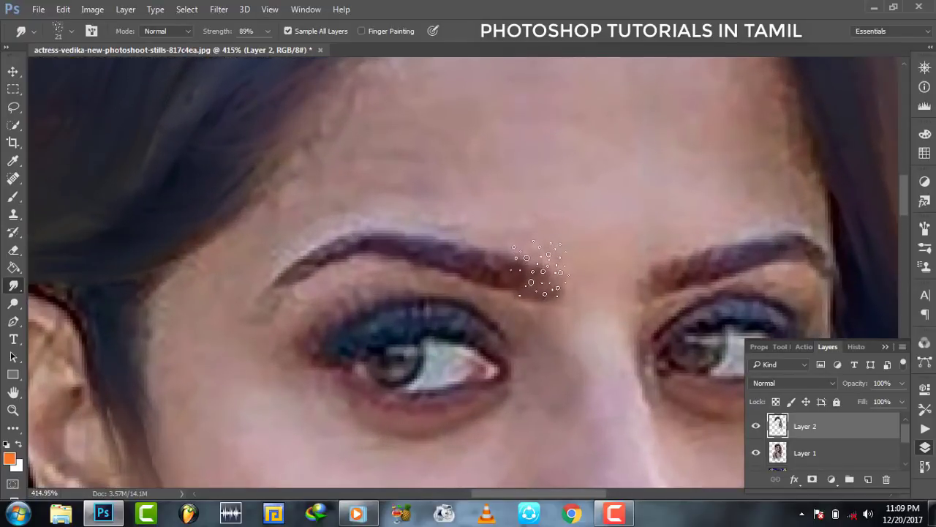
Smear the eyebrow colour along its arch with a 7 px Smudge brush.
{"action": "key", "text": "p"}
{"action": "left_click", "coordinate": [14, 285]}
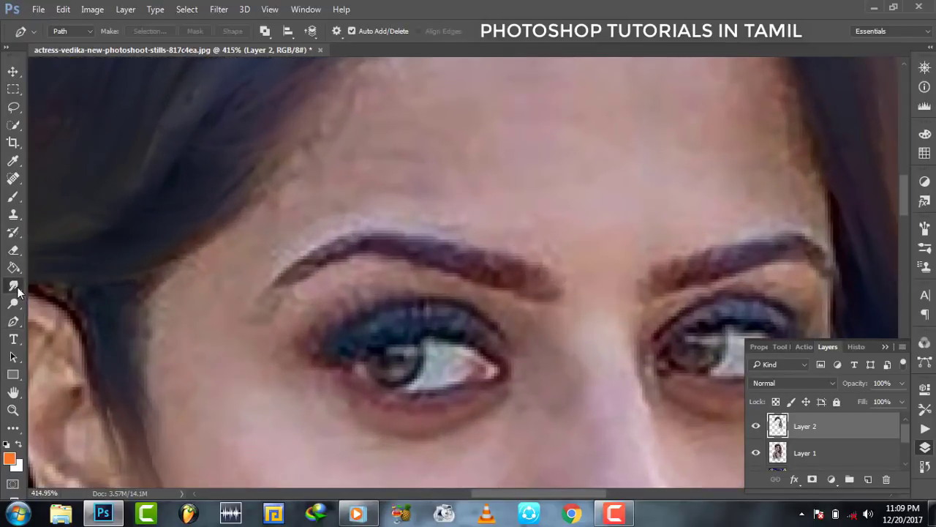
{"action": "right_click", "coordinate": [695, 256]}
{"action": "left_click_drag", "start_coordinate": [712, 264], "coordinate": [709, 265]}
{"action": "left_click", "coordinate": [522, 272]}
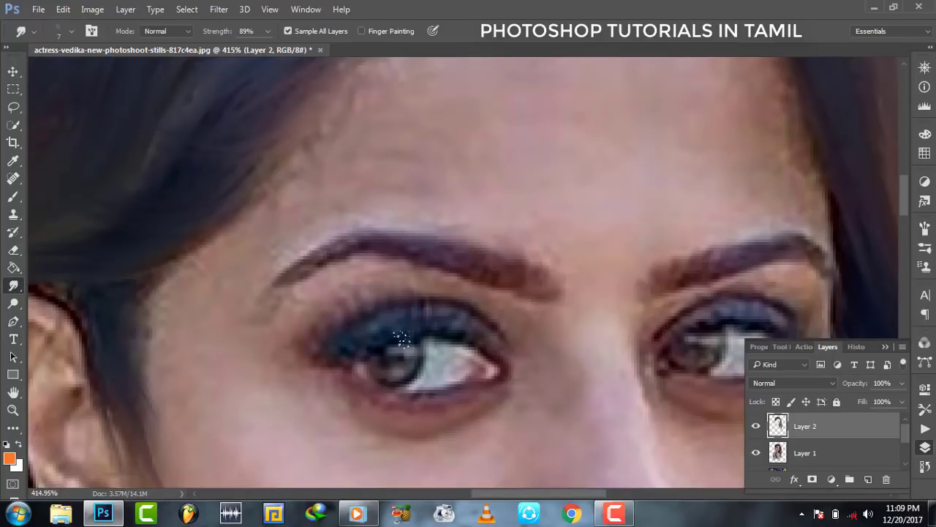
{"action": "left_click_drag", "start_coordinate": [684, 278], "coordinate": [735, 254]}
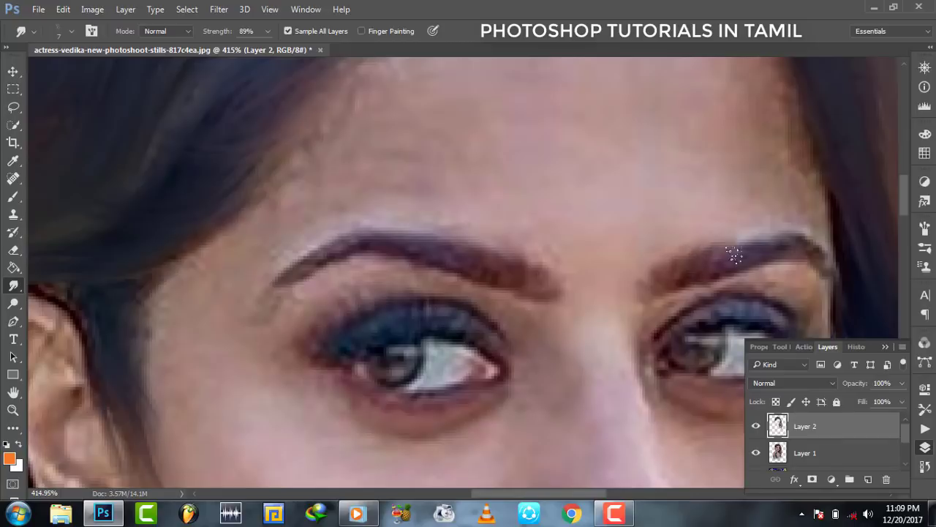
Add an empty Layer 3 and choose a large textured brush preset at 39 px.
{"action": "scroll", "coordinate": [821, 298], "scroll_direction": "down", "scroll_amount": 2}
{"action": "scroll", "coordinate": [710, 272], "scroll_direction": "down", "scroll_amount": 2}
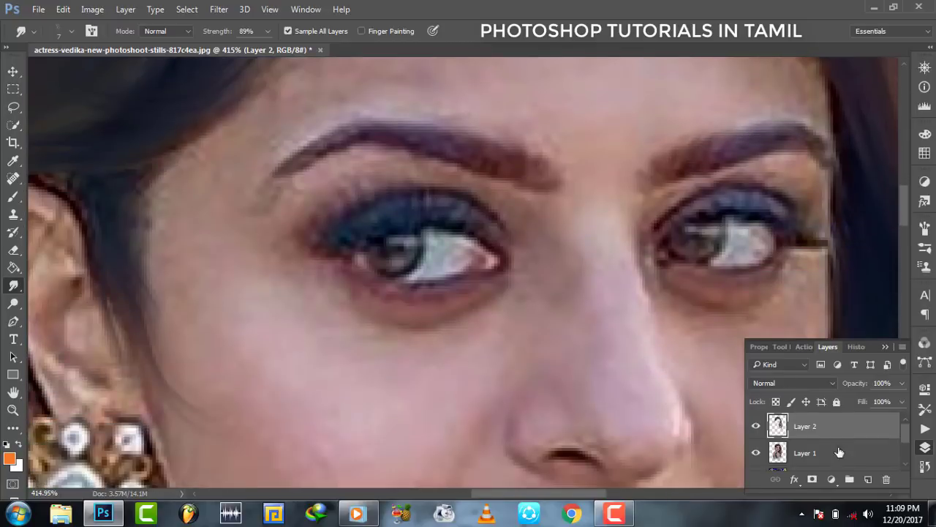
{"action": "left_click", "coordinate": [870, 477]}
{"action": "right_click", "coordinate": [400, 322]}
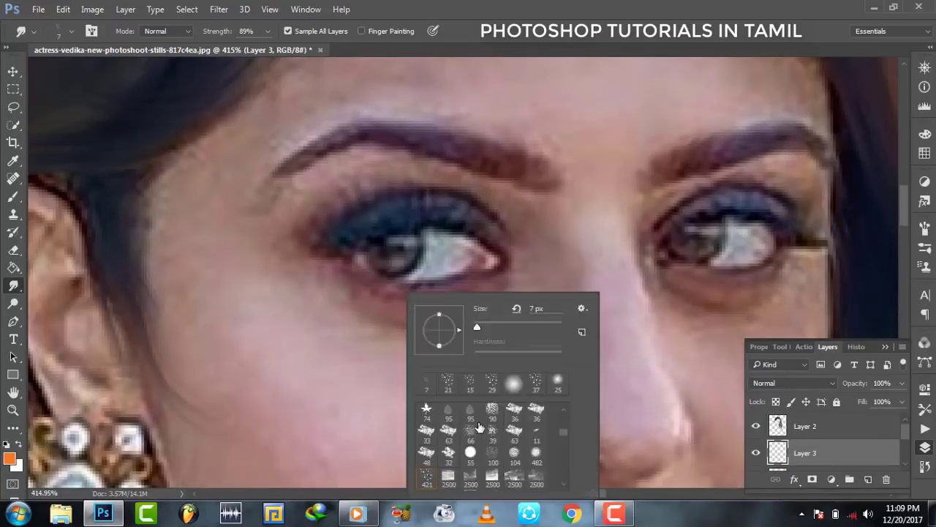
{"action": "left_click", "coordinate": [536, 458]}
{"action": "left_click", "coordinate": [486, 323]}
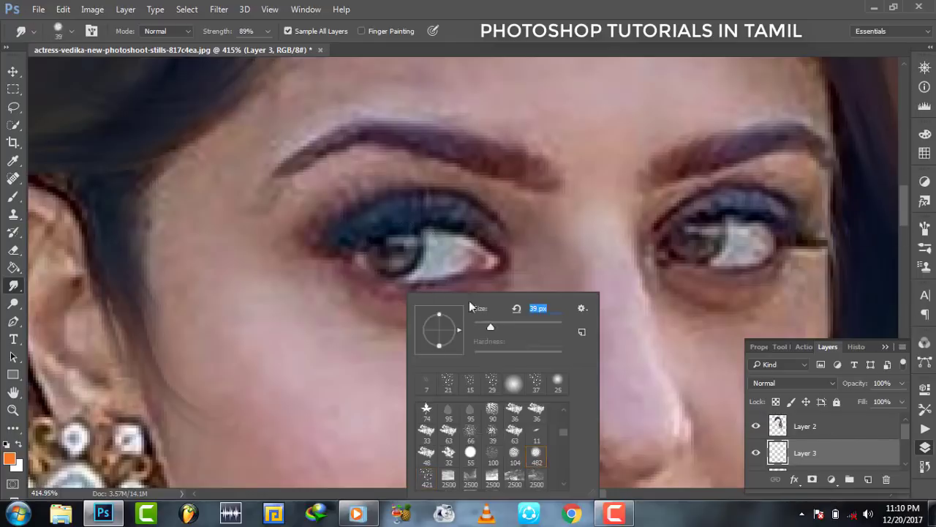
Fit the whole image in view, then zoom to 100% on the portrait.
{"action": "left_click", "coordinate": [13, 409]}
{"action": "key", "text": "ctrl+0"}
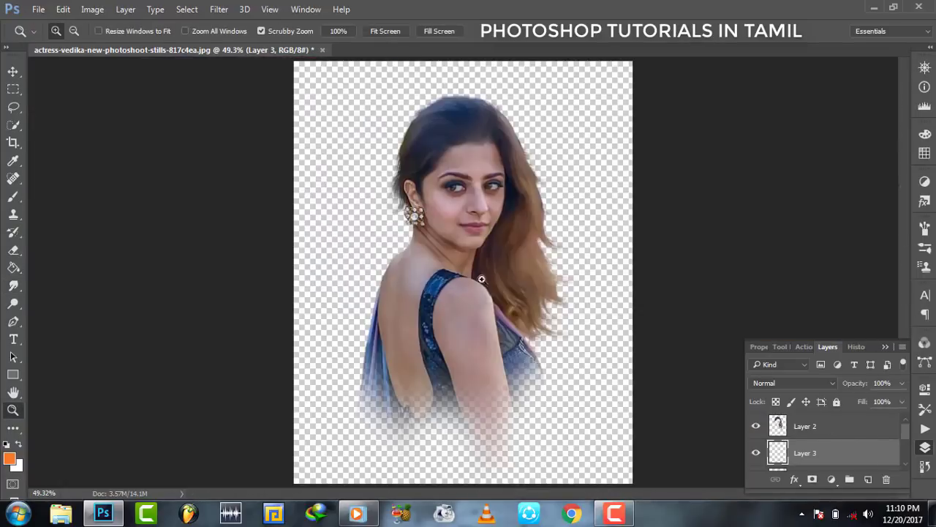
{"action": "left_click", "coordinate": [490, 149]}
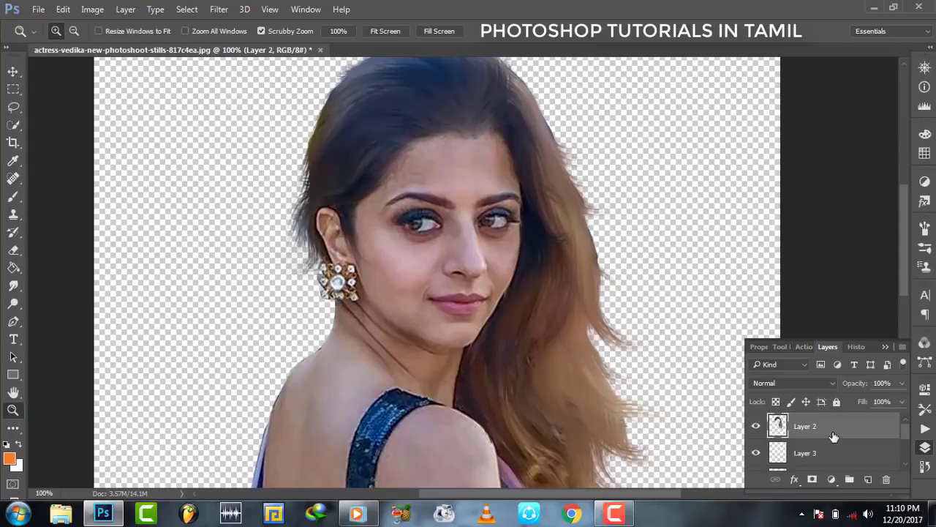
Merge visible layers, duplicate the result and set the copy to Linear Light.
{"action": "right_click", "coordinate": [834, 438]}
{"action": "left_click", "coordinate": [722, 394]}
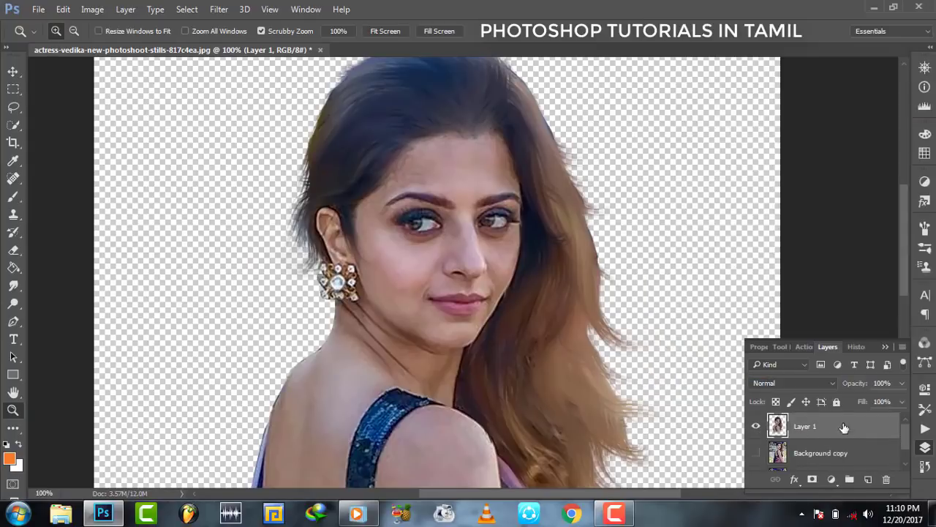
{"action": "key", "text": "ctrl+j"}
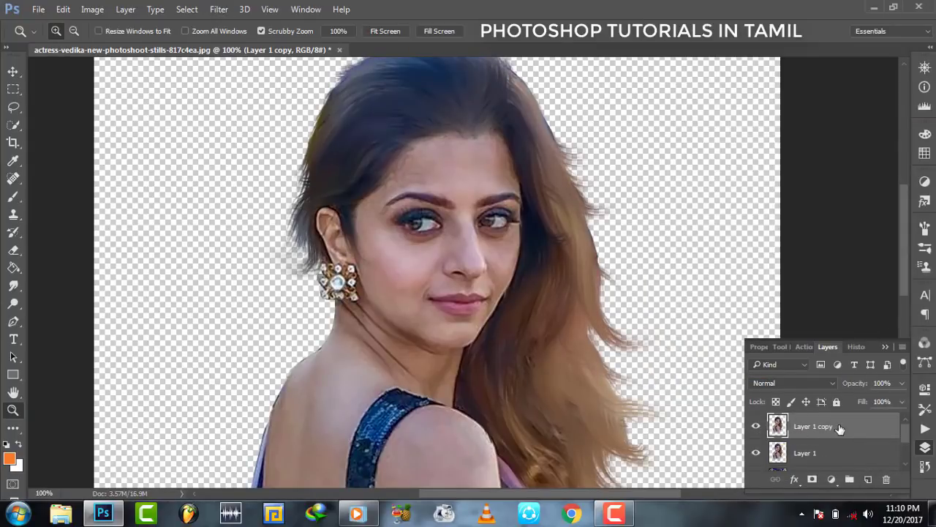
{"action": "left_click", "coordinate": [782, 383]}
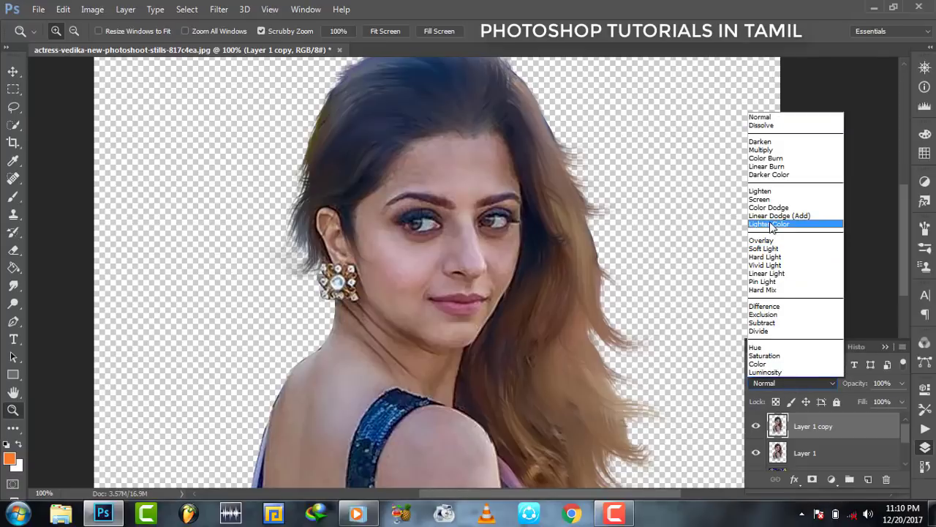
{"action": "left_click", "coordinate": [767, 273]}
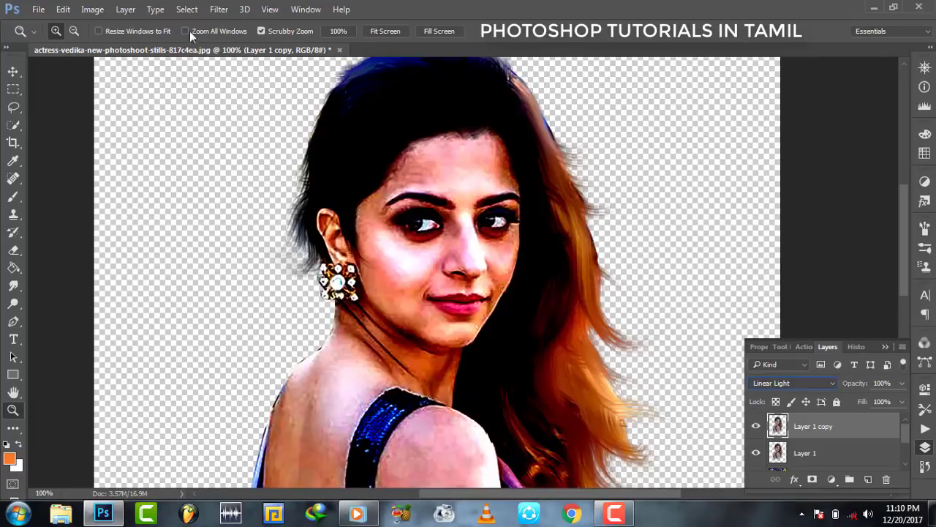
Apply a High Pass of about 1.3 px to the copy and merge it down.
{"action": "left_click", "coordinate": [218, 9]}
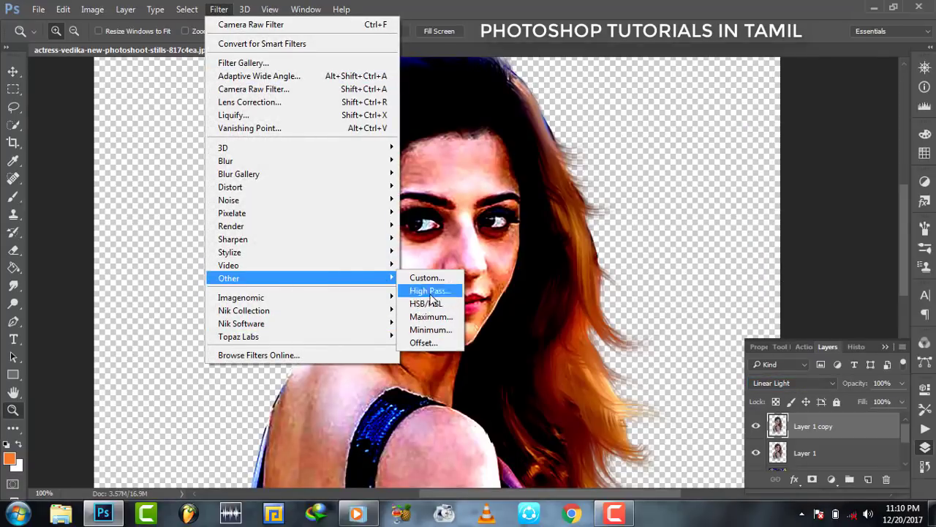
{"action": "left_click", "coordinate": [430, 293]}
{"action": "left_click_drag", "start_coordinate": [657, 306], "coordinate": [653, 307]}
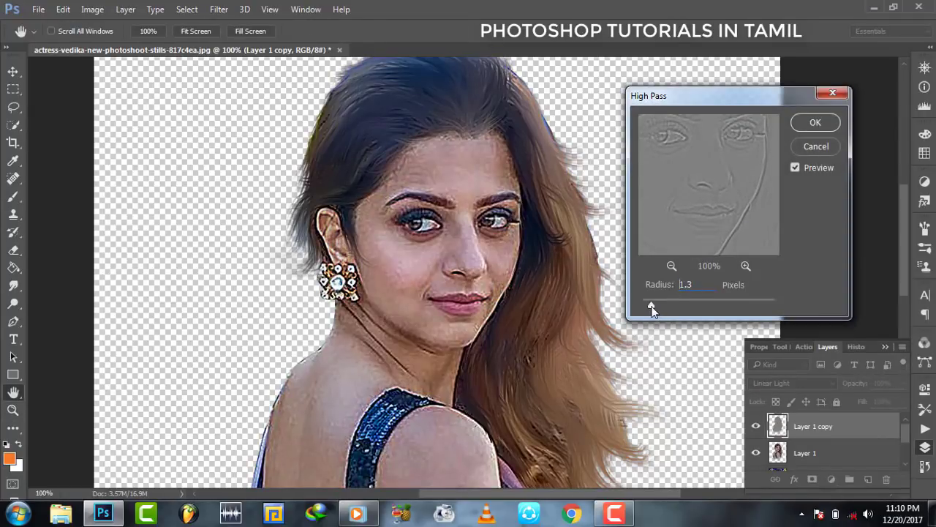
{"action": "left_click", "coordinate": [812, 123]}
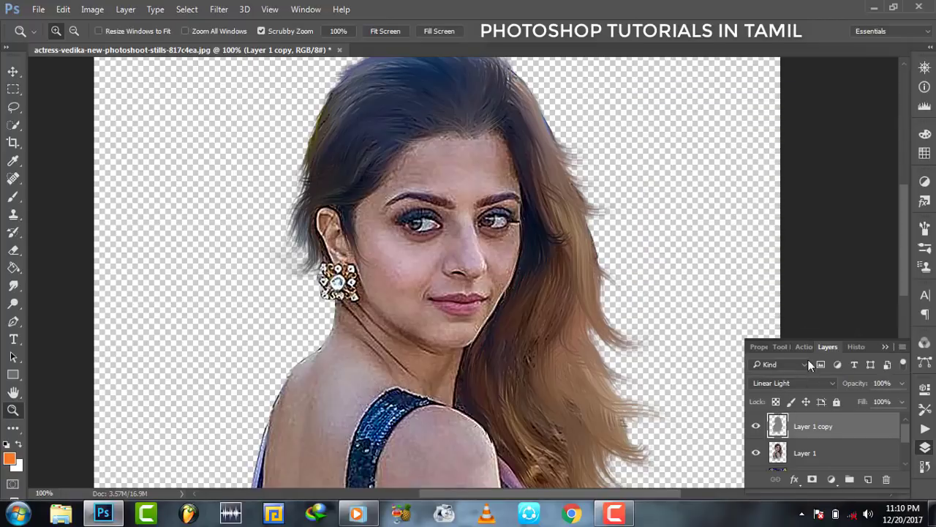
{"action": "right_click", "coordinate": [814, 435]}
{"action": "left_click", "coordinate": [738, 393]}
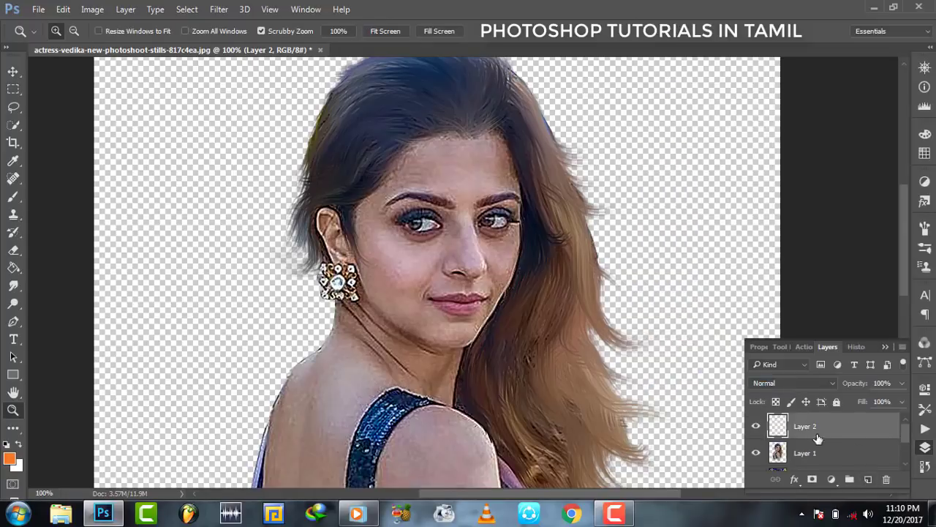
Set the Smudge brush to size 32 and 36% strength, then smooth the forehead.
{"action": "left_click", "coordinate": [487, 259]}
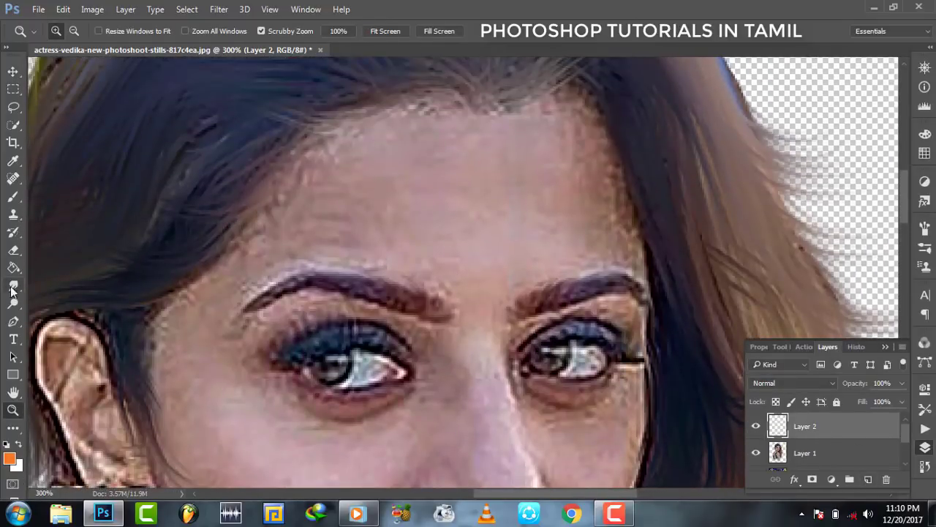
{"action": "left_click", "coordinate": [12, 287]}
{"action": "right_click", "coordinate": [483, 222]}
{"action": "left_click", "coordinate": [413, 203]}
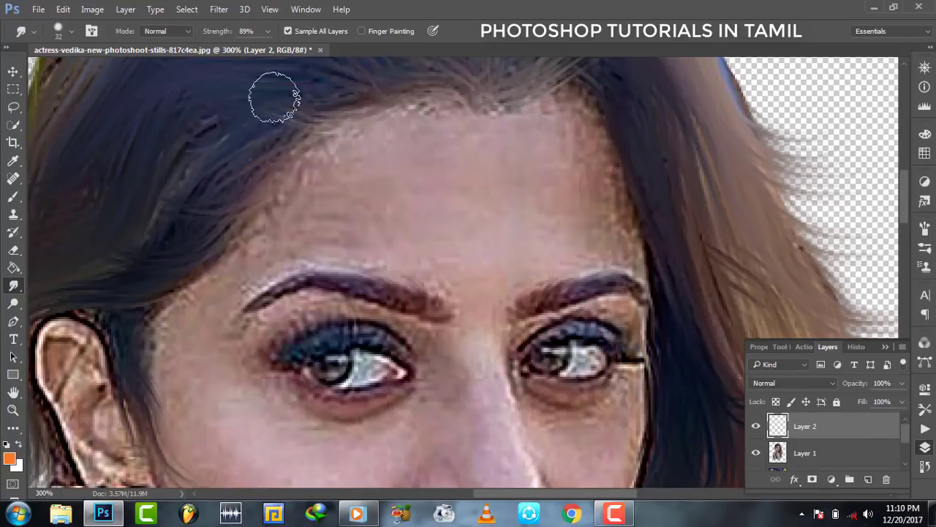
{"action": "left_click", "coordinate": [211, 33]}
{"action": "type", "text": "36"}
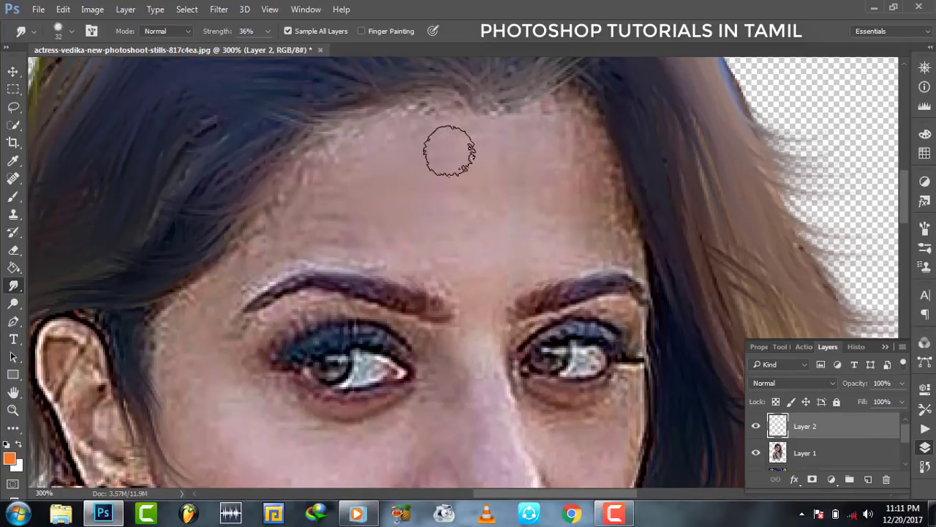
{"action": "mouse_move", "coordinate": [505, 242]}
{"action": "left_mouse_down"}
{"action": "mouse_move", "coordinate": [480, 142]}
{"action": "mouse_move", "coordinate": [358, 156]}
{"action": "mouse_move", "coordinate": [383, 219]}
{"action": "mouse_move", "coordinate": [496, 265]}
{"action": "mouse_move", "coordinate": [568, 168]}
{"action": "mouse_move", "coordinate": [548, 129]}
{"action": "mouse_move", "coordinate": [585, 168]}
{"action": "mouse_move", "coordinate": [582, 249]}
{"action": "left_mouse_up"}
{"action": "mouse_move", "coordinate": [356, 514]}
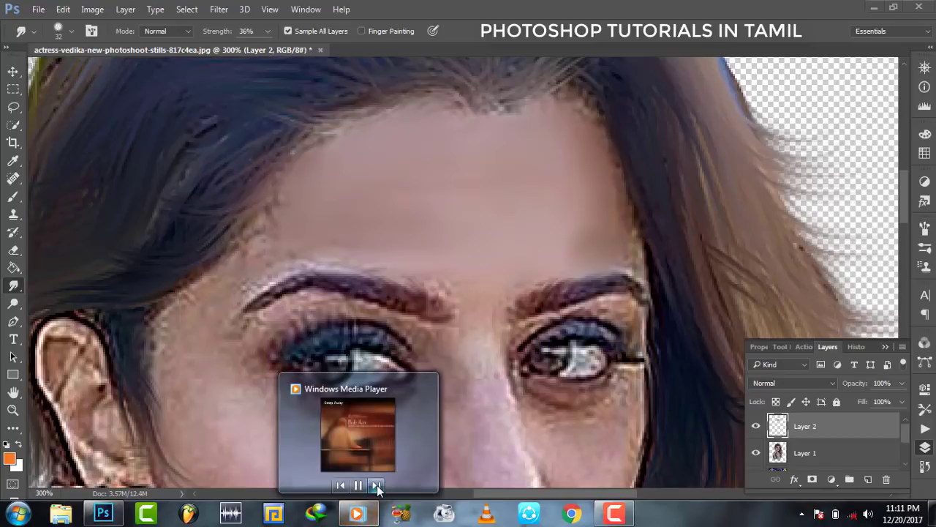
Resize the Smudge brush to 20, then 42, then 15 px while moving around the face.
{"action": "left_click", "coordinate": [375, 485]}
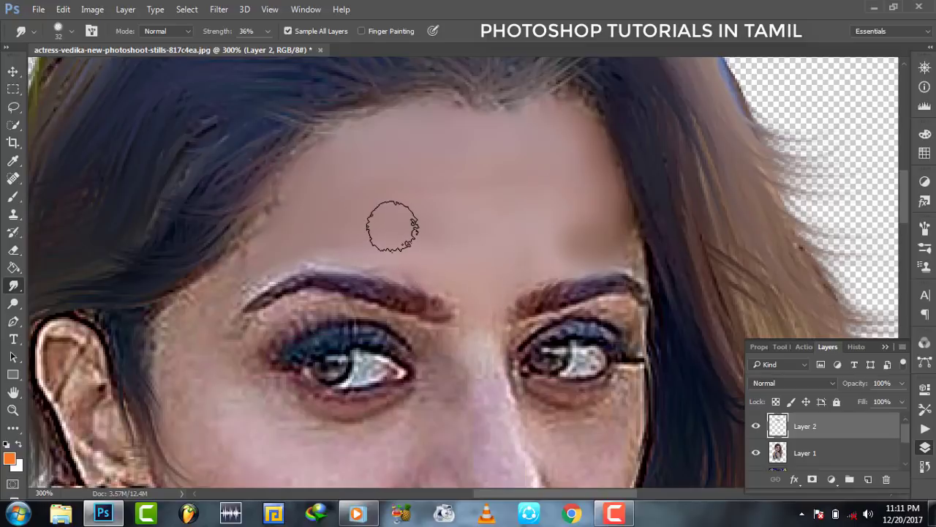
{"action": "key", "text": "bracketleft"}
{"action": "key", "text": "bracketleft"}
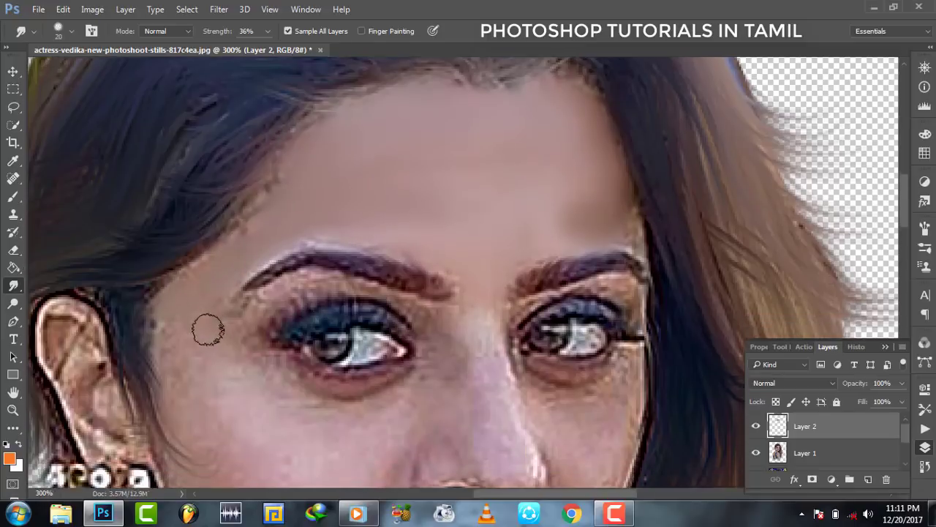
{"action": "scroll", "coordinate": [197, 307], "scroll_direction": "down", "scroll_amount": 5}
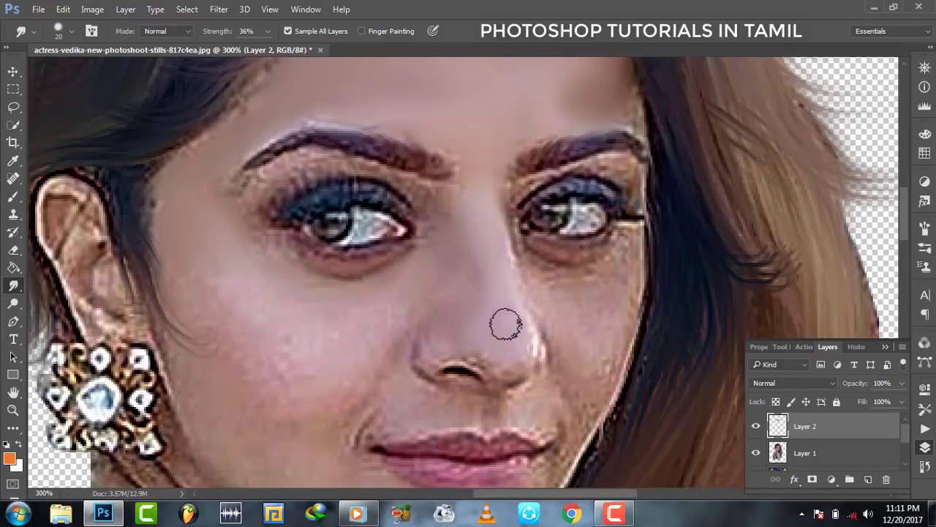
{"action": "right_click", "coordinate": [558, 292]}
{"action": "key", "text": "Return"}
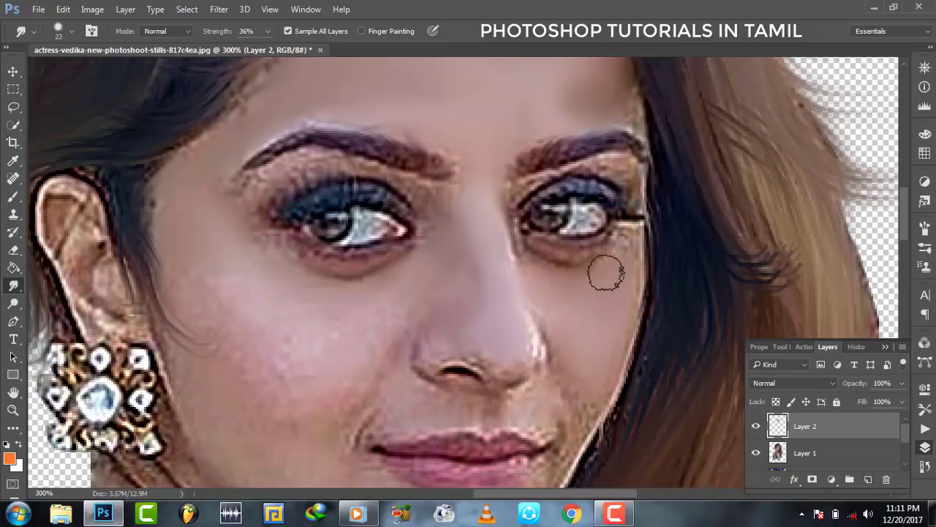
{"action": "scroll", "coordinate": [315, 374], "scroll_direction": "down", "scroll_amount": 1}
{"action": "scroll", "coordinate": [315, 374], "scroll_direction": "down", "scroll_amount": 3}
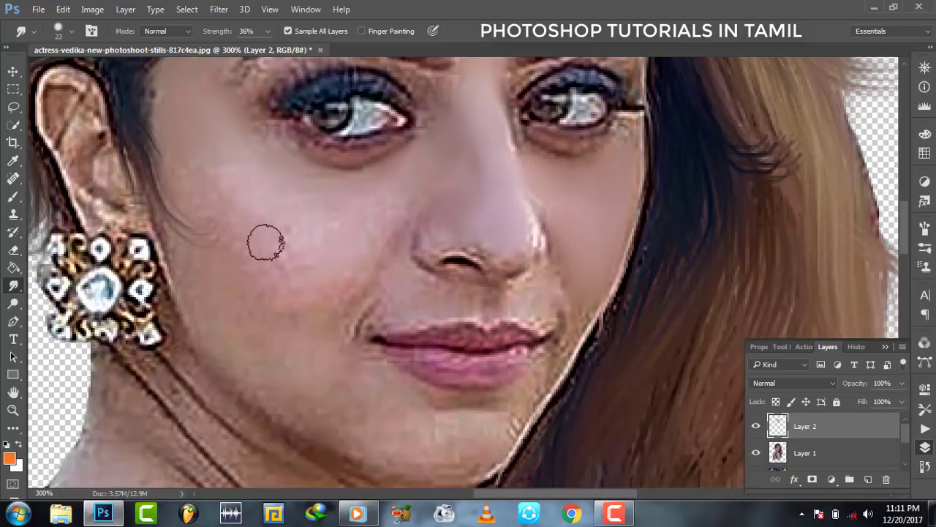
{"action": "right_click", "coordinate": [267, 242]}
{"action": "left_click_drag", "start_coordinate": [354, 277], "coordinate": [370, 276]}
{"action": "key", "text": "Return"}
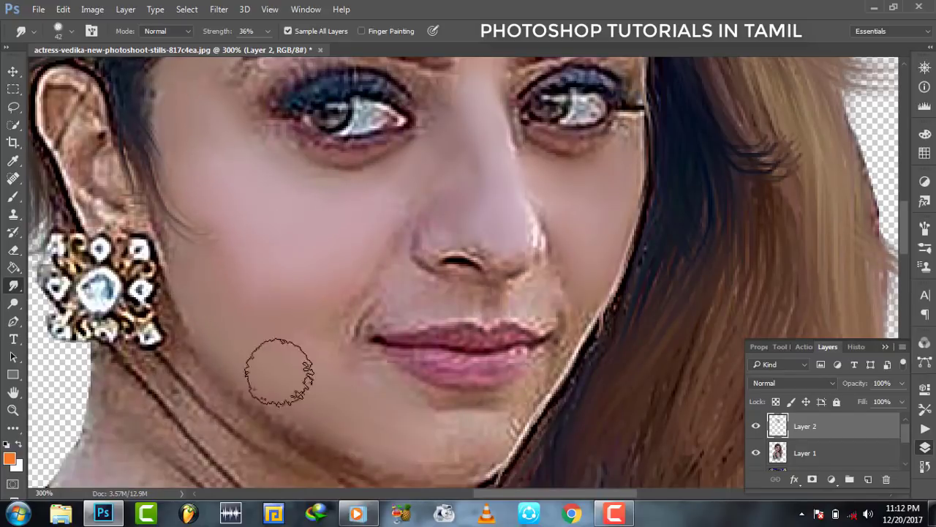
{"action": "scroll", "coordinate": [366, 393], "scroll_direction": "down", "scroll_amount": 1}
{"action": "scroll", "coordinate": [428, 376], "scroll_direction": "down", "scroll_amount": 1}
{"action": "scroll", "coordinate": [300, 281], "scroll_direction": "up", "scroll_amount": 3}
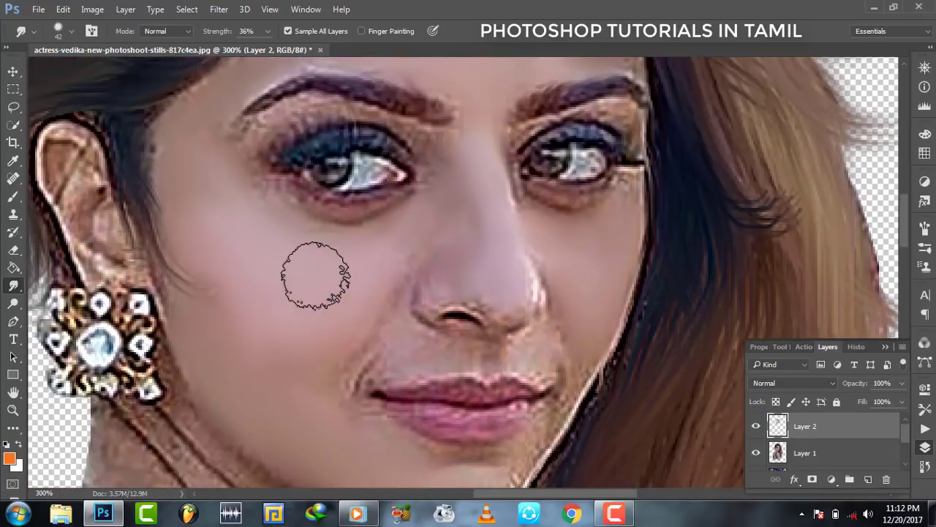
{"action": "key", "text": "bracketleft"}
{"action": "key", "text": "bracketleft"}
{"action": "key", "text": "bracketleft"}
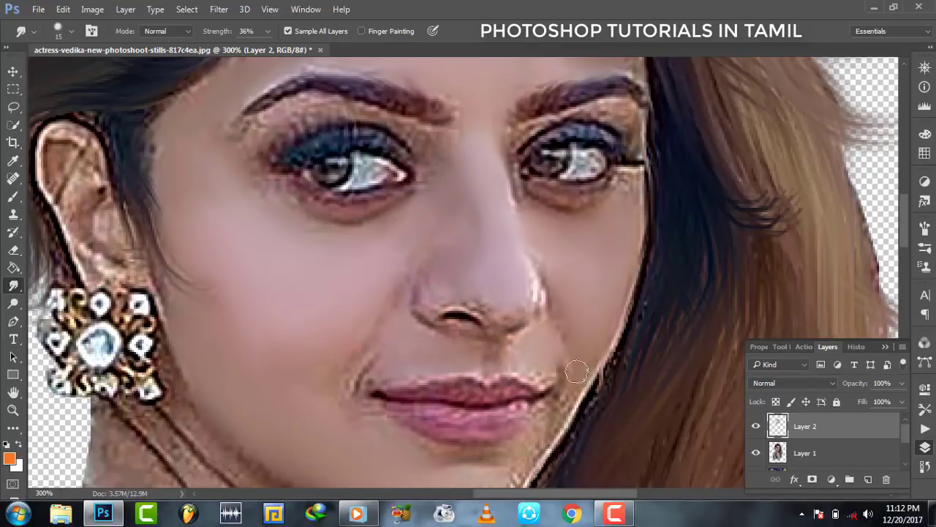
{"action": "scroll", "coordinate": [520, 410], "scroll_direction": "down", "scroll_amount": 1}
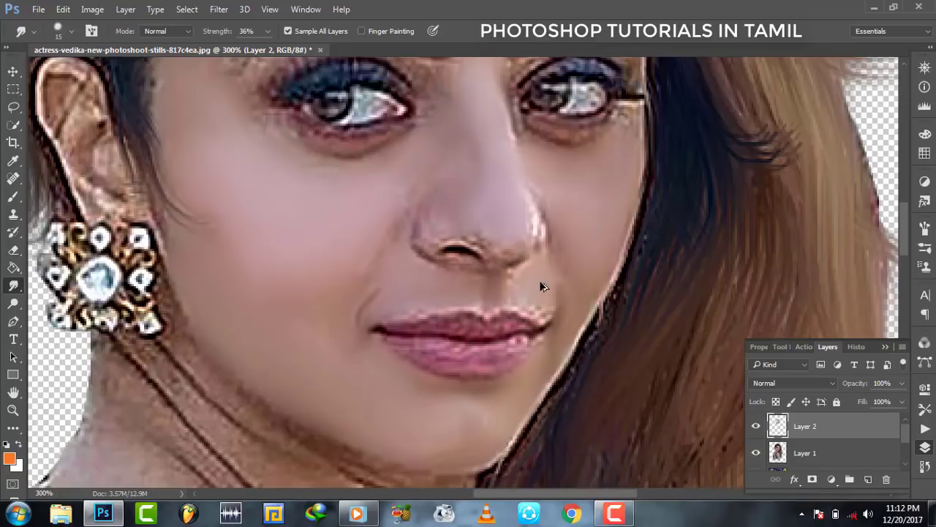
Zoom in on the nose and smooth its bright edge halo and the shading under the nostril.
{"action": "key", "text": "ctrl+0"}
{"action": "scroll", "coordinate": [512, 281], "scroll_direction": "up", "scroll_amount": 3}
{"action": "scroll", "coordinate": [512, 280], "scroll_direction": "up", "scroll_amount": 3}
{"action": "scroll", "coordinate": [515, 279], "scroll_direction": "up", "scroll_amount": 2}
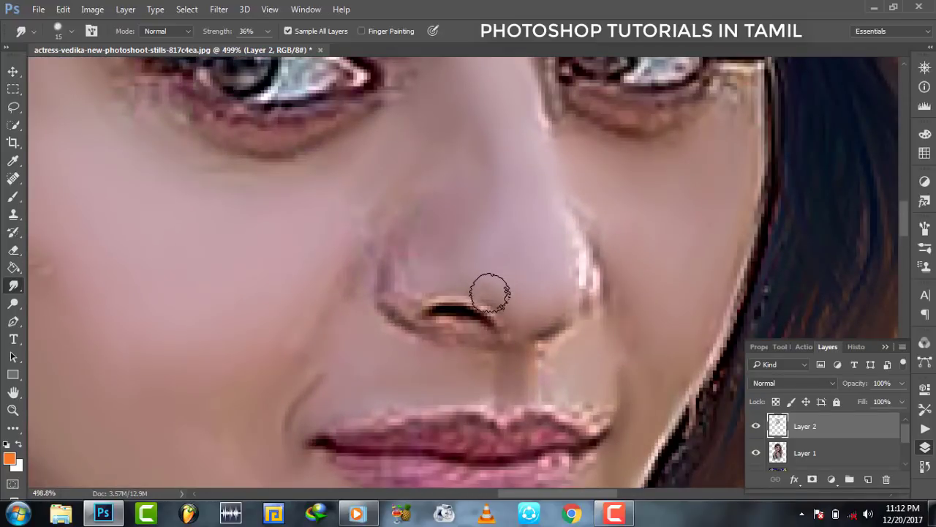
{"action": "left_click_drag", "start_coordinate": [561, 265], "coordinate": [582, 284]}
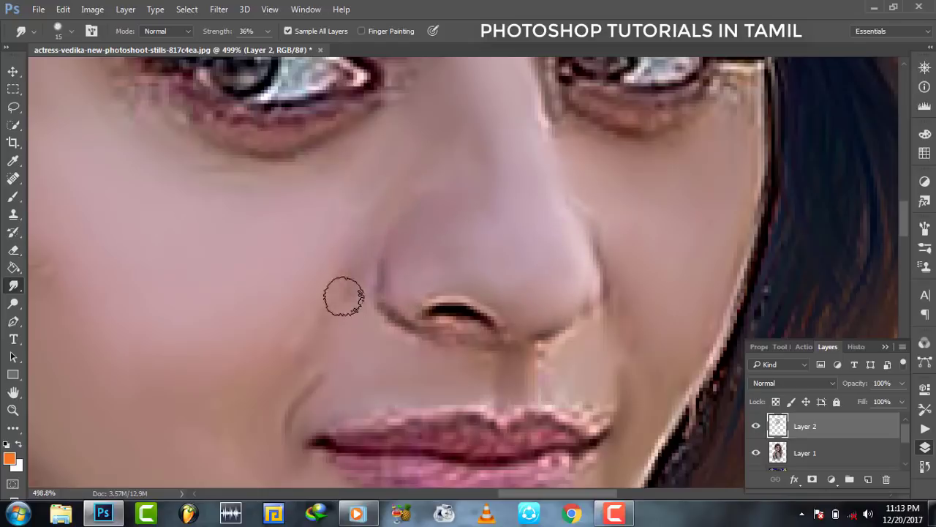
{"action": "left_click_drag", "start_coordinate": [379, 328], "coordinate": [479, 291]}
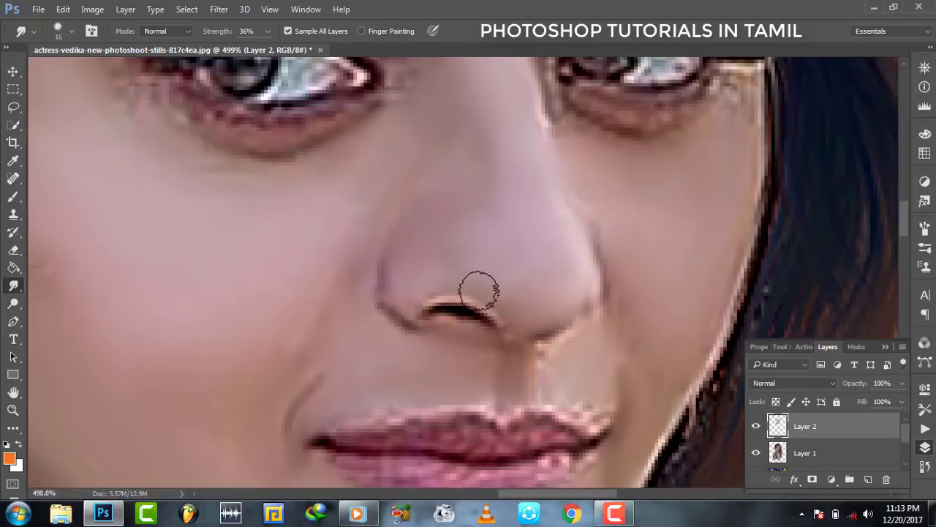
{"action": "scroll", "coordinate": [585, 314], "scroll_direction": "up", "scroll_amount": 5}
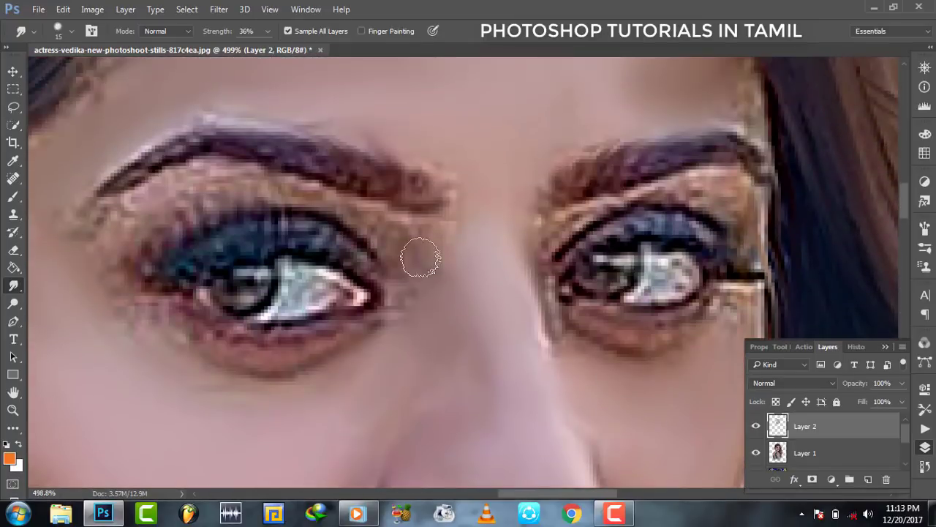
Smudge the left brow and under-eye skin, then at size 8 the right eye's white and lids.
{"action": "mouse_move", "coordinate": [421, 258]}
{"action": "left_mouse_down"}
{"action": "mouse_move", "coordinate": [128, 207]}
{"action": "mouse_move", "coordinate": [448, 229]}
{"action": "left_mouse_up"}
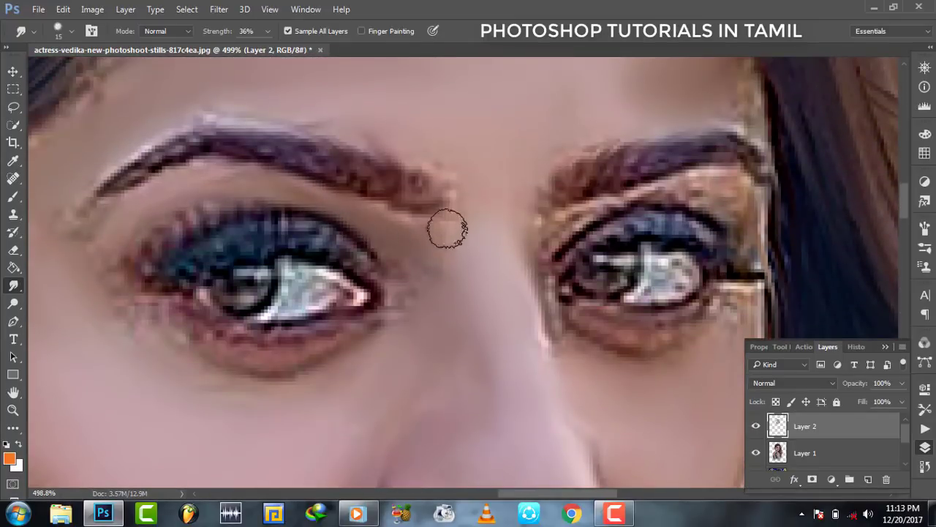
{"action": "left_click_drag", "start_coordinate": [345, 355], "coordinate": [297, 370]}
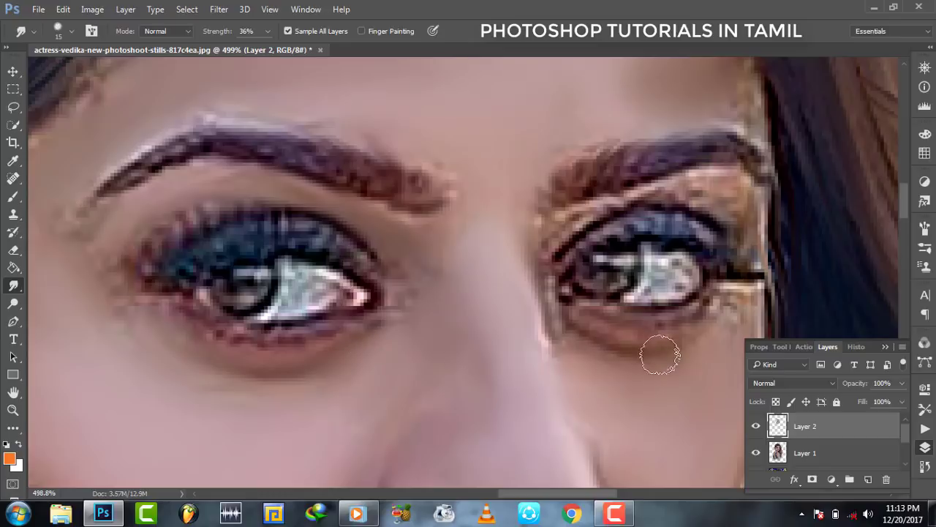
{"action": "key", "text": "bracketleft"}
{"action": "key", "text": "bracketleft"}
{"action": "key", "text": "bracketleft"}
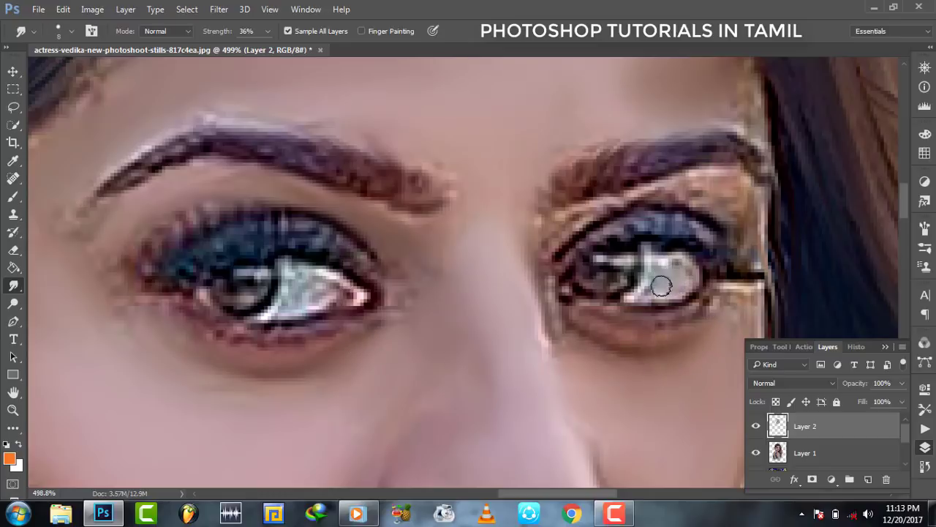
{"action": "mouse_move", "coordinate": [661, 285]}
{"action": "left_mouse_down"}
{"action": "mouse_move", "coordinate": [654, 263]}
{"action": "mouse_move", "coordinate": [687, 276]}
{"action": "mouse_move", "coordinate": [660, 251]}
{"action": "left_mouse_up"}
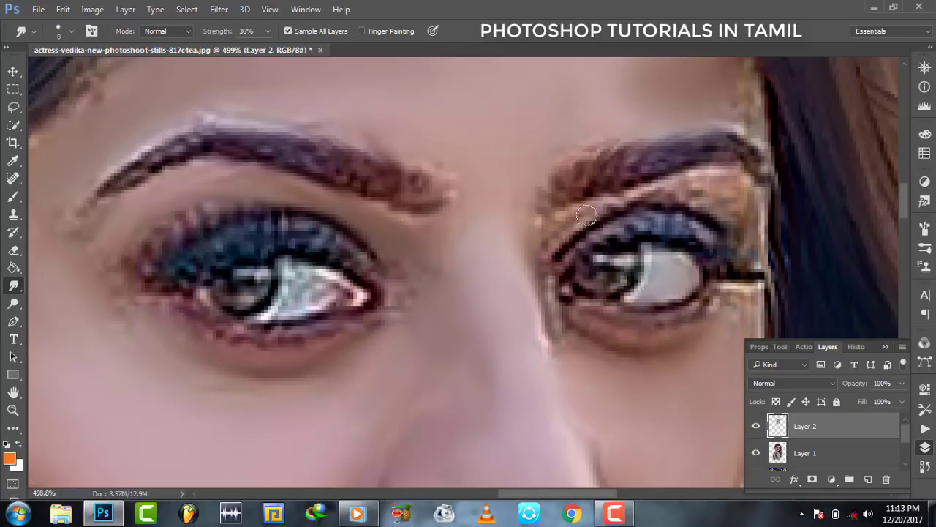
{"action": "left_click_drag", "start_coordinate": [587, 216], "coordinate": [735, 188]}
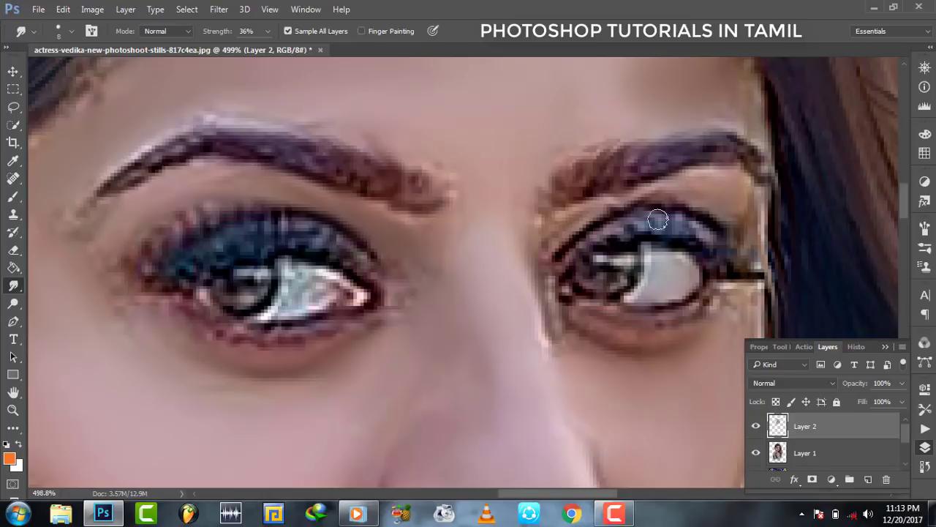
{"action": "left_click_drag", "start_coordinate": [658, 220], "coordinate": [702, 307]}
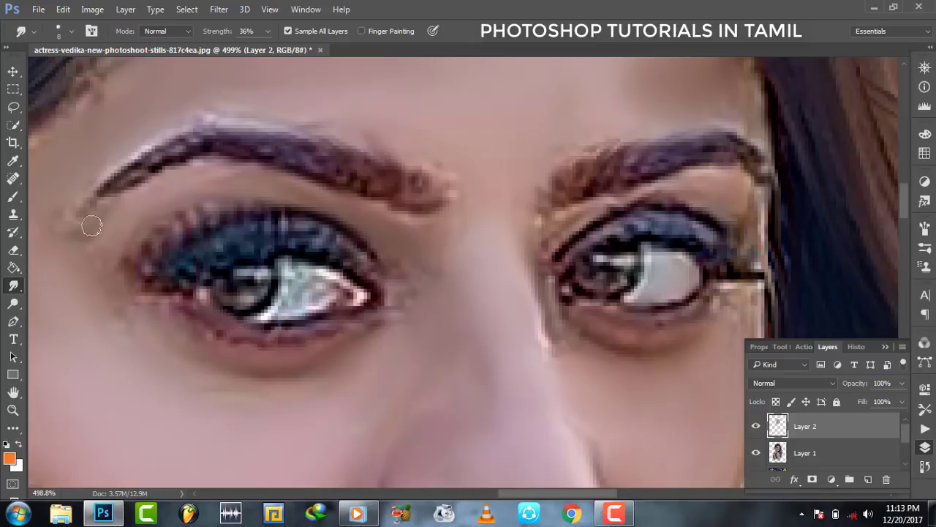
{"action": "scroll", "coordinate": [188, 170], "scroll_direction": "down", "scroll_amount": 5}
{"action": "scroll", "coordinate": [409, 256], "scroll_direction": "down", "scroll_amount": 2}
Zoom into the lips and drag one smudge stroke along the upper lip at the cupid's bow.
{"action": "scroll", "coordinate": [353, 255], "scroll_direction": "up", "scroll_amount": 1}
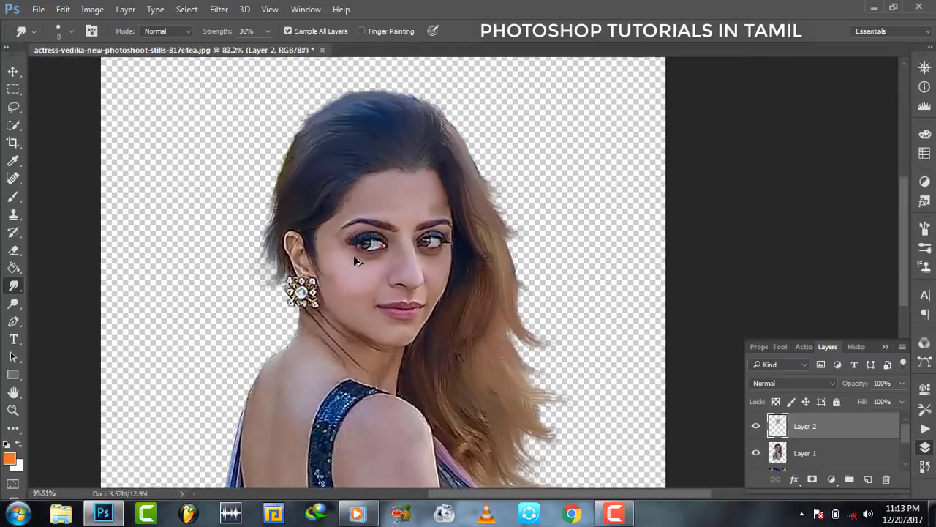
{"action": "scroll", "coordinate": [398, 250], "scroll_direction": "up", "scroll_amount": 6}
{"action": "scroll", "coordinate": [399, 251], "scroll_direction": "up", "scroll_amount": 2}
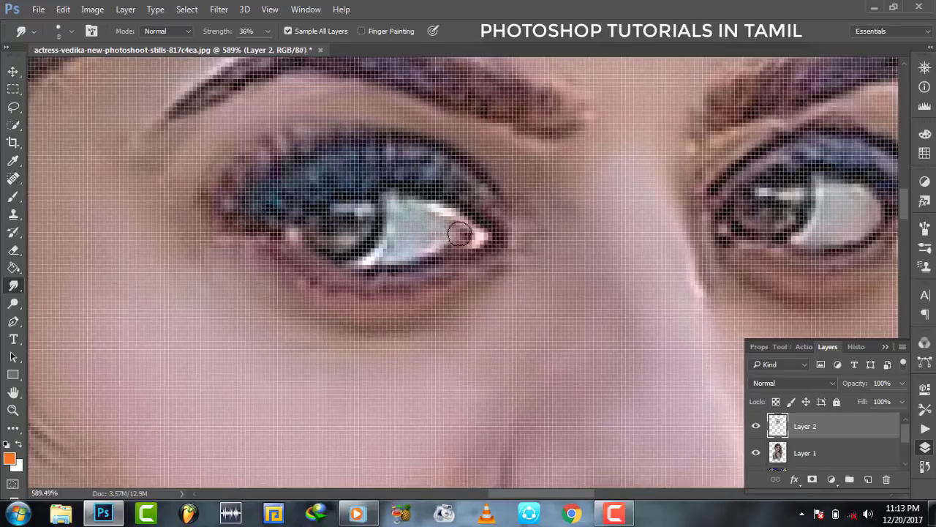
{"action": "scroll", "coordinate": [557, 219], "scroll_direction": "down", "scroll_amount": 4}
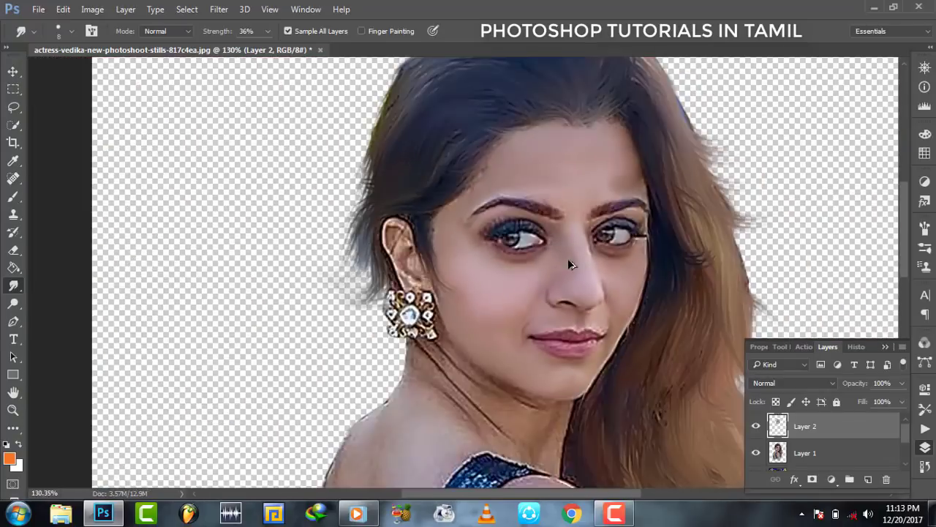
{"action": "scroll", "coordinate": [567, 258], "scroll_direction": "down", "scroll_amount": 1}
{"action": "scroll", "coordinate": [628, 315], "scroll_direction": "up", "scroll_amount": 4}
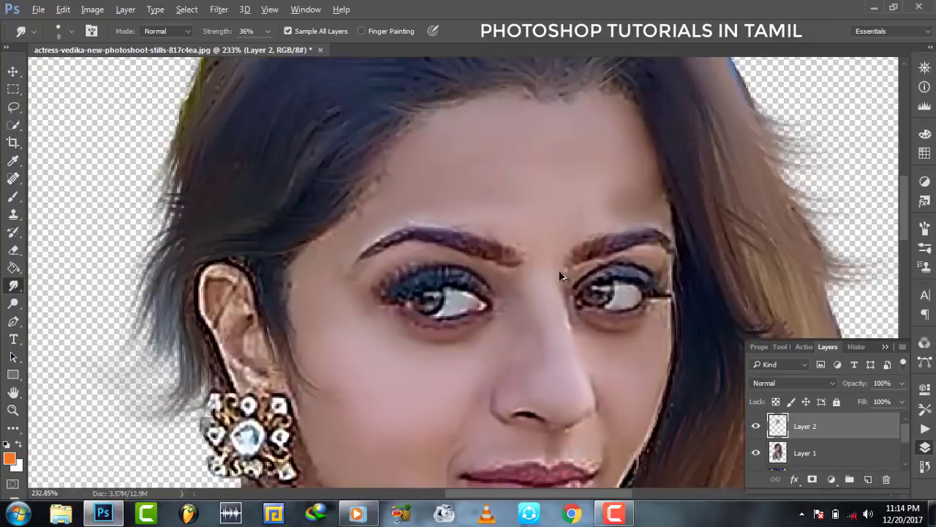
{"action": "scroll", "coordinate": [559, 270], "scroll_direction": "down", "scroll_amount": 2}
{"action": "scroll", "coordinate": [512, 276], "scroll_direction": "up", "scroll_amount": 6}
{"action": "scroll", "coordinate": [527, 263], "scroll_direction": "down", "scroll_amount": 1}
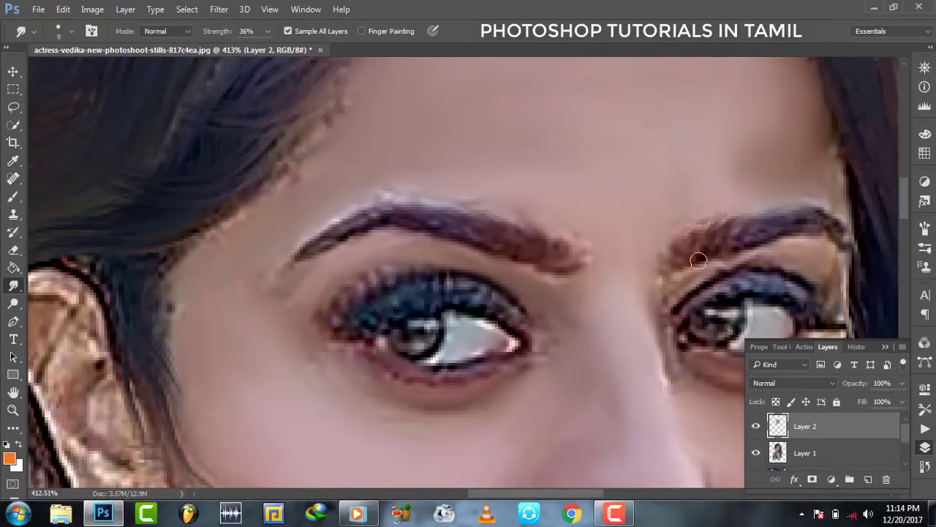
{"action": "scroll", "coordinate": [564, 309], "scroll_direction": "down", "scroll_amount": 2}
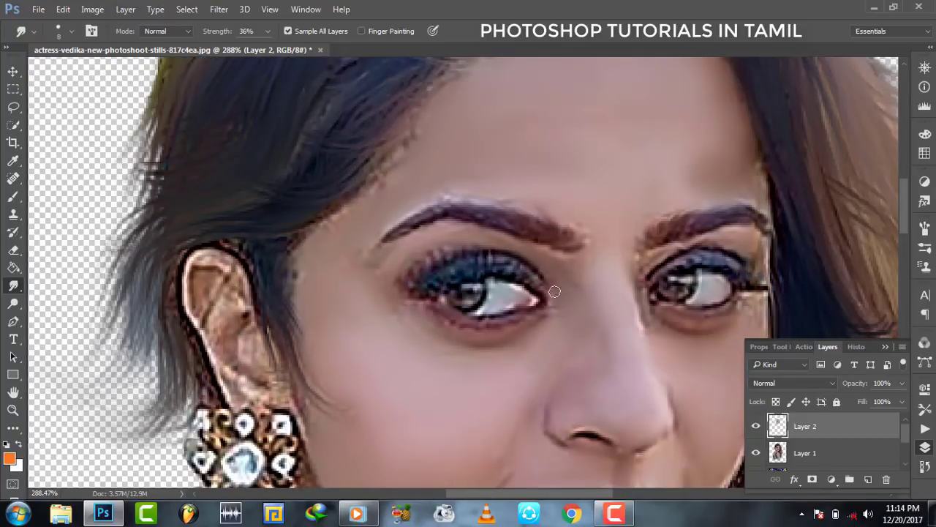
{"action": "scroll", "coordinate": [555, 291], "scroll_direction": "down", "scroll_amount": 2}
{"action": "scroll", "coordinate": [600, 309], "scroll_direction": "down", "scroll_amount": 3}
{"action": "scroll", "coordinate": [600, 309], "scroll_direction": "down", "scroll_amount": 2}
{"action": "scroll", "coordinate": [622, 253], "scroll_direction": "up", "scroll_amount": 4}
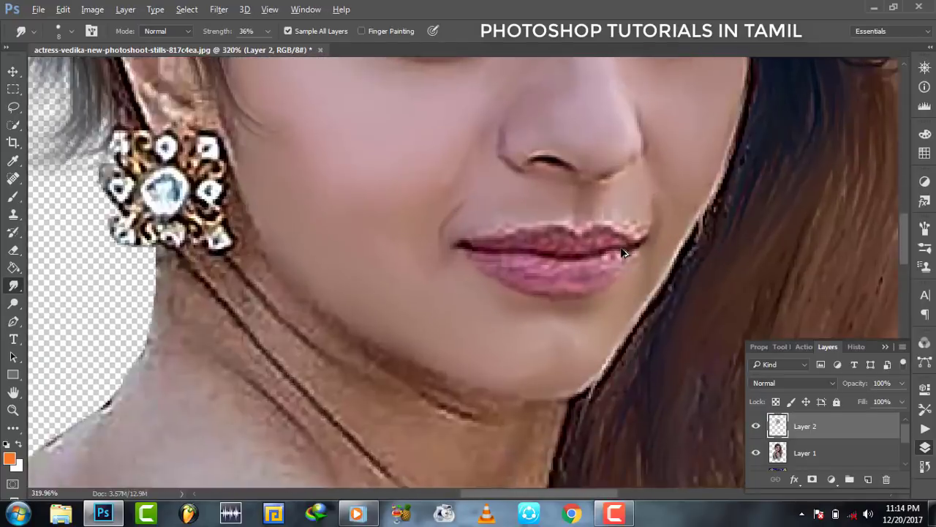
{"action": "scroll", "coordinate": [622, 254], "scroll_direction": "up", "scroll_amount": 2}
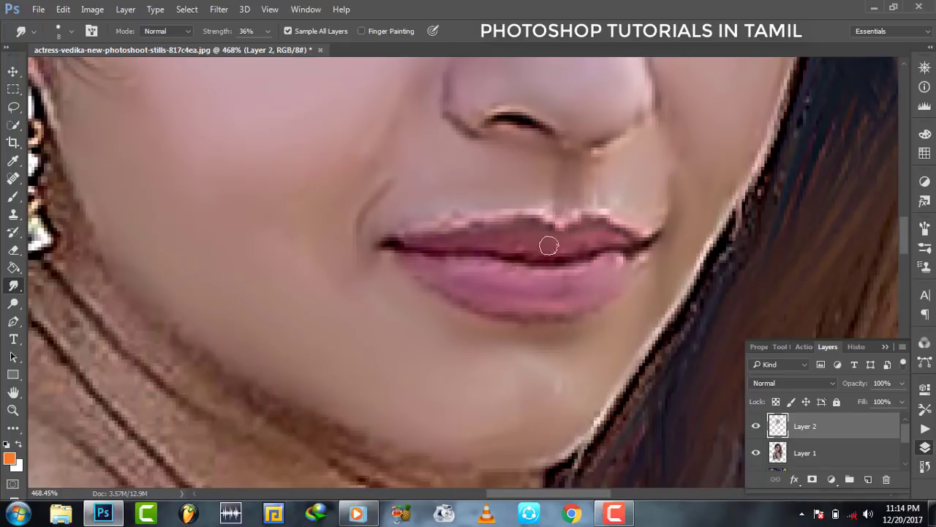
{"action": "left_click_drag", "start_coordinate": [569, 218], "coordinate": [401, 238]}
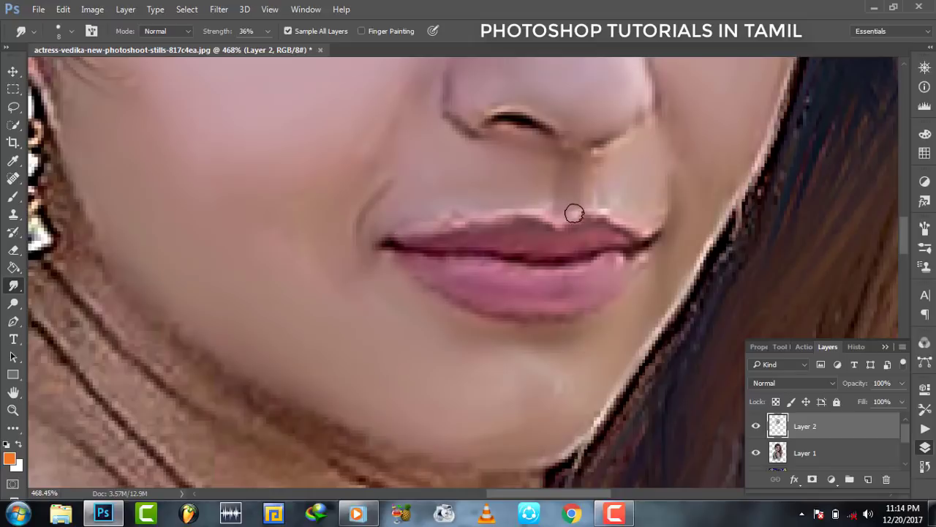
{"action": "scroll", "coordinate": [334, 279], "scroll_direction": "down", "scroll_amount": 3}
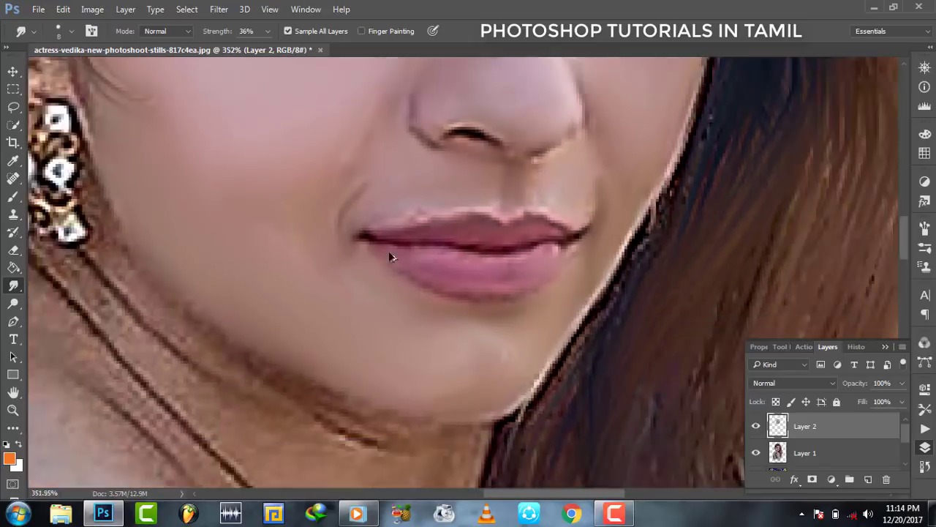
{"action": "scroll", "coordinate": [391, 255], "scroll_direction": "down", "scroll_amount": 3}
{"action": "scroll", "coordinate": [409, 257], "scroll_direction": "down", "scroll_amount": 2}
{"action": "scroll", "coordinate": [410, 220], "scroll_direction": "up", "scroll_amount": 3}
{"action": "scroll", "coordinate": [411, 205], "scroll_direction": "up", "scroll_amount": 3}
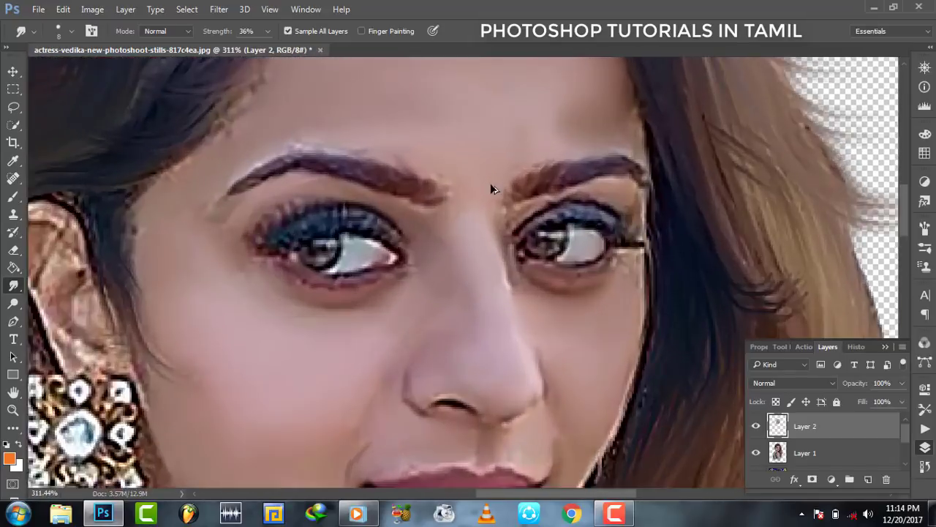
{"action": "scroll", "coordinate": [366, 201], "scroll_direction": "down", "scroll_amount": 1}
{"action": "scroll", "coordinate": [366, 201], "scroll_direction": "down", "scroll_amount": 2}
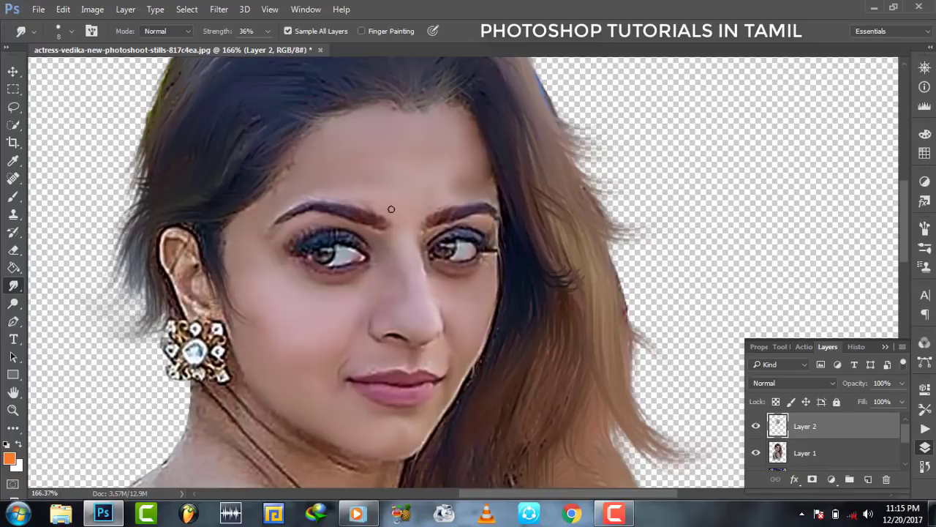
{"action": "scroll", "coordinate": [399, 212], "scroll_direction": "up", "scroll_amount": 2}
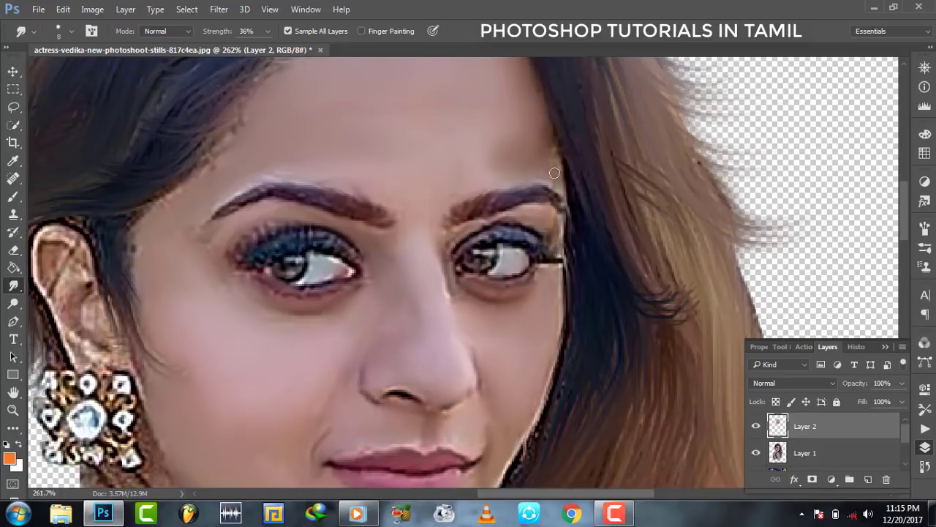
Pan and zoom the view over to the ear.
{"action": "scroll", "coordinate": [554, 173], "scroll_direction": "down", "scroll_amount": 3}
{"action": "scroll", "coordinate": [516, 219], "scroll_direction": "up", "scroll_amount": 2}
{"action": "scroll", "coordinate": [517, 247], "scroll_direction": "up", "scroll_amount": 3}
{"action": "scroll", "coordinate": [500, 249], "scroll_direction": "up", "scroll_amount": 3}
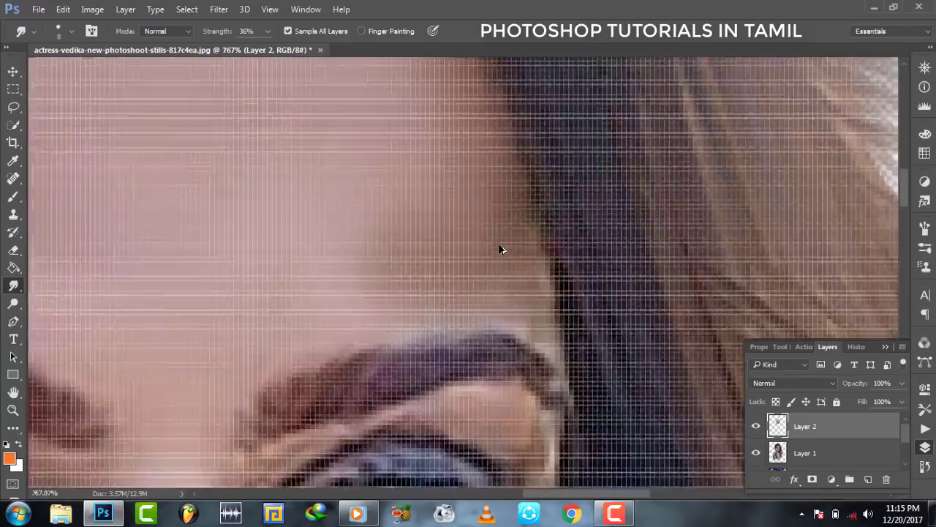
{"action": "scroll", "coordinate": [500, 250], "scroll_direction": "down", "scroll_amount": 3}
{"action": "scroll", "coordinate": [500, 246], "scroll_direction": "down", "scroll_amount": 2}
{"action": "scroll", "coordinate": [458, 233], "scroll_direction": "up", "scroll_amount": 3}
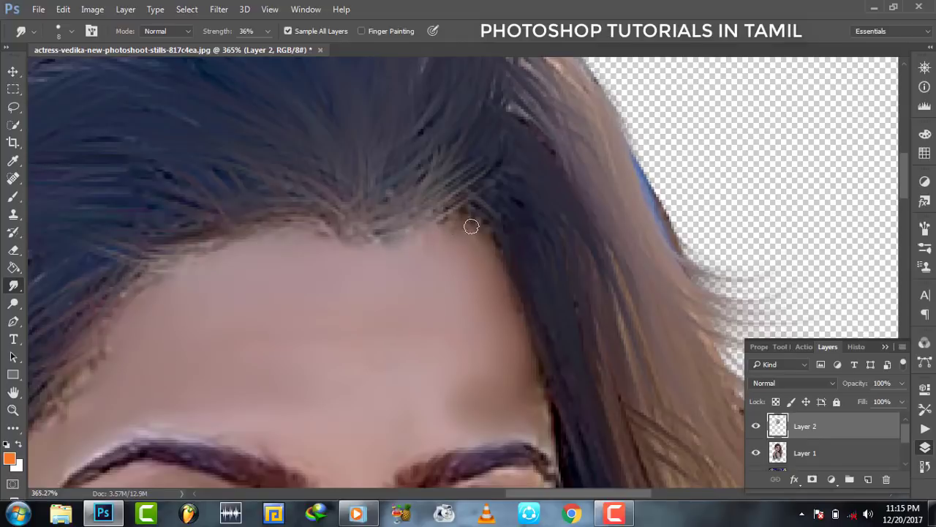
{"action": "left_click_drag", "start_coordinate": [525, 497], "coordinate": [478, 497]}
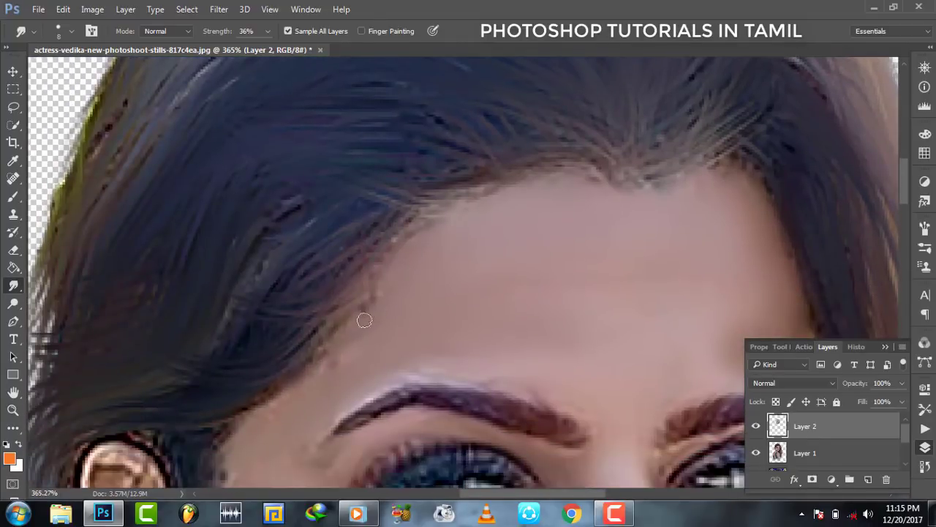
{"action": "scroll", "coordinate": [408, 249], "scroll_direction": "down", "scroll_amount": 3}
{"action": "scroll", "coordinate": [351, 368], "scroll_direction": "down", "scroll_amount": 1}
{"action": "scroll", "coordinate": [328, 278], "scroll_direction": "up", "scroll_amount": 3}
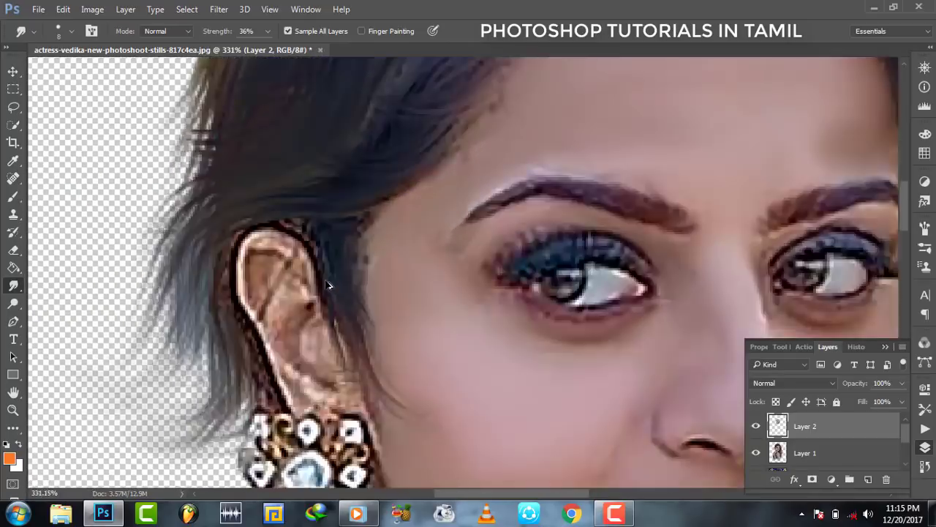
{"action": "scroll", "coordinate": [299, 304], "scroll_direction": "down", "scroll_amount": 1}
{"action": "scroll", "coordinate": [299, 304], "scroll_direction": "down", "scroll_amount": 3}
{"action": "scroll", "coordinate": [303, 285], "scroll_direction": "up", "scroll_amount": 2}
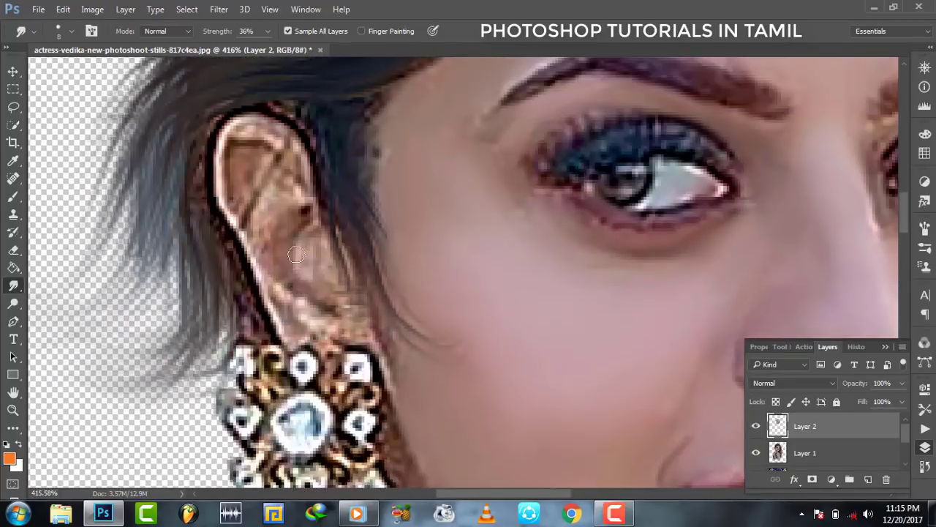
Smudge the ear's lower and upper skin into painterly strokes, then zoom out.
{"action": "mouse_move", "coordinate": [310, 283]}
{"action": "left_mouse_down"}
{"action": "mouse_move", "coordinate": [299, 307]}
{"action": "mouse_move", "coordinate": [260, 278]}
{"action": "mouse_move", "coordinate": [241, 231]}
{"action": "mouse_move", "coordinate": [264, 152]}
{"action": "left_mouse_up"}
{"action": "mouse_move", "coordinate": [267, 198]}
{"action": "left_mouse_down"}
{"action": "mouse_move", "coordinate": [243, 165]}
{"action": "mouse_move", "coordinate": [289, 235]}
{"action": "left_mouse_up"}
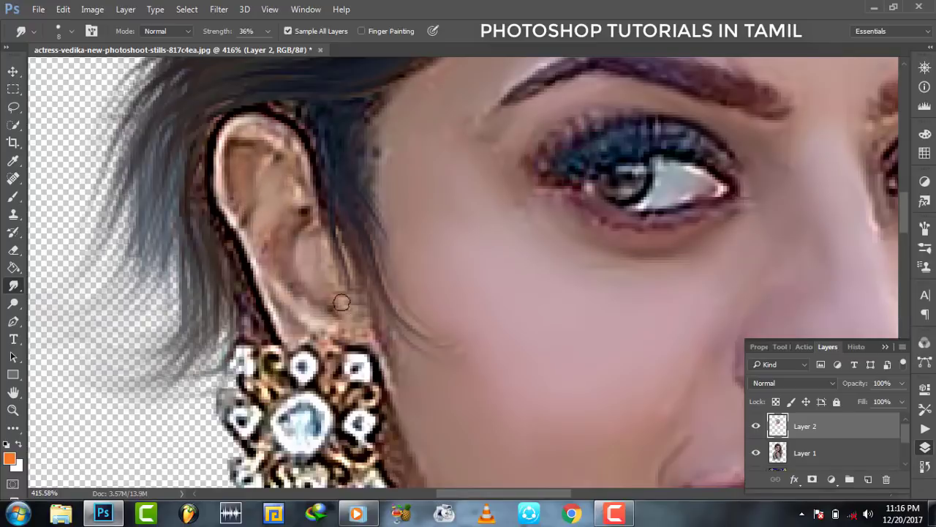
{"action": "scroll", "coordinate": [342, 302], "scroll_direction": "down", "scroll_amount": 3}
{"action": "scroll", "coordinate": [439, 274], "scroll_direction": "down", "scroll_amount": 3}
{"action": "scroll", "coordinate": [455, 300], "scroll_direction": "down", "scroll_amount": 3}
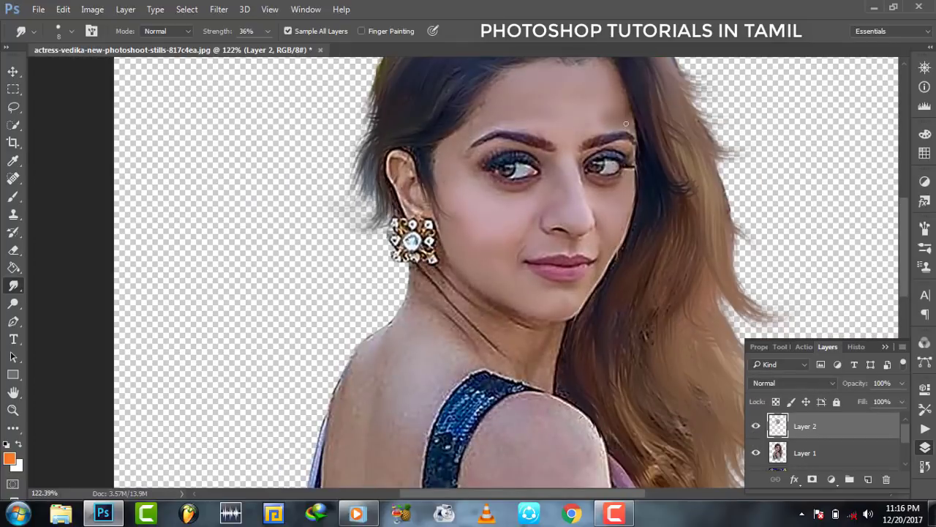
Enlarge the Smudge brush from 51 px to 133 px and smudge the back and arm skin.
{"action": "scroll", "coordinate": [564, 260], "scroll_direction": "down", "scroll_amount": 3}
{"action": "scroll", "coordinate": [525, 290], "scroll_direction": "down", "scroll_amount": 3}
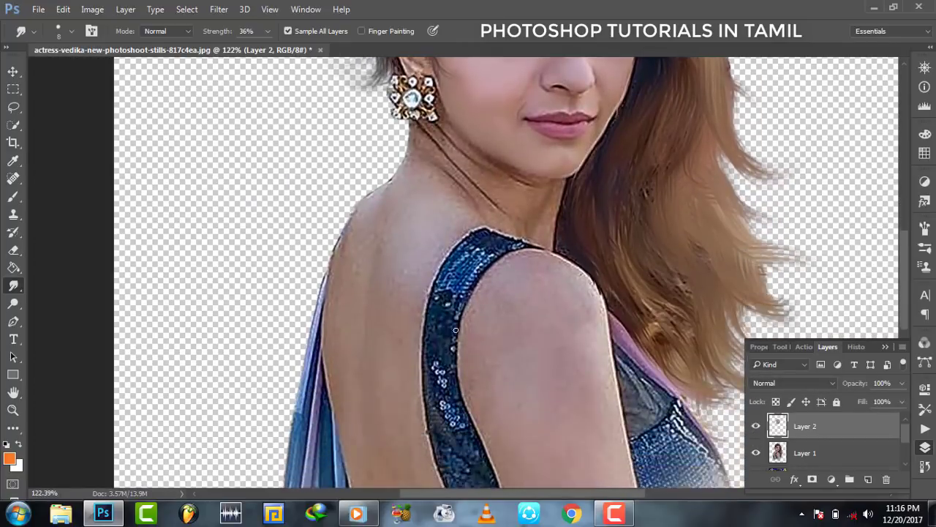
{"action": "scroll", "coordinate": [439, 293], "scroll_direction": "up", "scroll_amount": 1}
{"action": "right_click", "coordinate": [503, 281]}
{"action": "left_click_drag", "start_coordinate": [537, 306], "coordinate": [538, 306]}
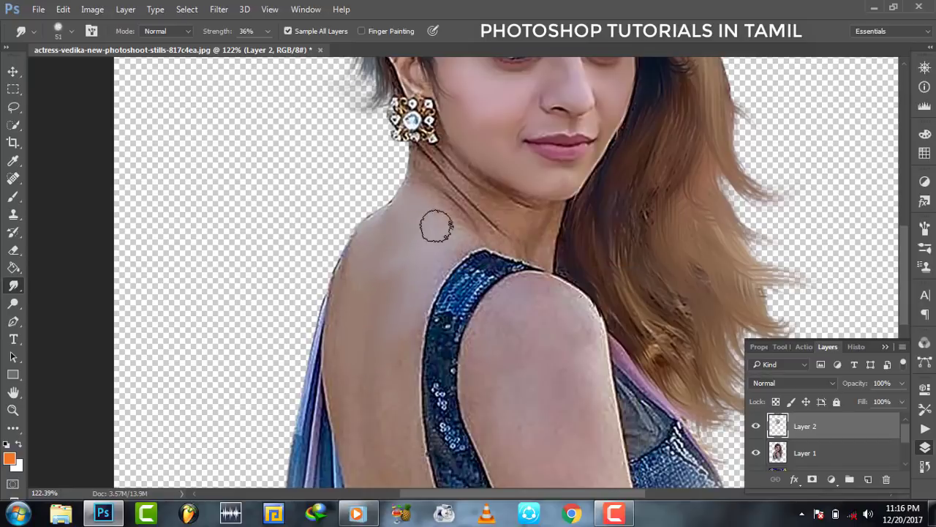
{"action": "scroll", "coordinate": [409, 264], "scroll_direction": "down", "scroll_amount": 2}
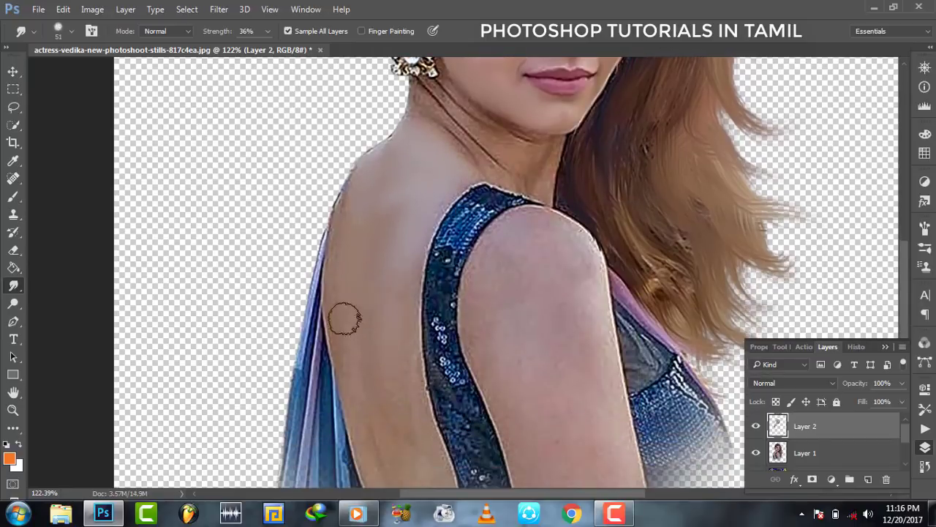
{"action": "scroll", "coordinate": [373, 403], "scroll_direction": "down", "scroll_amount": 2}
{"action": "scroll", "coordinate": [380, 359], "scroll_direction": "down", "scroll_amount": 1}
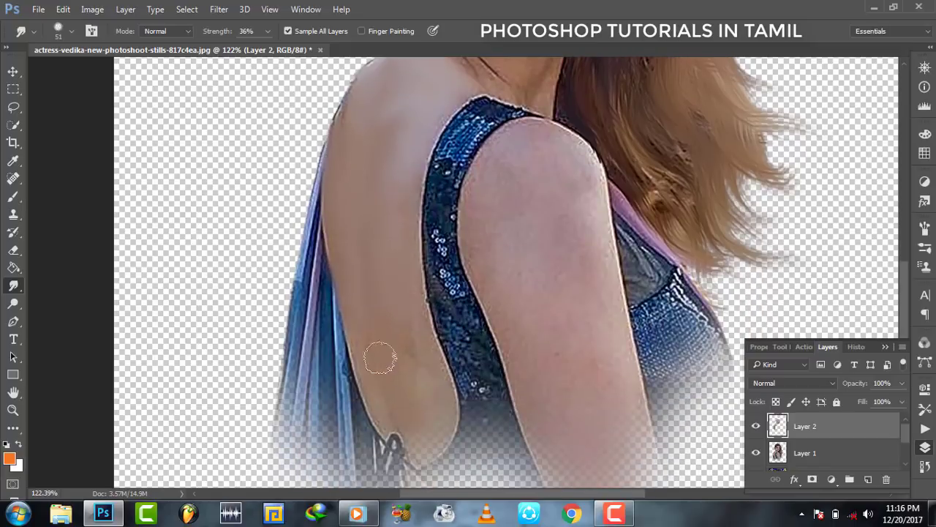
{"action": "right_click", "coordinate": [586, 387]}
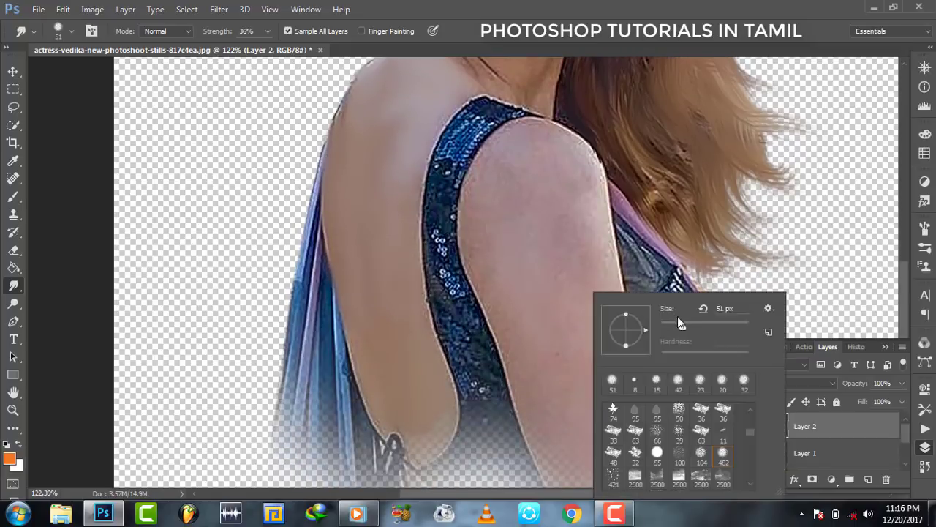
{"action": "left_click", "coordinate": [677, 316]}
{"action": "key", "text": "Return"}
{"action": "mouse_move", "coordinate": [521, 234]}
{"action": "left_mouse_down"}
{"action": "mouse_move", "coordinate": [569, 334]}
{"action": "mouse_move", "coordinate": [564, 397]}
{"action": "mouse_move", "coordinate": [571, 338]}
{"action": "mouse_move", "coordinate": [548, 246]}
{"action": "mouse_move", "coordinate": [547, 271]}
{"action": "mouse_move", "coordinate": [509, 239]}
{"action": "mouse_move", "coordinate": [535, 184]}
{"action": "mouse_move", "coordinate": [561, 237]}
{"action": "mouse_move", "coordinate": [522, 198]}
{"action": "mouse_move", "coordinate": [557, 239]}
{"action": "mouse_move", "coordinate": [591, 376]}
{"action": "mouse_move", "coordinate": [560, 364]}
{"action": "left_mouse_up"}
Shrink the smudge brush down to 37 px for the shoulder and neck detail.
{"action": "scroll", "coordinate": [569, 334], "scroll_direction": "down", "scroll_amount": 3}
{"action": "scroll", "coordinate": [567, 271], "scroll_direction": "up", "scroll_amount": 3}
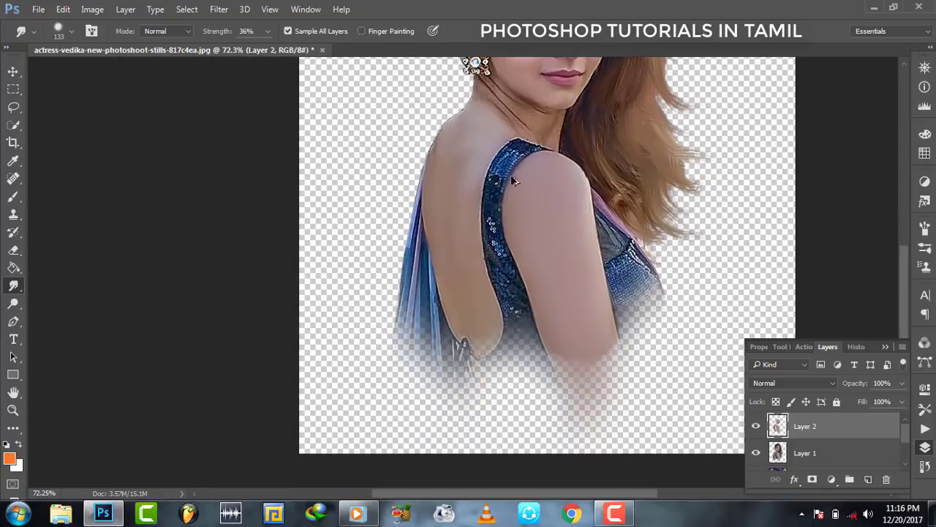
{"action": "scroll", "coordinate": [439, 183], "scroll_direction": "up", "scroll_amount": 2}
{"action": "right_click", "coordinate": [485, 191]}
{"action": "left_click", "coordinate": [485, 192]}
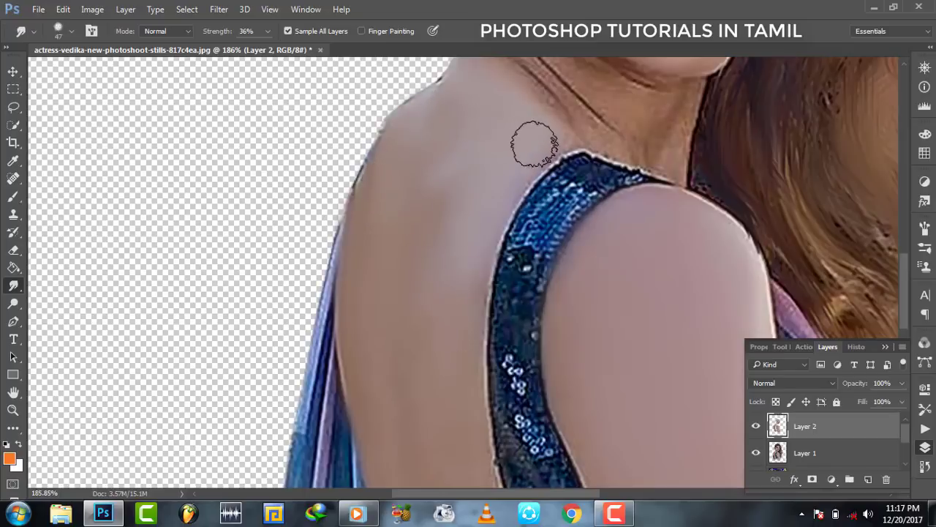
{"action": "scroll", "coordinate": [512, 188], "scroll_direction": "up", "scroll_amount": 1}
{"action": "scroll", "coordinate": [534, 219], "scroll_direction": "up", "scroll_amount": 3}
{"action": "right_click", "coordinate": [561, 247]}
{"action": "left_click", "coordinate": [501, 197]}
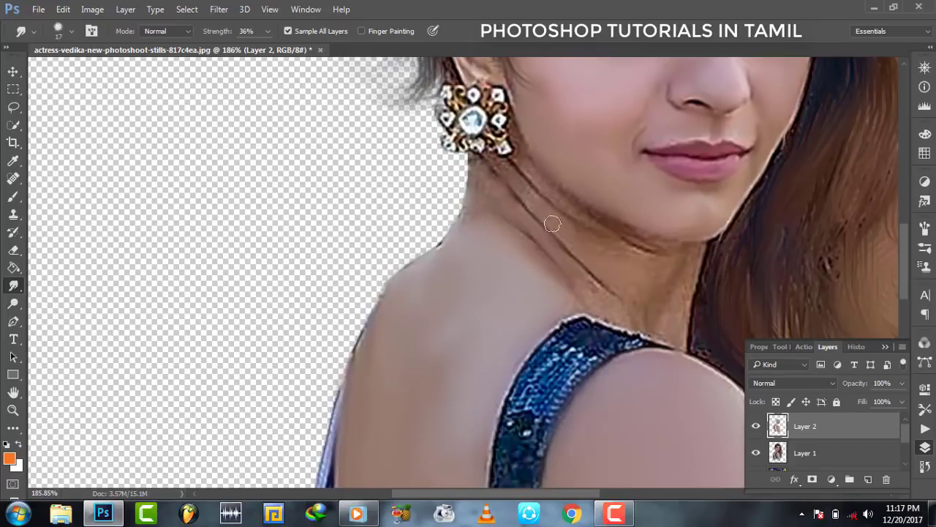
{"action": "right_click", "coordinate": [670, 282]}
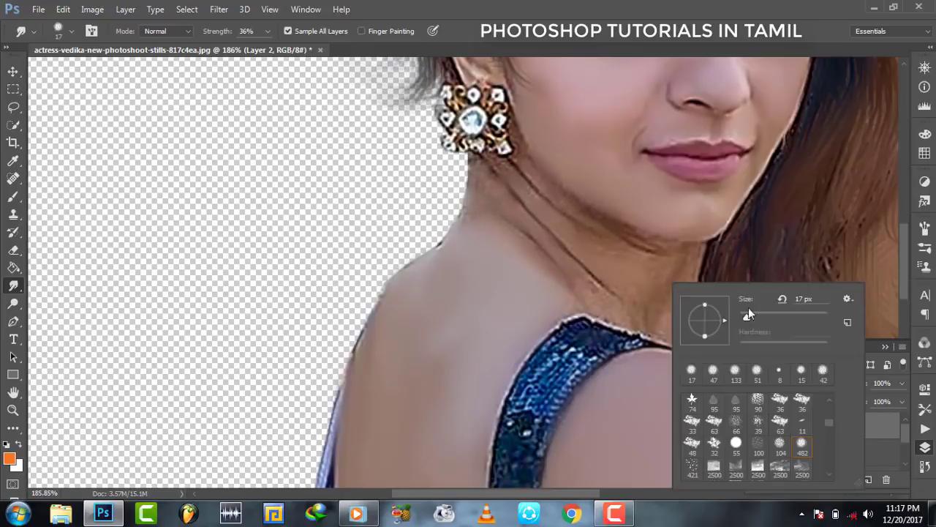
{"action": "left_click", "coordinate": [633, 304]}
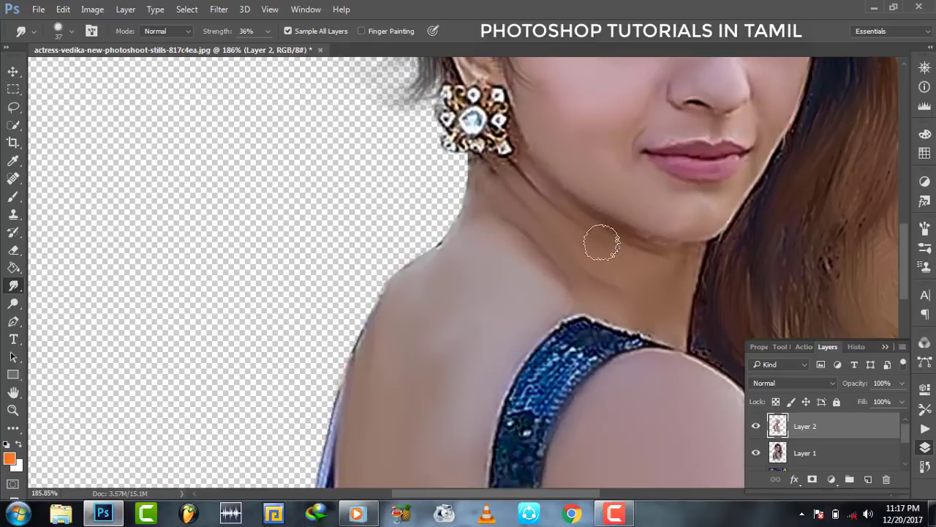
Fit the whole image in the window, then zoom in to inspect the smudged skin.
{"action": "key", "text": "ctrl+0"}
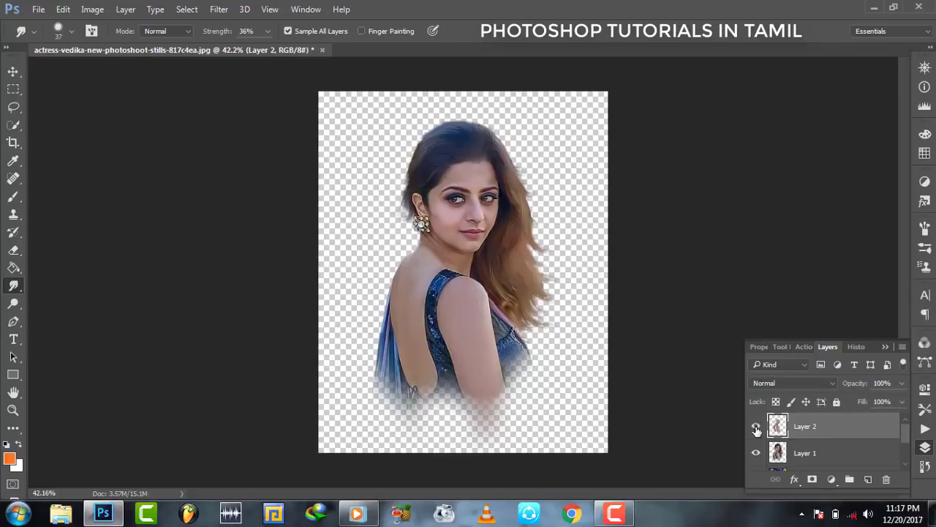
{"action": "key", "text": "ctrl+plus"}
{"action": "key", "text": "ctrl+plus"}
{"action": "scroll", "coordinate": [432, 263], "scroll_direction": "up", "scroll_amount": 5}
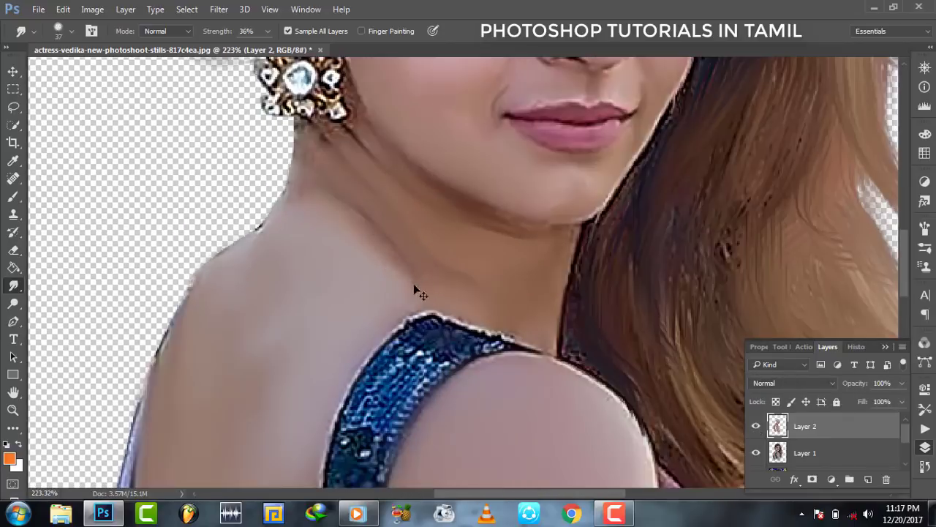
{"action": "scroll", "coordinate": [387, 245], "scroll_direction": "down", "scroll_amount": 4}
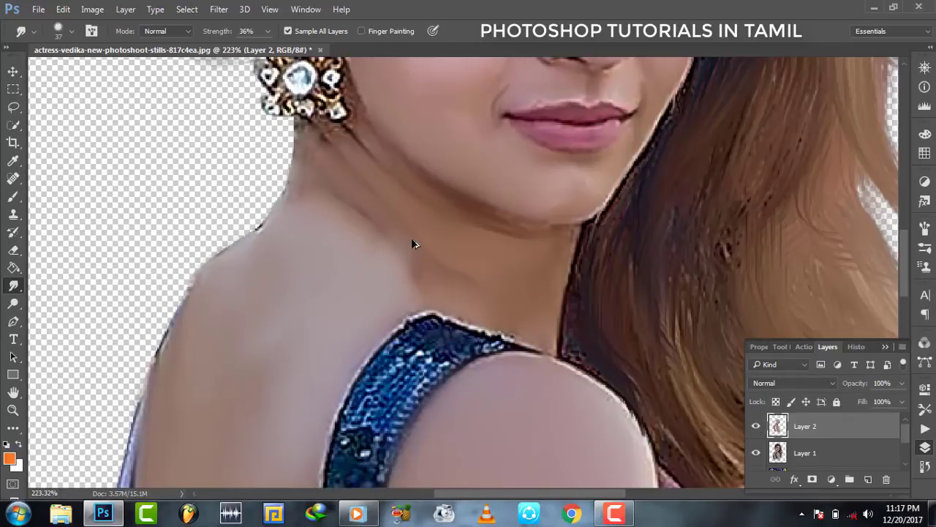
{"action": "scroll", "coordinate": [446, 263], "scroll_direction": "down", "scroll_amount": 3}
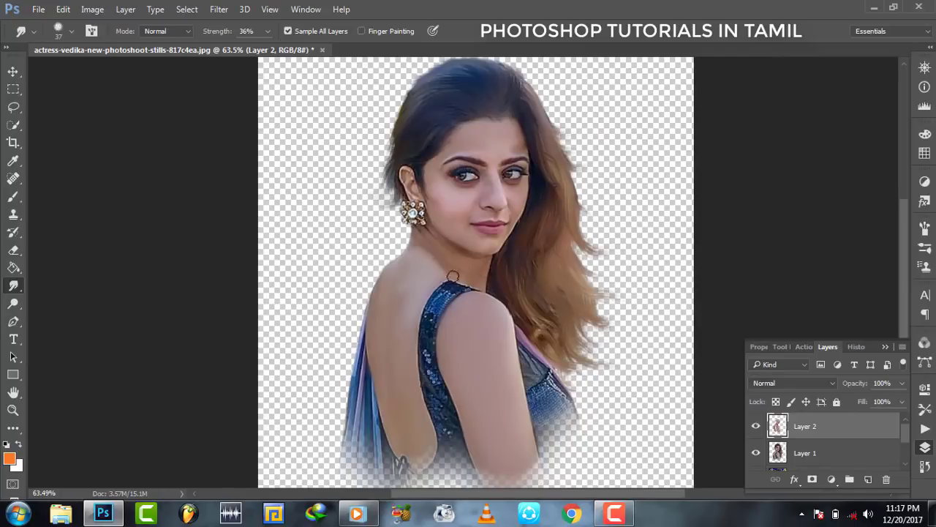
{"action": "scroll", "coordinate": [453, 276], "scroll_direction": "up", "scroll_amount": 2}
Set a 51 px soft eraser, then return to Smudge to blend the upper back.
{"action": "scroll", "coordinate": [453, 276], "scroll_direction": "up", "scroll_amount": 1}
{"action": "key", "text": "e"}
{"action": "right_click", "coordinate": [416, 278]}
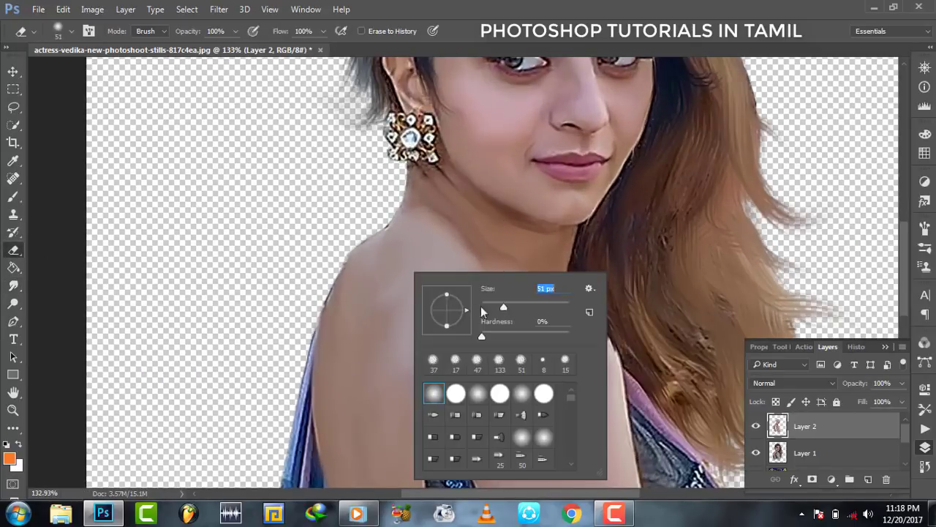
{"action": "left_click", "coordinate": [409, 237]}
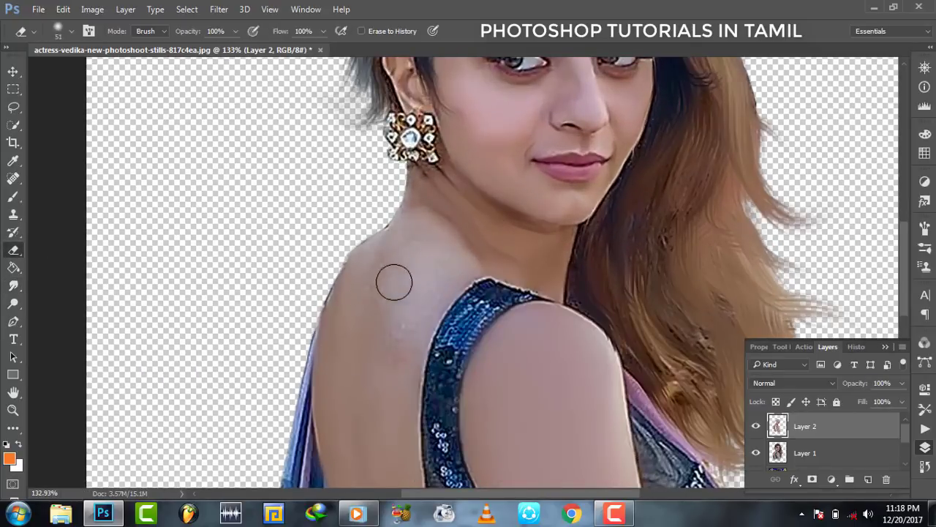
{"action": "left_click", "coordinate": [13, 286]}
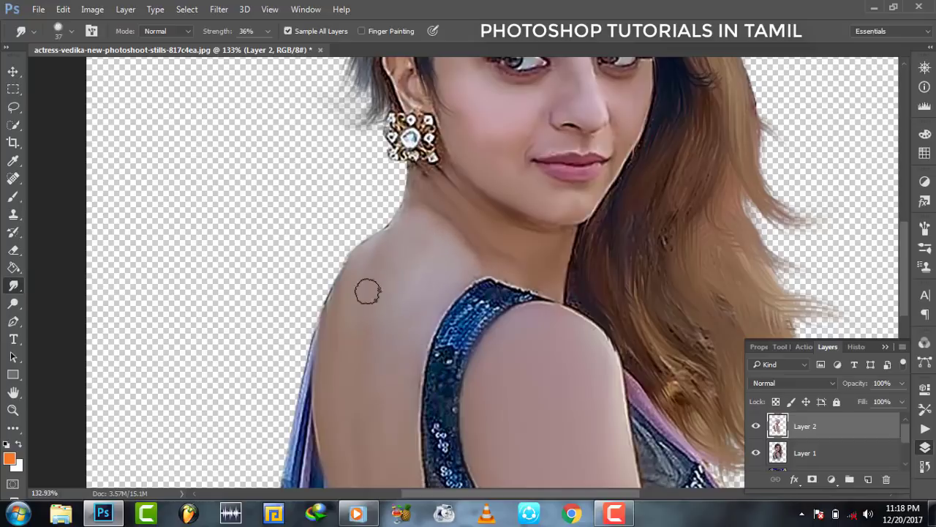
{"action": "left_click", "coordinate": [13, 410]}
Compare the painted layer, merge it into Layer 1, and add a new empty Layer 2.
{"action": "key", "text": "ctrl+0"}
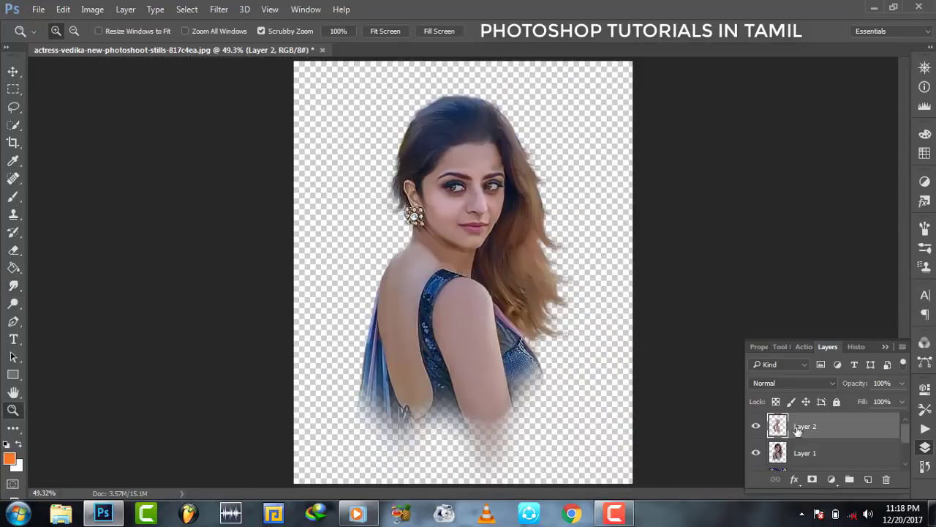
{"action": "left_click", "coordinate": [756, 426]}
{"action": "right_click", "coordinate": [795, 432]}
{"action": "left_click", "coordinate": [680, 474]}
{"action": "left_click", "coordinate": [869, 479]}
{"action": "left_click", "coordinate": [506, 236]}
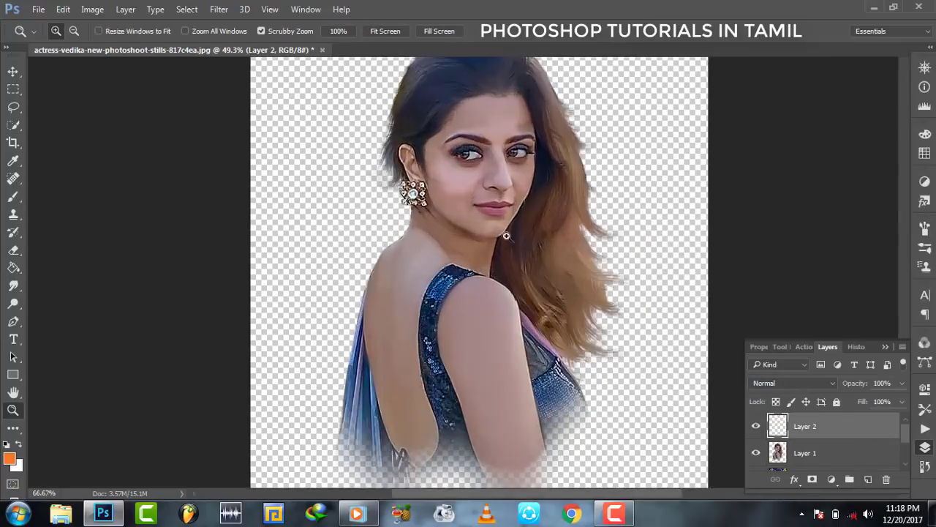
Sample the face's skin tone as the foreground colour.
{"action": "left_click_drag", "start_coordinate": [505, 236], "coordinate": [549, 249]}
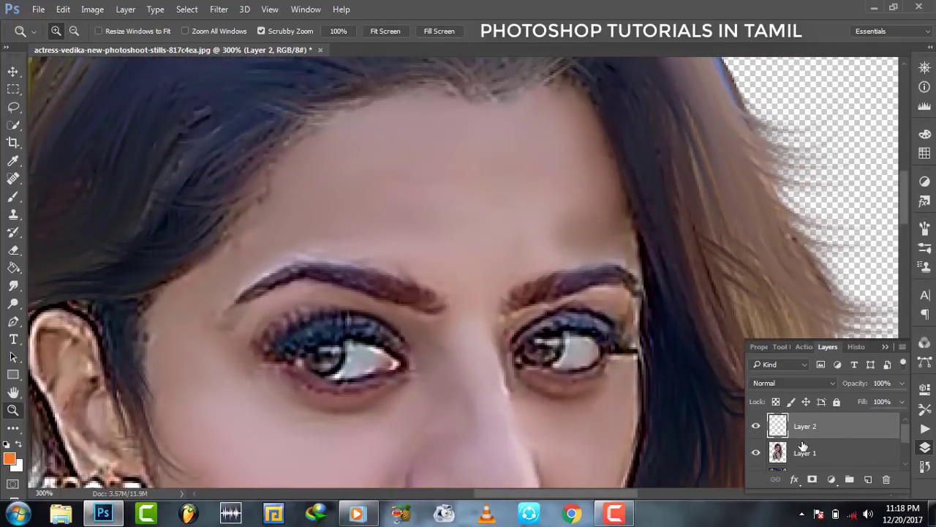
{"action": "left_click", "coordinate": [9, 458]}
{"action": "mouse_move", "coordinate": [471, 79]}
{"action": "left_mouse_down"}
{"action": "mouse_move", "coordinate": [874, 97]}
{"action": "mouse_move", "coordinate": [510, 127]}
{"action": "left_mouse_up"}
{"action": "left_click", "coordinate": [540, 218]}
{"action": "left_click", "coordinate": [651, 146]}
Paint soft skin tone over the forehead and neck on Layer 2.
{"action": "key", "text": "b"}
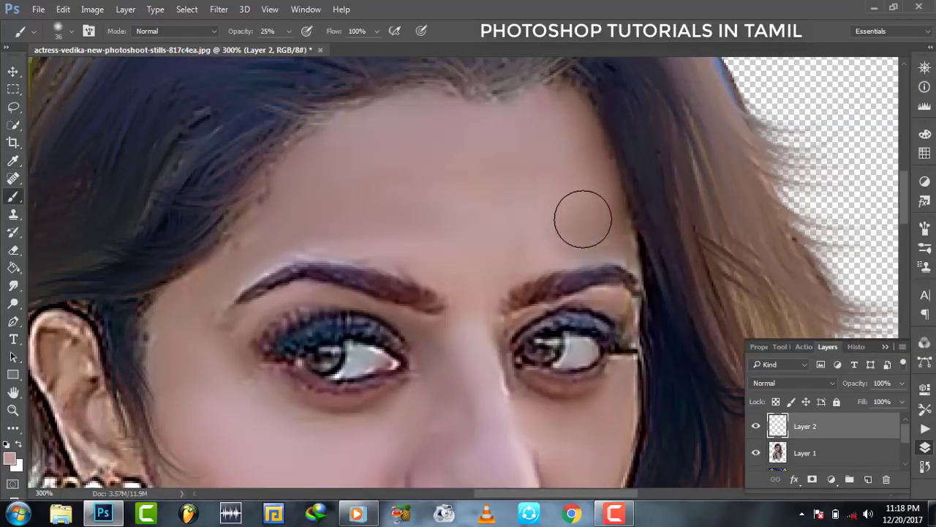
{"action": "left_click_drag", "start_coordinate": [558, 177], "coordinate": [529, 129]}
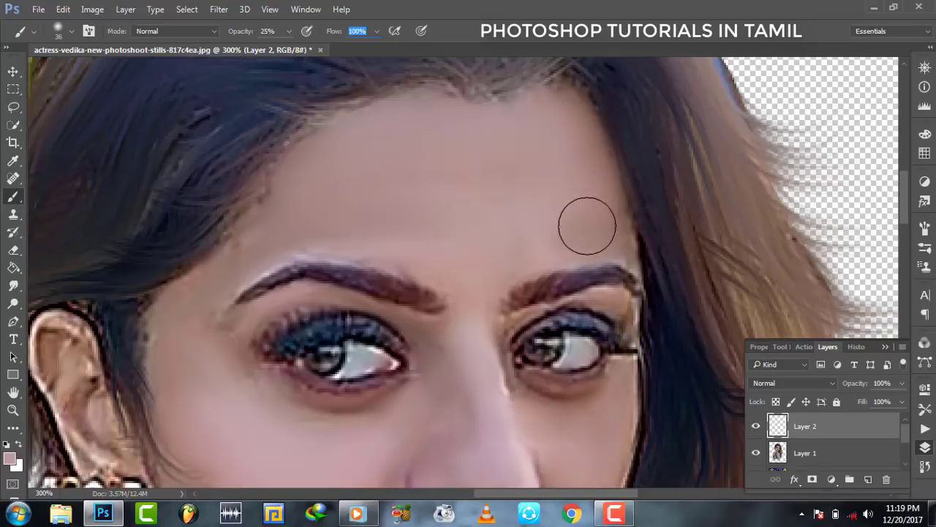
{"action": "scroll", "coordinate": [600, 215], "scroll_direction": "down", "scroll_amount": 1}
{"action": "scroll", "coordinate": [454, 302], "scroll_direction": "down", "scroll_amount": 5}
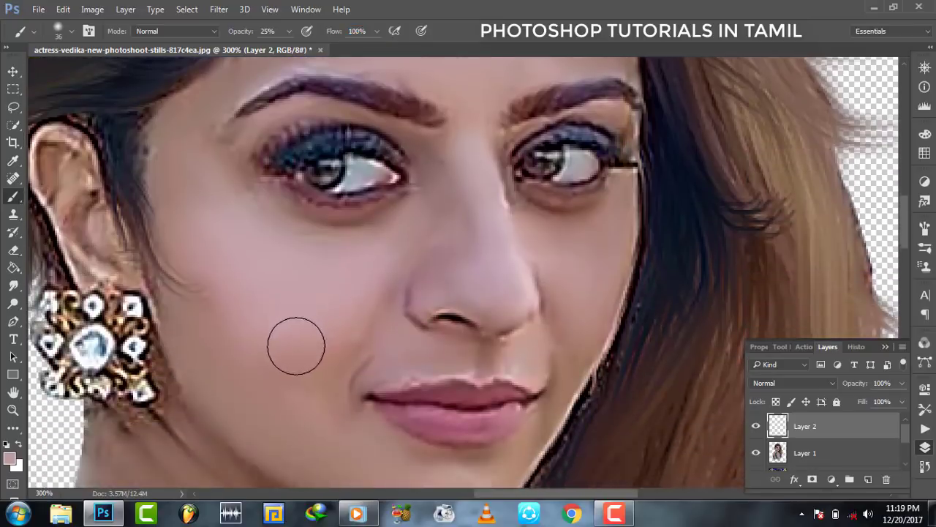
{"action": "scroll", "coordinate": [297, 344], "scroll_direction": "down", "scroll_amount": 6}
{"action": "scroll", "coordinate": [195, 388], "scroll_direction": "down", "scroll_amount": 1}
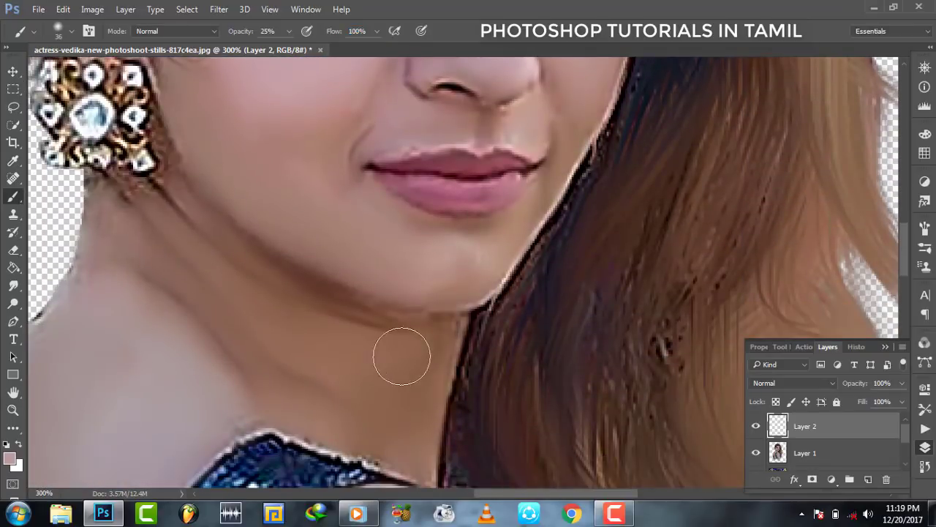
{"action": "left_click_drag", "start_coordinate": [399, 356], "coordinate": [355, 383]}
Toggle Layer 2 to compare, then paint the neck and shoulder with a 70 px brush.
{"action": "scroll", "coordinate": [439, 476], "scroll_direction": "left", "scroll_amount": 6}
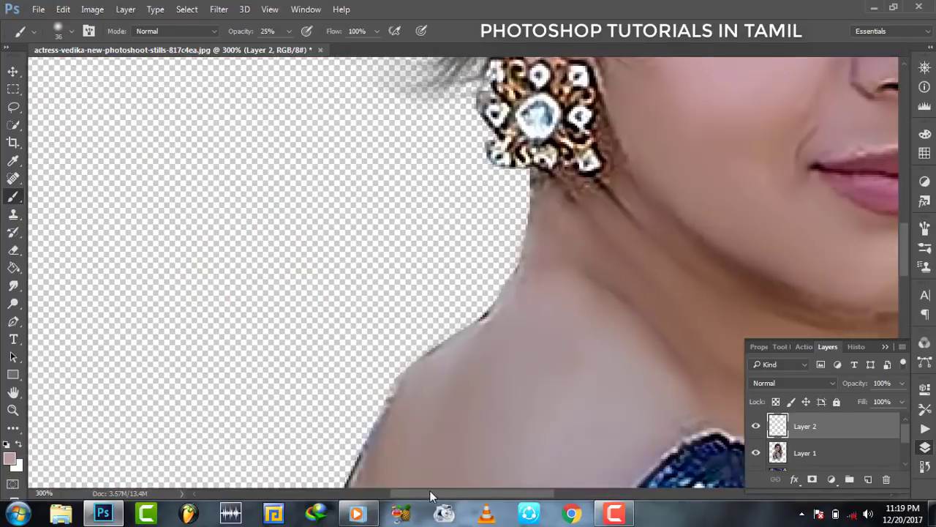
{"action": "scroll", "coordinate": [496, 320], "scroll_direction": "down", "scroll_amount": 2}
{"action": "scroll", "coordinate": [558, 341], "scroll_direction": "down", "scroll_amount": 5}
{"action": "scroll", "coordinate": [559, 341], "scroll_direction": "up", "scroll_amount": 3}
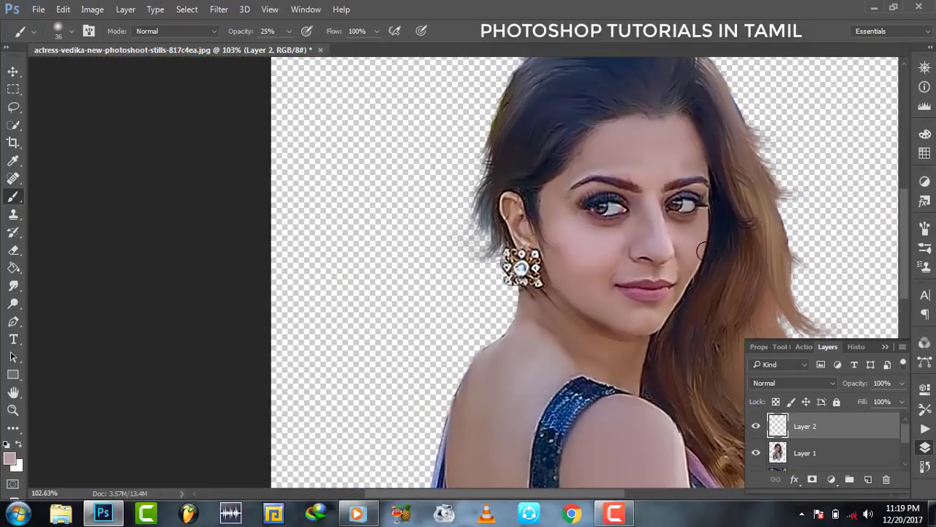
{"action": "left_click", "coordinate": [754, 425]}
{"action": "left_click", "coordinate": [754, 425]}
{"action": "scroll", "coordinate": [639, 214], "scroll_direction": "up", "scroll_amount": 2}
{"action": "scroll", "coordinate": [599, 294], "scroll_direction": "down", "scroll_amount": 4}
{"action": "scroll", "coordinate": [531, 255], "scroll_direction": "down", "scroll_amount": 3}
{"action": "scroll", "coordinate": [588, 156], "scroll_direction": "up", "scroll_amount": 6}
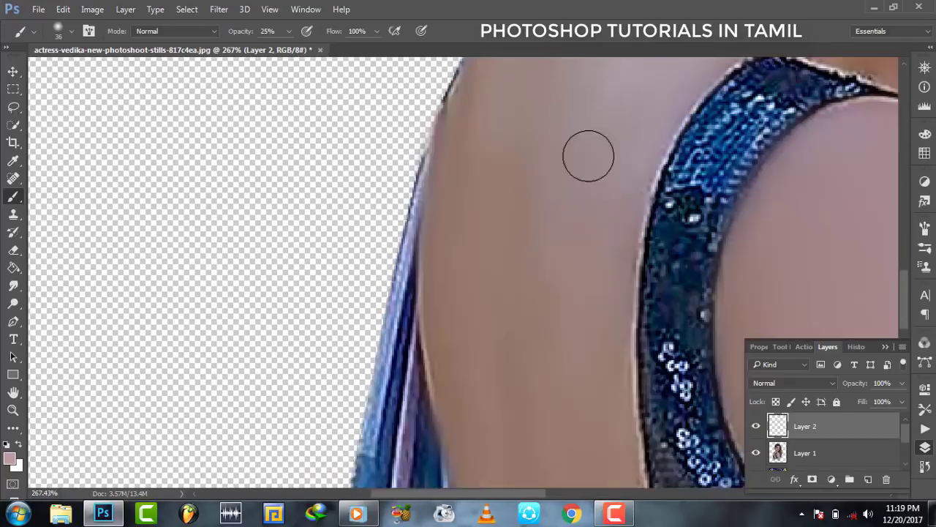
{"action": "scroll", "coordinate": [556, 212], "scroll_direction": "up", "scroll_amount": 5}
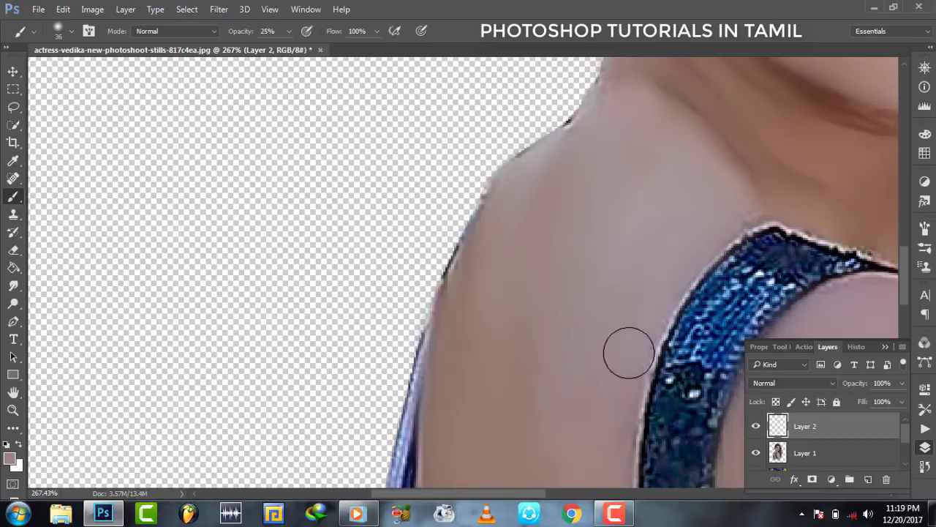
{"action": "scroll", "coordinate": [627, 351], "scroll_direction": "down", "scroll_amount": 3}
{"action": "scroll", "coordinate": [714, 362], "scroll_direction": "down", "scroll_amount": 3}
{"action": "scroll", "coordinate": [570, 302], "scroll_direction": "down", "scroll_amount": 3}
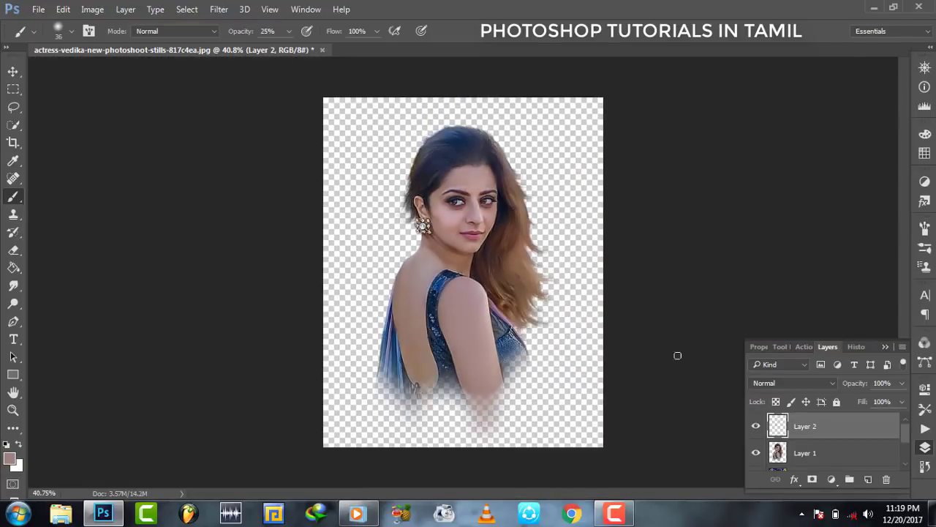
{"action": "scroll", "coordinate": [434, 275], "scroll_direction": "up", "scroll_amount": 3}
{"action": "scroll", "coordinate": [435, 271], "scroll_direction": "up", "scroll_amount": 2}
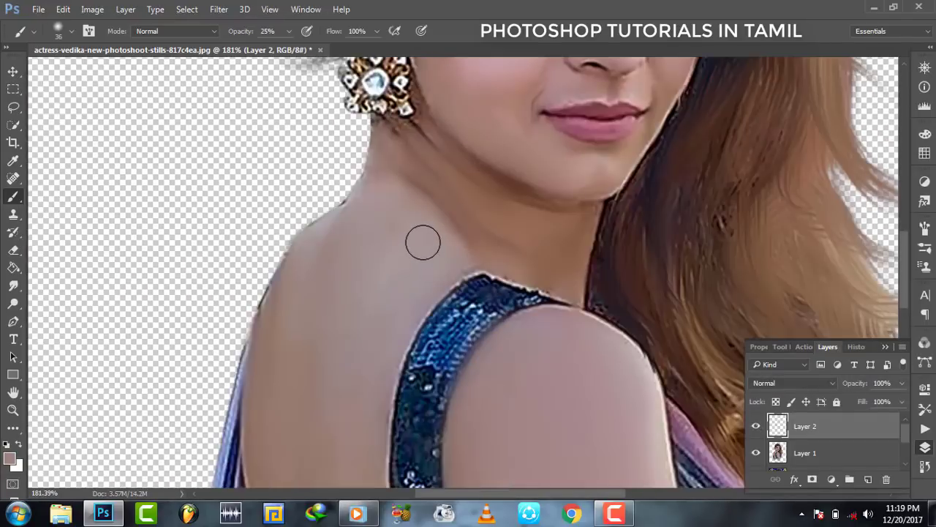
{"action": "key", "text": "bracketright"}
{"action": "mouse_move", "coordinate": [414, 234]}
{"action": "left_mouse_down"}
{"action": "mouse_move", "coordinate": [365, 286]}
{"action": "mouse_move", "coordinate": [422, 262]}
{"action": "mouse_move", "coordinate": [338, 295]}
{"action": "mouse_move", "coordinate": [412, 265]}
{"action": "mouse_move", "coordinate": [376, 293]}
{"action": "mouse_move", "coordinate": [441, 266]}
{"action": "left_mouse_up"}
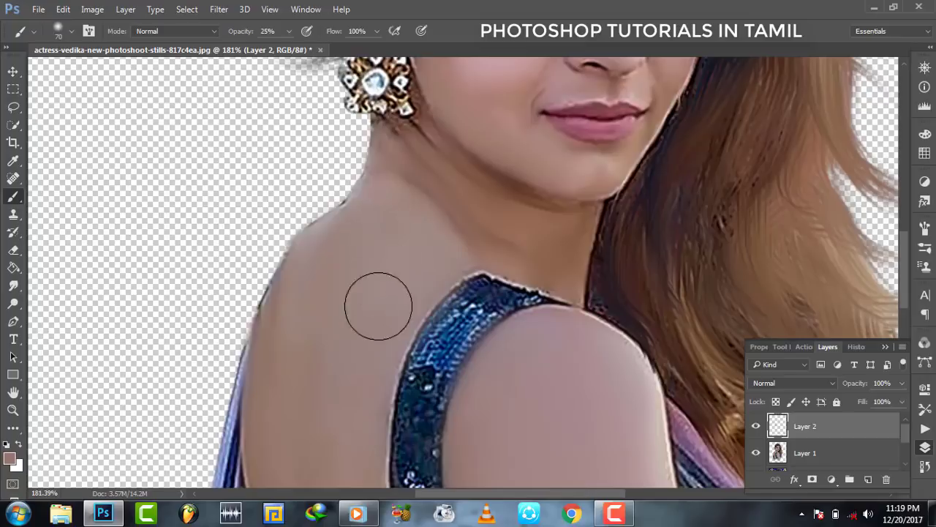
Raise brush opacity to 34% and paint a faint stroke over the shoulder skin.
{"action": "left_click_drag", "start_coordinate": [245, 32], "coordinate": [253, 31]}
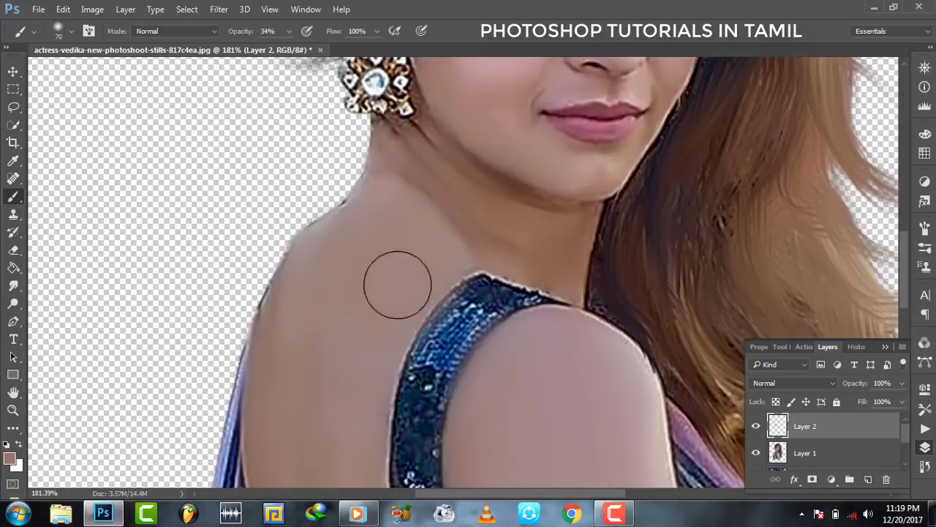
{"action": "scroll", "coordinate": [485, 342], "scroll_direction": "down", "scroll_amount": 5}
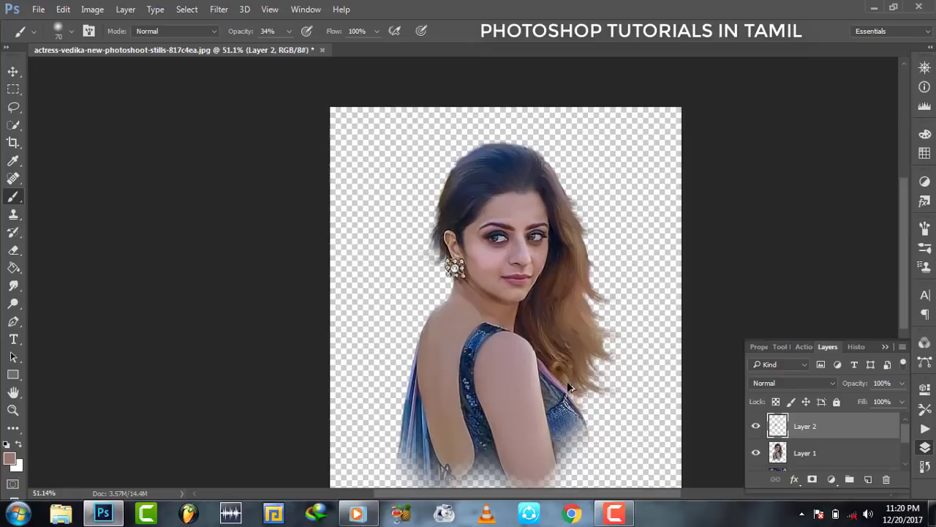
{"action": "scroll", "coordinate": [462, 320], "scroll_direction": "up", "scroll_amount": 2}
{"action": "scroll", "coordinate": [456, 298], "scroll_direction": "up", "scroll_amount": 2}
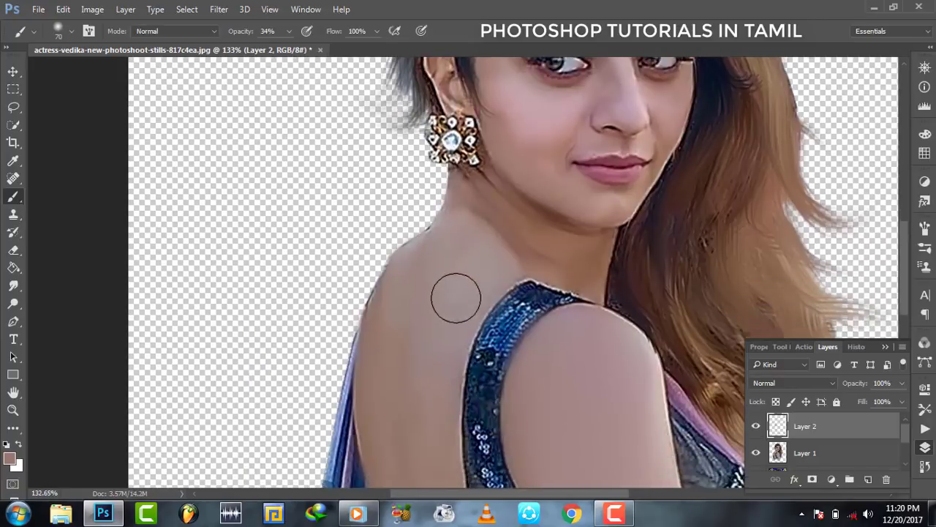
{"action": "left_click_drag", "start_coordinate": [470, 275], "coordinate": [500, 269]}
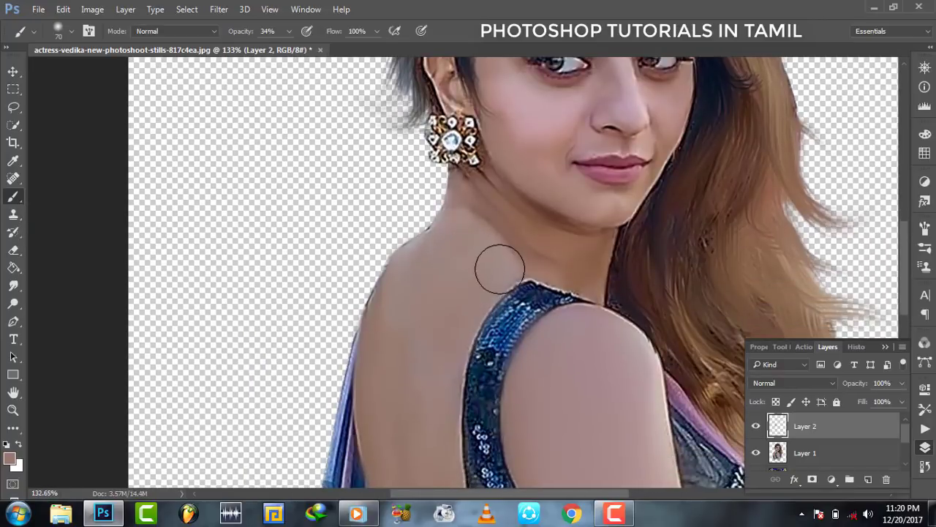
{"action": "scroll", "coordinate": [607, 334], "scroll_direction": "down", "scroll_amount": 2}
{"action": "scroll", "coordinate": [722, 418], "scroll_direction": "down", "scroll_amount": 2}
{"action": "scroll", "coordinate": [720, 417], "scroll_direction": "down", "scroll_amount": 1}
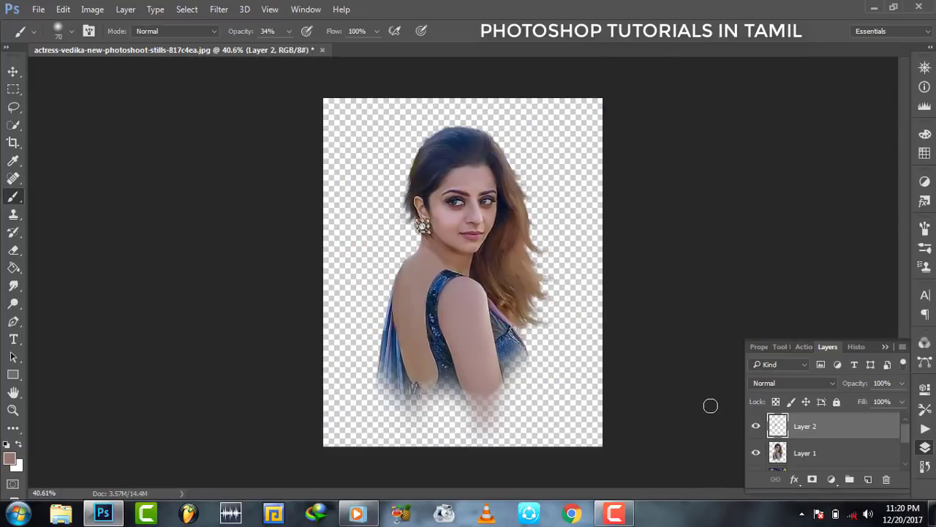
Merge Layer 2 down into Layer 1 and duplicate it as Layer 1 copy.
{"action": "right_click", "coordinate": [811, 430]}
{"action": "left_click", "coordinate": [680, 379]}
{"action": "left_click", "coordinate": [757, 431]}
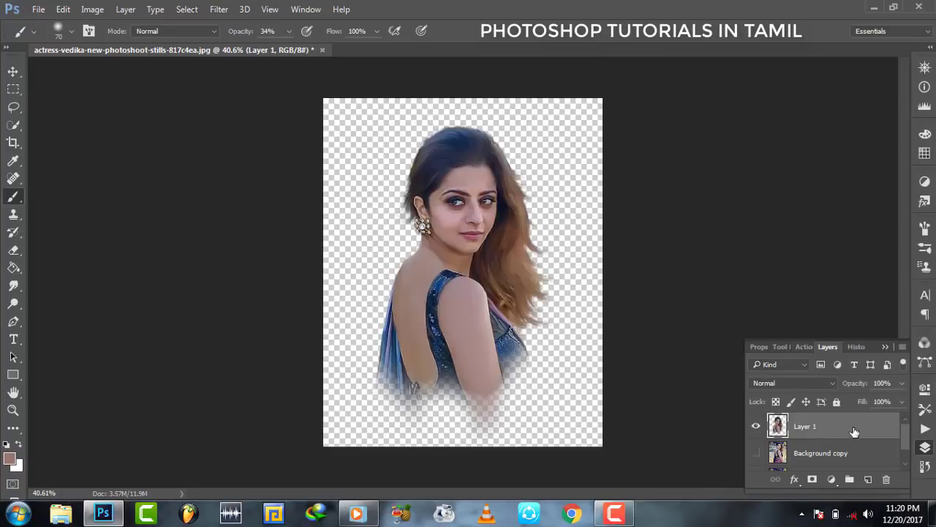
{"action": "scroll", "coordinate": [499, 232], "scroll_direction": "up", "scroll_amount": 3}
{"action": "scroll", "coordinate": [498, 232], "scroll_direction": "up", "scroll_amount": 1}
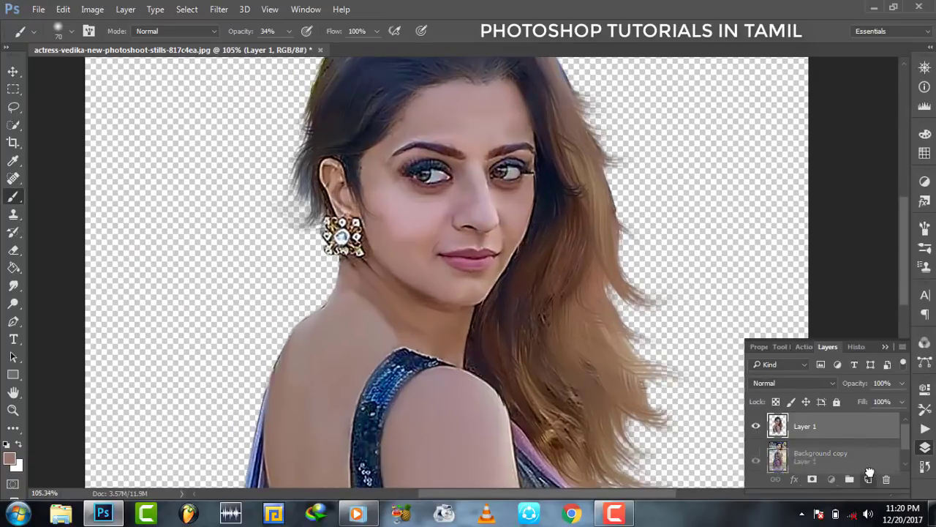
{"action": "key", "text": "ctrl+j"}
{"action": "left_click", "coordinate": [12, 410]}
{"action": "left_click_drag", "start_coordinate": [468, 224], "coordinate": [409, 224]}
{"action": "key", "text": "v"}
Apply Camera Raw: Highlights -25, Shadows +48, Contrast +3, Clarity +2, Exposure 0.00.
{"action": "left_click", "coordinate": [219, 8]}
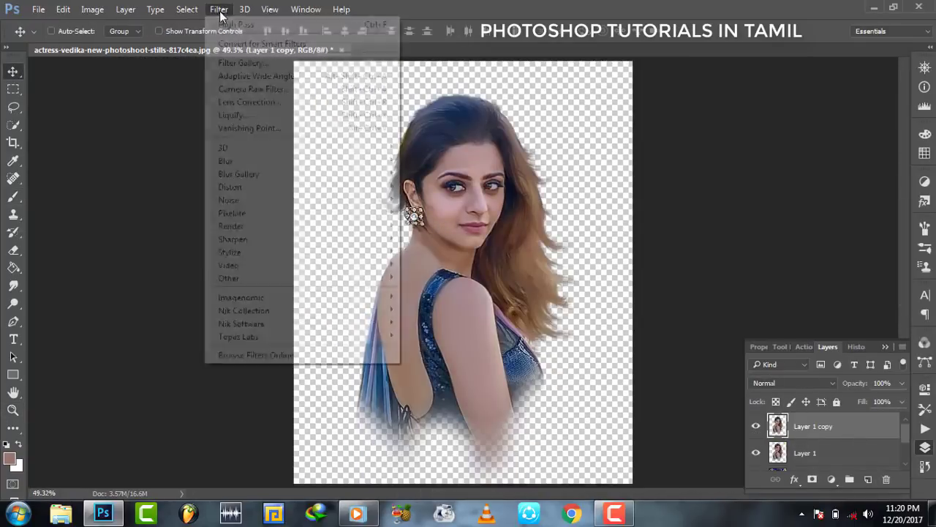
{"action": "left_click", "coordinate": [250, 90]}
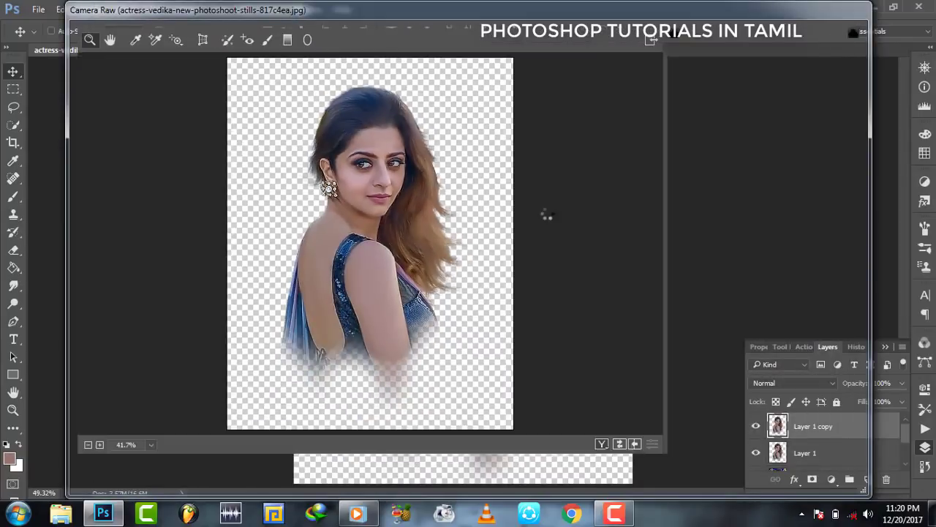
{"action": "mouse_move", "coordinate": [759, 325]}
{"action": "left_mouse_down"}
{"action": "mouse_move", "coordinate": [739, 324]}
{"action": "mouse_move", "coordinate": [799, 346]}
{"action": "mouse_move", "coordinate": [751, 389]}
{"action": "left_mouse_up"}
{"action": "left_click_drag", "start_coordinate": [760, 303], "coordinate": [760, 283]}
{"action": "double_click", "coordinate": [761, 282]}
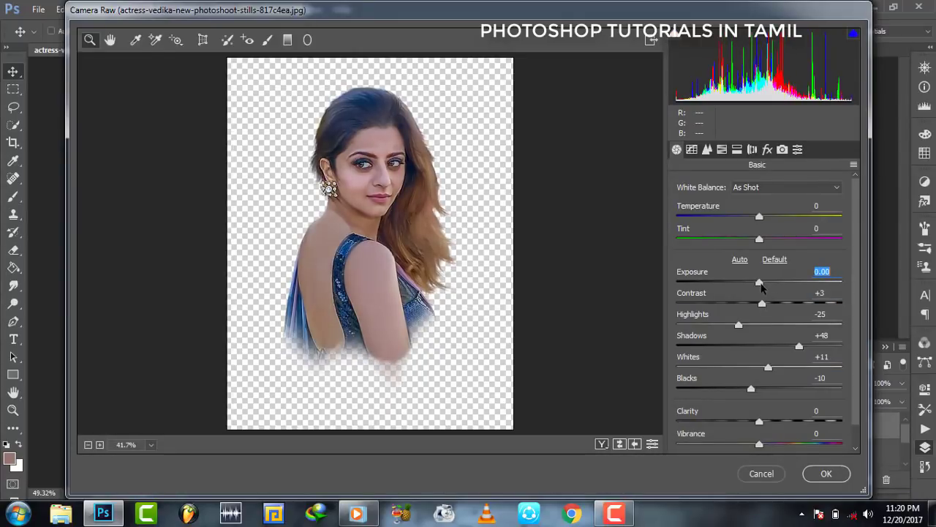
{"action": "left_click_drag", "start_coordinate": [759, 422], "coordinate": [766, 444]}
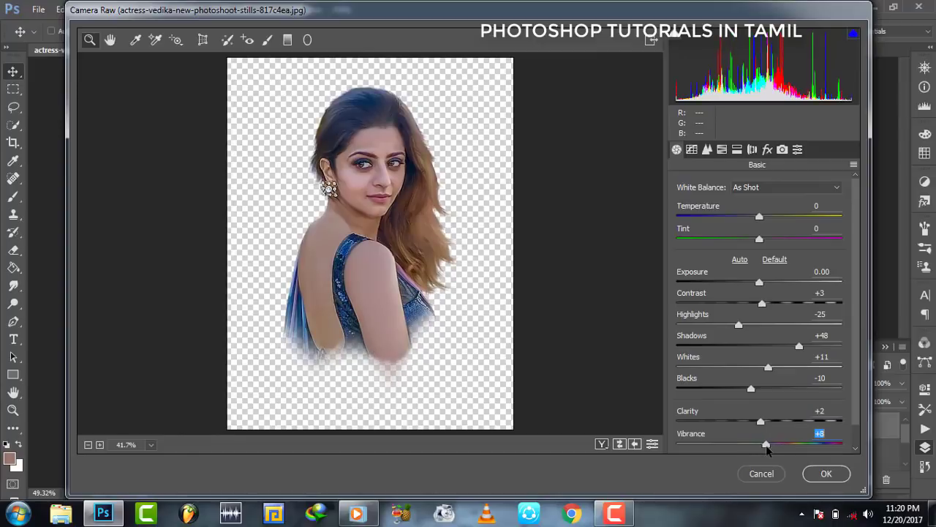
{"action": "key", "text": "Return"}
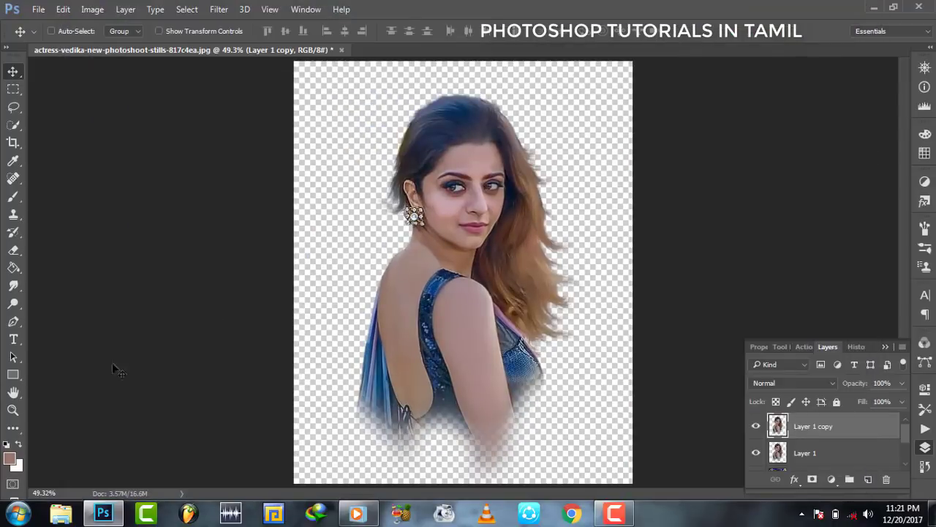
Zoom in on the left eye, add a new layer, and set the Smudge brush to 10 px.
{"action": "key", "text": "z"}
{"action": "left_click", "coordinate": [473, 159]}
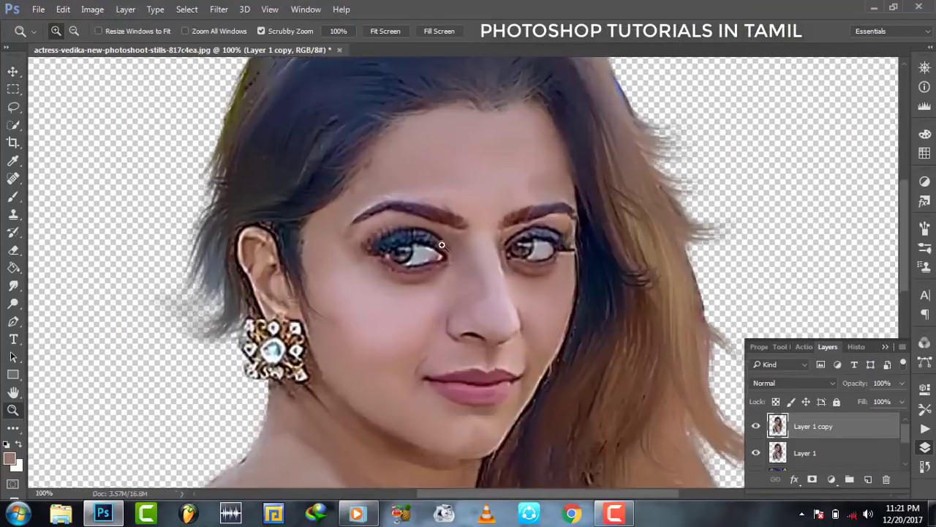
{"action": "left_click", "coordinate": [442, 244]}
{"action": "left_click", "coordinate": [422, 265]}
{"action": "left_click", "coordinate": [867, 479]}
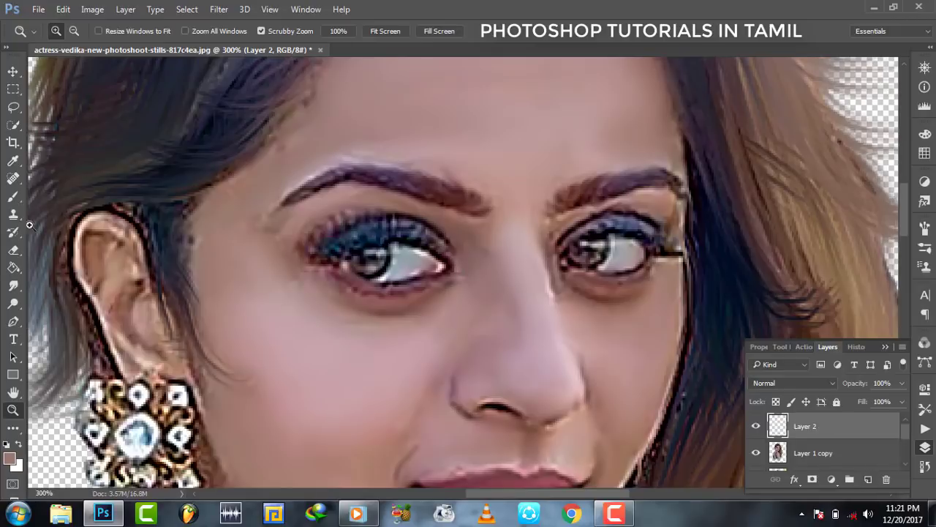
{"action": "key", "text": "r"}
{"action": "right_click", "coordinate": [432, 263]}
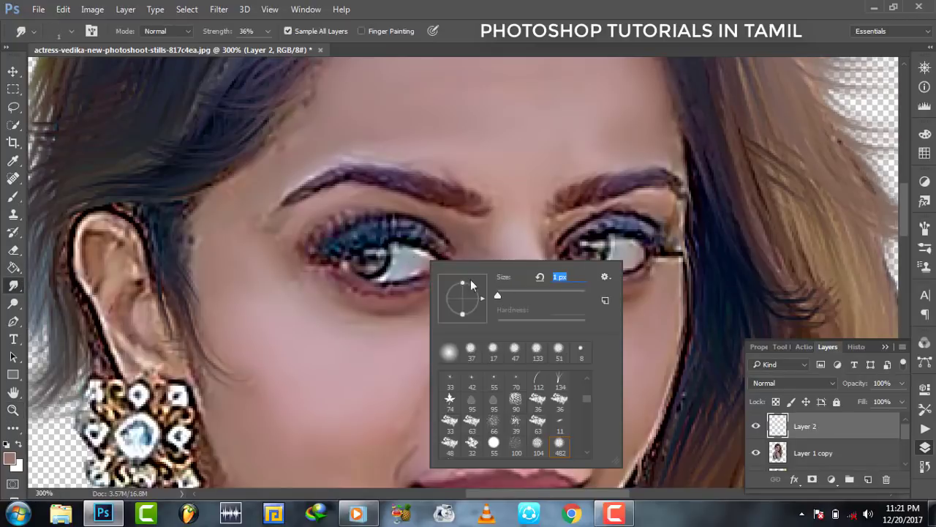
{"action": "type", "text": "10"}
{"action": "key", "text": "Return"}
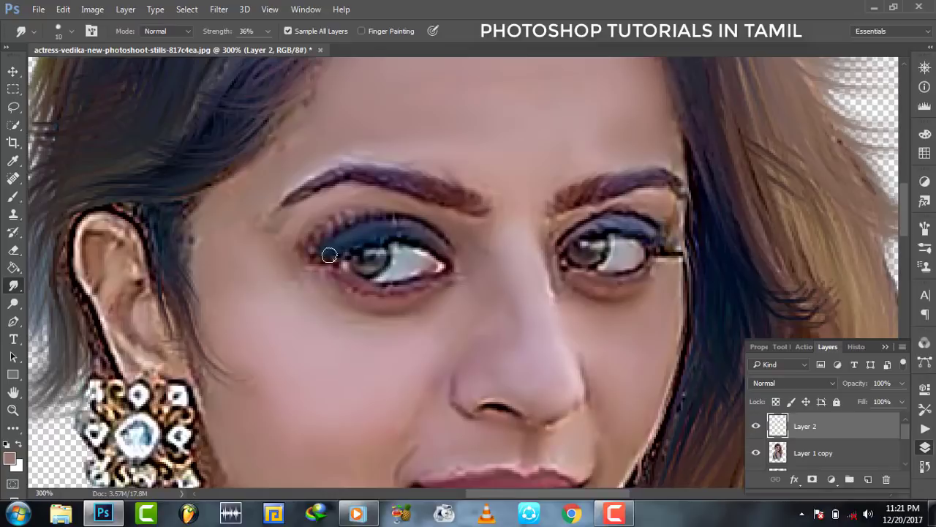
Fit the image on screen, delete empty Layer 2, merge Layer 1 copy down, and add a new layer.
{"action": "left_click", "coordinate": [16, 411]}
{"action": "right_click", "coordinate": [364, 278]}
{"action": "left_click", "coordinate": [399, 288]}
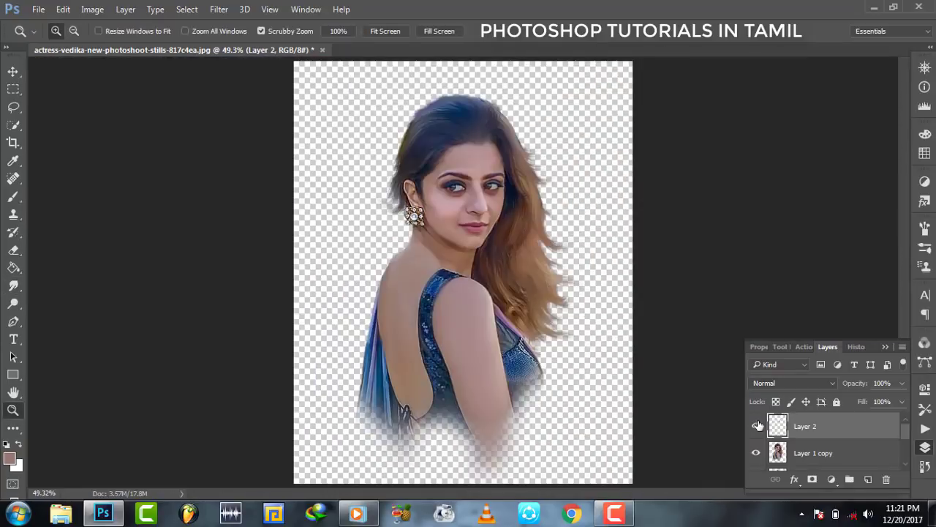
{"action": "left_click_drag", "start_coordinate": [824, 429], "coordinate": [734, 383]}
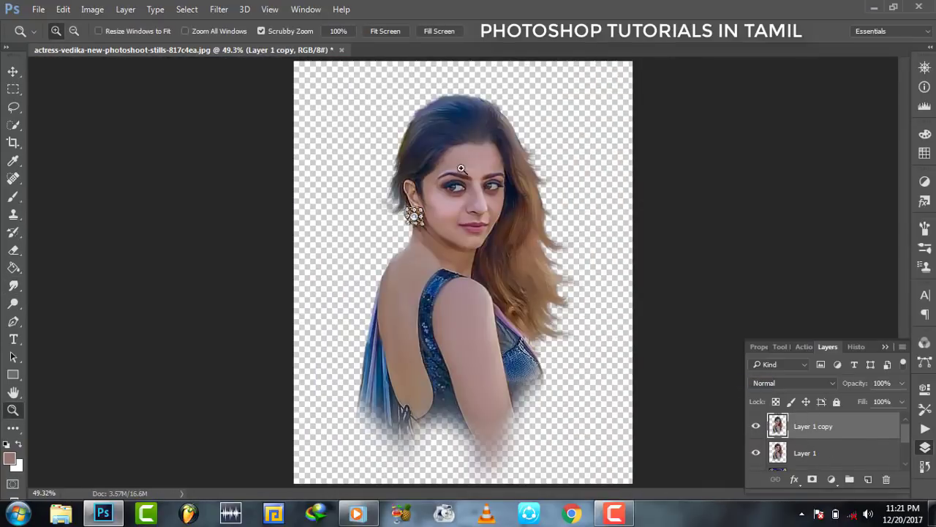
{"action": "right_click", "coordinate": [851, 441]}
{"action": "left_click", "coordinate": [695, 388]}
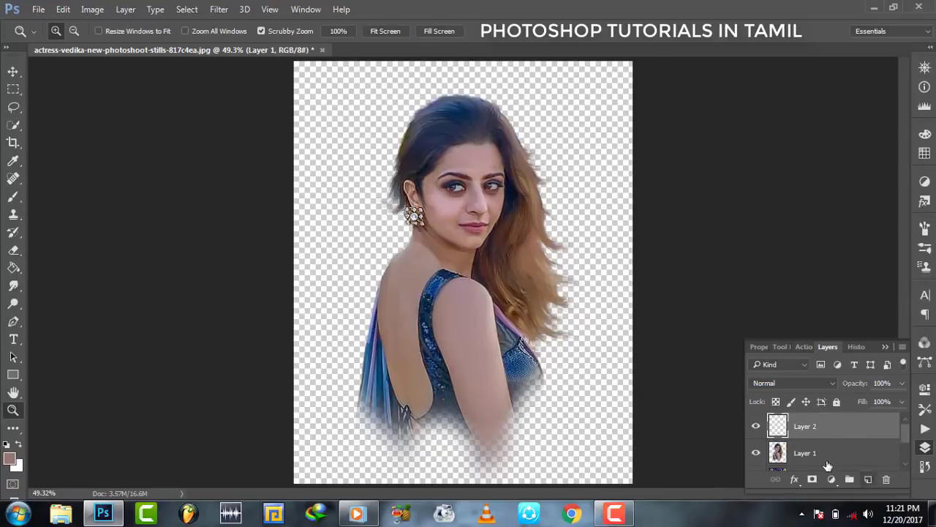
{"action": "left_click", "coordinate": [868, 480]}
Drag the orange watercolour image from D:'s Digital Arts Stuffs folder into the document.
{"action": "left_click", "coordinate": [68, 515]}
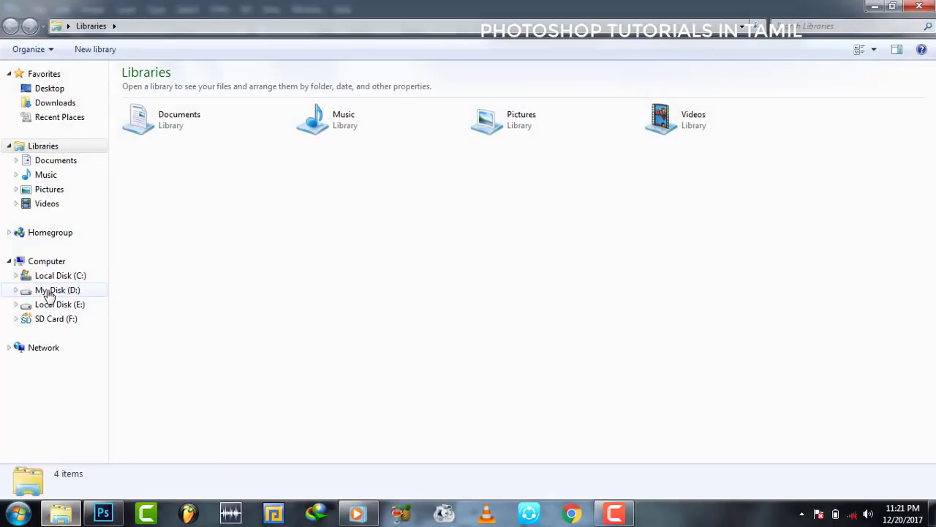
{"action": "left_click", "coordinate": [56, 290]}
{"action": "double_click", "coordinate": [153, 105]}
{"action": "double_click", "coordinate": [229, 102]}
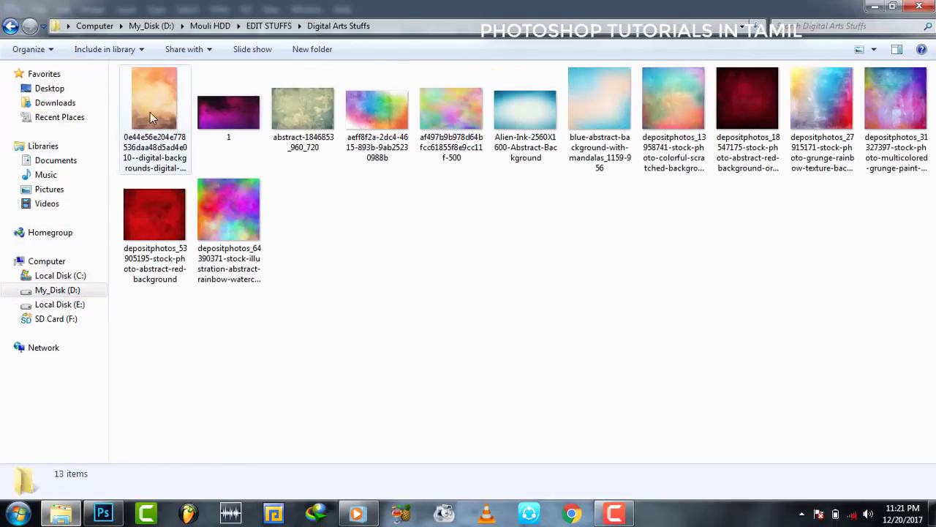
{"action": "left_click_drag", "start_coordinate": [155, 109], "coordinate": [381, 412]}
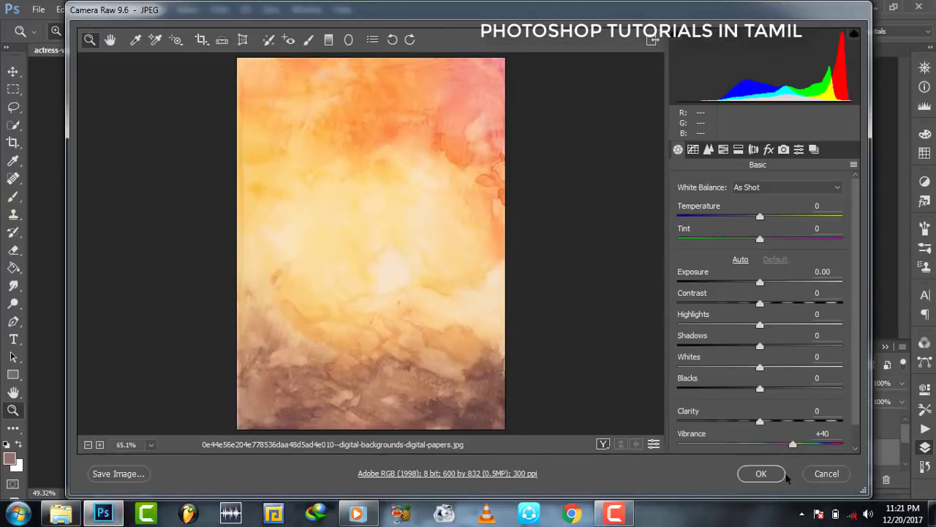
Place the orange watercolour image and scale it to fill the canvas behind the portrait.
{"action": "left_click", "coordinate": [759, 473]}
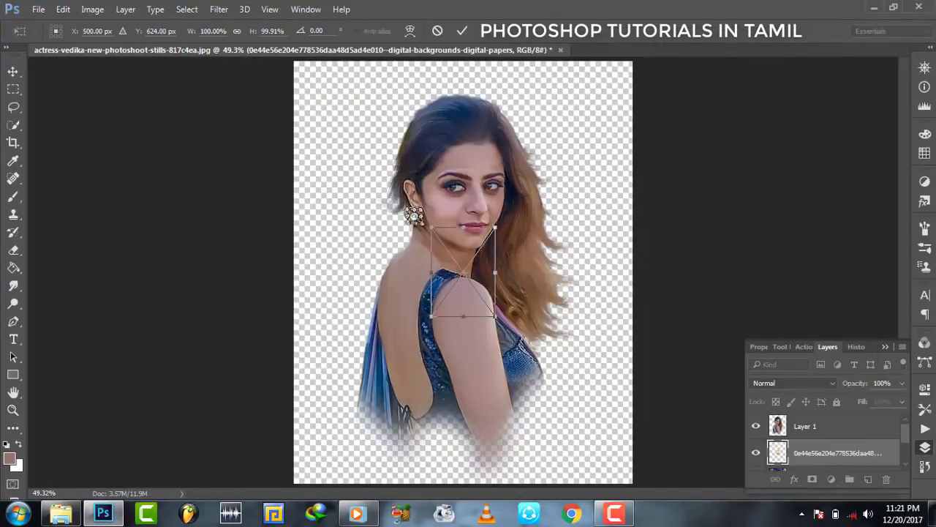
{"action": "left_click_drag", "start_coordinate": [367, 135], "coordinate": [328, 71]}
{"action": "left_click_drag", "start_coordinate": [495, 316], "coordinate": [584, 492]}
{"action": "key", "text": "Return"}
{"action": "key", "text": "z"}
{"action": "right_click", "coordinate": [455, 269]}
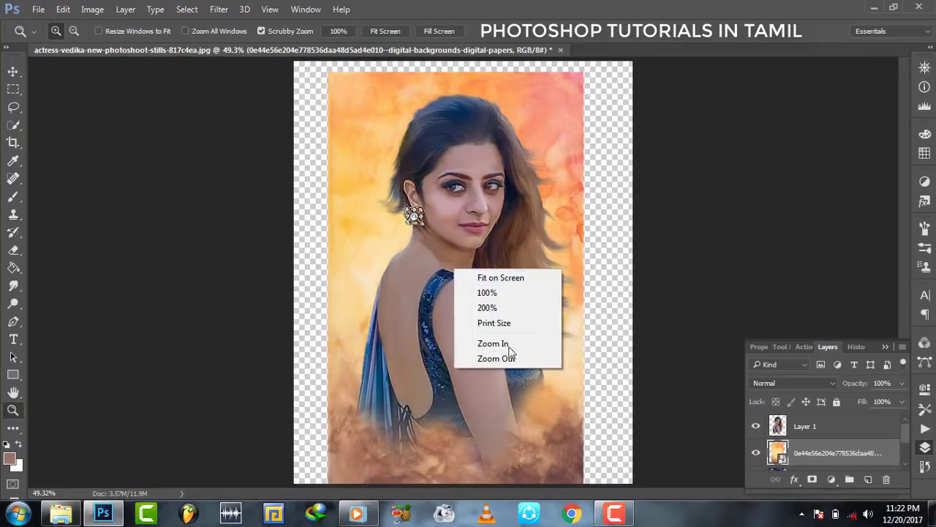
{"action": "left_click", "coordinate": [503, 357]}
{"action": "key", "text": "v"}
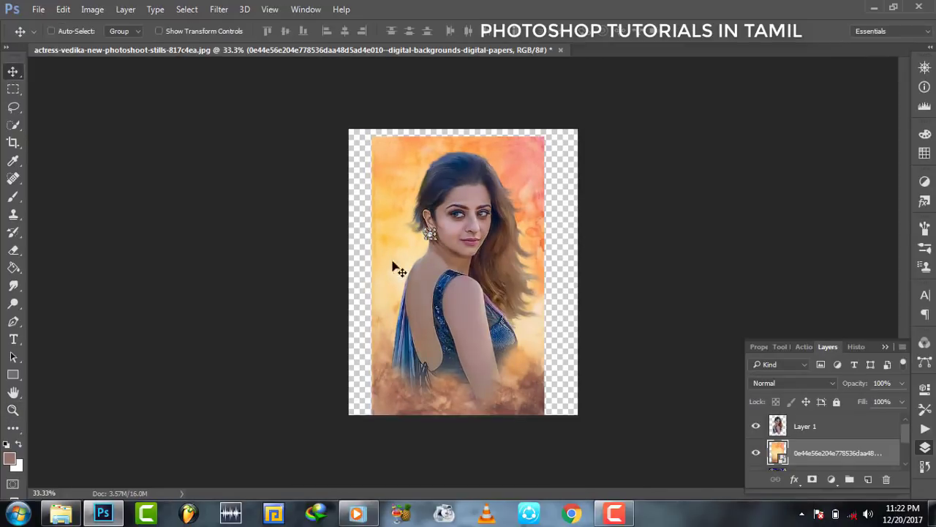
{"action": "left_click_drag", "start_coordinate": [439, 287], "coordinate": [446, 294]}
Erase the bottom of the portrait on Layer 1 and shift it down about 20 px.
{"action": "left_click", "coordinate": [13, 250]}
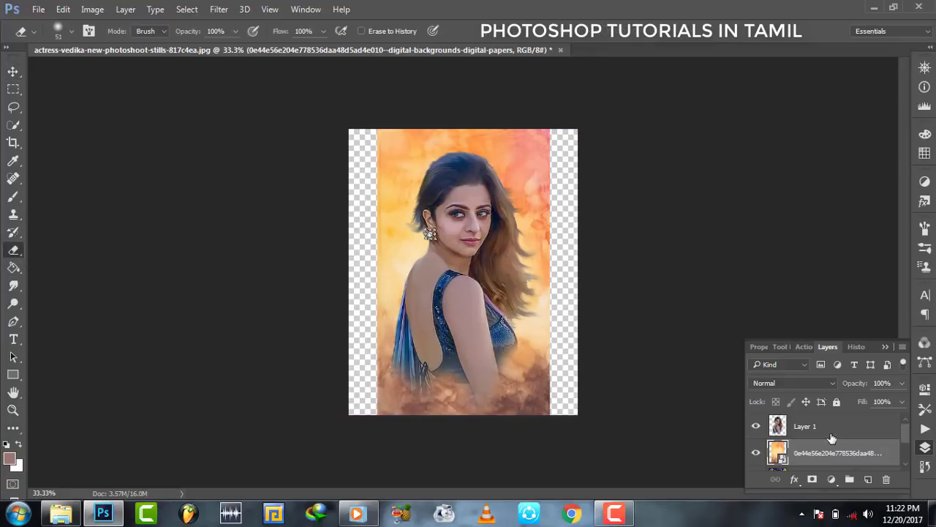
{"action": "left_click", "coordinate": [827, 433]}
{"action": "right_click", "coordinate": [477, 344]}
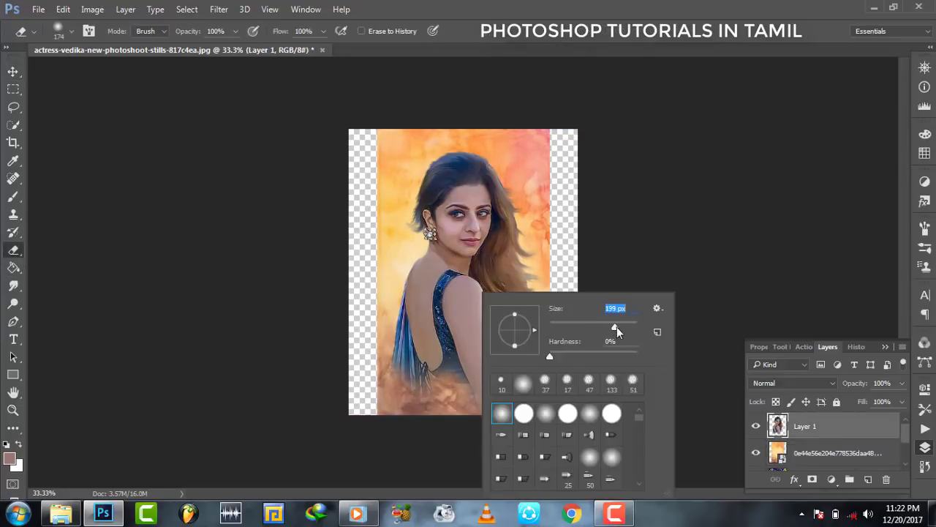
{"action": "mouse_move", "coordinate": [420, 359]}
{"action": "left_mouse_down"}
{"action": "mouse_move", "coordinate": [414, 372]}
{"action": "mouse_move", "coordinate": [503, 359]}
{"action": "mouse_move", "coordinate": [493, 370]}
{"action": "mouse_move", "coordinate": [518, 349]}
{"action": "left_mouse_up"}
{"action": "key", "text": "v"}
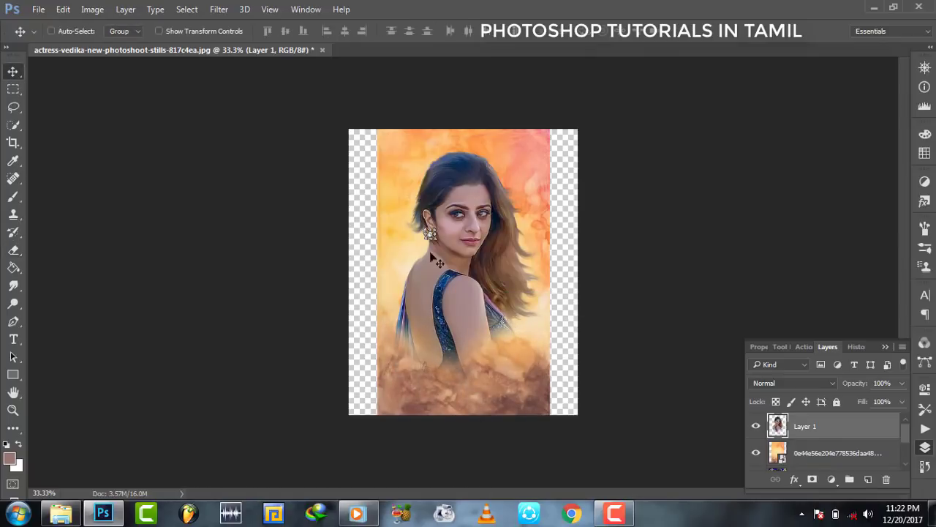
{"action": "mouse_move", "coordinate": [430, 282]}
{"action": "left_mouse_down"}
{"action": "mouse_move", "coordinate": [431, 296]}
{"action": "mouse_move", "coordinate": [431, 285]}
{"action": "left_mouse_up"}
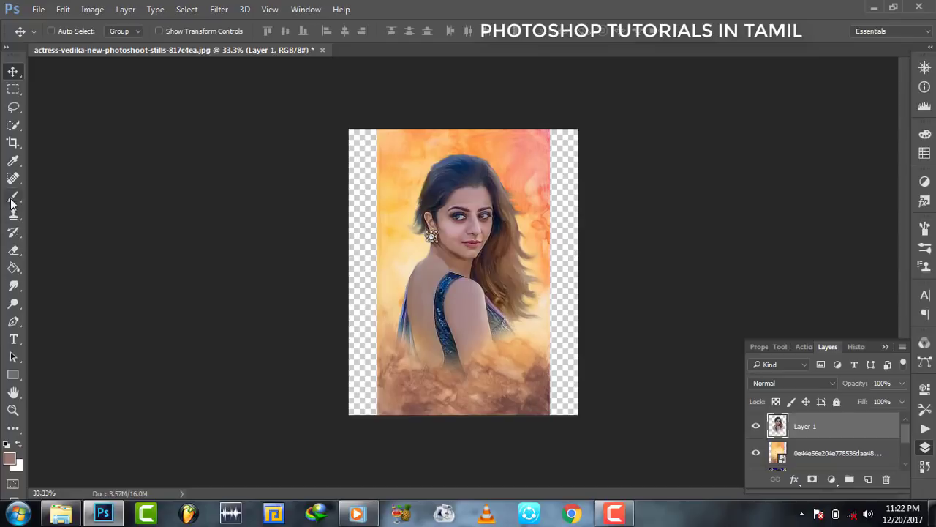
Crop the canvas to the orange background, removing the transparent side strips.
{"action": "left_click", "coordinate": [13, 143]}
{"action": "left_click_drag", "start_coordinate": [465, 413], "coordinate": [465, 435]}
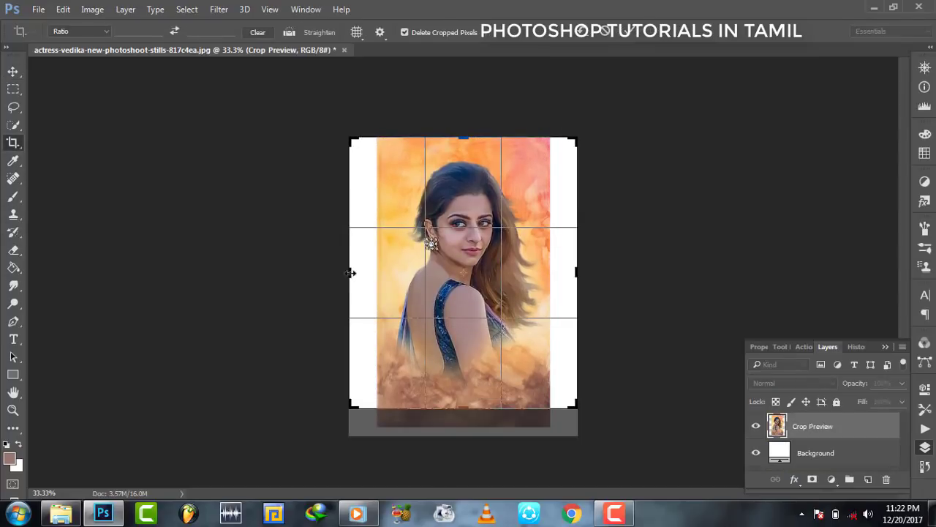
{"action": "left_click_drag", "start_coordinate": [565, 274], "coordinate": [549, 276]}
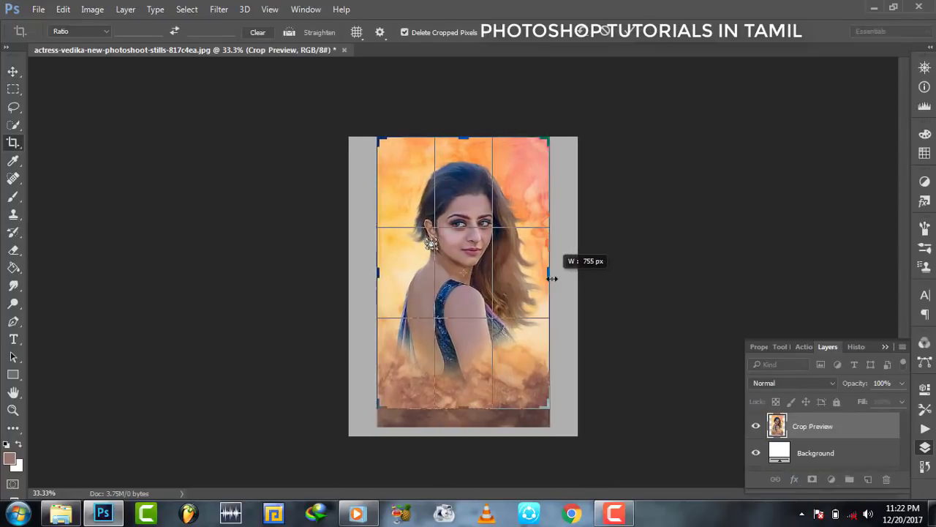
{"action": "left_click_drag", "start_coordinate": [469, 422], "coordinate": [469, 407]}
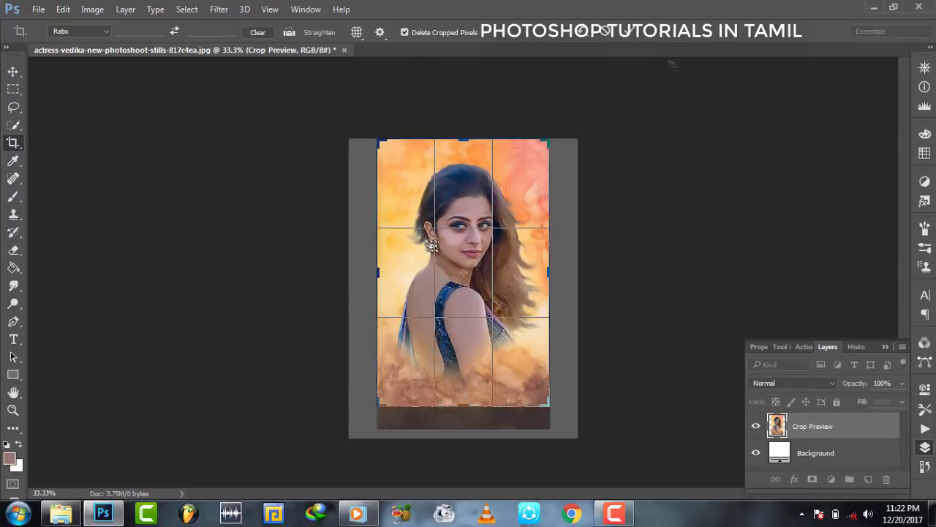
{"action": "left_click", "coordinate": [608, 32]}
{"action": "left_click", "coordinate": [13, 410]}
{"action": "right_click", "coordinate": [437, 216]}
Zoom to 100%, select the shadows via Color Range at Range 88, and duplicate Layer 1.
{"action": "left_click", "coordinate": [472, 219]}
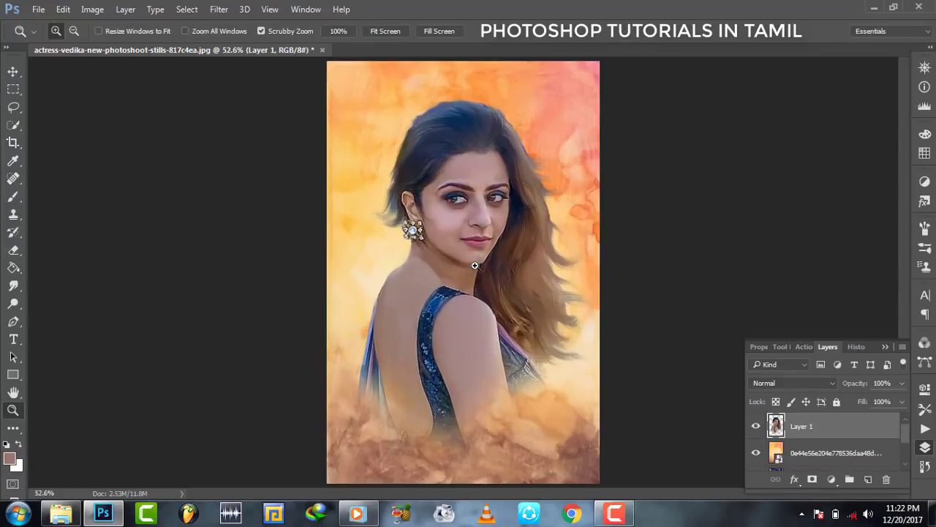
{"action": "left_click_drag", "start_coordinate": [465, 219], "coordinate": [519, 215]}
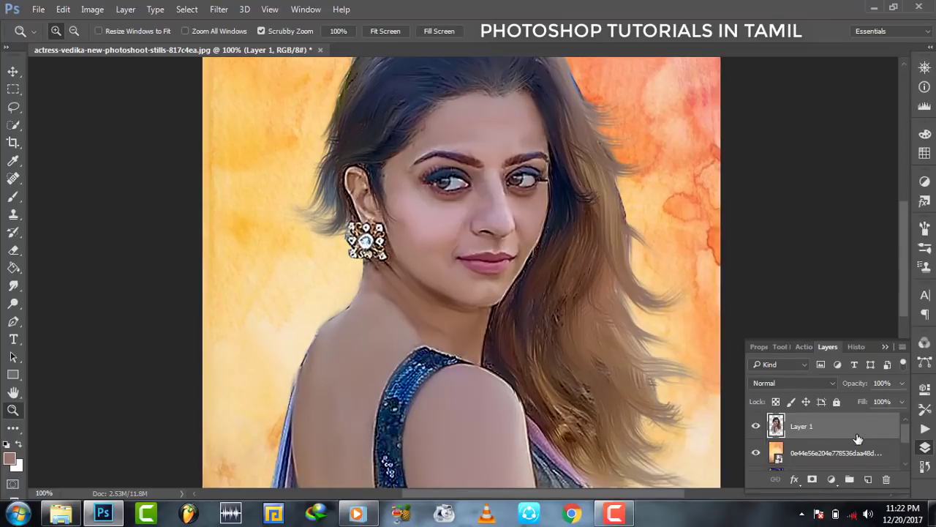
{"action": "left_click", "coordinate": [192, 12]}
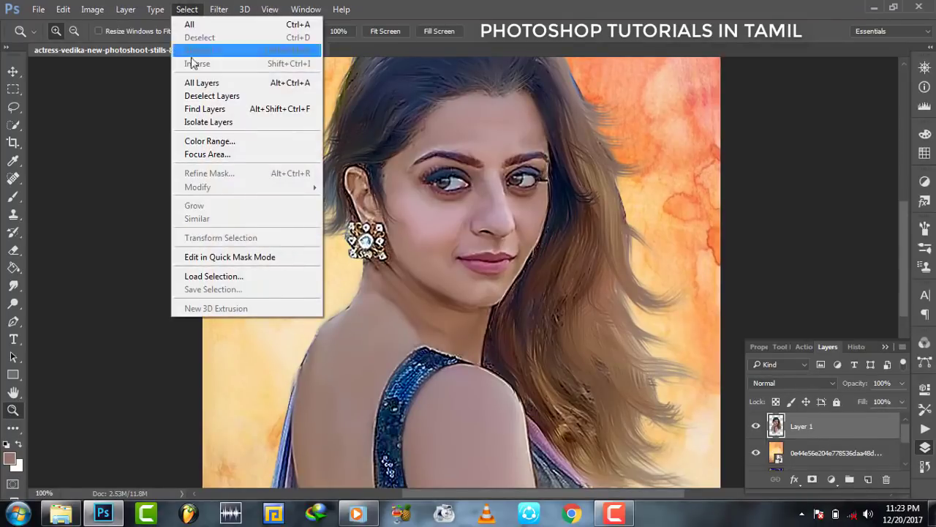
{"action": "left_click", "coordinate": [192, 140]}
{"action": "left_click", "coordinate": [695, 62]}
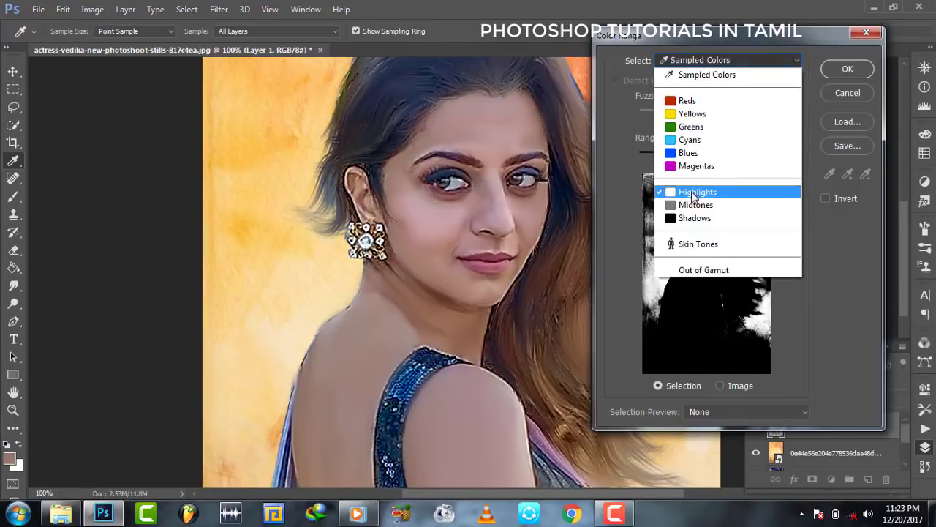
{"action": "left_click", "coordinate": [695, 214]}
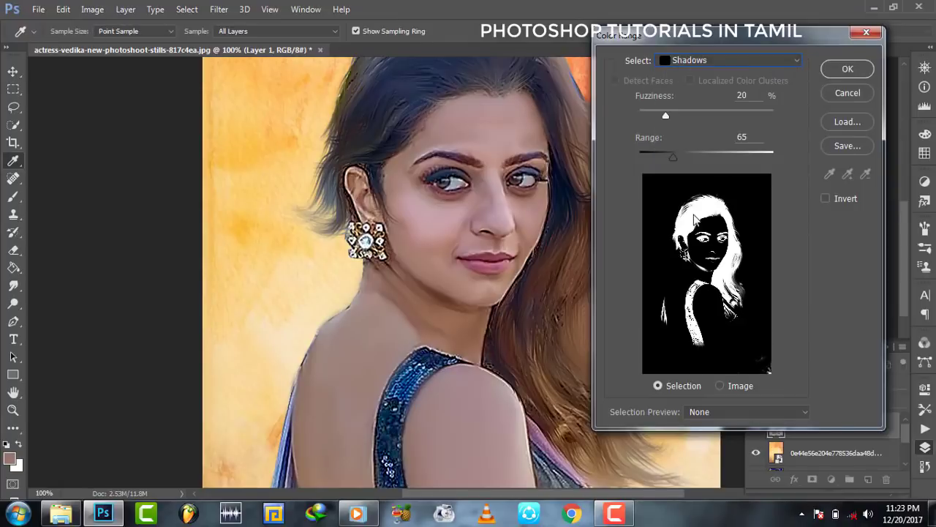
{"action": "left_click", "coordinate": [700, 157]}
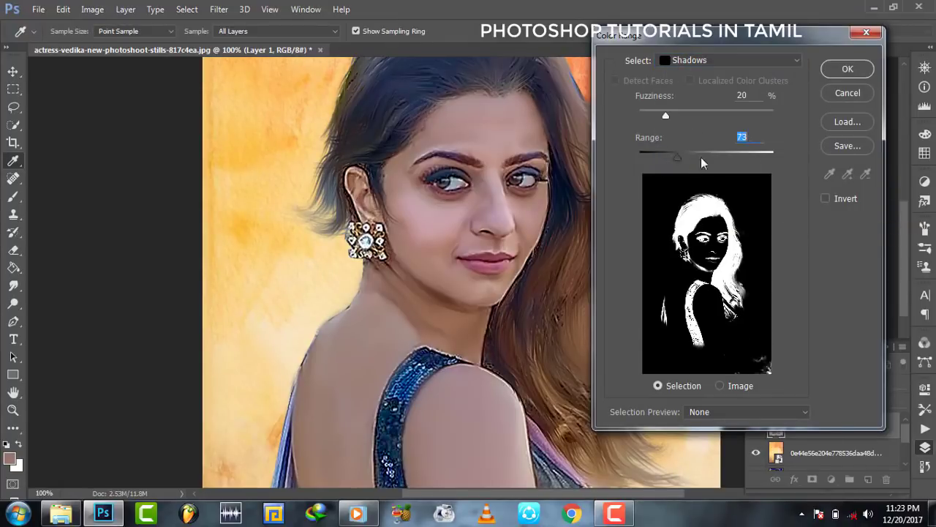
{"action": "mouse_move", "coordinate": [701, 157]}
{"action": "left_mouse_down"}
{"action": "mouse_move", "coordinate": [747, 158]}
{"action": "mouse_move", "coordinate": [699, 157]}
{"action": "left_mouse_up"}
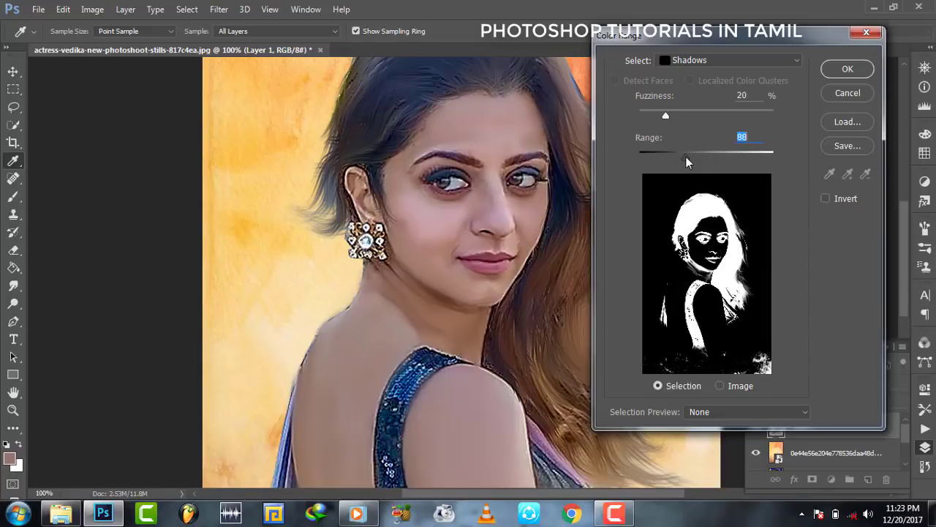
{"action": "left_click_drag", "start_coordinate": [681, 160], "coordinate": [686, 161]}
{"action": "left_click", "coordinate": [847, 69]}
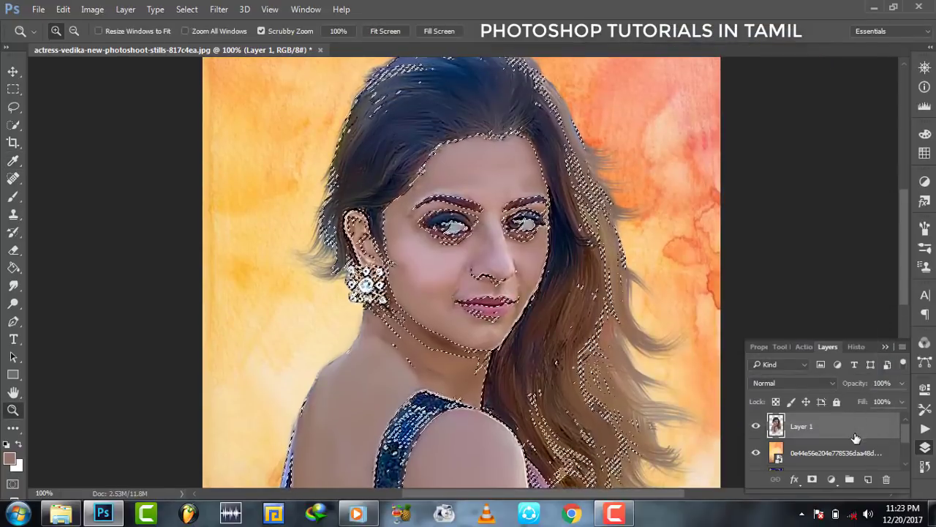
{"action": "left_click_drag", "start_coordinate": [805, 426], "coordinate": [869, 479]}
Set the foreground colour to dark blue 012d4f and switch to the Brush tool.
{"action": "left_click", "coordinate": [13, 160]}
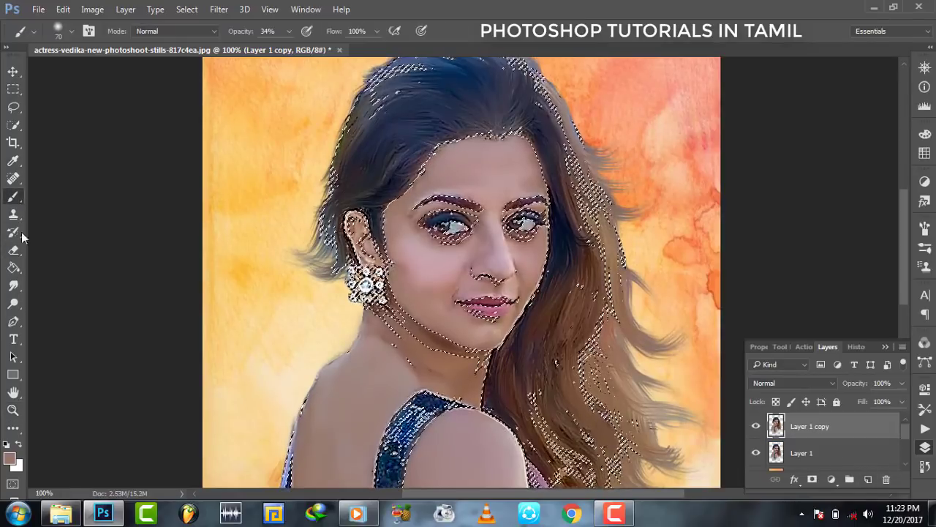
{"action": "left_click", "coordinate": [10, 459]}
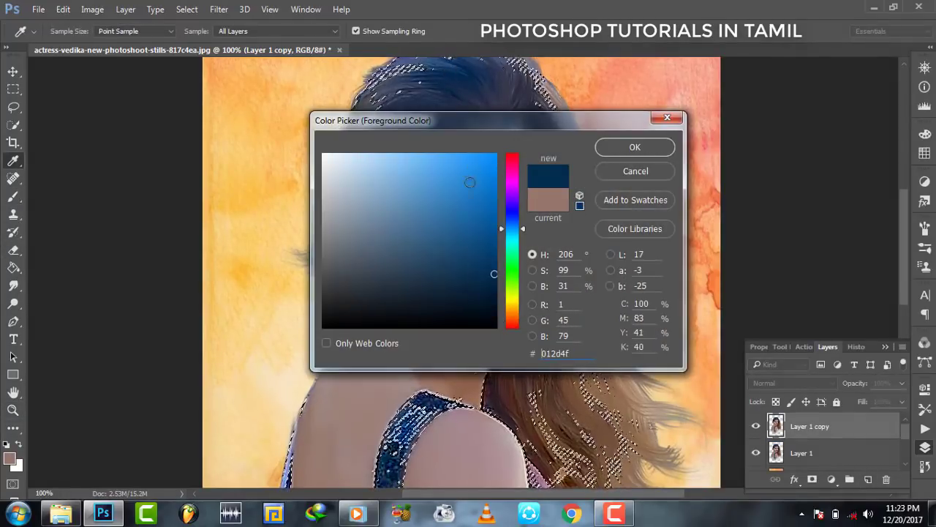
{"action": "left_click", "coordinate": [633, 147]}
{"action": "key", "text": "b"}
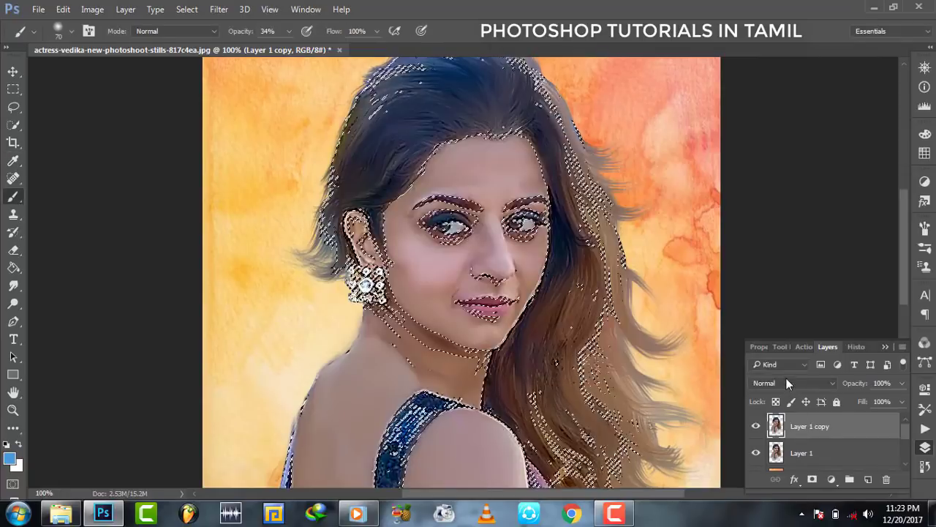
Try Exclusion and nearby blend modes on Layer 1 copy, then add a new empty Layer 2.
{"action": "left_click", "coordinate": [786, 382]}
{"action": "left_click", "coordinate": [776, 321]}
{"action": "key", "text": "Down"}
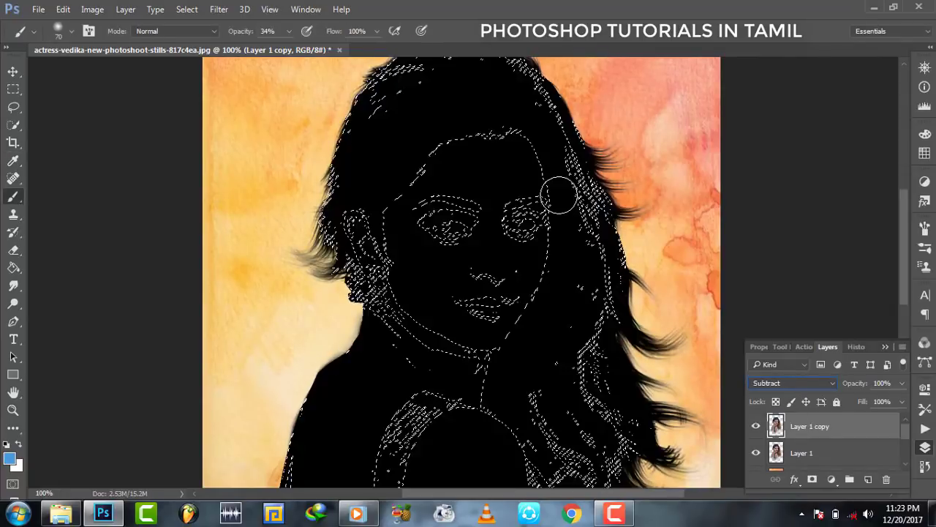
{"action": "key", "text": "Down"}
{"action": "key", "text": "Down"}
{"action": "key", "text": "Down"}
{"action": "key", "text": "Up"}
{"action": "key", "text": "Up"}
{"action": "key", "text": "Up"}
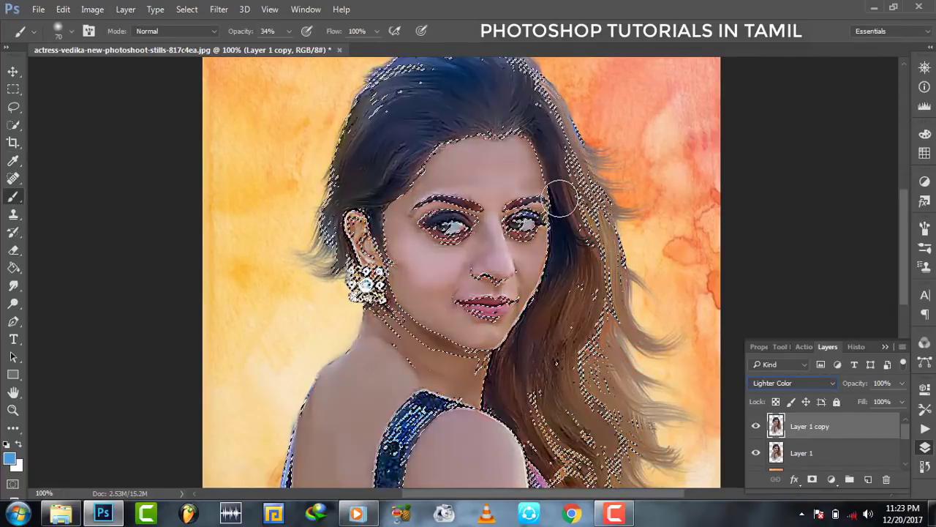
{"action": "key", "text": "Up"}
{"action": "key", "text": "Up"}
{"action": "key", "text": "Up"}
{"action": "key", "text": "Up"}
{"action": "key", "text": "Up"}
{"action": "key", "text": "Up"}
{"action": "key", "text": "Up"}
{"action": "key", "text": "Up"}
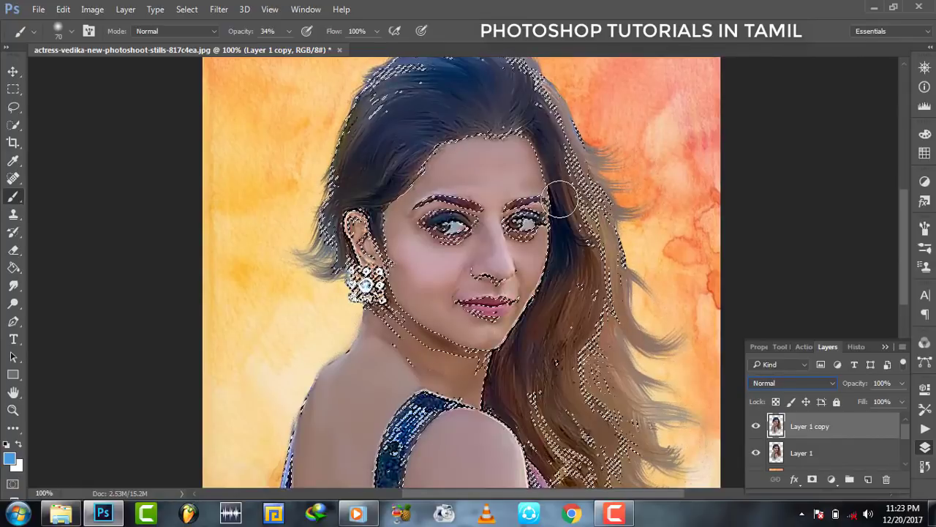
{"action": "key", "text": "ctrl+shift+alt+n"}
{"action": "left_click", "coordinate": [759, 381]}
Set Layer 2 to Color blend mode and feather the selection edges.
{"action": "left_click", "coordinate": [762, 363]}
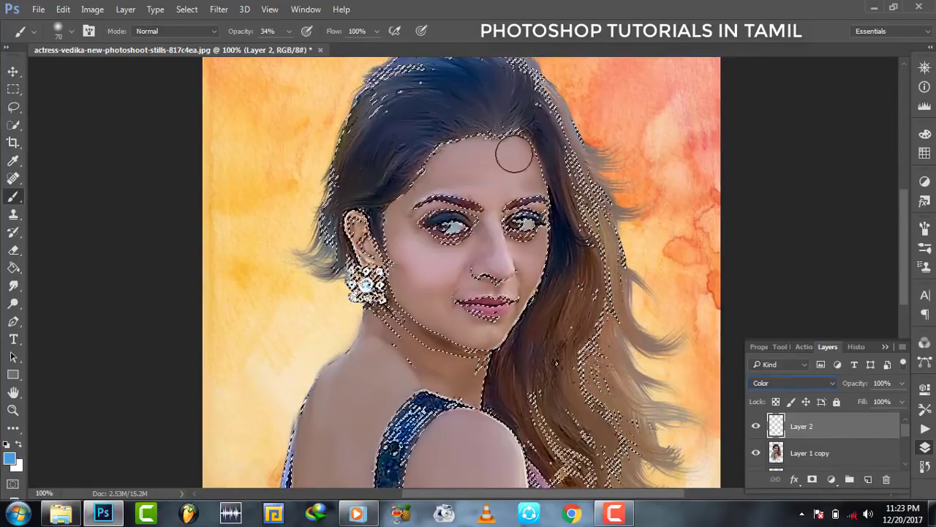
{"action": "scroll", "coordinate": [905, 247], "scroll_direction": "up", "scroll_amount": 3}
{"action": "scroll", "coordinate": [906, 247], "scroll_direction": "down", "scroll_amount": 2}
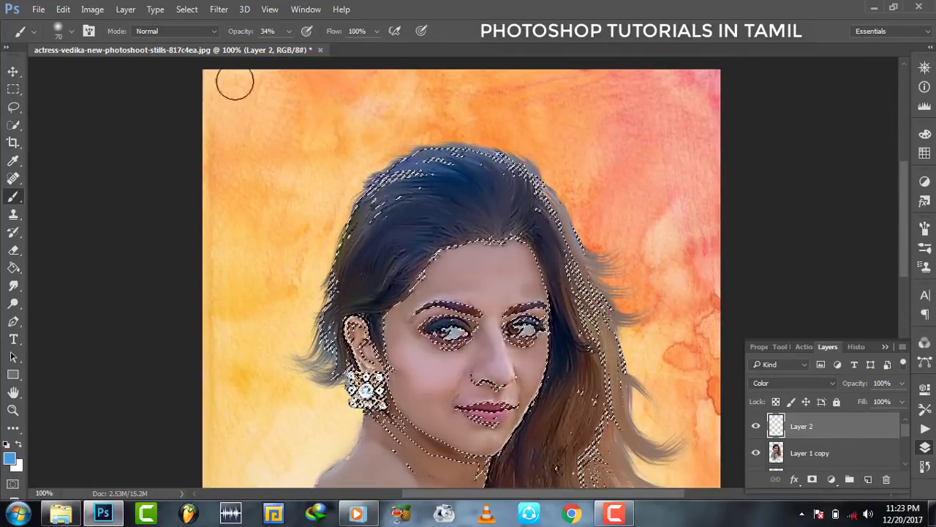
{"action": "left_click", "coordinate": [219, 8]}
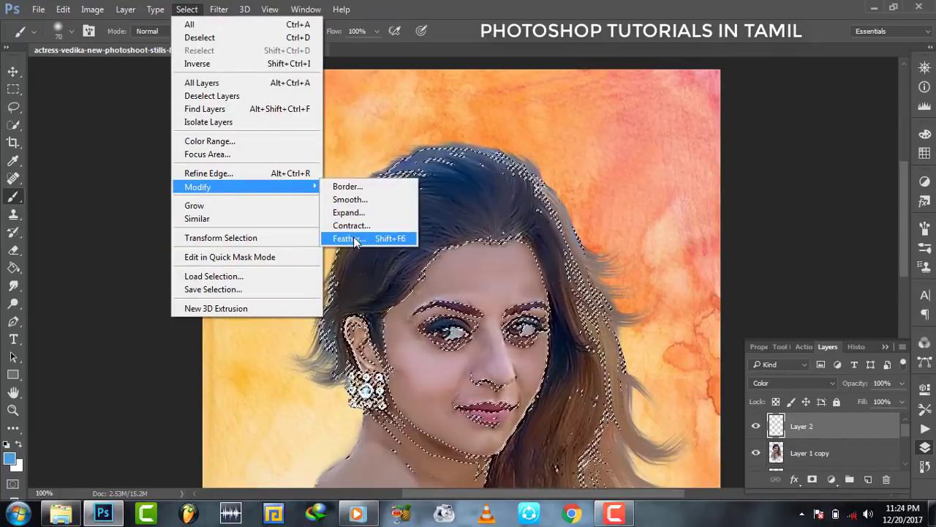
{"action": "left_click", "coordinate": [351, 241]}
{"action": "left_click", "coordinate": [539, 175]}
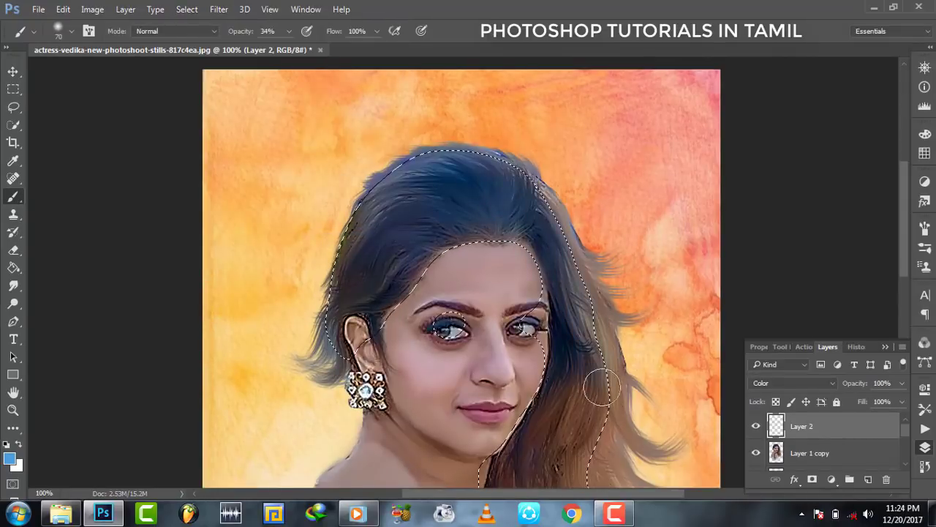
Brush blue over the hair at 40% opacity on Layer 2, then switch to the Eraser.
{"action": "scroll", "coordinate": [890, 296], "scroll_direction": "down", "scroll_amount": 5}
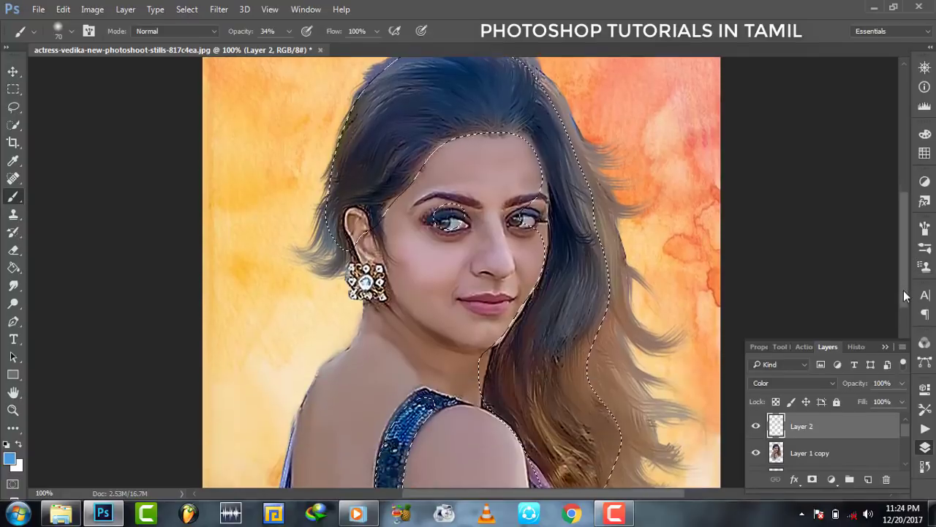
{"action": "scroll", "coordinate": [672, 303], "scroll_direction": "down", "scroll_amount": 1}
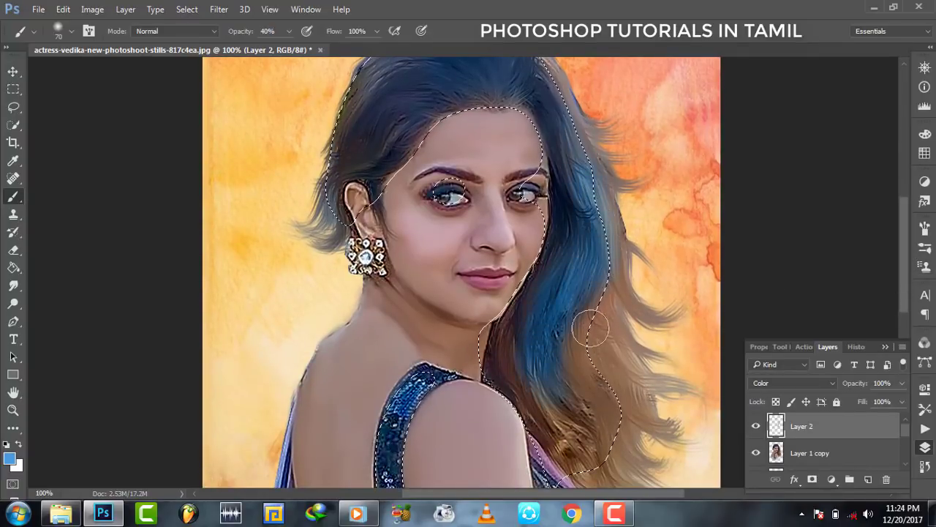
{"action": "scroll", "coordinate": [548, 325], "scroll_direction": "up", "scroll_amount": 5}
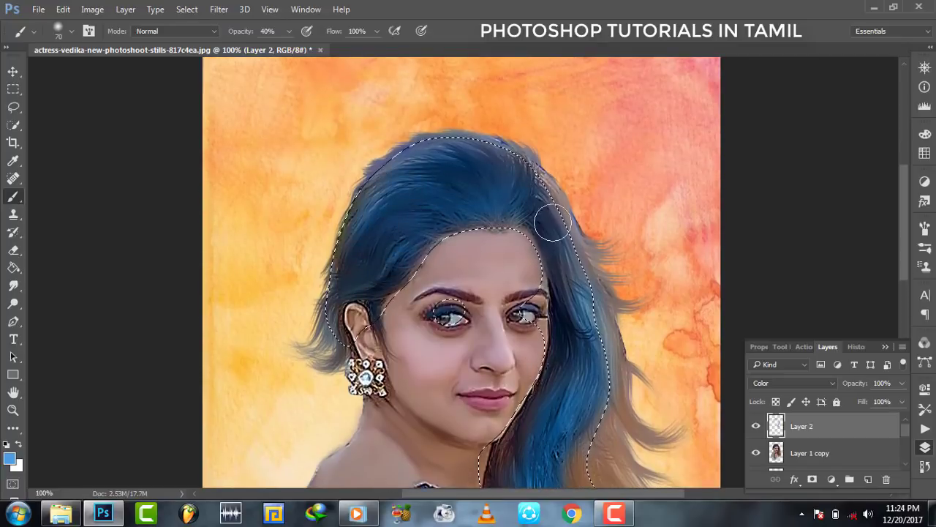
{"action": "scroll", "coordinate": [603, 322], "scroll_direction": "down", "scroll_amount": 4}
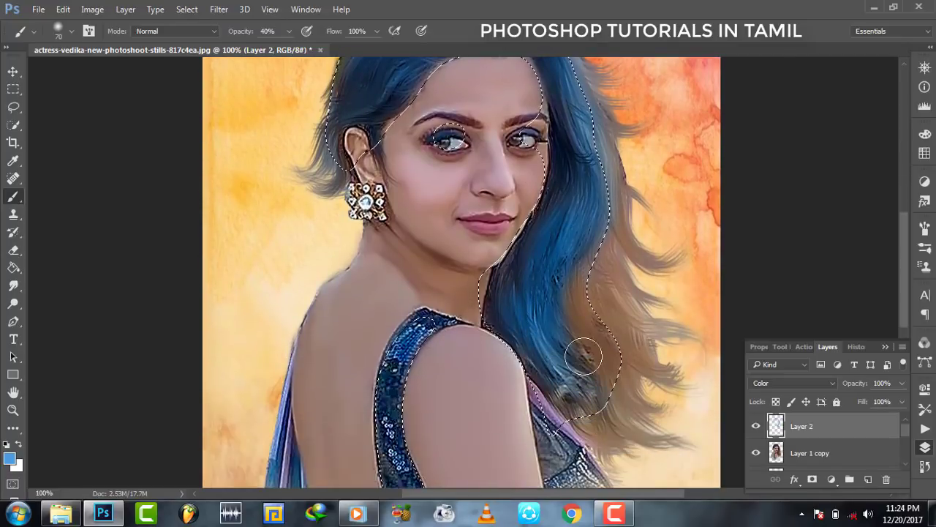
{"action": "scroll", "coordinate": [418, 434], "scroll_direction": "down", "scroll_amount": 4}
{"action": "scroll", "coordinate": [417, 435], "scroll_direction": "up", "scroll_amount": 1}
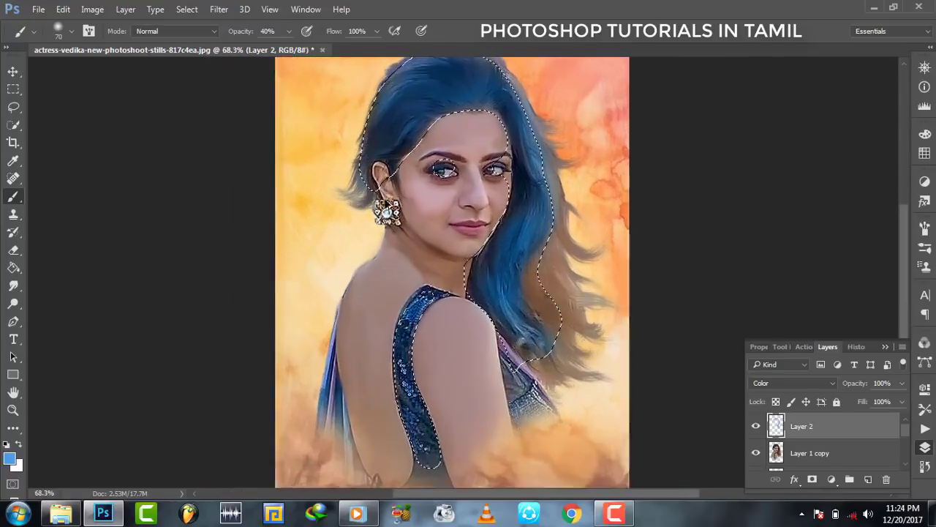
{"action": "scroll", "coordinate": [418, 435], "scroll_direction": "up", "scroll_amount": 3}
{"action": "scroll", "coordinate": [456, 439], "scroll_direction": "down", "scroll_amount": 3}
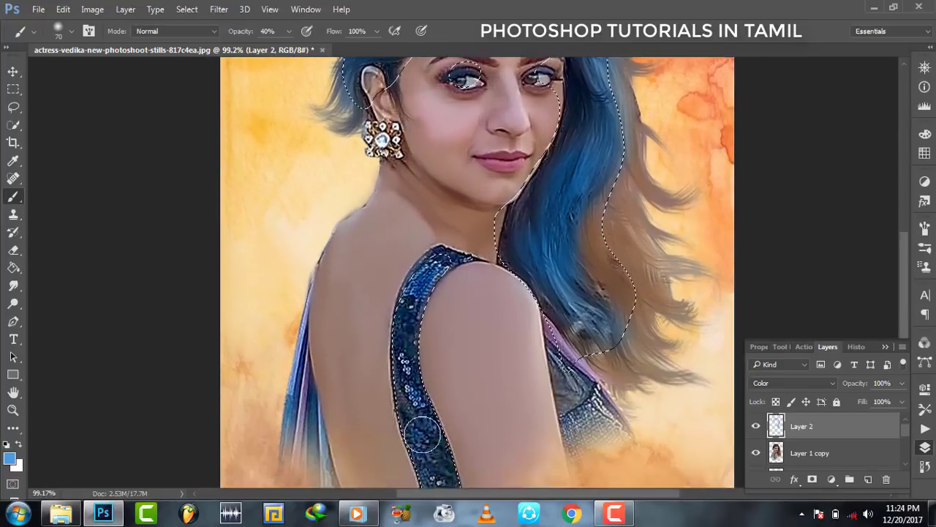
{"action": "scroll", "coordinate": [439, 376], "scroll_direction": "down", "scroll_amount": 4}
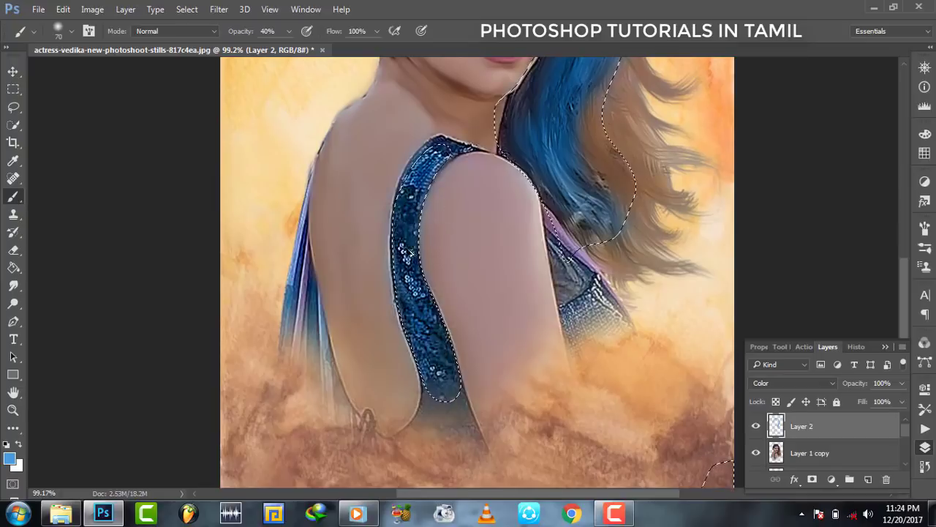
{"action": "scroll", "coordinate": [489, 208], "scroll_direction": "down", "scroll_amount": 4}
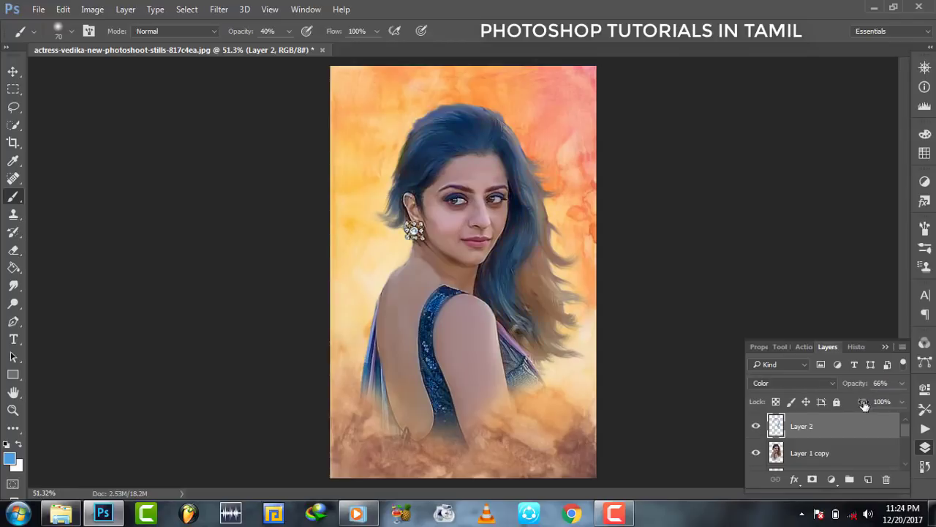
{"action": "left_click", "coordinate": [13, 250]}
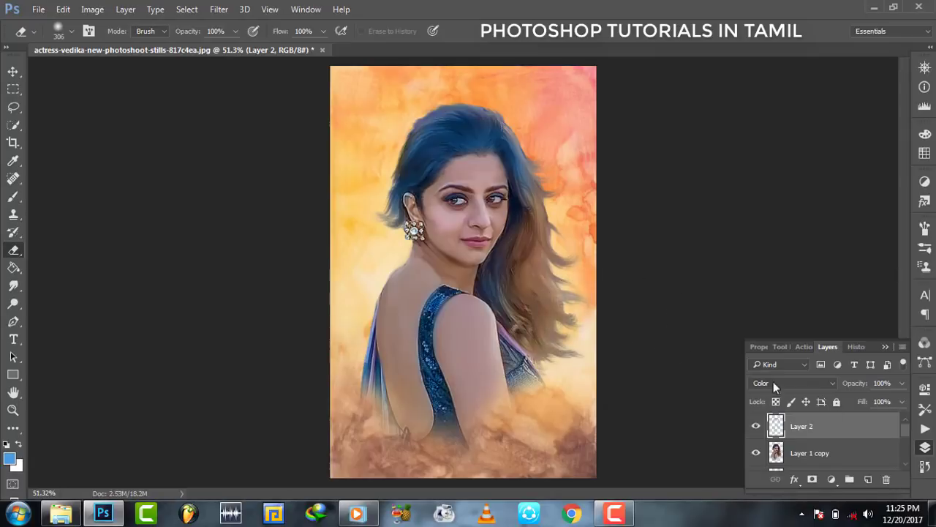
On Layer 1 copy, select the midtones with Color Range at Range 118–147.
{"action": "left_click", "coordinate": [833, 455]}
{"action": "left_click", "coordinate": [187, 9]}
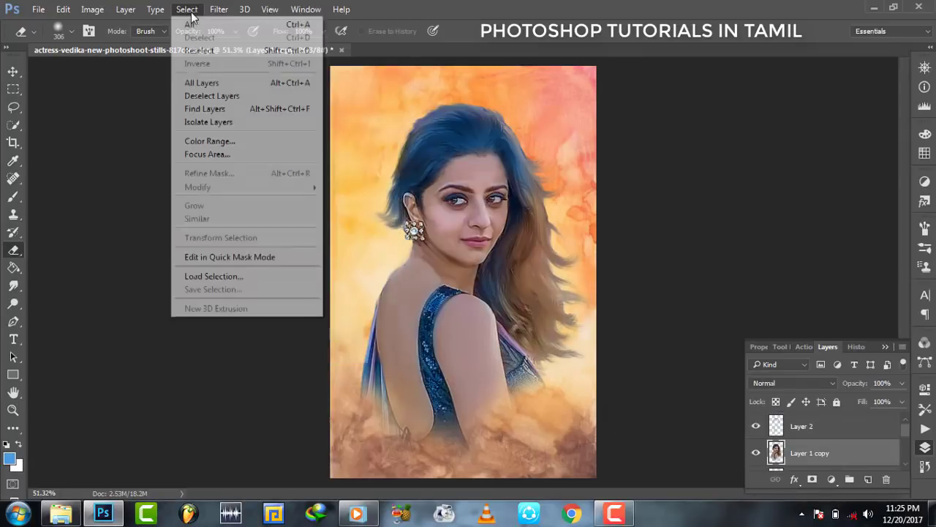
{"action": "left_click", "coordinate": [215, 141]}
{"action": "left_click", "coordinate": [728, 60]}
{"action": "left_click", "coordinate": [685, 205]}
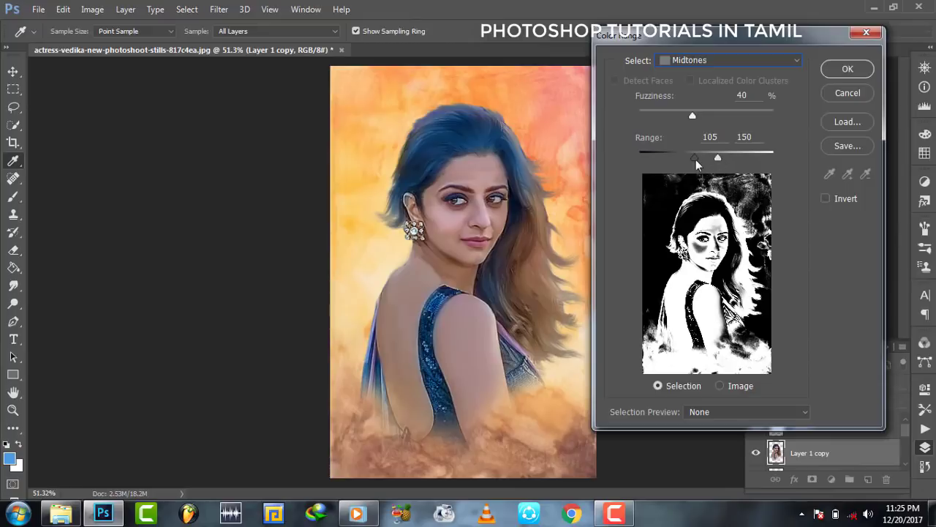
{"action": "mouse_move", "coordinate": [695, 161]}
{"action": "left_mouse_down"}
{"action": "mouse_move", "coordinate": [678, 161]}
{"action": "mouse_move", "coordinate": [768, 158]}
{"action": "mouse_move", "coordinate": [701, 159]}
{"action": "mouse_move", "coordinate": [718, 158]}
{"action": "left_mouse_up"}
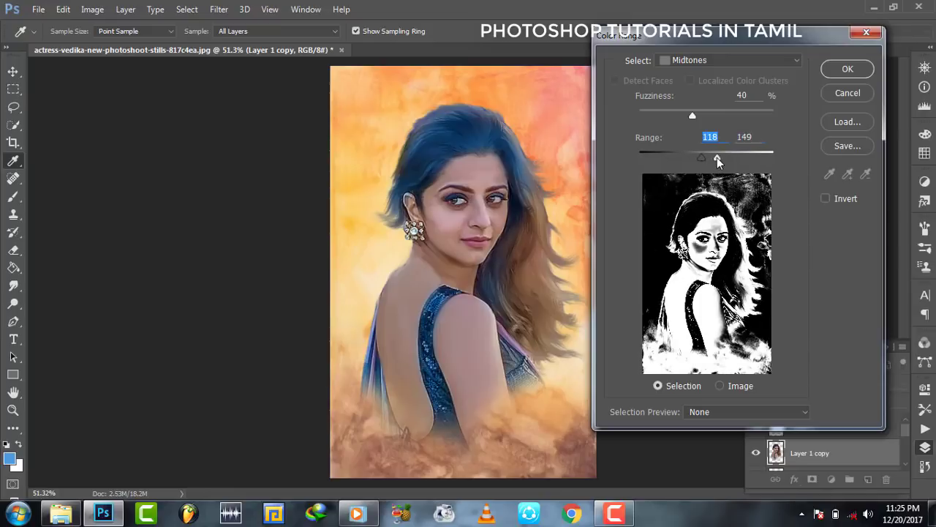
{"action": "left_click", "coordinate": [848, 70]}
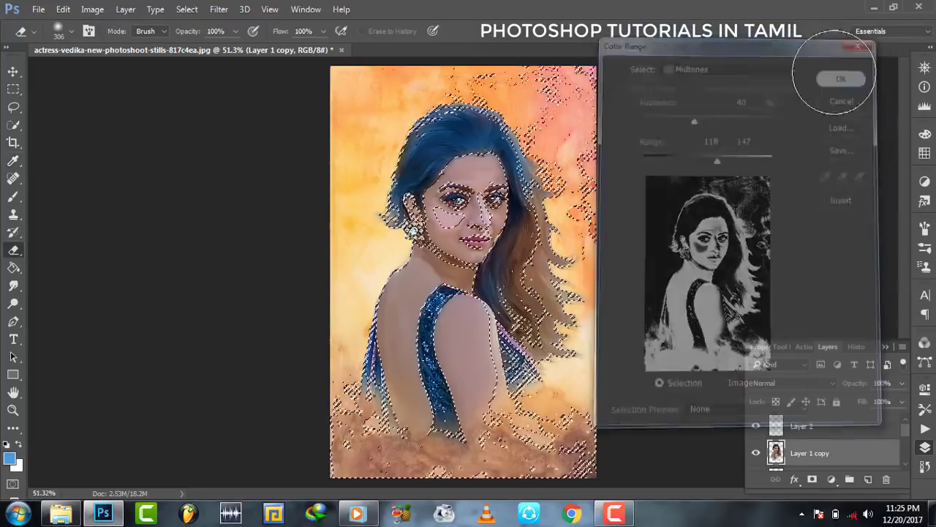
Smooth the midtone selection, then undo the smoothing.
{"action": "key", "text": "e"}
{"action": "left_click", "coordinate": [218, 9]}
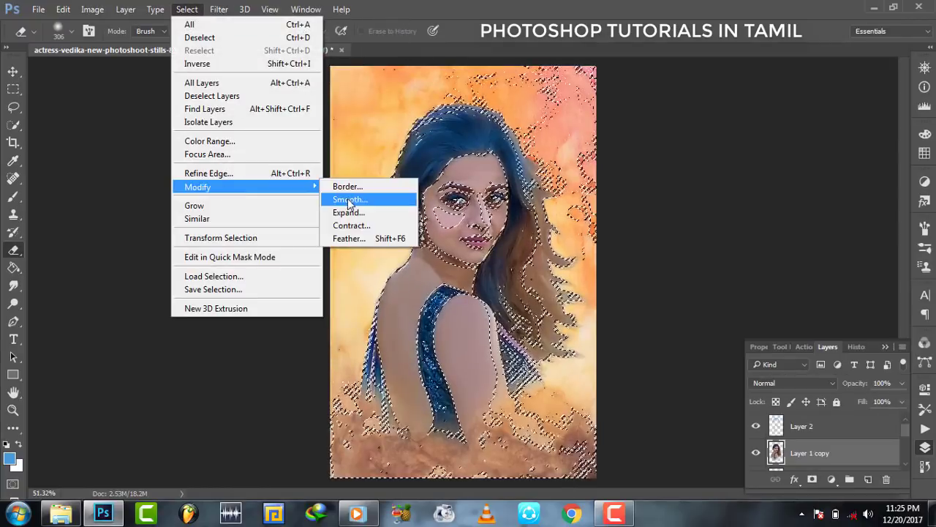
{"action": "left_click", "coordinate": [343, 199]}
{"action": "left_click", "coordinate": [540, 174]}
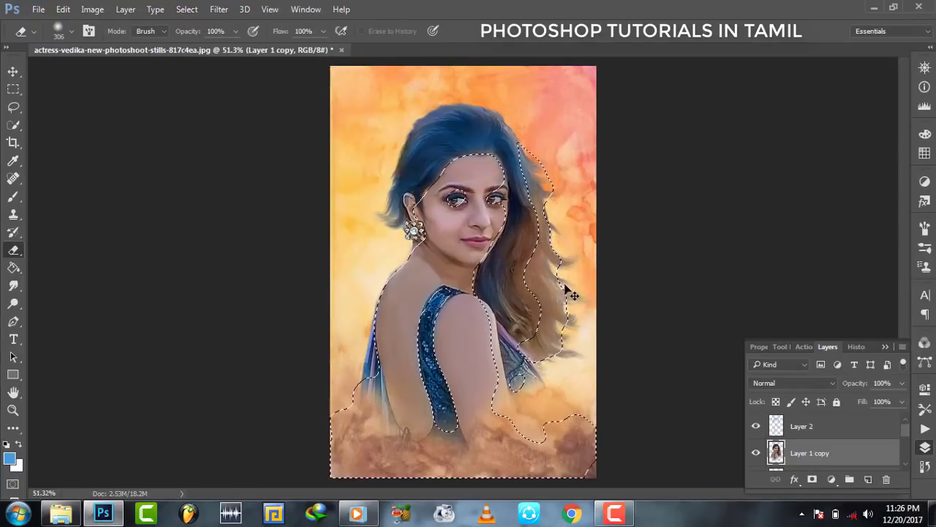
{"action": "key", "text": "ctrl+z"}
Feather the midtone selection with a 10-pixel radius.
{"action": "left_click", "coordinate": [186, 9]}
{"action": "left_click", "coordinate": [366, 239]}
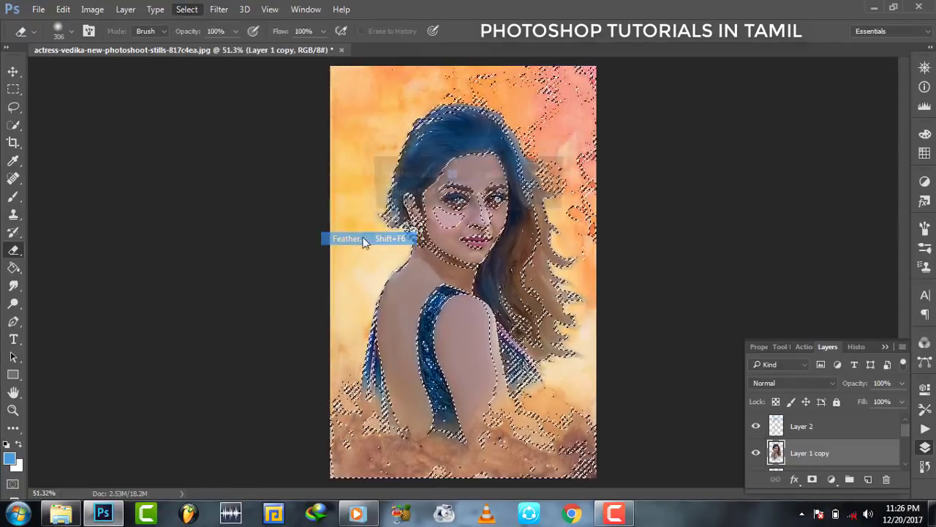
{"action": "type", "text": "10"}
{"action": "left_click", "coordinate": [531, 173]}
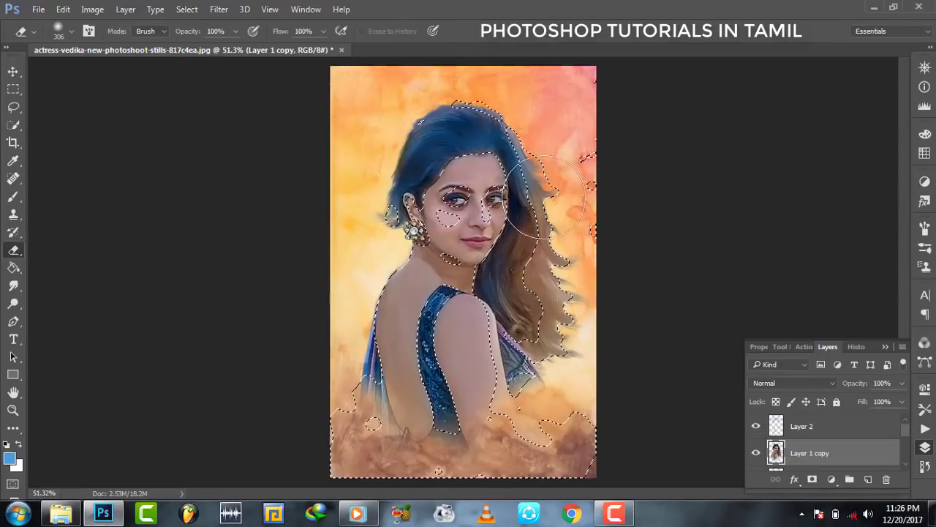
{"action": "scroll", "coordinate": [461, 233], "scroll_direction": "up", "scroll_amount": 3}
{"action": "scroll", "coordinate": [461, 233], "scroll_direction": "up", "scroll_amount": 3}
Add a new Layer 3 and set up a white brush at size 70.
{"action": "scroll", "coordinate": [461, 232], "scroll_direction": "up", "scroll_amount": 1}
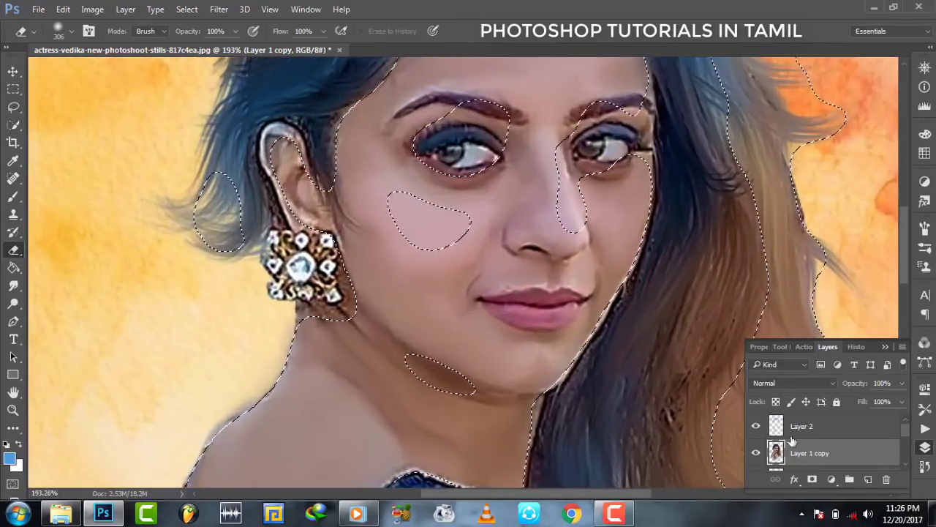
{"action": "key", "text": "ctrl+shift+alt+n"}
{"action": "key", "text": "bracketleft"}
{"action": "key", "text": "bracketleft"}
{"action": "key", "text": "bracketleft"}
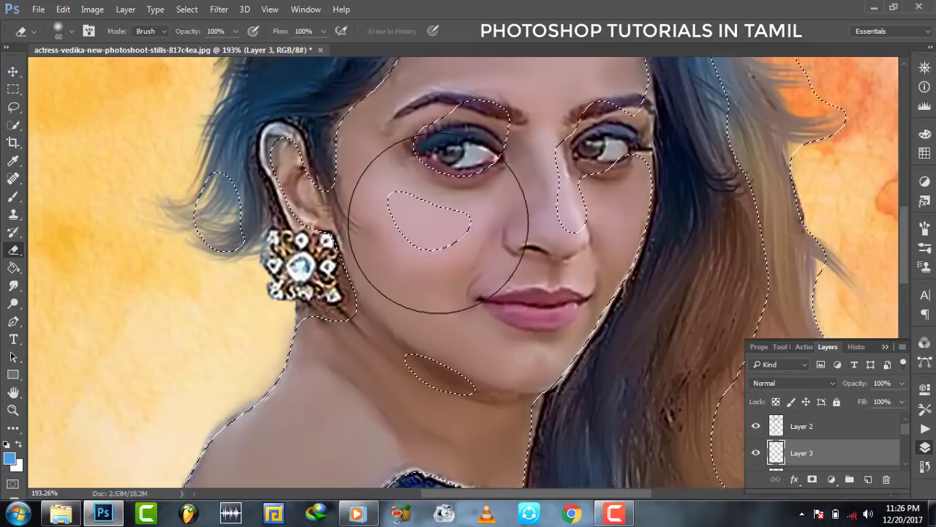
{"action": "key", "text": "bracketleft"}
{"action": "key", "text": "bracketleft"}
{"action": "key", "text": "bracketleft"}
{"action": "key", "text": "bracketleft"}
{"action": "key", "text": "bracketleft"}
{"action": "key", "text": "x"}
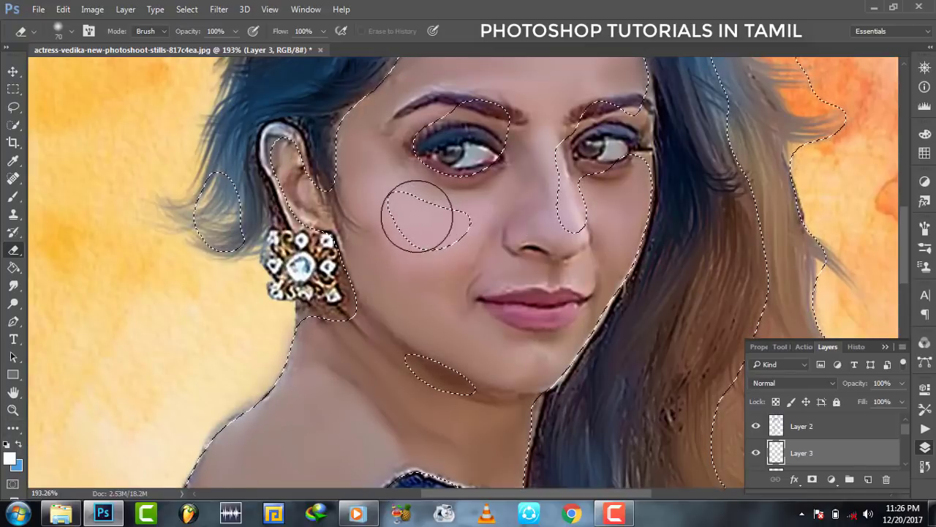
{"action": "scroll", "coordinate": [530, 156], "scroll_direction": "up", "scroll_amount": 5}
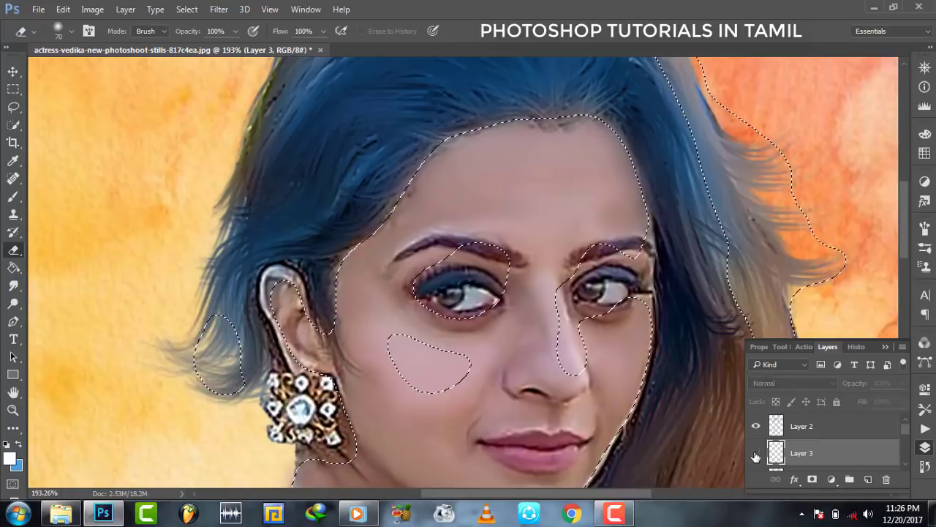
{"action": "key", "text": "b"}
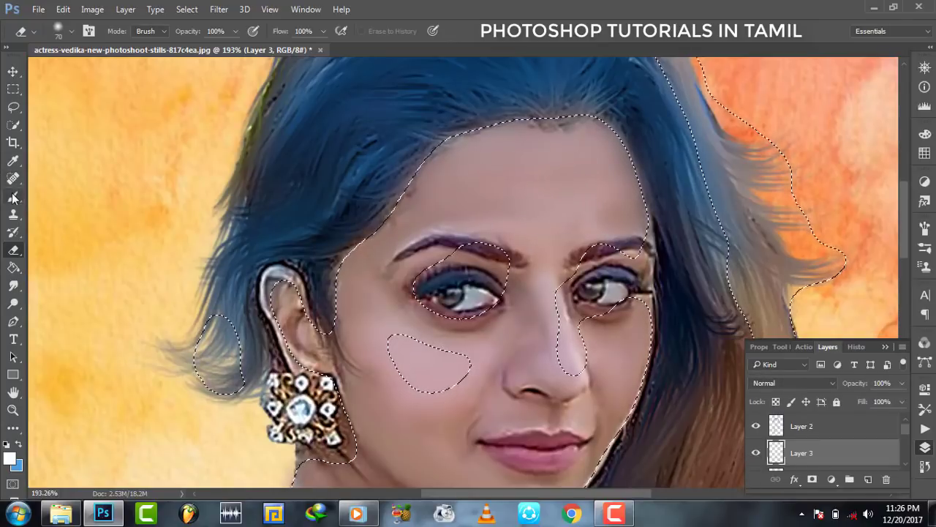
Paint soft white highlights on the forehead, cheek and nose at 16% opacity, brush size 25.
{"action": "left_click_drag", "start_coordinate": [528, 177], "coordinate": [539, 150]}
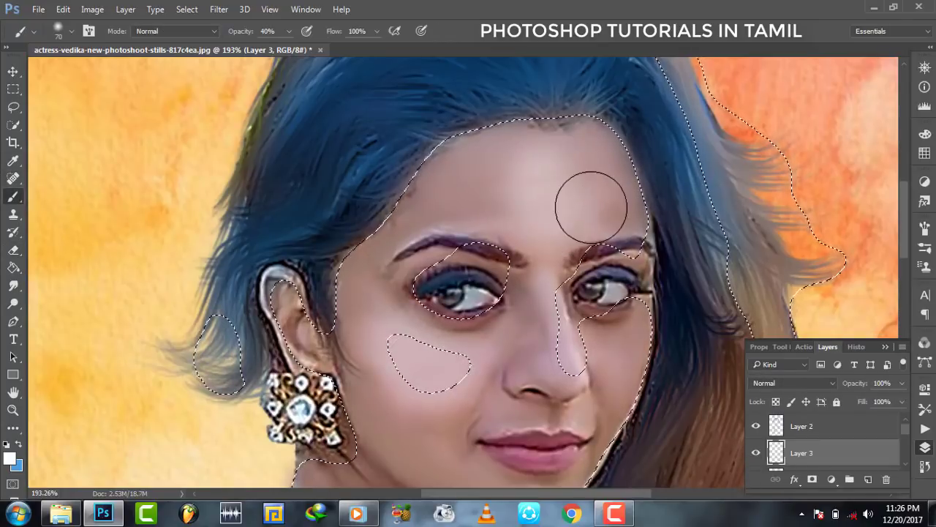
{"action": "scroll", "coordinate": [521, 287], "scroll_direction": "down", "scroll_amount": 3}
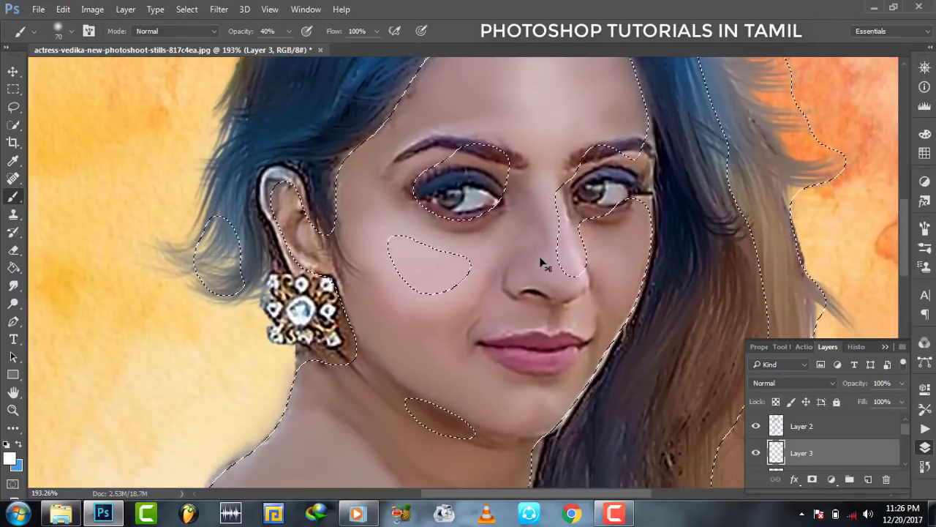
{"action": "left_click_drag", "start_coordinate": [251, 33], "coordinate": [233, 33]}
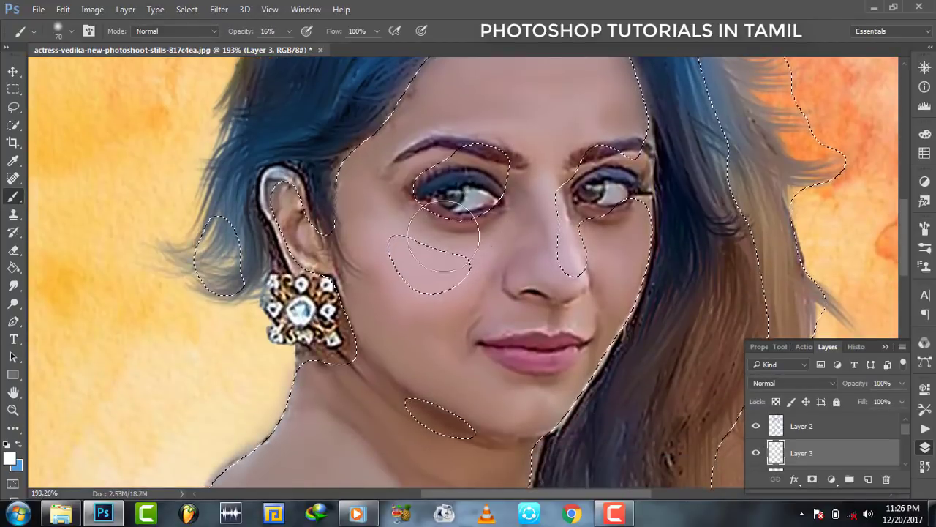
{"action": "scroll", "coordinate": [497, 234], "scroll_direction": "up", "scroll_amount": 2}
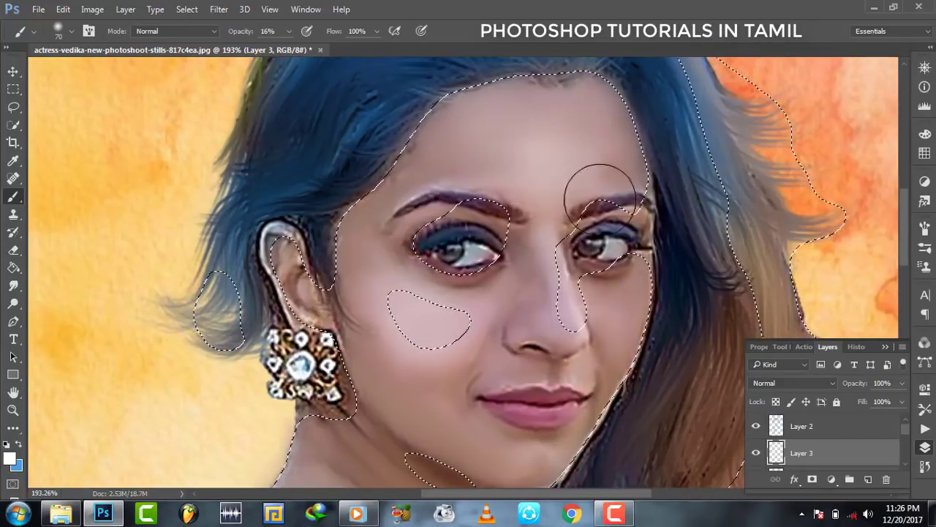
{"action": "scroll", "coordinate": [595, 188], "scroll_direction": "down", "scroll_amount": 3}
{"action": "key", "text": "bracketleft"}
{"action": "key", "text": "bracketleft"}
{"action": "key", "text": "bracketleft"}
{"action": "key", "text": "bracketleft"}
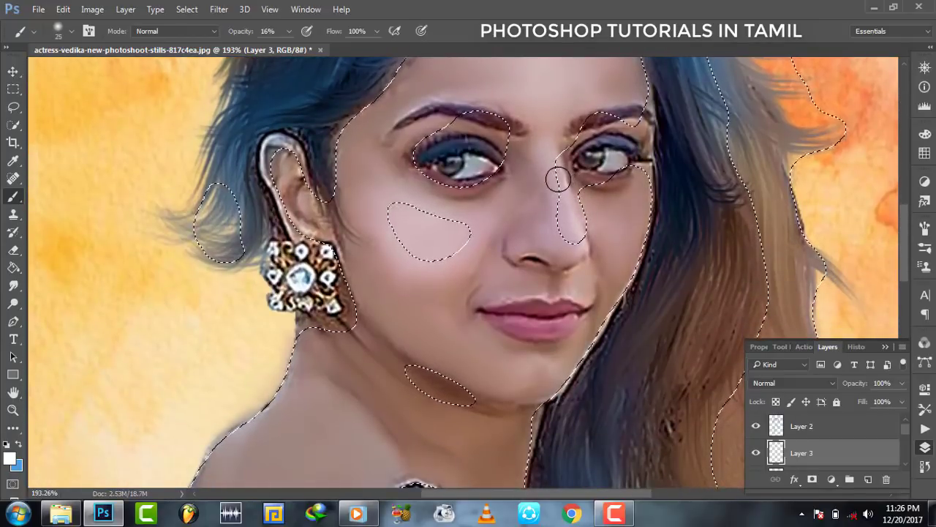
{"action": "scroll", "coordinate": [512, 292], "scroll_direction": "down", "scroll_amount": 2}
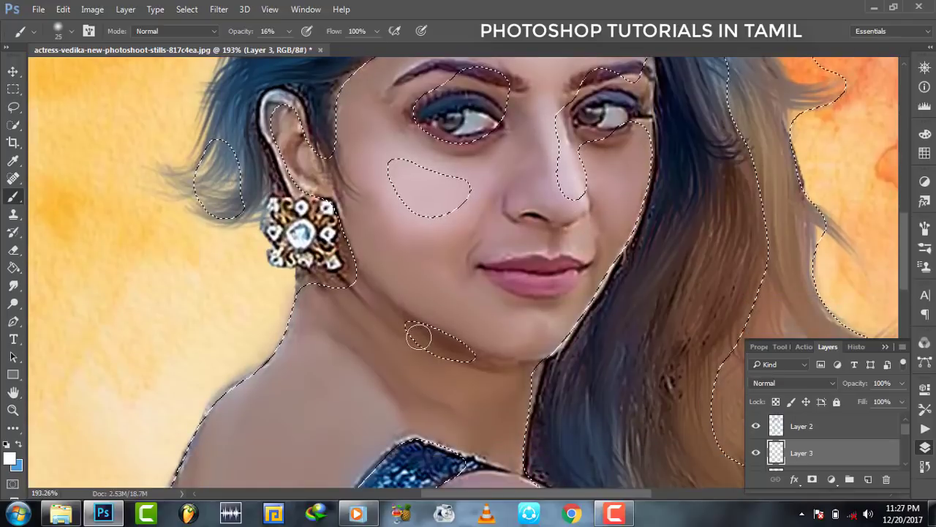
{"action": "scroll", "coordinate": [330, 338], "scroll_direction": "down", "scroll_amount": 5}
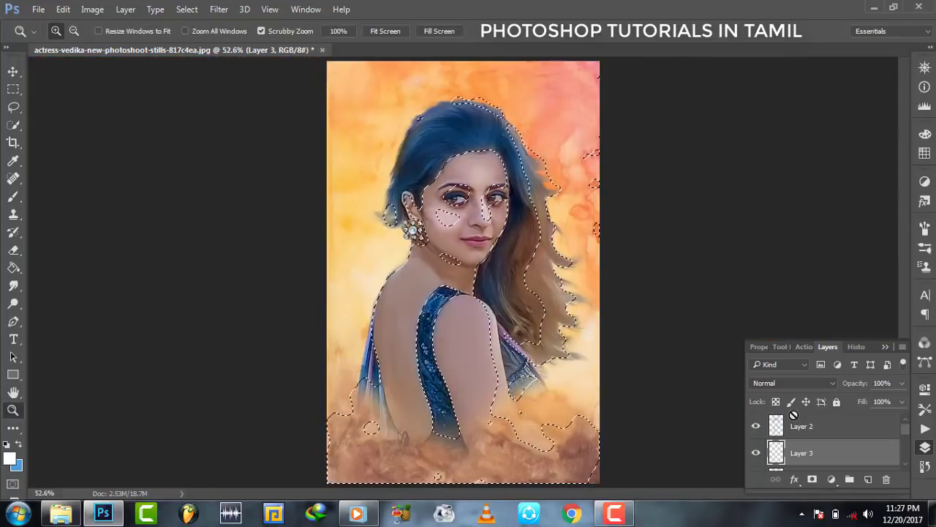
Magnify the face and hide Layer 3 to compare the highlights before and after.
{"action": "left_click_drag", "start_coordinate": [475, 213], "coordinate": [512, 214]}
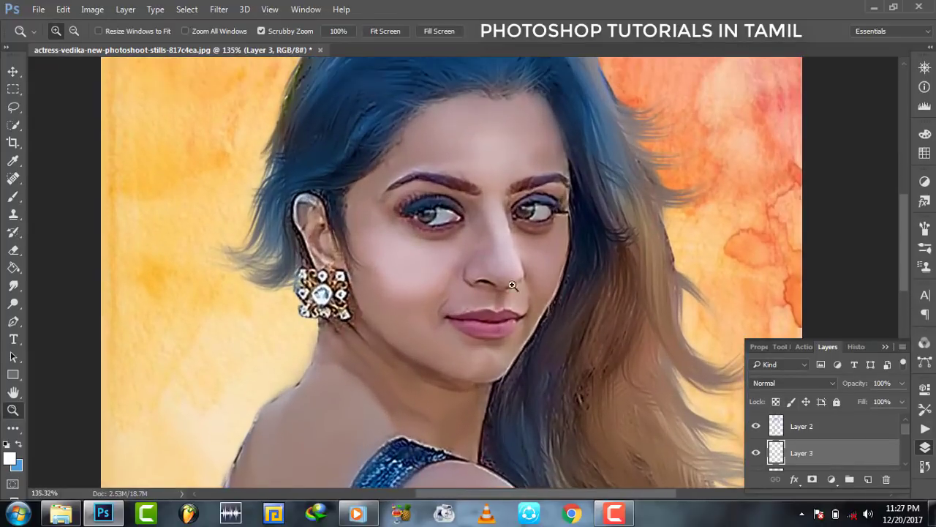
{"action": "scroll", "coordinate": [475, 220], "scroll_direction": "up", "scroll_amount": 2}
{"action": "left_click", "coordinate": [755, 454]}
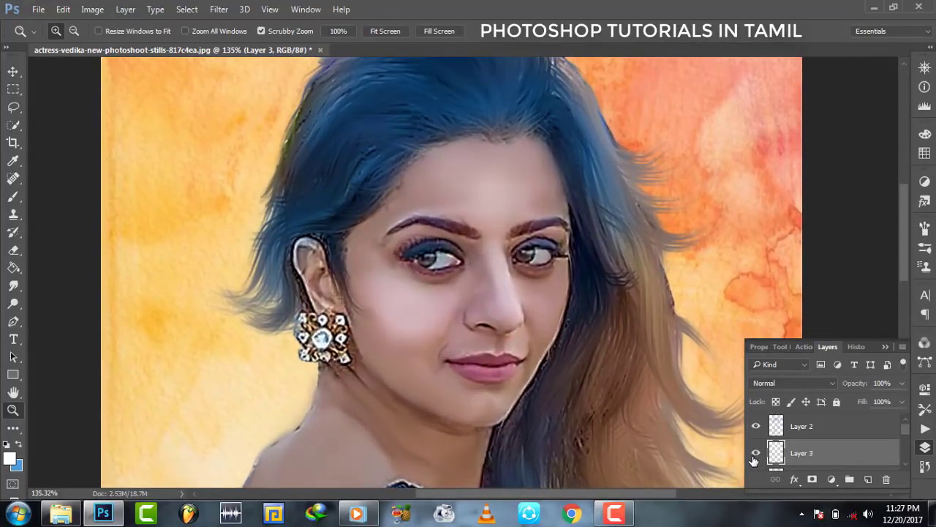
{"action": "scroll", "coordinate": [537, 283], "scroll_direction": "up", "scroll_amount": 2}
{"action": "key", "text": "e"}
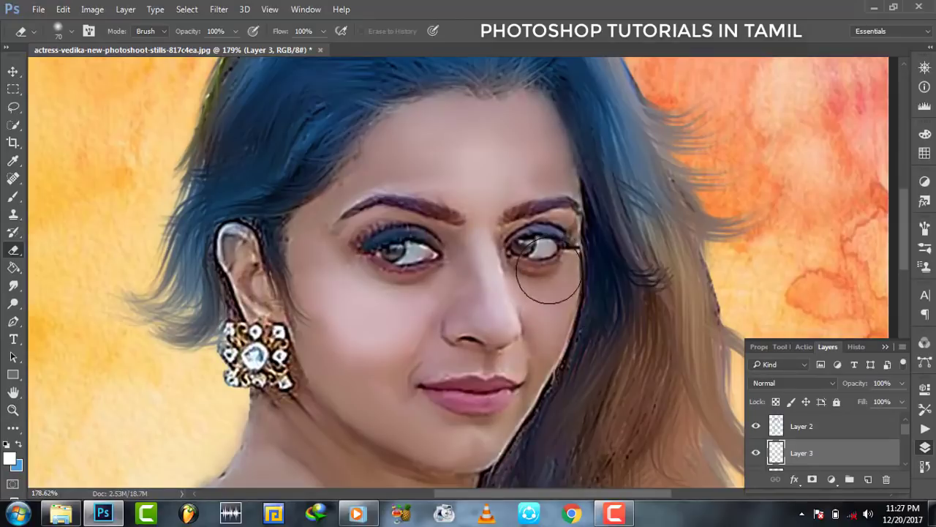
{"action": "scroll", "coordinate": [558, 304], "scroll_direction": "down", "scroll_amount": 4}
{"action": "scroll", "coordinate": [564, 320], "scroll_direction": "down", "scroll_amount": 2}
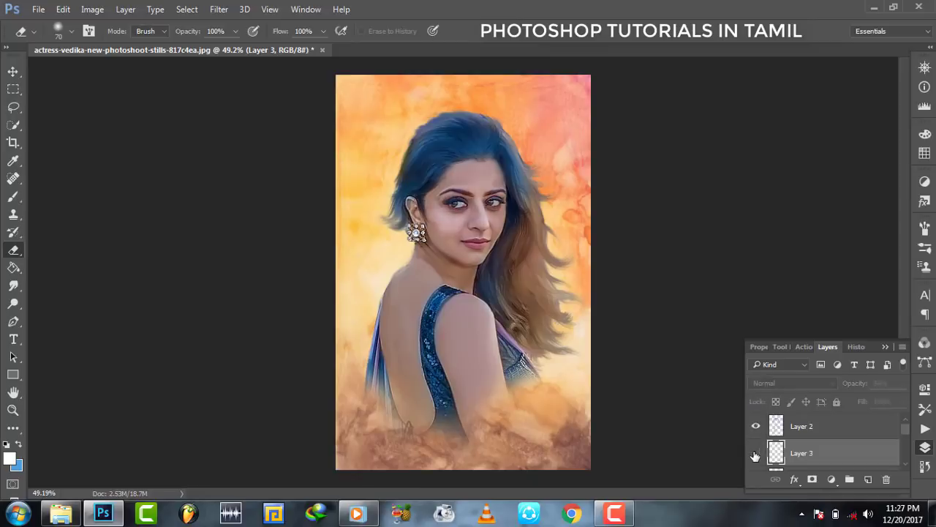
{"action": "scroll", "coordinate": [837, 453], "scroll_direction": "down", "scroll_amount": 1}
{"action": "left_click", "coordinate": [849, 464]}
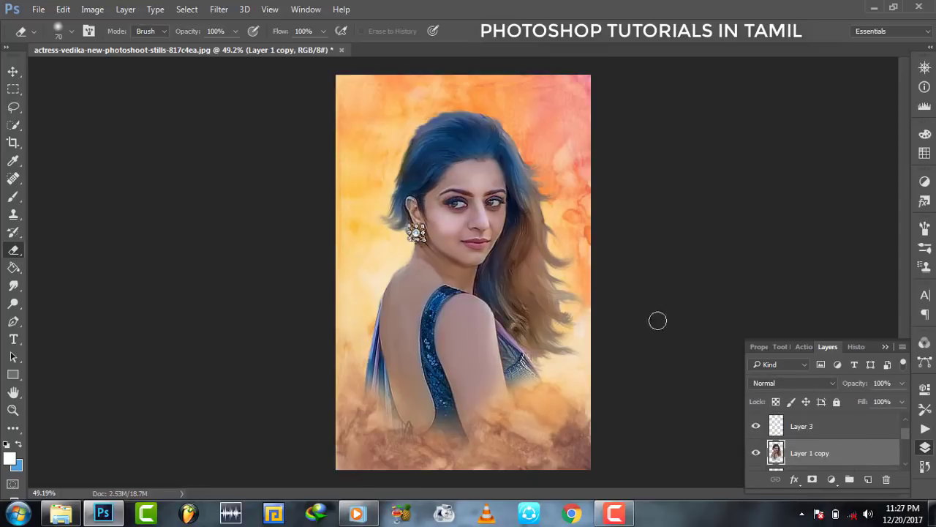
{"action": "left_click", "coordinate": [12, 71]}
{"action": "left_click", "coordinate": [187, 9]}
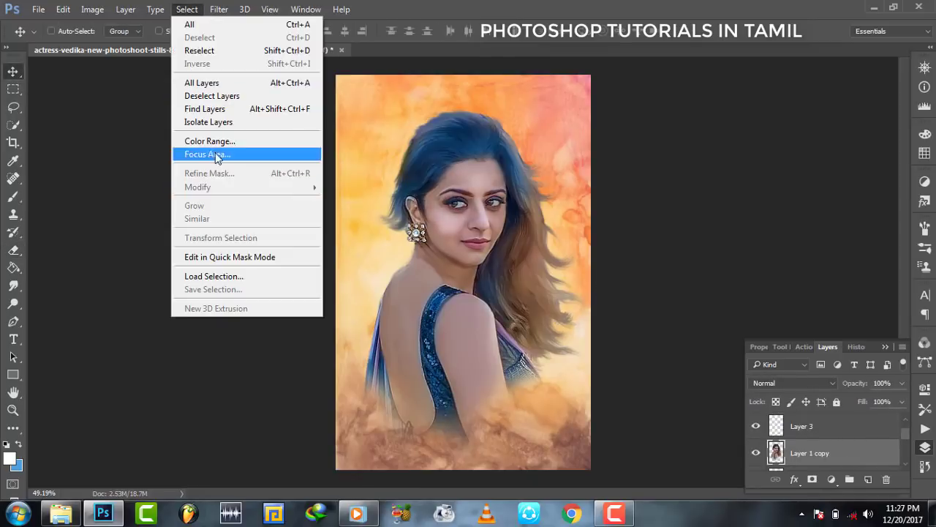
{"action": "left_click", "coordinate": [217, 141]}
{"action": "left_click", "coordinate": [688, 62]}
{"action": "left_click", "coordinate": [690, 188]}
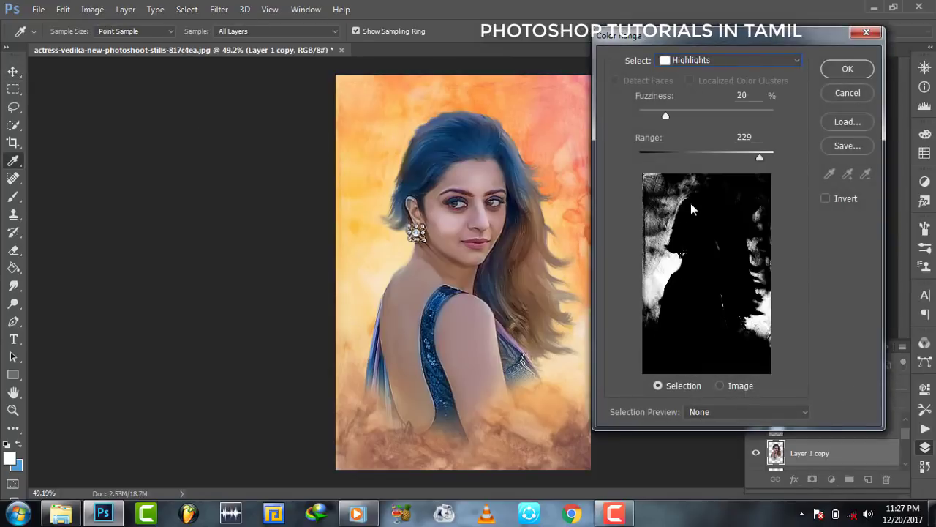
{"action": "mouse_move", "coordinate": [754, 160]}
{"action": "left_mouse_down"}
{"action": "mouse_move", "coordinate": [703, 160]}
{"action": "mouse_move", "coordinate": [740, 161]}
{"action": "left_mouse_up"}
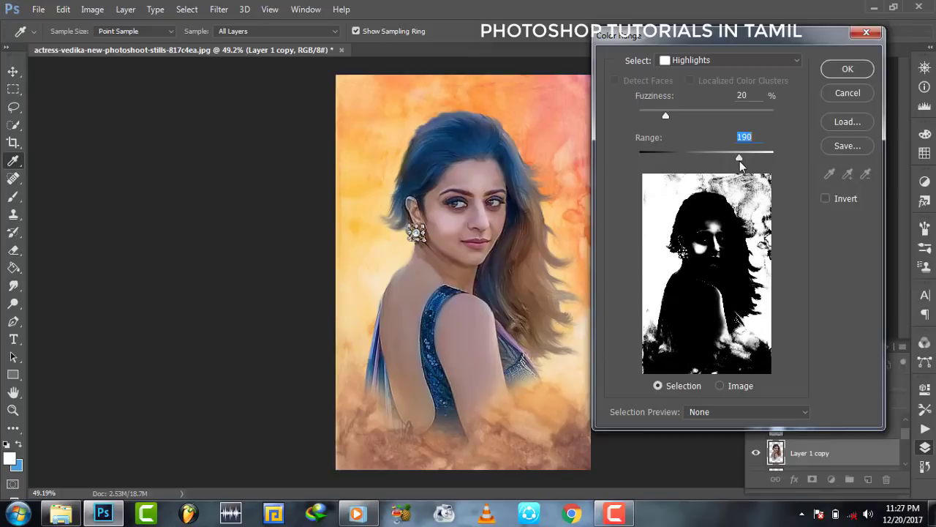
{"action": "left_click", "coordinate": [687, 62]}
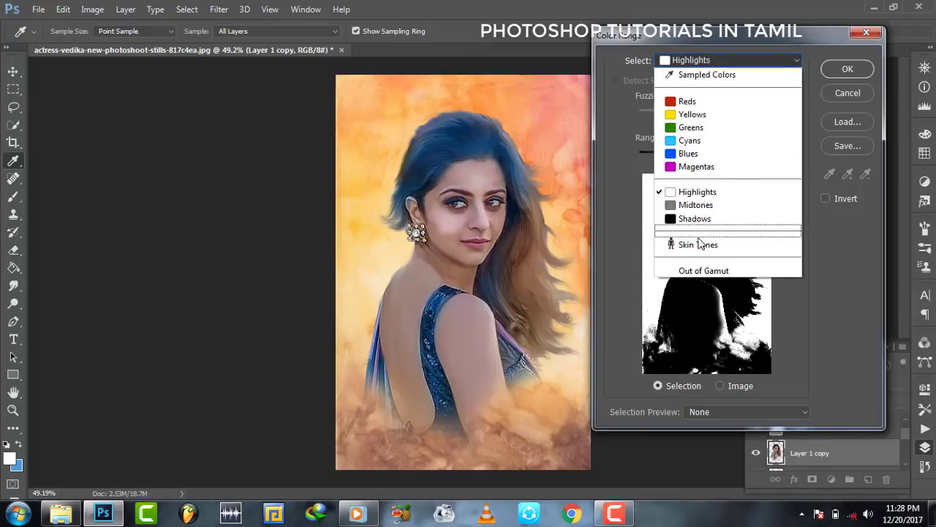
{"action": "left_click", "coordinate": [696, 245]}
{"action": "mouse_move", "coordinate": [668, 116]}
{"action": "left_mouse_down"}
{"action": "mouse_move", "coordinate": [697, 117]}
{"action": "mouse_move", "coordinate": [669, 116]}
{"action": "left_mouse_up"}
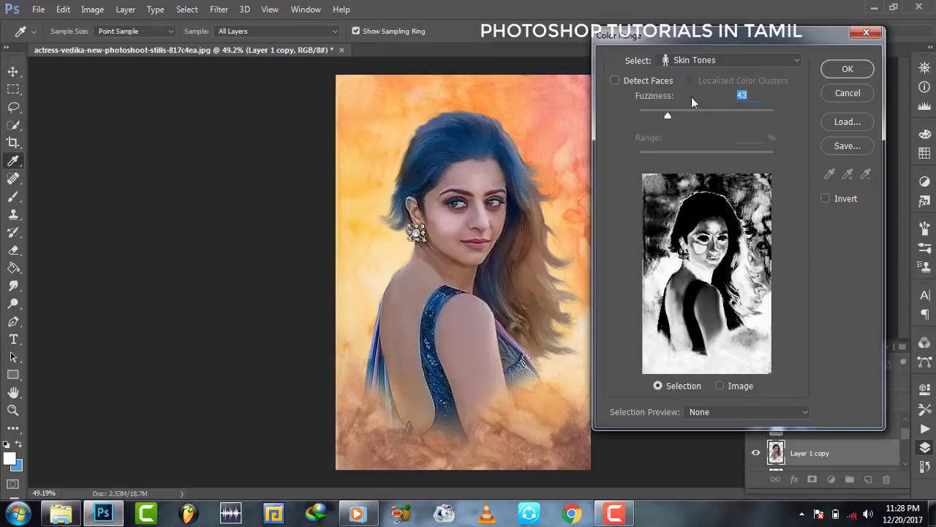
{"action": "left_click", "coordinate": [695, 60]}
{"action": "left_click", "coordinate": [695, 203]}
{"action": "left_click", "coordinate": [694, 60]}
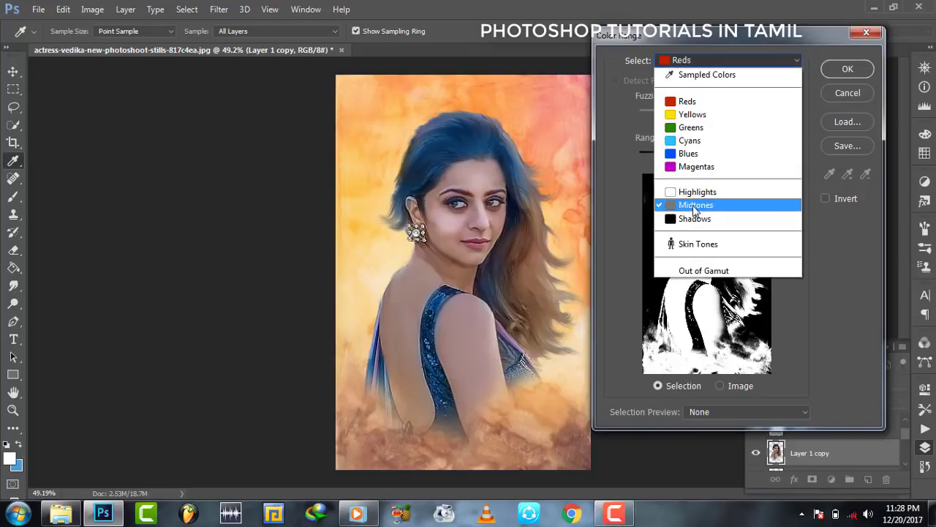
{"action": "left_click", "coordinate": [693, 217]}
{"action": "mouse_move", "coordinate": [688, 156]}
{"action": "left_mouse_down"}
{"action": "mouse_move", "coordinate": [723, 157]}
{"action": "mouse_move", "coordinate": [664, 156]}
{"action": "mouse_move", "coordinate": [752, 158]}
{"action": "mouse_move", "coordinate": [713, 163]}
{"action": "mouse_move", "coordinate": [729, 161]}
{"action": "left_mouse_up"}
{"action": "left_click", "coordinate": [702, 60]}
{"action": "left_click", "coordinate": [710, 203]}
{"action": "left_click", "coordinate": [849, 70]}
{"action": "key", "text": "v"}
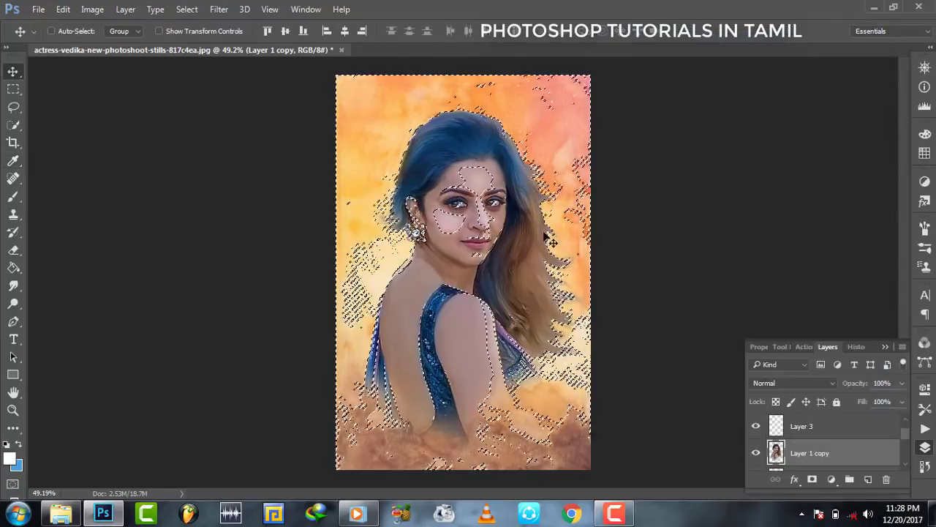
{"action": "key", "text": "ctrl+d"}
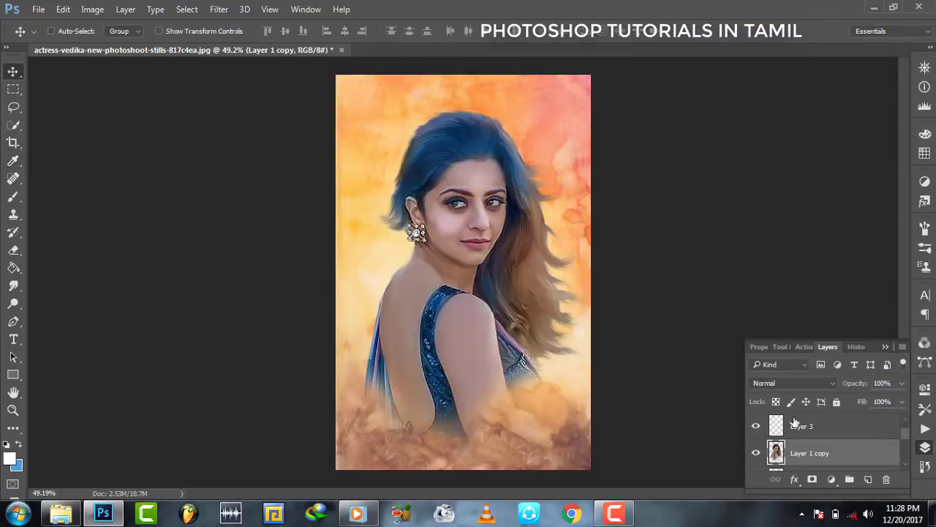
Step through Layers 2 and 3 and hide the orange watercolour background layer.
{"action": "left_click", "coordinate": [786, 433]}
{"action": "left_click", "coordinate": [781, 452]}
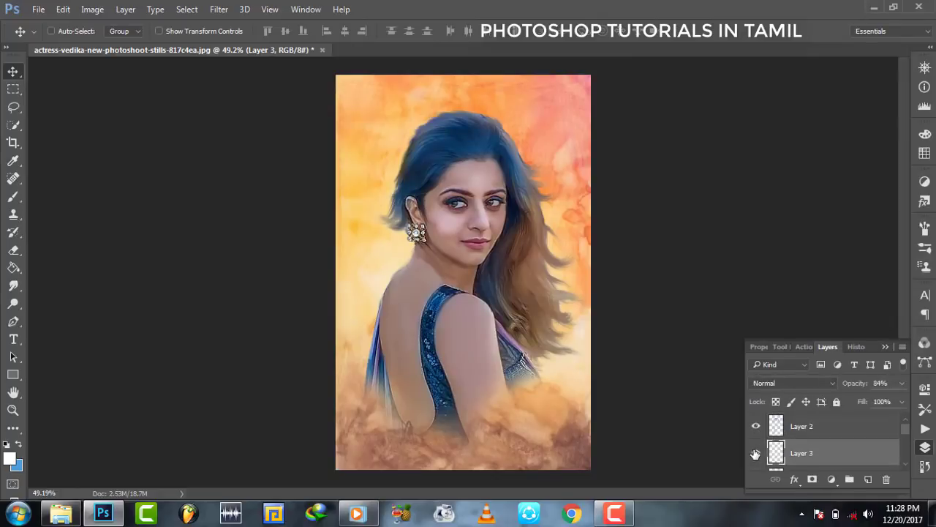
{"action": "scroll", "coordinate": [819, 454], "scroll_direction": "down", "scroll_amount": 1}
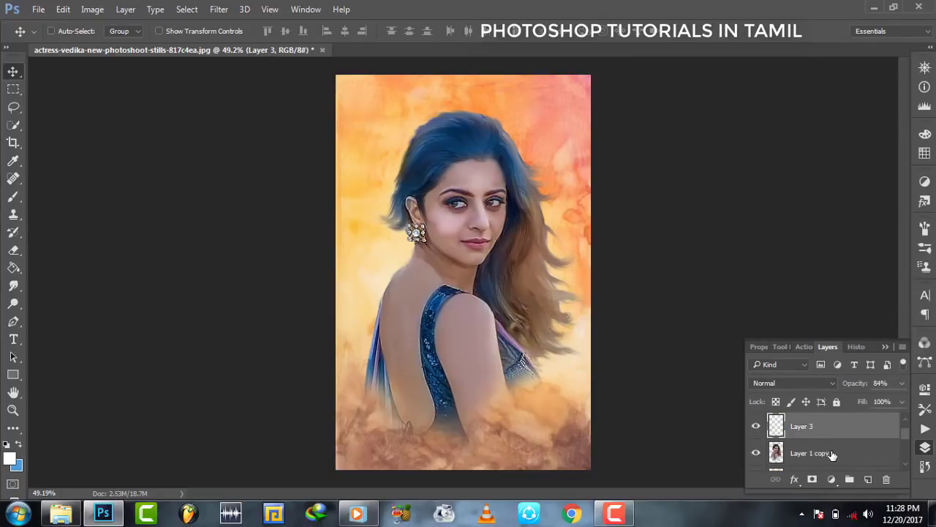
{"action": "scroll", "coordinate": [830, 445], "scroll_direction": "up", "scroll_amount": 1}
{"action": "left_click", "coordinate": [824, 435]}
{"action": "scroll", "coordinate": [823, 446], "scroll_direction": "down", "scroll_amount": 2}
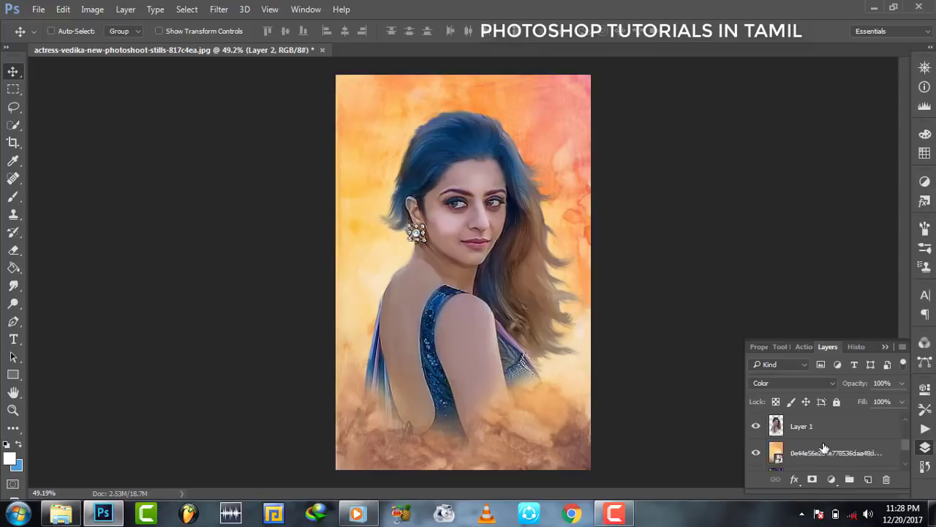
{"action": "left_click", "coordinate": [757, 455]}
{"action": "scroll", "coordinate": [814, 457], "scroll_direction": "down", "scroll_amount": 2}
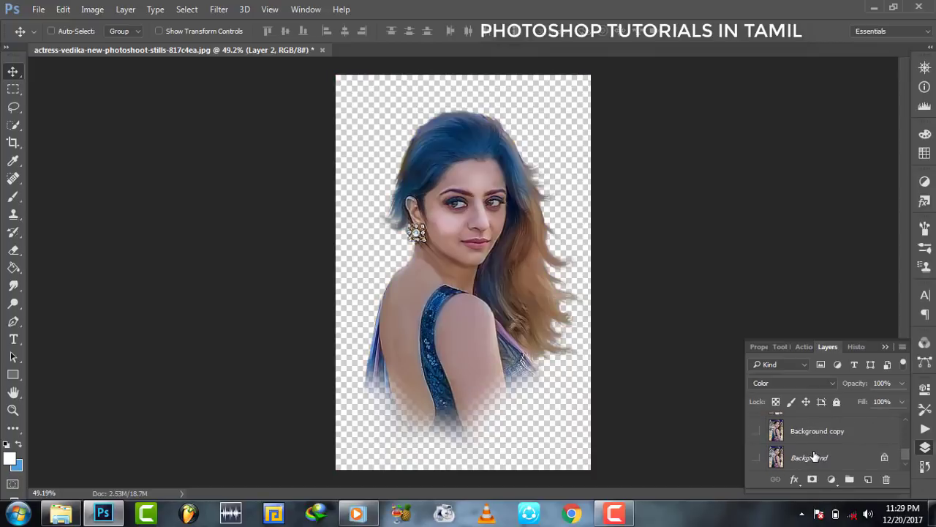
{"action": "scroll", "coordinate": [814, 456], "scroll_direction": "up", "scroll_amount": 4}
Stamp the visible portrait into Layer 4 with Image > Apply Image.
{"action": "left_click", "coordinate": [91, 8]}
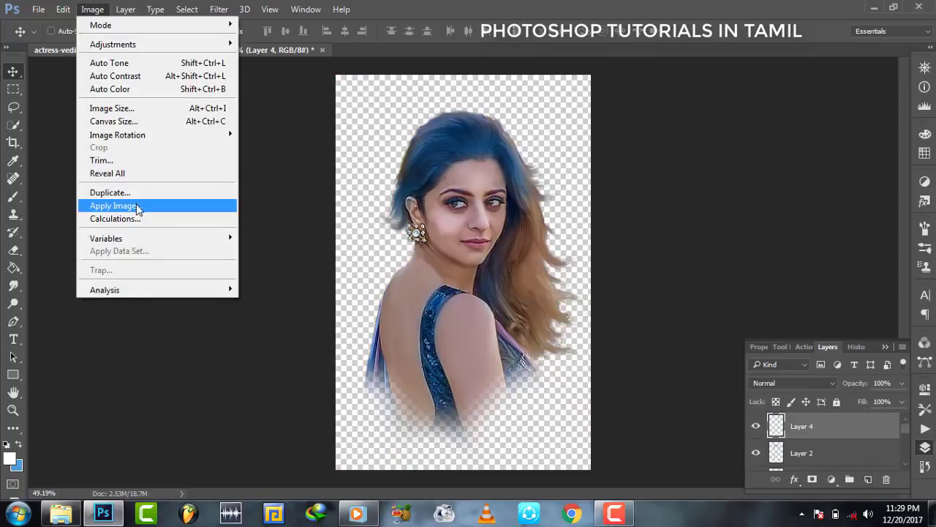
{"action": "left_click", "coordinate": [139, 206]}
{"action": "key", "text": "Return"}
{"action": "scroll", "coordinate": [758, 454], "scroll_direction": "down", "scroll_amount": 3}
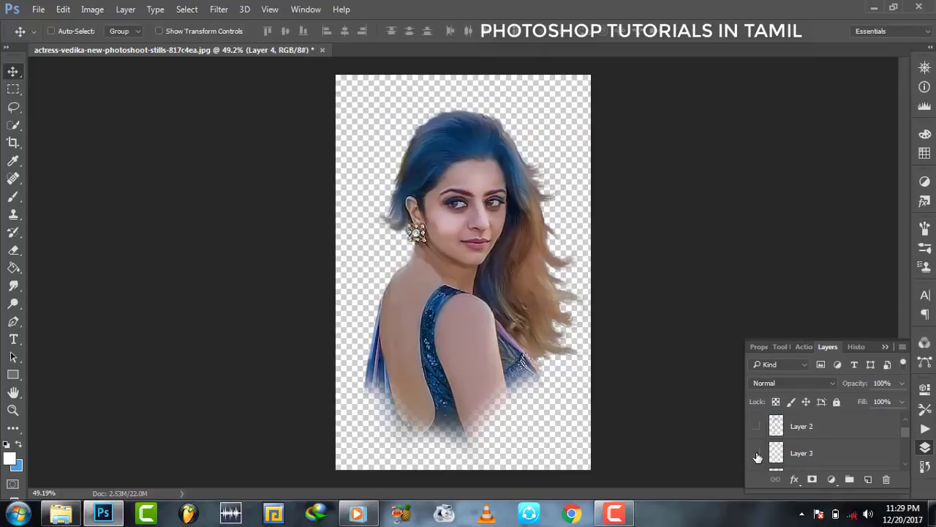
Show the orange background again and group Layer 1 and Layer 1 copy into Group 1.
{"action": "left_click", "coordinate": [756, 453]}
{"action": "scroll", "coordinate": [816, 436], "scroll_direction": "up", "scroll_amount": 3}
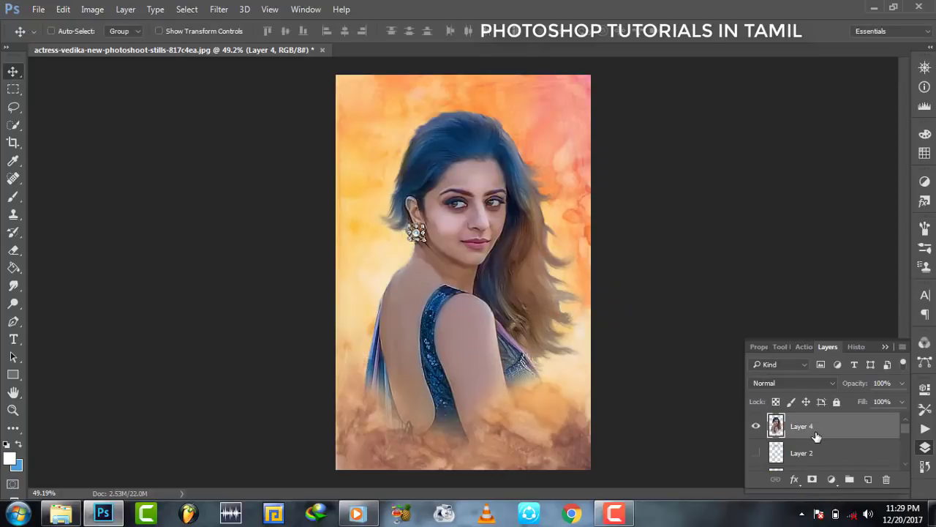
{"action": "scroll", "coordinate": [824, 450], "scroll_direction": "down", "scroll_amount": 3}
{"action": "left_click", "coordinate": [824, 450], "text": "shift"}
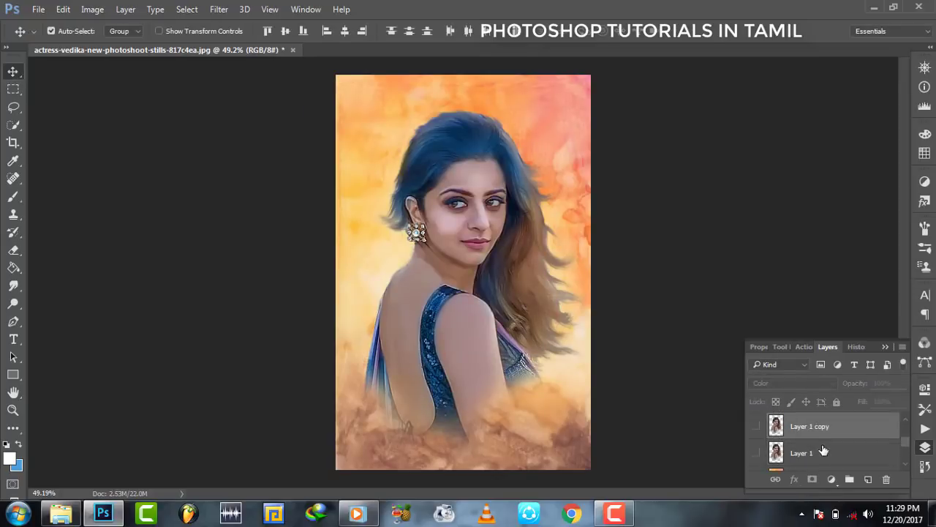
{"action": "key", "text": "ctrl+g"}
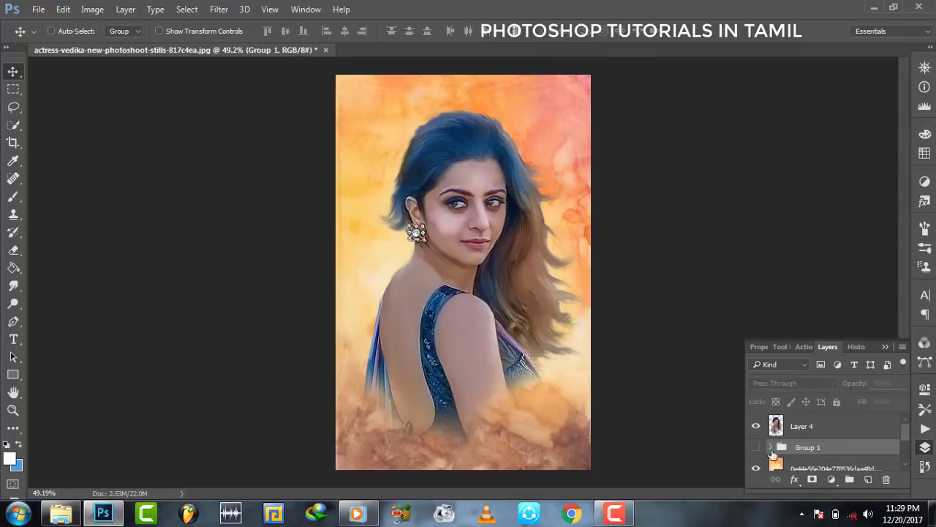
{"action": "left_click", "coordinate": [805, 430]}
Zoom in on the face to 200%.
{"action": "left_click", "coordinate": [12, 410]}
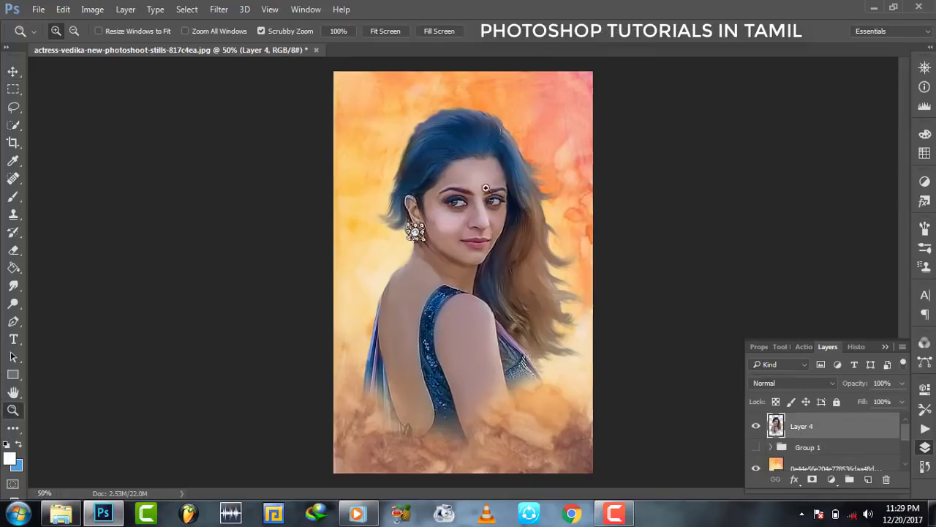
{"action": "left_click", "coordinate": [469, 230]}
{"action": "left_click", "coordinate": [464, 171]}
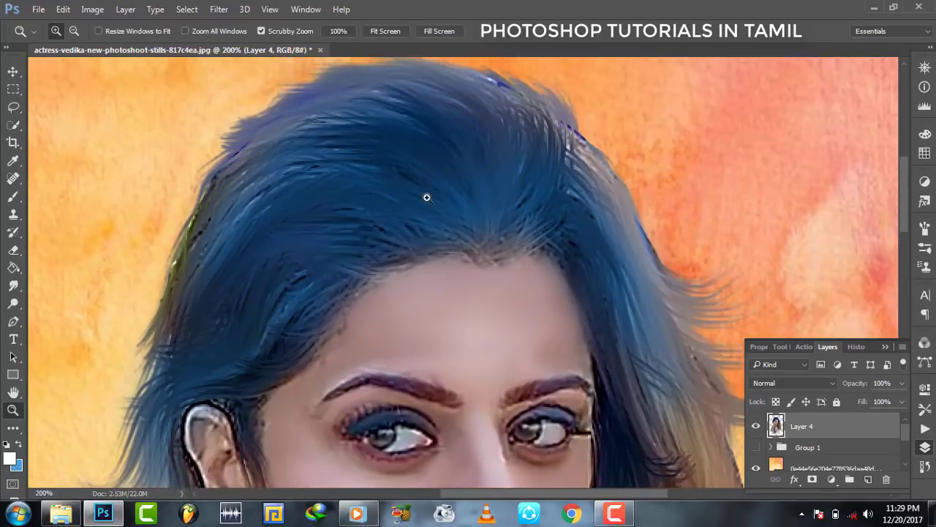
{"action": "right_click", "coordinate": [427, 197]}
{"action": "left_click", "coordinate": [468, 208]}
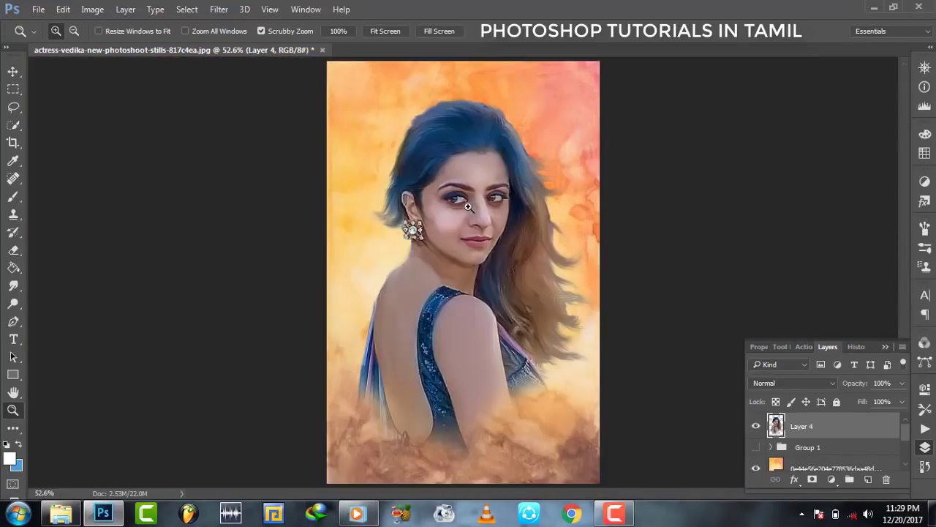
{"action": "left_click", "coordinate": [497, 177]}
{"action": "left_click", "coordinate": [495, 175]}
{"action": "right_click", "coordinate": [440, 193]}
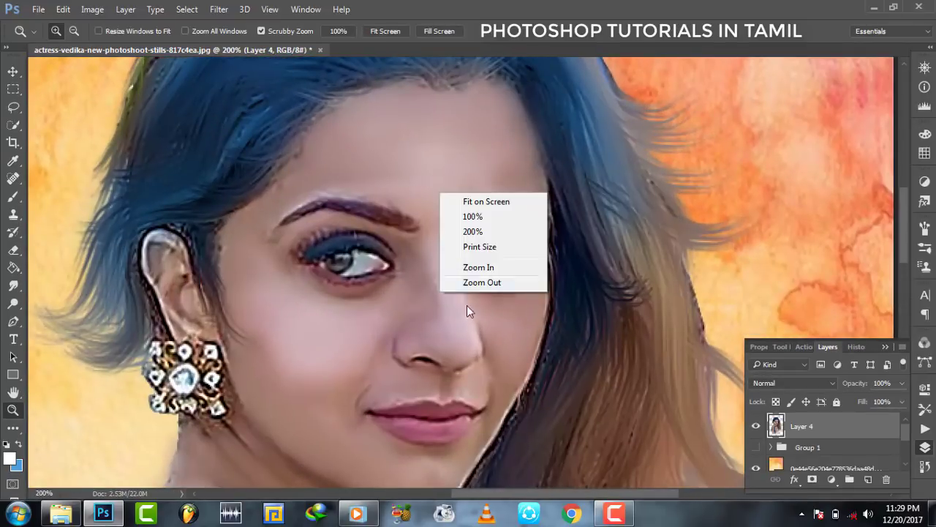
{"action": "left_click", "coordinate": [487, 201]}
{"action": "left_click", "coordinate": [461, 327]}
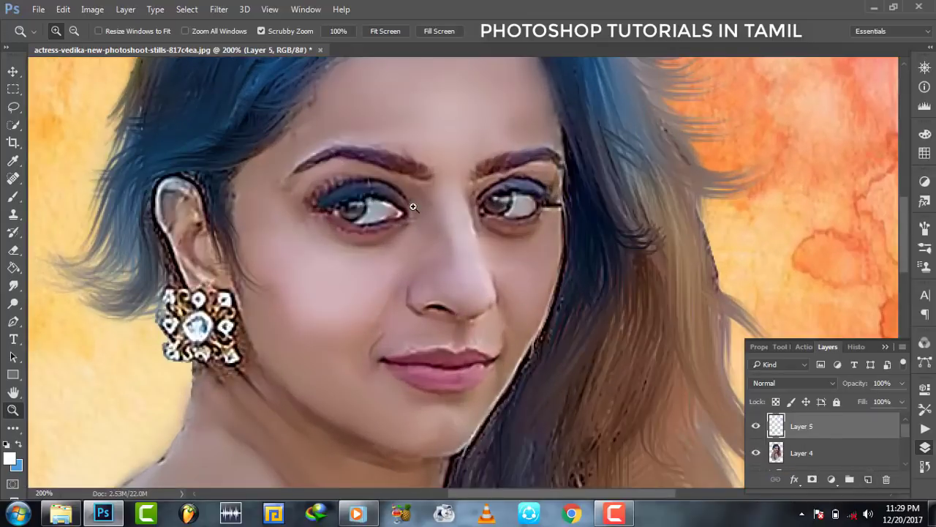
{"action": "scroll", "coordinate": [413, 207], "scroll_direction": "up", "scroll_amount": 3}
Smudge the face, neck and shoulder skin smooth at 36% strength.
{"action": "key", "text": "r"}
{"action": "right_click", "coordinate": [413, 181]}
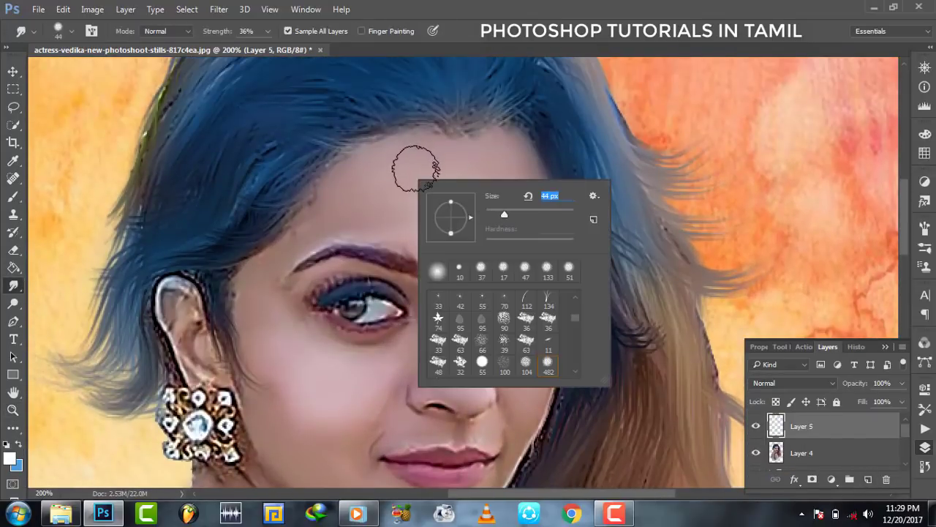
{"action": "key", "text": "Return"}
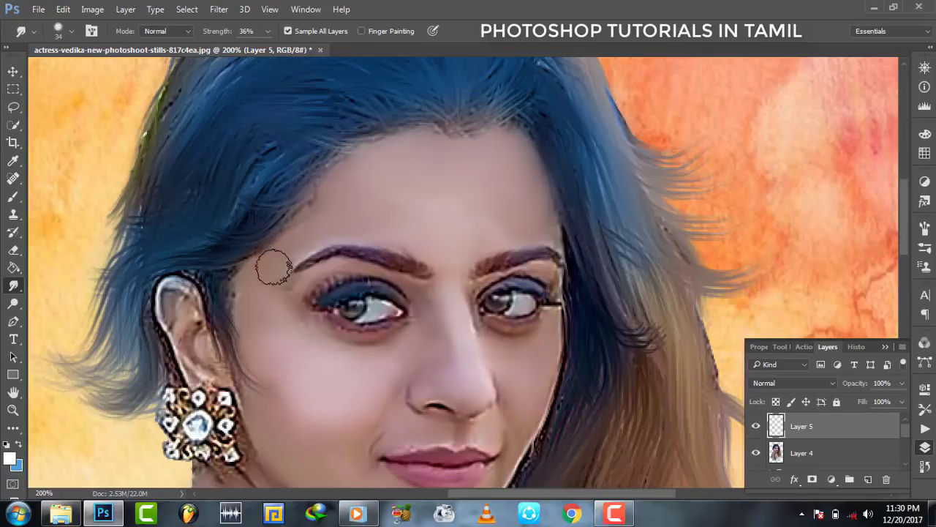
{"action": "scroll", "coordinate": [281, 307], "scroll_direction": "down", "scroll_amount": 5}
{"action": "scroll", "coordinate": [300, 324], "scroll_direction": "down", "scroll_amount": 1}
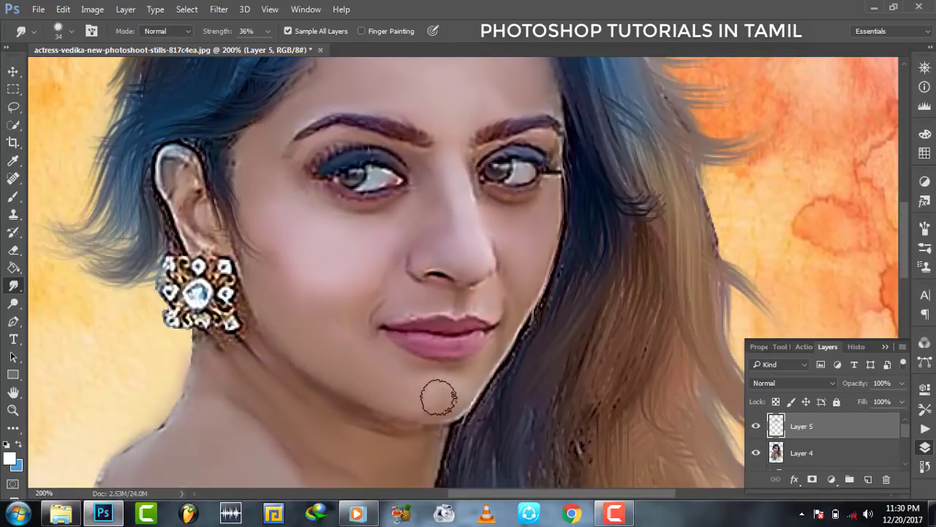
{"action": "scroll", "coordinate": [337, 363], "scroll_direction": "down", "scroll_amount": 3}
{"action": "scroll", "coordinate": [249, 322], "scroll_direction": "down", "scroll_amount": 1}
{"action": "mouse_move", "coordinate": [202, 309]}
{"action": "left_mouse_down"}
{"action": "mouse_move", "coordinate": [146, 353]}
{"action": "mouse_move", "coordinate": [173, 328]}
{"action": "mouse_move", "coordinate": [273, 387]}
{"action": "mouse_move", "coordinate": [319, 349]}
{"action": "mouse_move", "coordinate": [402, 340]}
{"action": "left_mouse_up"}
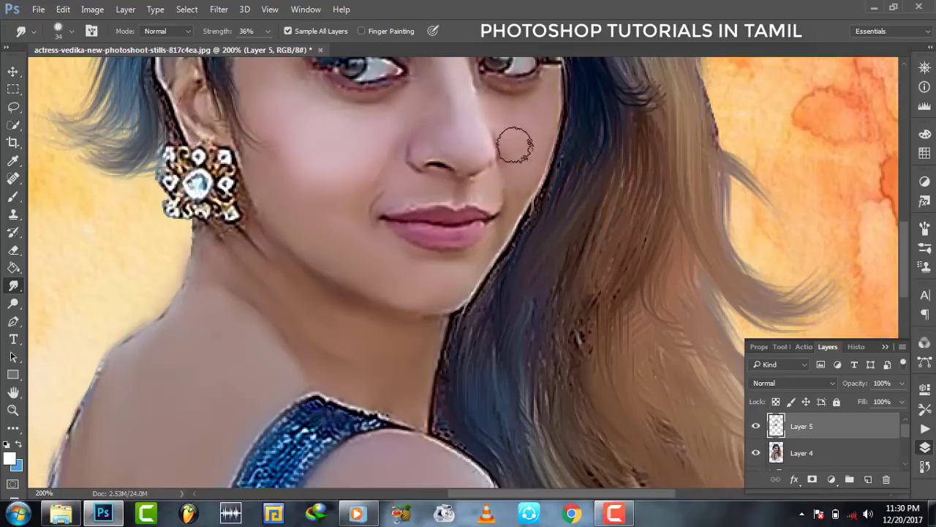
{"action": "key", "text": "ctrl+0"}
Duplicate Layer 4 twice in the Layers panel, creating Layer 4 copy 2.
{"action": "left_click_drag", "start_coordinate": [836, 425], "coordinate": [886, 479]}
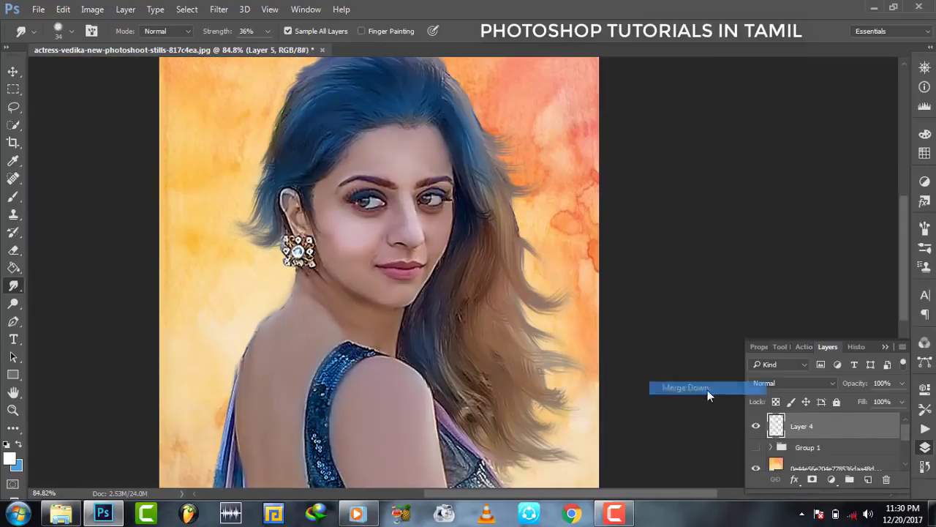
{"action": "scroll", "coordinate": [398, 371], "scroll_direction": "down", "scroll_amount": 3}
{"action": "scroll", "coordinate": [836, 434], "scroll_direction": "up", "scroll_amount": 3}
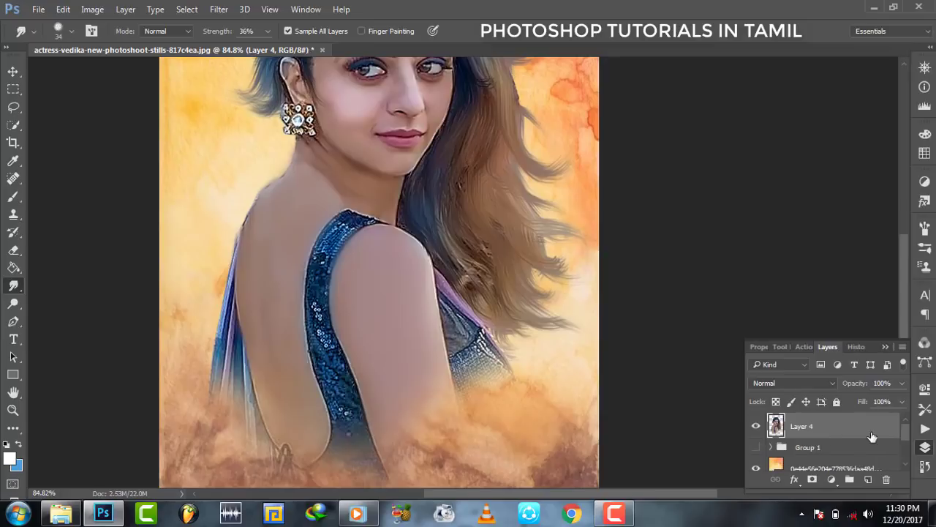
{"action": "left_click_drag", "start_coordinate": [812, 425], "coordinate": [868, 479]}
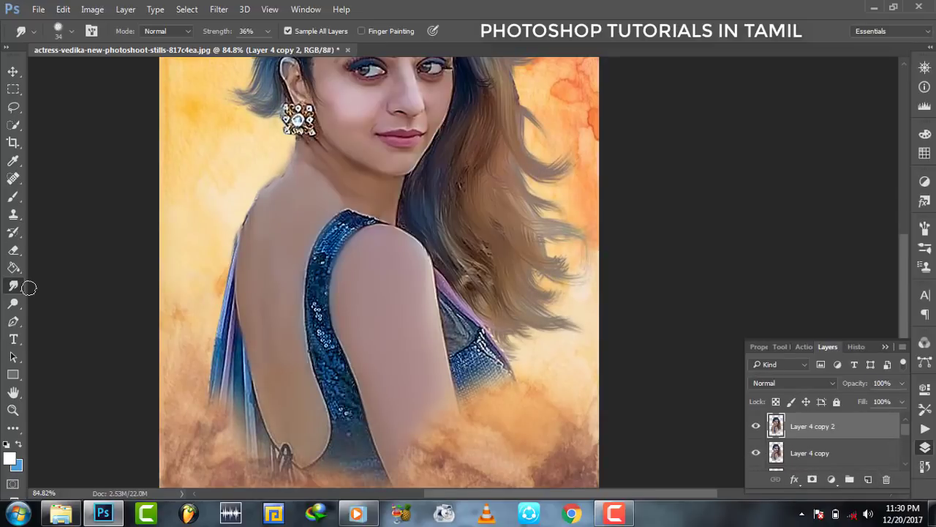
Set an 86 px toning brush and burn the arm up toward the shoulder.
{"action": "left_click", "coordinate": [13, 304]}
{"action": "right_click", "coordinate": [374, 275]}
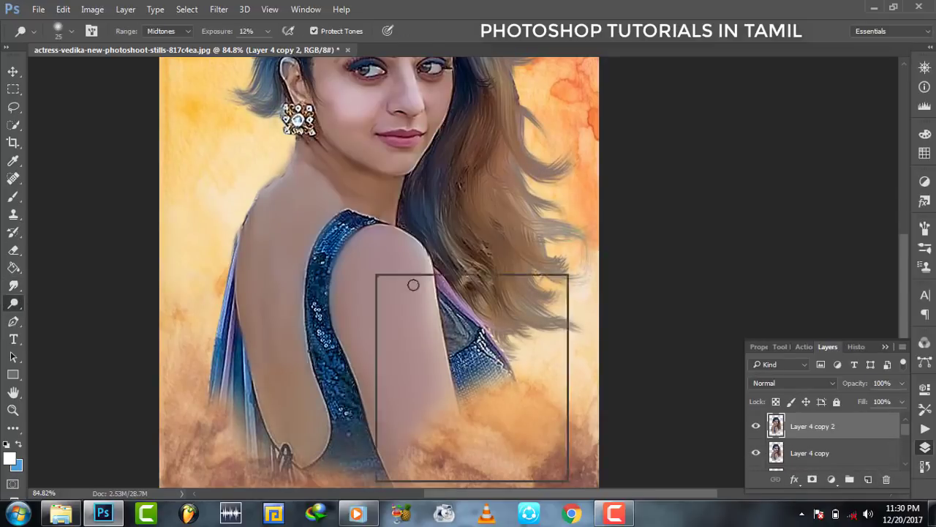
{"action": "left_click", "coordinate": [281, 234]}
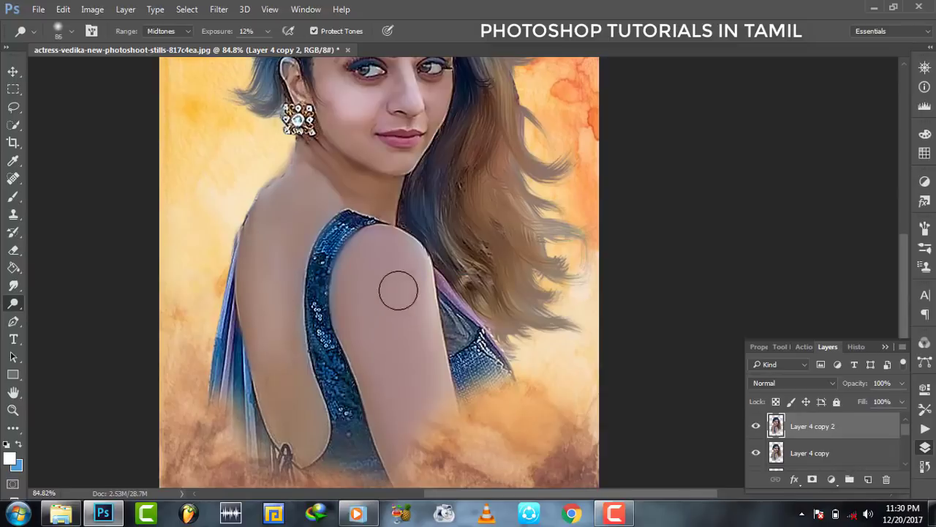
{"action": "right_click", "coordinate": [14, 303]}
{"action": "left_click", "coordinate": [60, 313]}
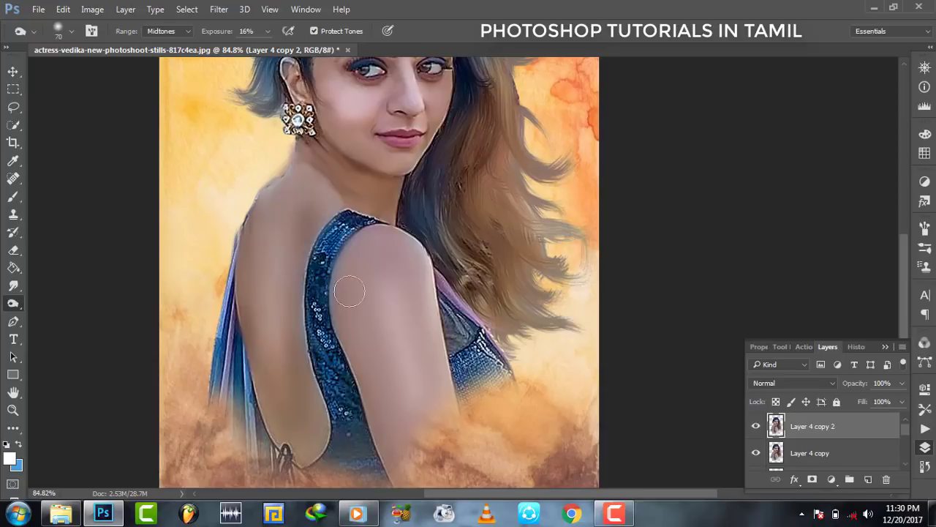
{"action": "left_click_drag", "start_coordinate": [351, 292], "coordinate": [382, 412]}
{"action": "left_click_drag", "start_coordinate": [413, 250], "coordinate": [376, 402]}
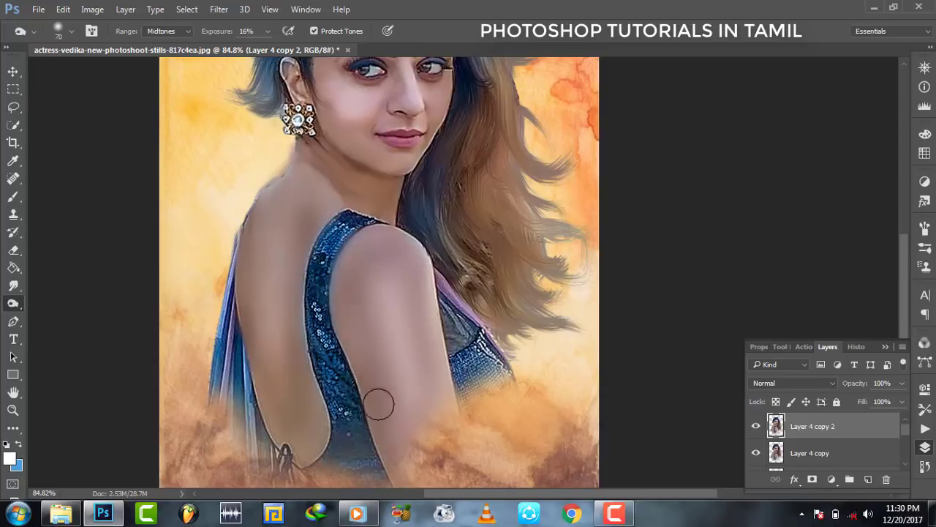
Switch back to the Dodge tool and adjust its brush size while zooming in.
{"action": "scroll", "coordinate": [308, 278], "scroll_direction": "up", "scroll_amount": 3}
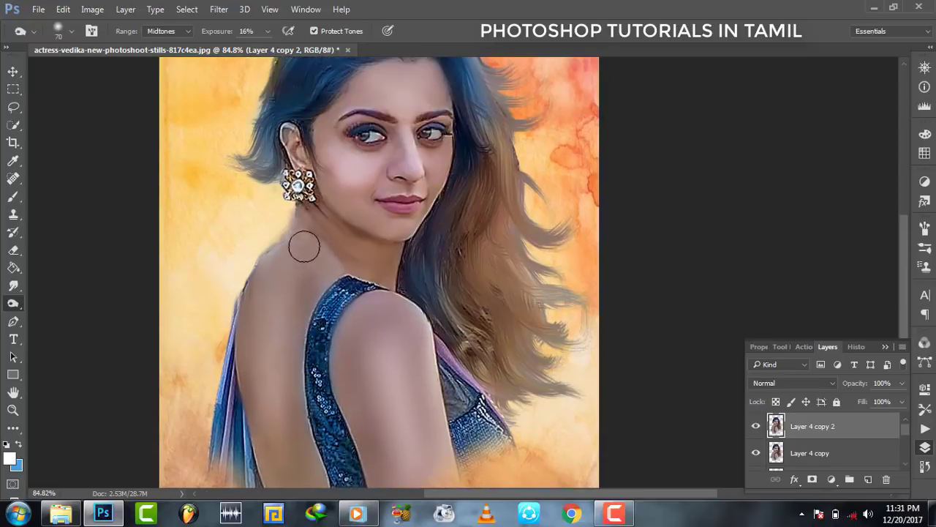
{"action": "scroll", "coordinate": [278, 292], "scroll_direction": "down", "scroll_amount": 2}
{"action": "right_click", "coordinate": [13, 303]}
{"action": "left_click", "coordinate": [69, 316]}
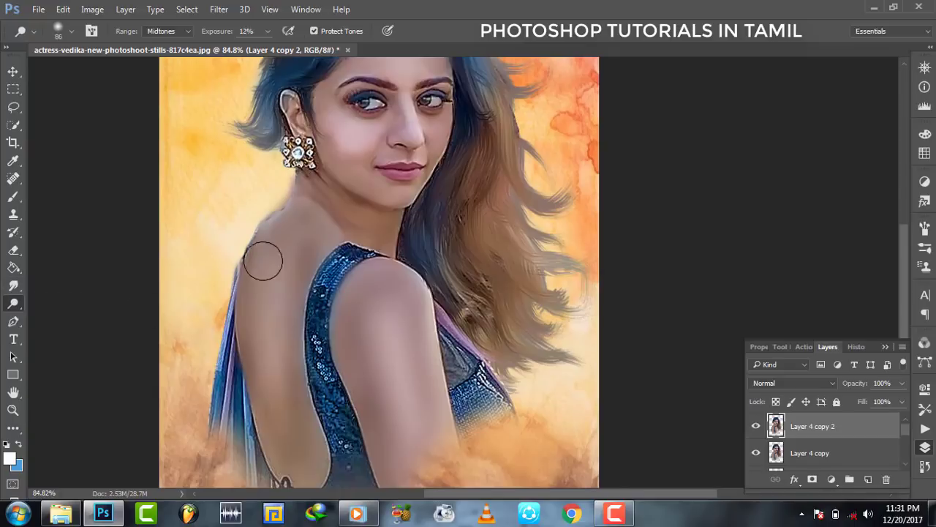
{"action": "scroll", "coordinate": [390, 310], "scroll_direction": "down", "scroll_amount": 3}
{"action": "scroll", "coordinate": [505, 269], "scroll_direction": "down", "scroll_amount": 2}
{"action": "scroll", "coordinate": [505, 269], "scroll_direction": "up", "scroll_amount": 2}
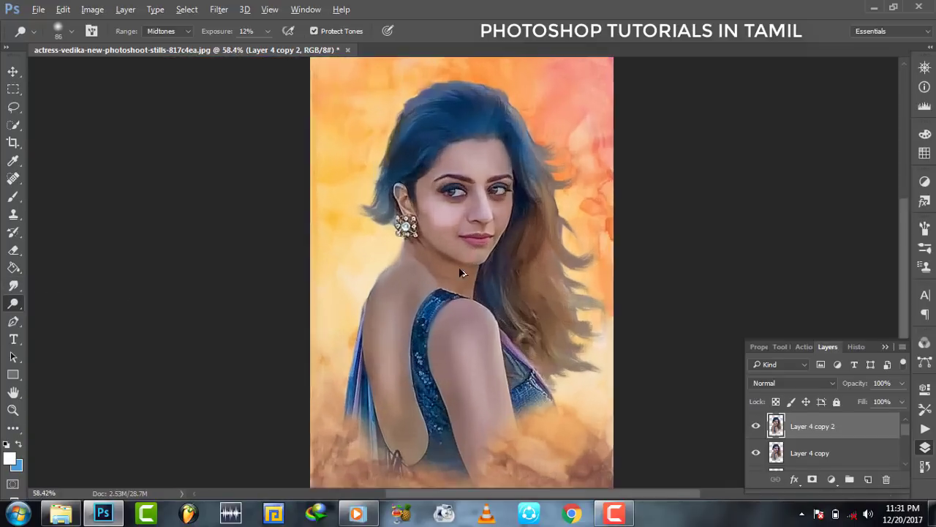
{"action": "scroll", "coordinate": [468, 269], "scroll_direction": "up", "scroll_amount": 3}
{"action": "scroll", "coordinate": [498, 271], "scroll_direction": "up", "scroll_amount": 1}
{"action": "scroll", "coordinate": [527, 275], "scroll_direction": "up", "scroll_amount": 1}
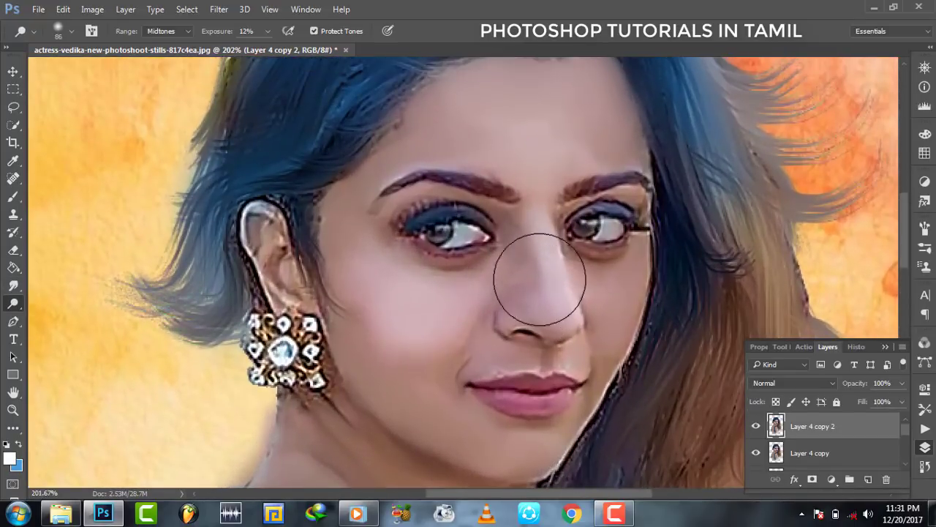
{"action": "right_click", "coordinate": [447, 302]}
{"action": "key", "text": "Return"}
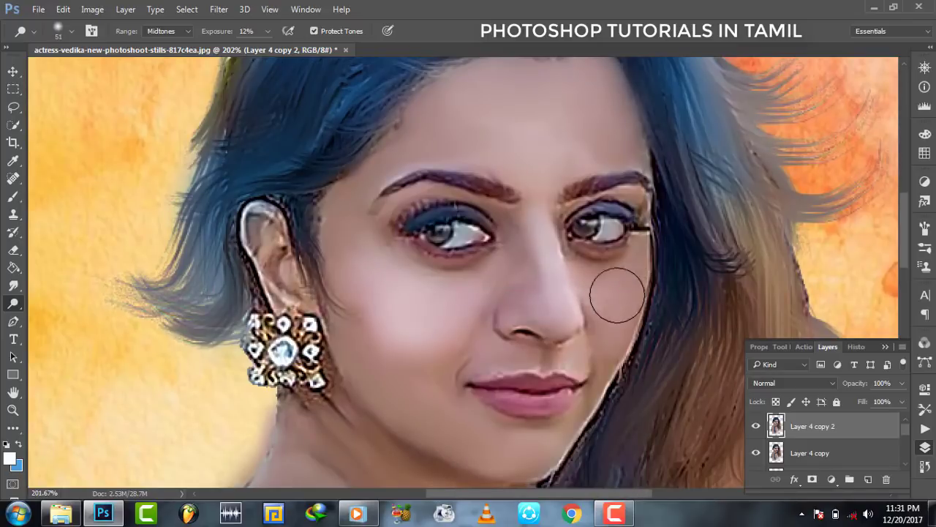
Shrink the dodge brush to 17 px, then smaller for fine nose detail.
{"action": "scroll", "coordinate": [545, 214], "scroll_direction": "up", "scroll_amount": 1}
{"action": "right_click", "coordinate": [639, 284]}
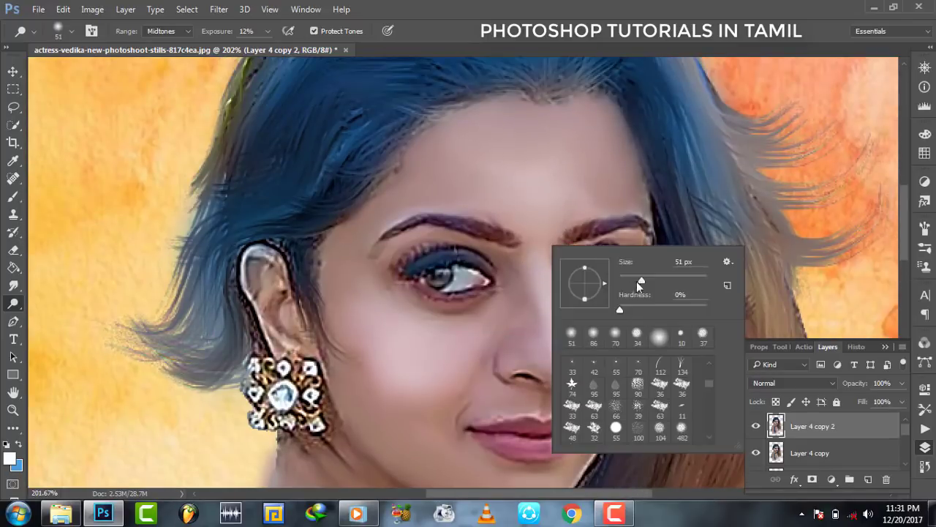
{"action": "key", "text": "Return"}
{"action": "scroll", "coordinate": [566, 363], "scroll_direction": "up", "scroll_amount": 4}
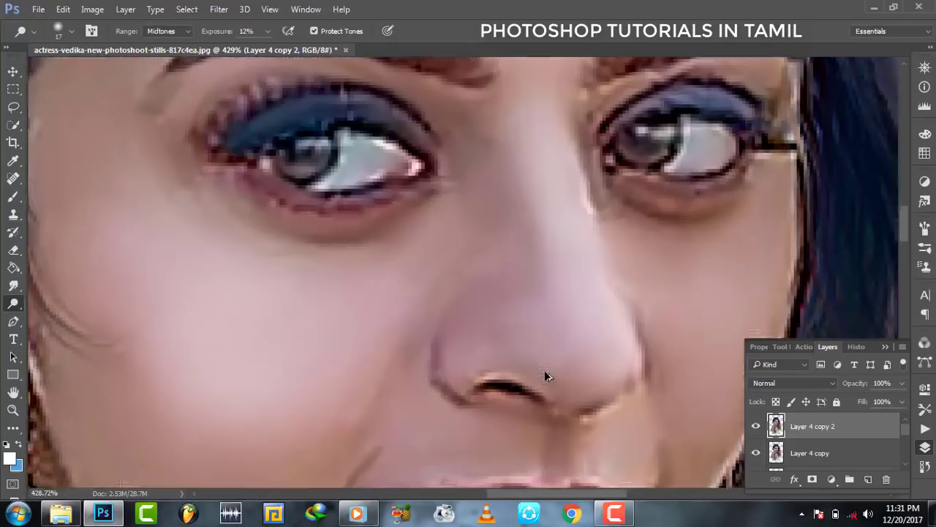
{"action": "key", "text": "bracketleft"}
{"action": "key", "text": "bracketleft"}
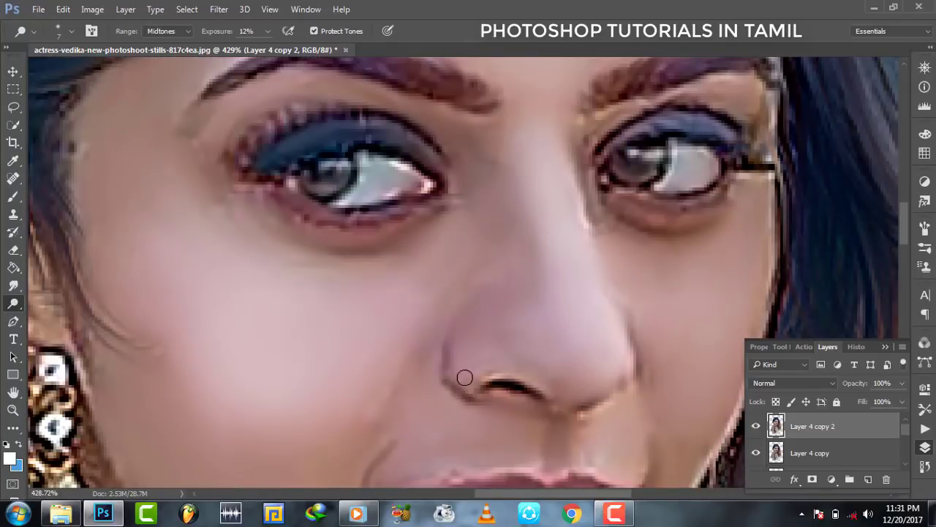
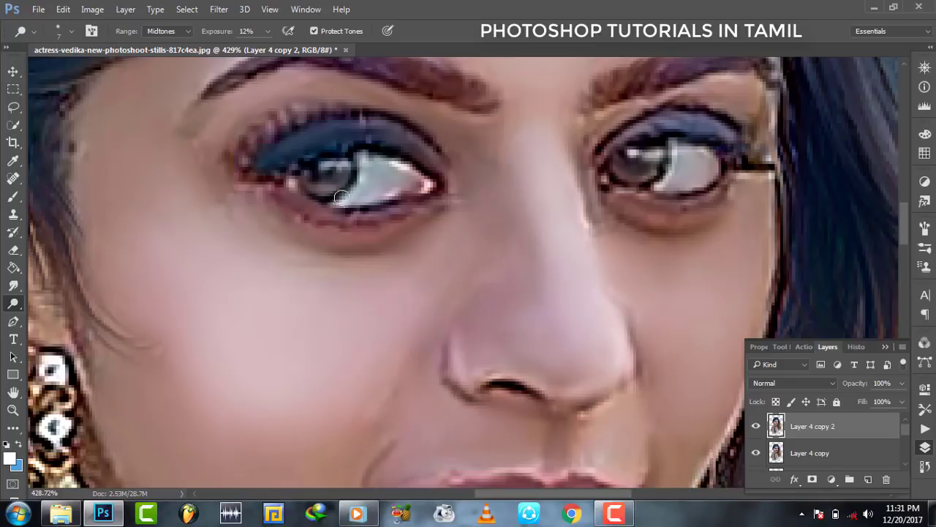
Erase small areas around the nose and cheek with a much smaller eraser brush.
{"action": "left_click_drag", "start_coordinate": [575, 200], "coordinate": [475, 229]}
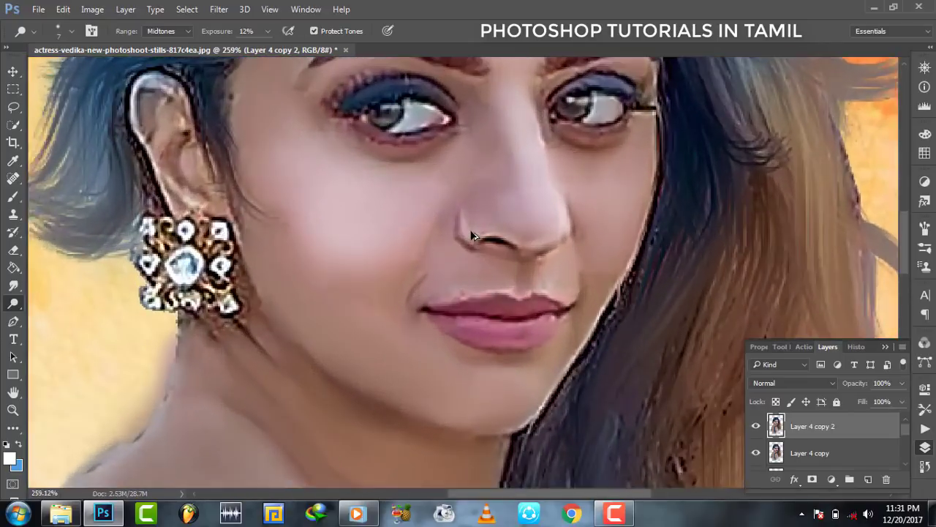
{"action": "key", "text": "e"}
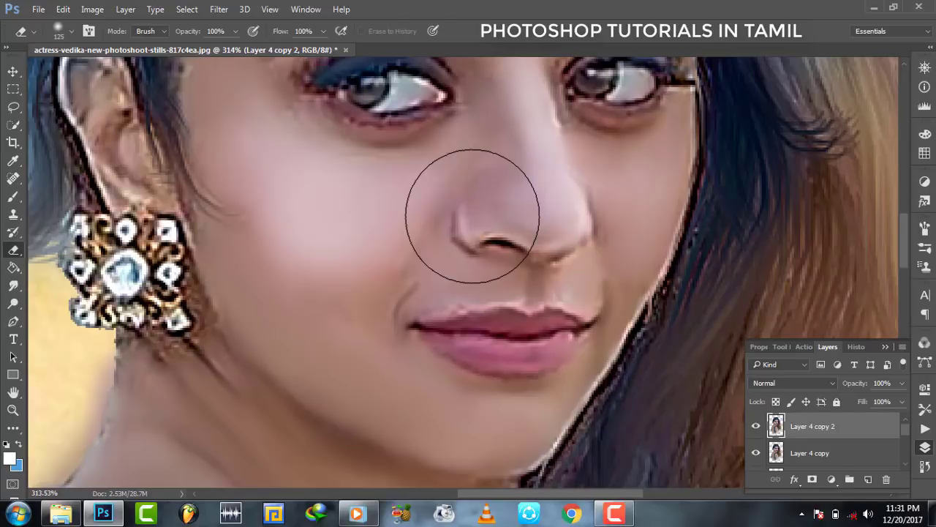
{"action": "key", "text": "bracketleft"}
{"action": "key", "text": "bracketleft"}
{"action": "key", "text": "bracketleft"}
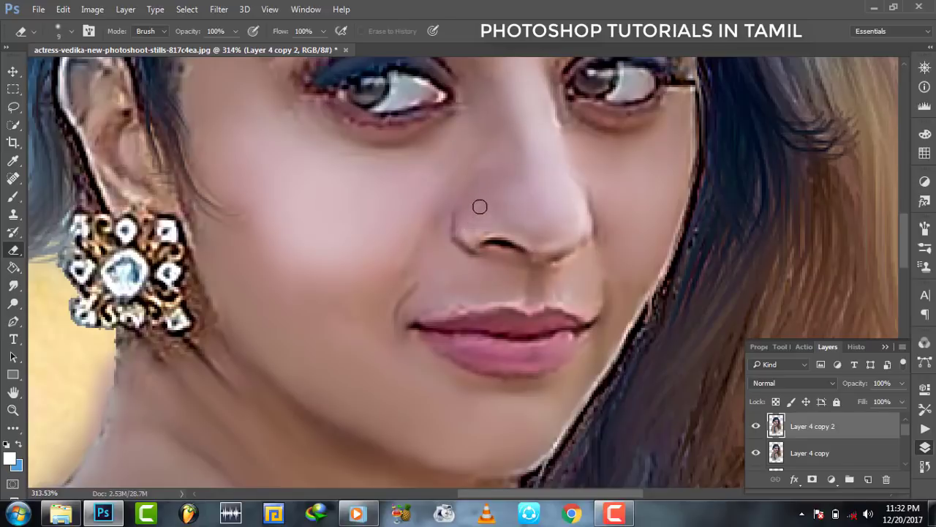
{"action": "scroll", "coordinate": [480, 207], "scroll_direction": "down", "scroll_amount": 3}
{"action": "scroll", "coordinate": [495, 212], "scroll_direction": "down", "scroll_amount": 3}
{"action": "scroll", "coordinate": [512, 227], "scroll_direction": "down", "scroll_amount": 2}
{"action": "scroll", "coordinate": [550, 258], "scroll_direction": "down", "scroll_amount": 2}
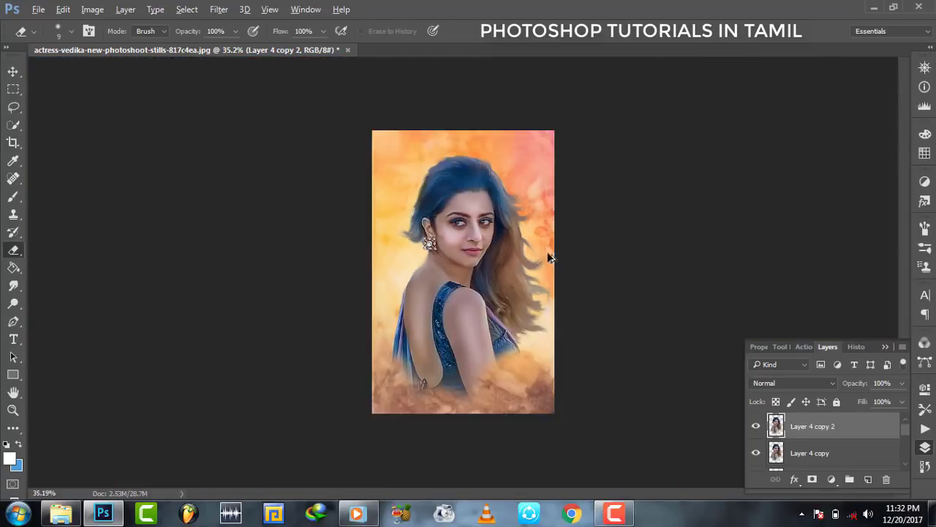
{"action": "scroll", "coordinate": [472, 252], "scroll_direction": "up", "scroll_amount": 3}
{"action": "scroll", "coordinate": [472, 223], "scroll_direction": "up", "scroll_amount": 6}
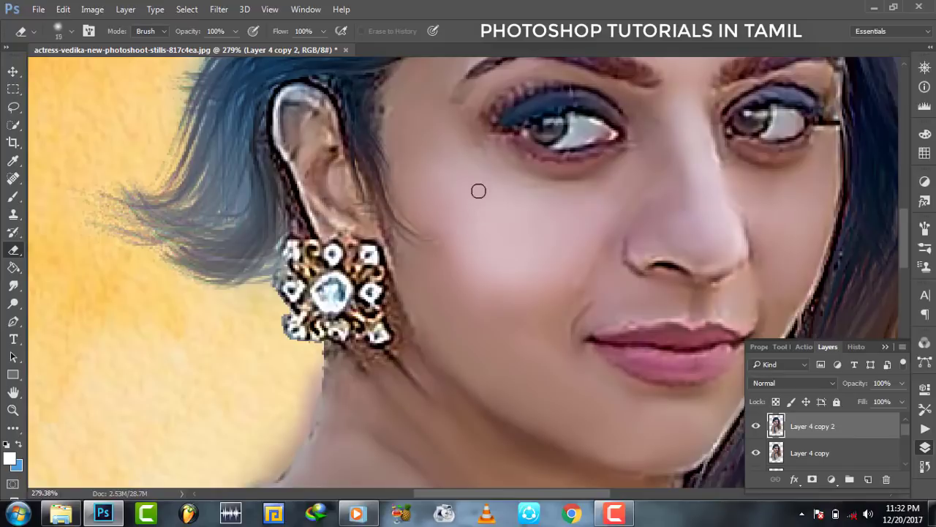
Enlarge the eraser, finish erasing, and merge Layer 4 copy 2 down into Layer 4 copy.
{"action": "key", "text": "bracketright"}
{"action": "key", "text": "bracketright"}
{"action": "key", "text": "bracketright"}
{"action": "scroll", "coordinate": [461, 220], "scroll_direction": "down", "scroll_amount": 2}
{"action": "scroll", "coordinate": [535, 247], "scroll_direction": "down", "scroll_amount": 2}
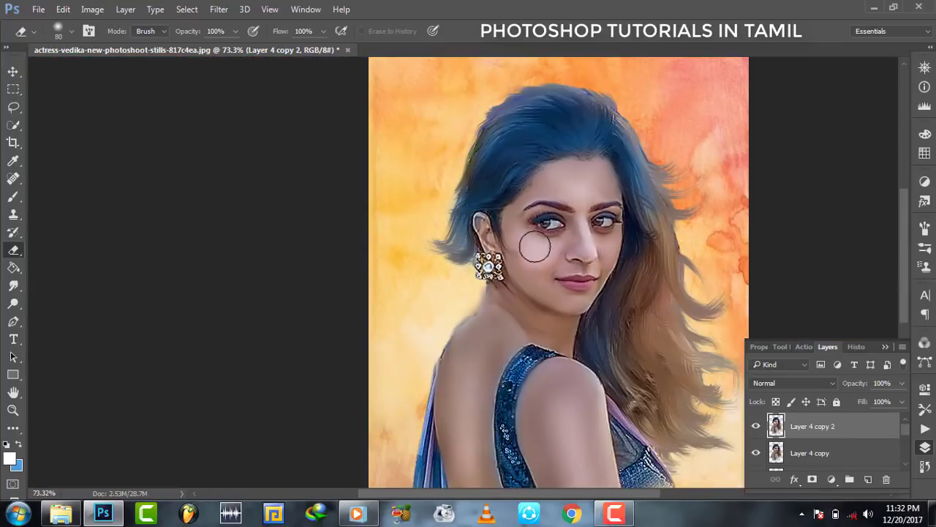
{"action": "scroll", "coordinate": [540, 240], "scroll_direction": "down", "scroll_amount": 2}
{"action": "scroll", "coordinate": [499, 237], "scroll_direction": "down", "scroll_amount": 1}
{"action": "scroll", "coordinate": [499, 237], "scroll_direction": "up", "scroll_amount": 1}
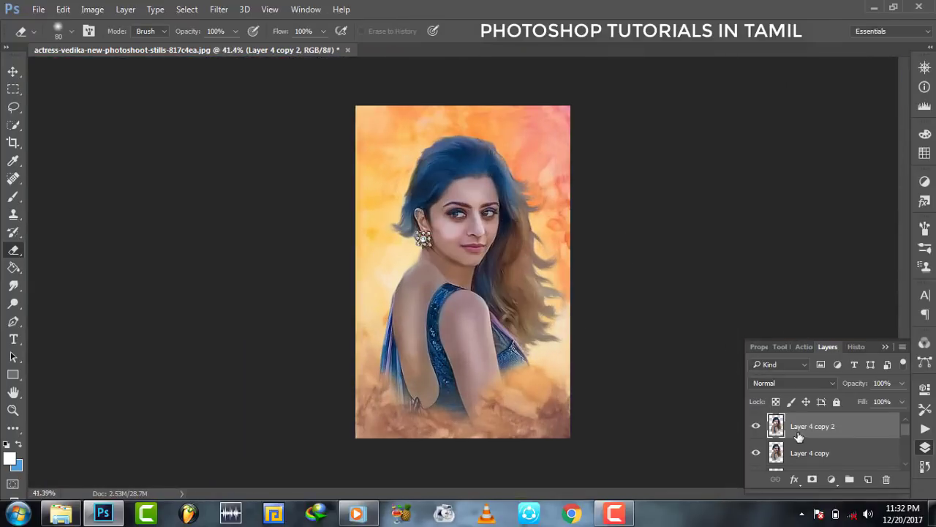
{"action": "right_click", "coordinate": [800, 433]}
{"action": "left_click", "coordinate": [698, 384]}
Lighten the eyes, face and hair with the Dodge tool.
{"action": "left_click", "coordinate": [13, 303]}
{"action": "left_click", "coordinate": [73, 316]}
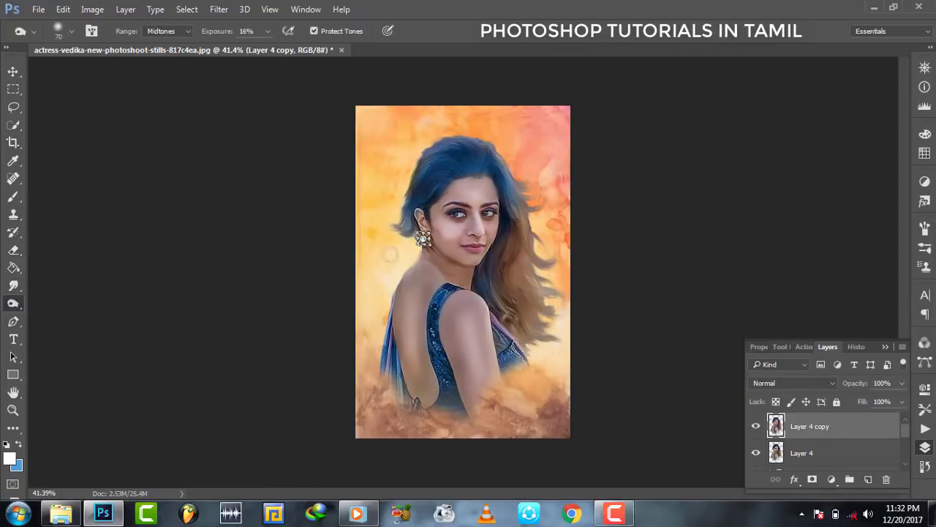
{"action": "scroll", "coordinate": [445, 191], "scroll_direction": "up", "scroll_amount": 3}
{"action": "scroll", "coordinate": [526, 230], "scroll_direction": "down", "scroll_amount": 1}
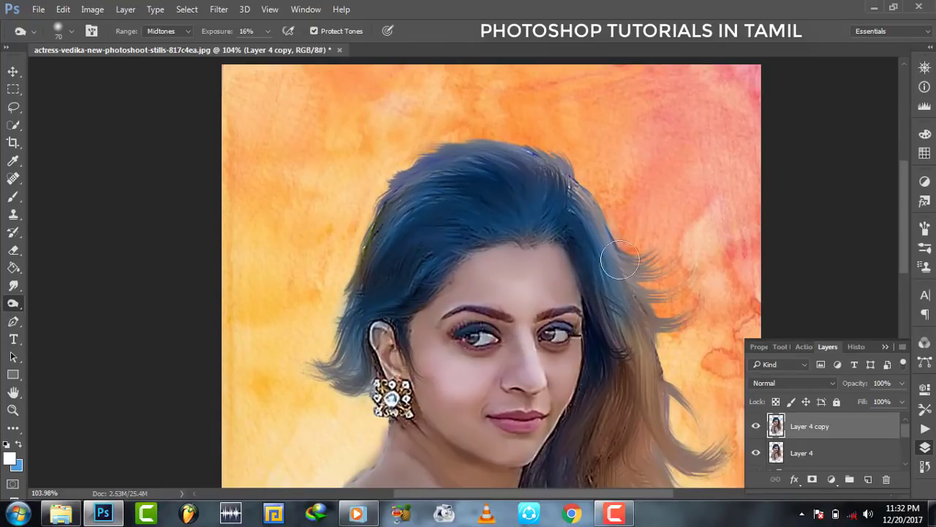
{"action": "scroll", "coordinate": [605, 401], "scroll_direction": "down", "scroll_amount": 2}
{"action": "scroll", "coordinate": [578, 387], "scroll_direction": "down", "scroll_amount": 2}
{"action": "scroll", "coordinate": [630, 409], "scroll_direction": "down", "scroll_amount": 2}
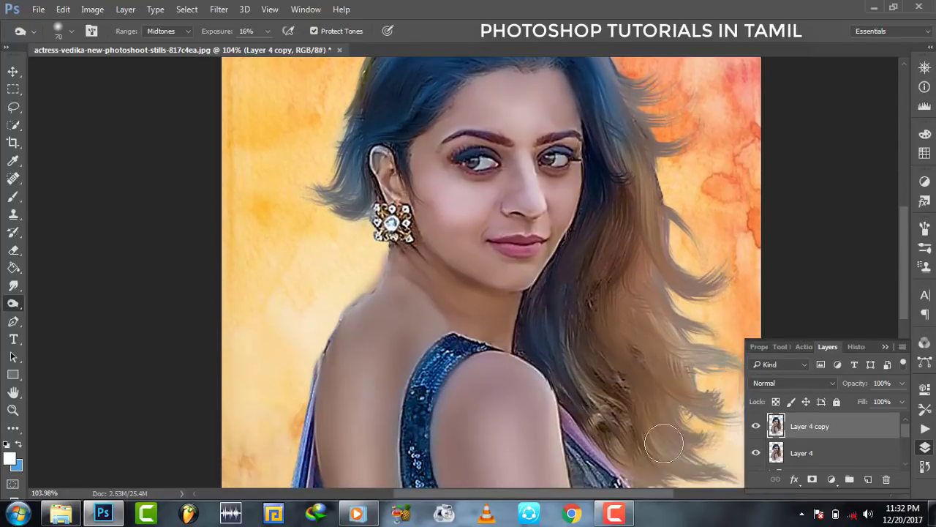
{"action": "scroll", "coordinate": [526, 207], "scroll_direction": "up", "scroll_amount": 5}
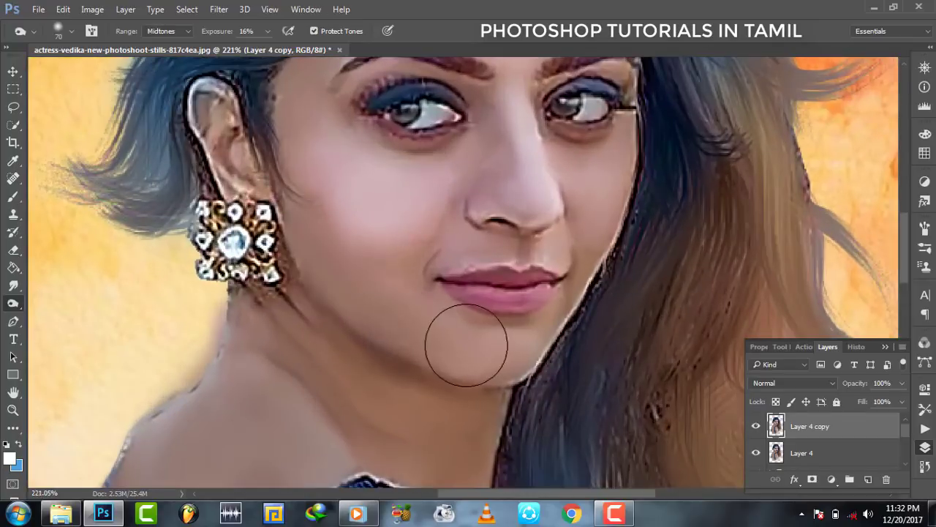
{"action": "scroll", "coordinate": [646, 227], "scroll_direction": "up", "scroll_amount": 4}
{"action": "scroll", "coordinate": [512, 154], "scroll_direction": "up", "scroll_amount": 1}
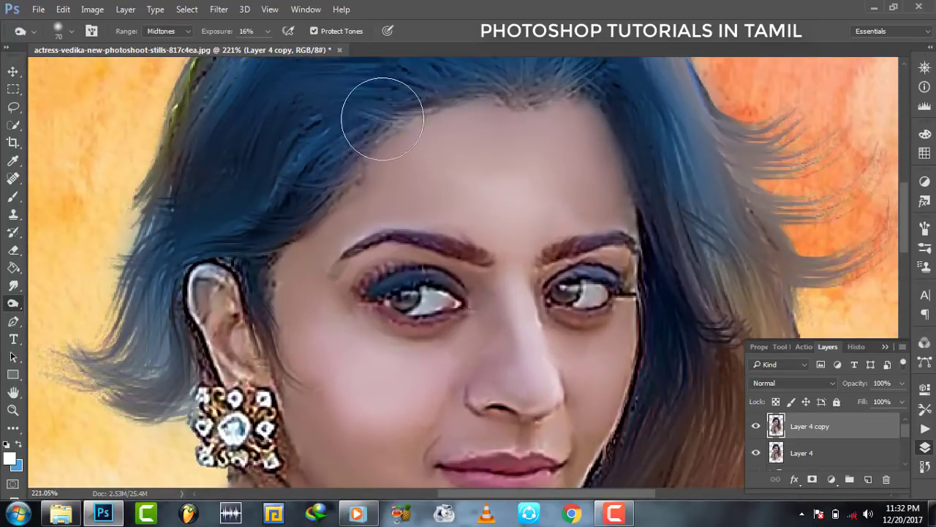
{"action": "scroll", "coordinate": [381, 461], "scroll_direction": "down", "scroll_amount": 1}
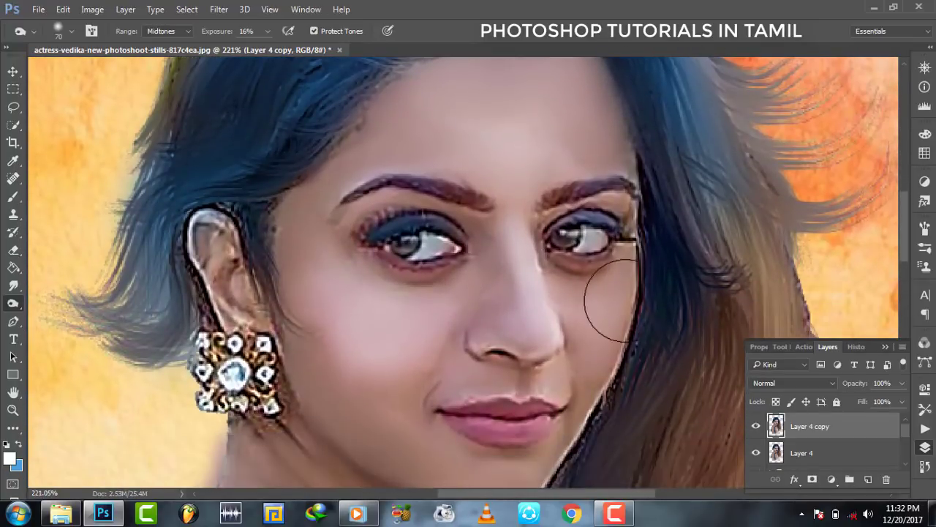
{"action": "scroll", "coordinate": [622, 315], "scroll_direction": "down", "scroll_amount": 1}
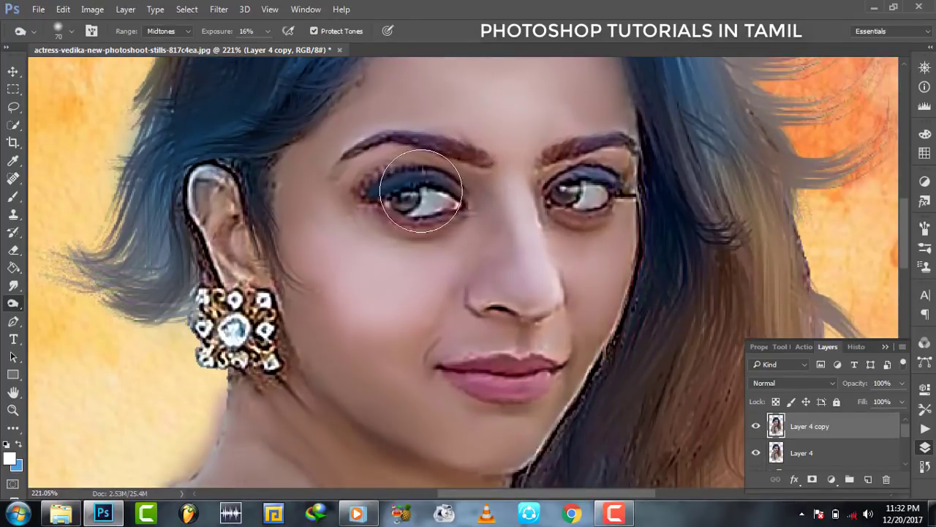
{"action": "scroll", "coordinate": [581, 247], "scroll_direction": "down", "scroll_amount": 2}
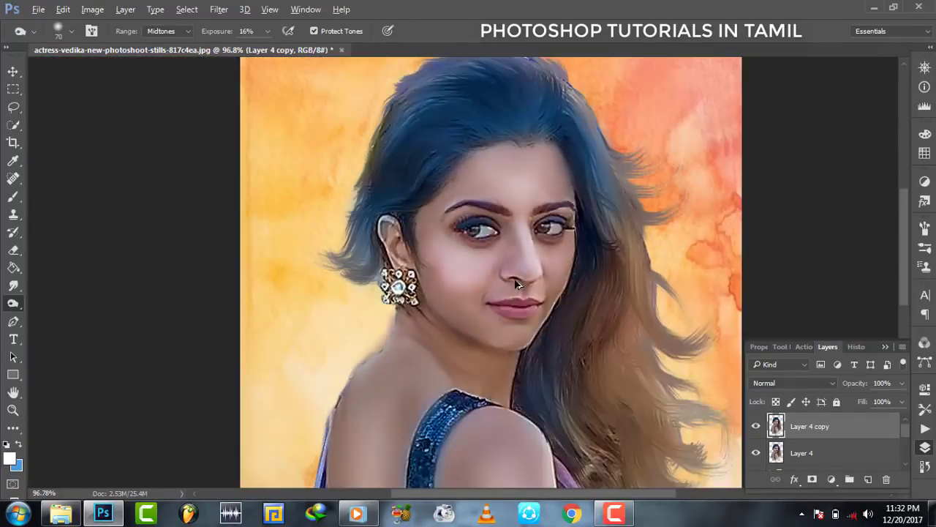
{"action": "scroll", "coordinate": [585, 252], "scroll_direction": "down", "scroll_amount": 1}
{"action": "scroll", "coordinate": [590, 256], "scroll_direction": "down", "scroll_amount": 1}
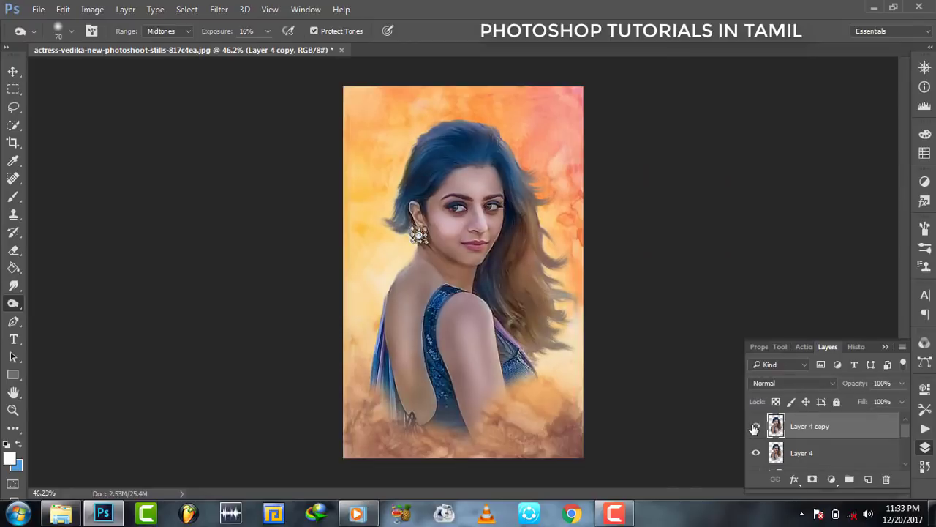
Merge the two portrait layers into Layer 4 and duplicate it as Layer 4 copy.
{"action": "left_click", "coordinate": [812, 453], "text": "shift"}
{"action": "right_click", "coordinate": [822, 428]}
{"action": "left_click", "coordinate": [690, 382]}
{"action": "left_click_drag", "start_coordinate": [855, 456], "coordinate": [868, 479]}
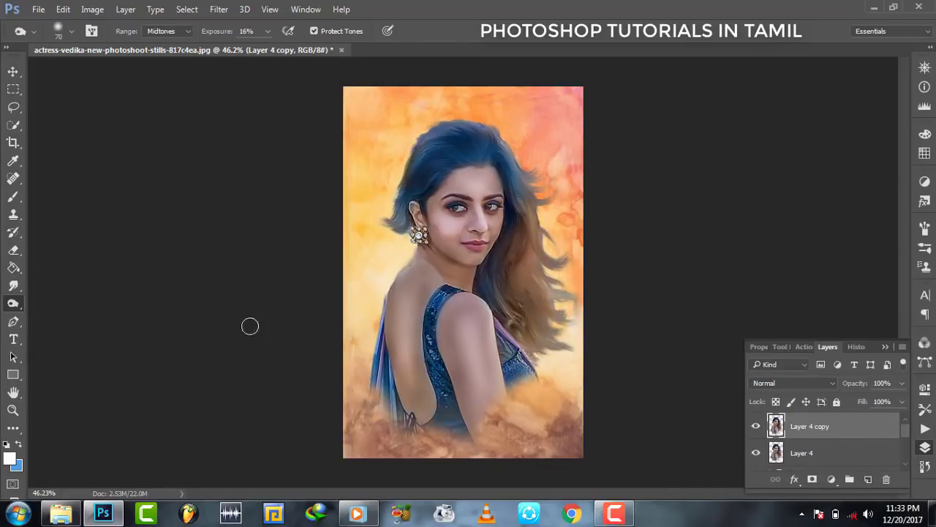
{"action": "right_click", "coordinate": [13, 304]}
Pick the toning tool, adjust its brush, and lighten the ear and back.
{"action": "left_click", "coordinate": [59, 316]}
{"action": "right_click", "coordinate": [562, 209]}
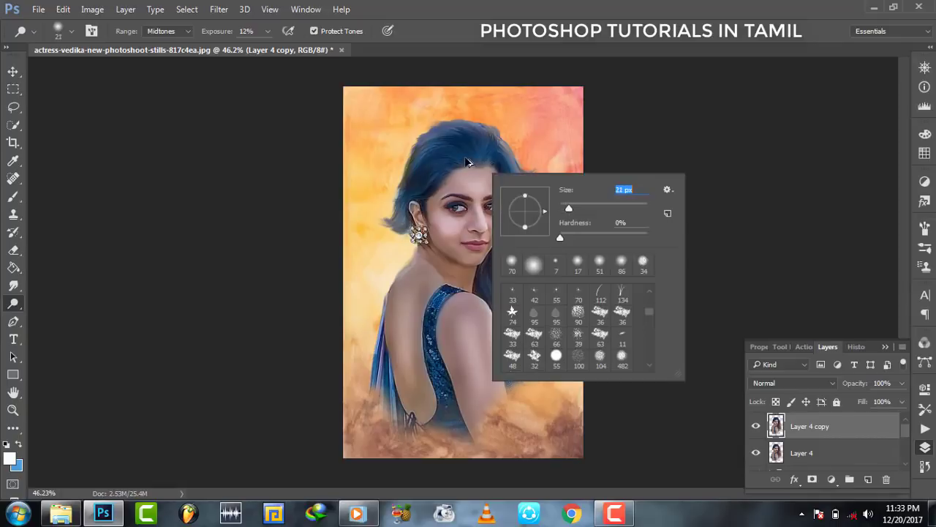
{"action": "key", "text": "Escape"}
{"action": "scroll", "coordinate": [490, 80], "scroll_direction": "up", "scroll_amount": 1, "text": "alt"}
{"action": "scroll", "coordinate": [498, 110], "scroll_direction": "up", "scroll_amount": 3, "text": "alt"}
{"action": "scroll", "coordinate": [512, 168], "scroll_direction": "up", "scroll_amount": 1, "text": "alt"}
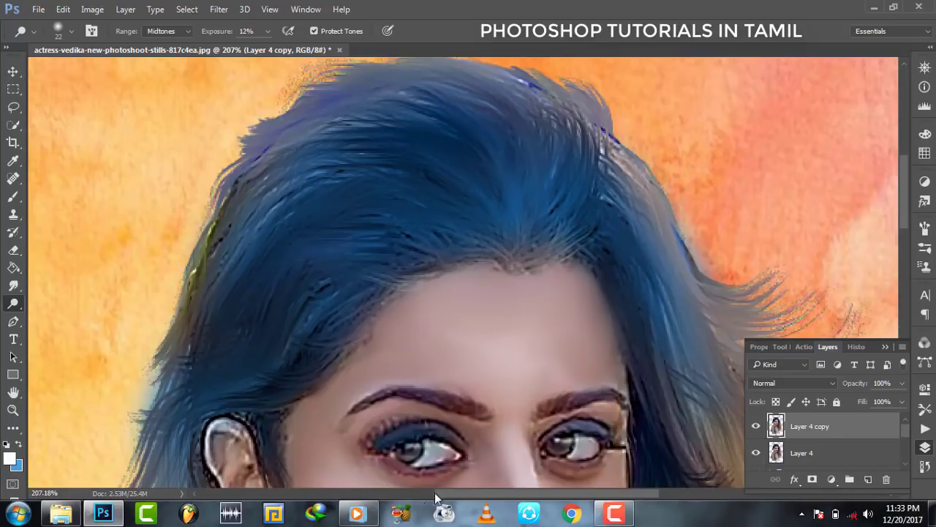
{"action": "mouse_move", "coordinate": [357, 513]}
{"action": "left_click", "coordinate": [377, 486]}
Fit the image on screen and keep lightening the back and hair.
{"action": "key", "text": "ctrl+0"}
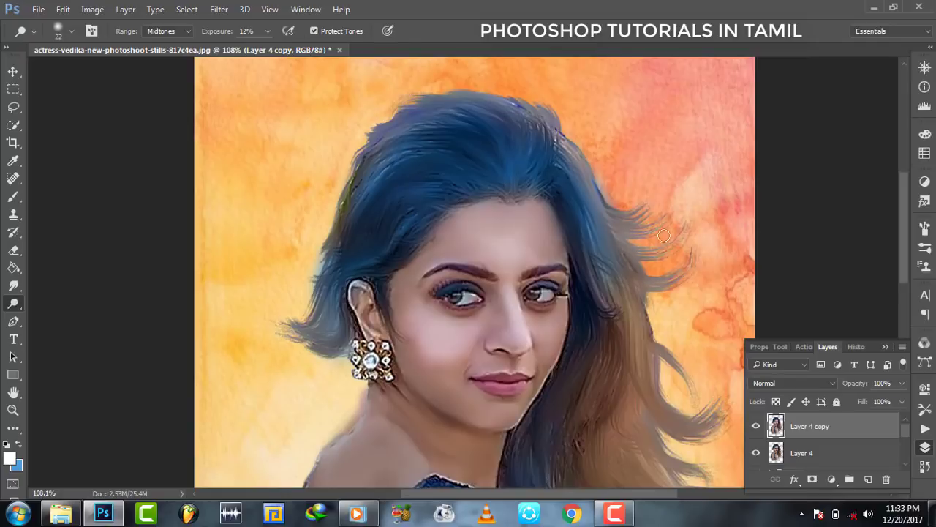
{"action": "scroll", "coordinate": [664, 235], "scroll_direction": "down", "scroll_amount": 3}
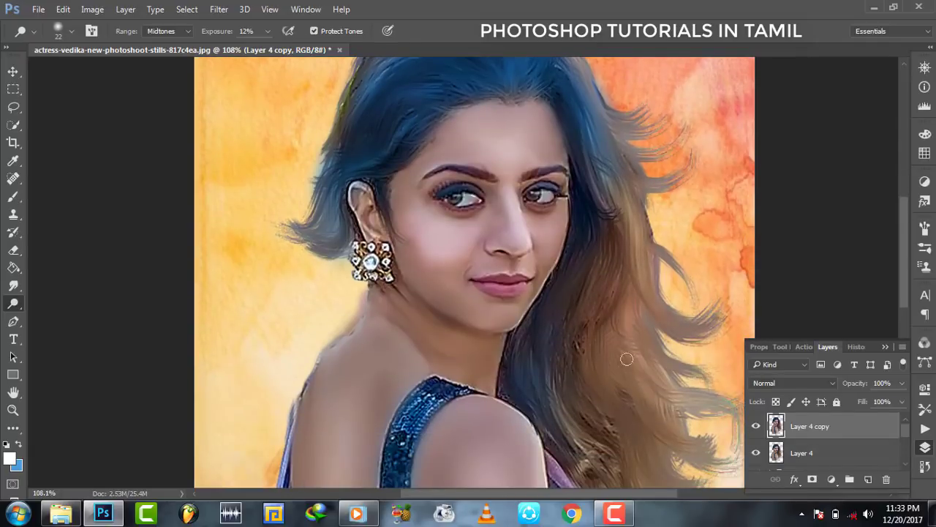
{"action": "scroll", "coordinate": [600, 300], "scroll_direction": "down", "scroll_amount": 2}
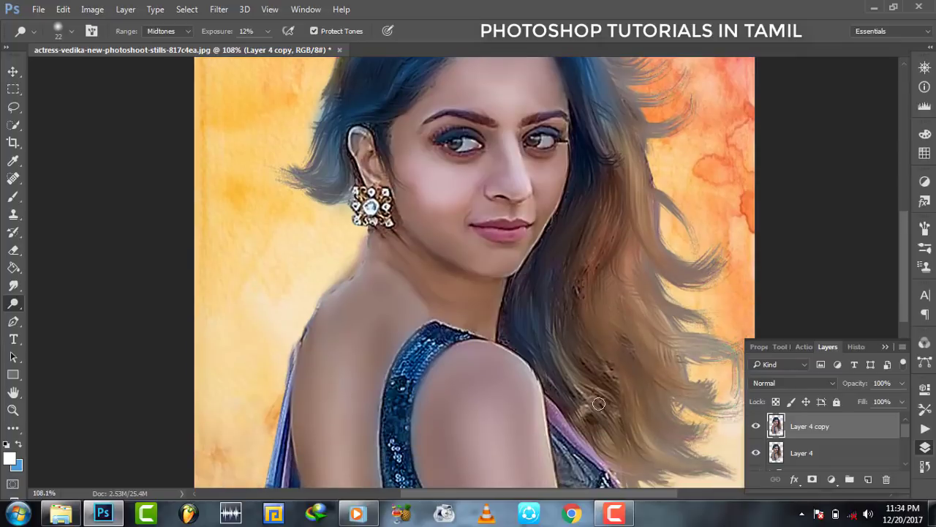
{"action": "scroll", "coordinate": [636, 356], "scroll_direction": "down", "scroll_amount": 3}
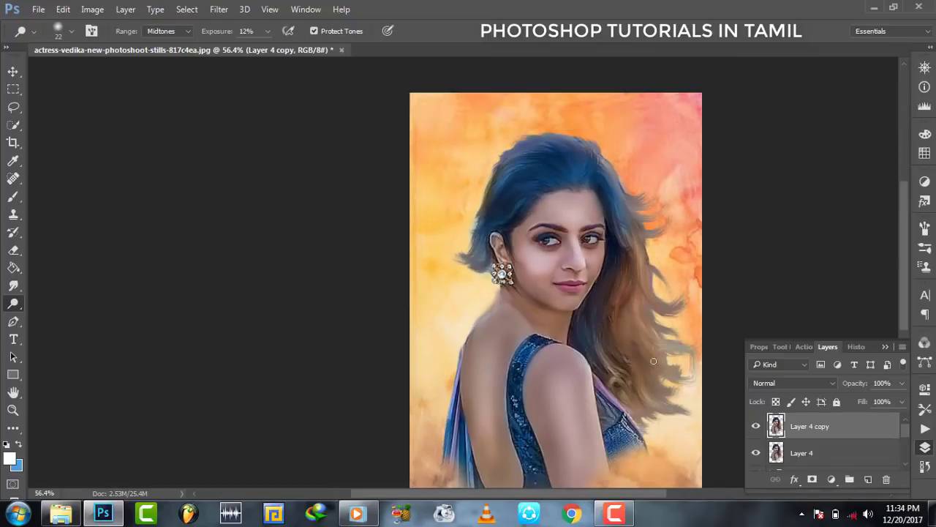
{"action": "scroll", "coordinate": [512, 195], "scroll_direction": "up", "scroll_amount": 3}
{"action": "scroll", "coordinate": [477, 214], "scroll_direction": "up", "scroll_amount": 2}
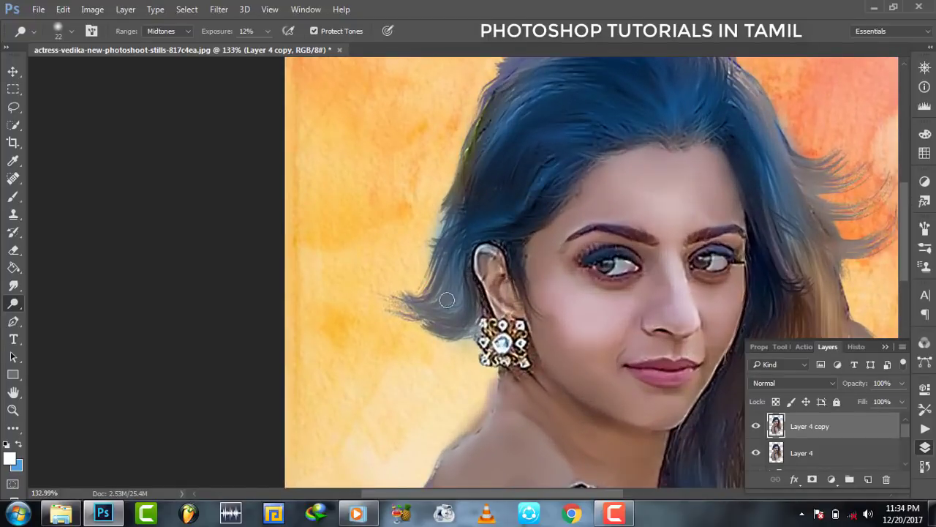
{"action": "scroll", "coordinate": [593, 208], "scroll_direction": "down", "scroll_amount": 2}
{"action": "scroll", "coordinate": [513, 351], "scroll_direction": "up", "scroll_amount": 1}
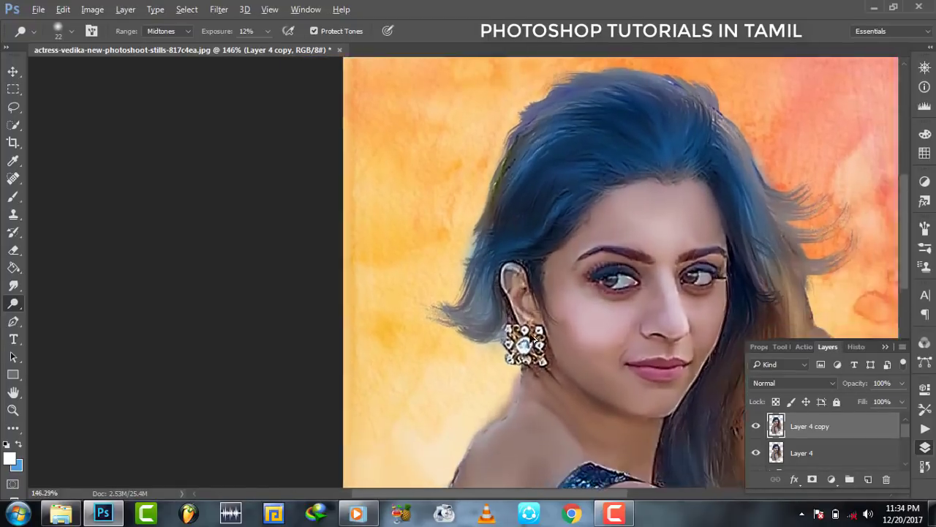
{"action": "scroll", "coordinate": [504, 355], "scroll_direction": "up", "scroll_amount": 3}
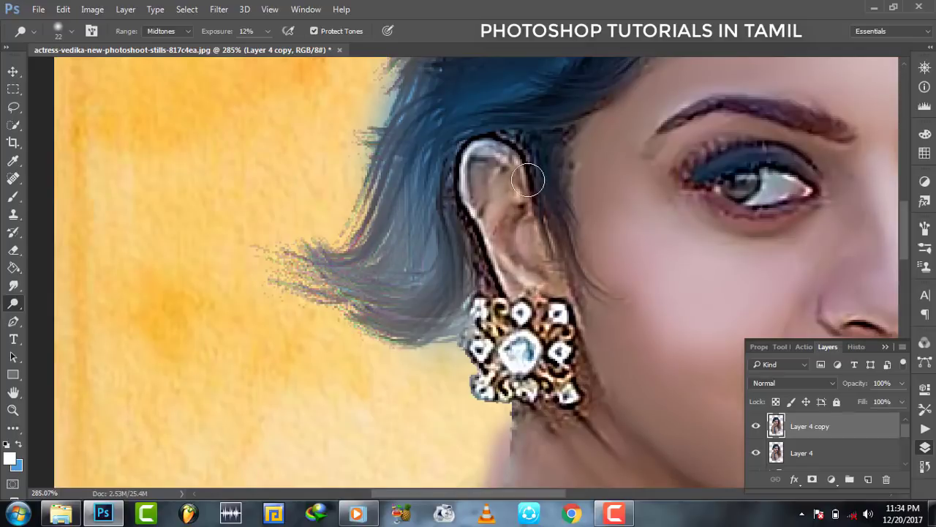
{"action": "scroll", "coordinate": [533, 178], "scroll_direction": "down", "scroll_amount": 2}
{"action": "scroll", "coordinate": [646, 225], "scroll_direction": "down", "scroll_amount": 3}
{"action": "scroll", "coordinate": [726, 272], "scroll_direction": "down", "scroll_amount": 2}
{"action": "scroll", "coordinate": [651, 316], "scroll_direction": "up", "scroll_amount": 3}
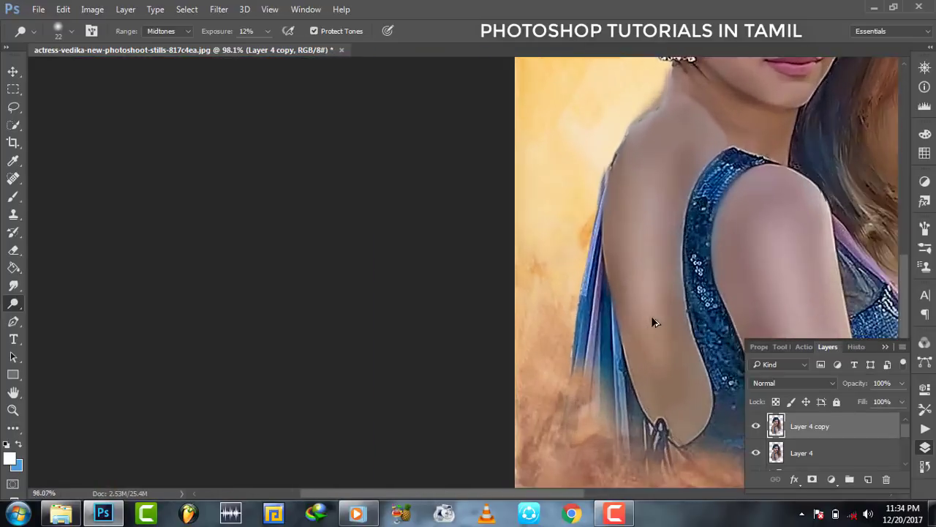
{"action": "scroll", "coordinate": [651, 316], "scroll_direction": "up", "scroll_amount": 2}
{"action": "scroll", "coordinate": [652, 339], "scroll_direction": "down", "scroll_amount": 3}
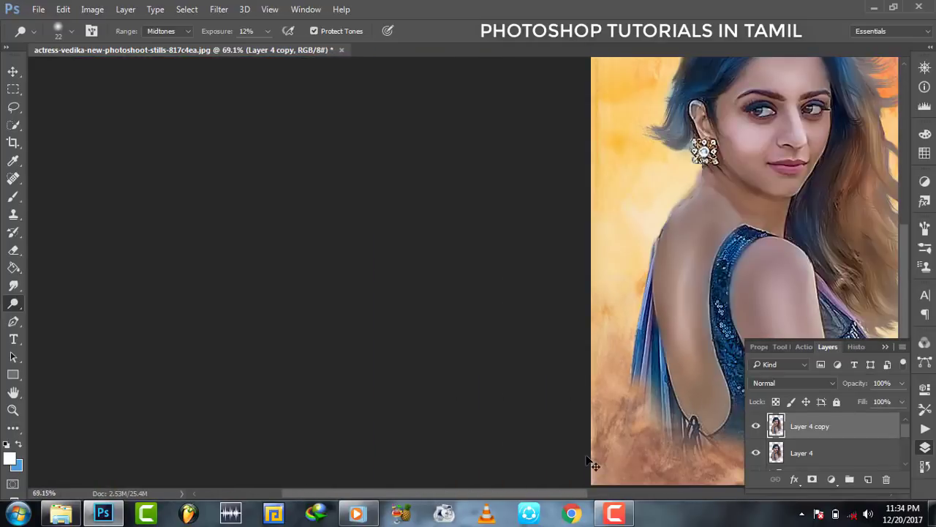
Centre the image, use a 158 px brush, and finish lightening the hair.
{"action": "left_click_drag", "start_coordinate": [543, 494], "coordinate": [622, 494]}
{"action": "right_click", "coordinate": [634, 336]}
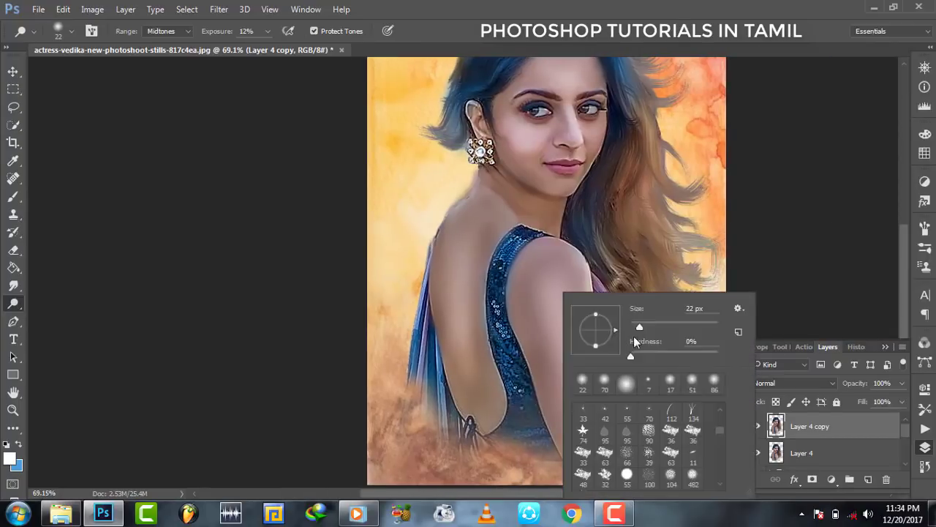
{"action": "key", "text": "Return"}
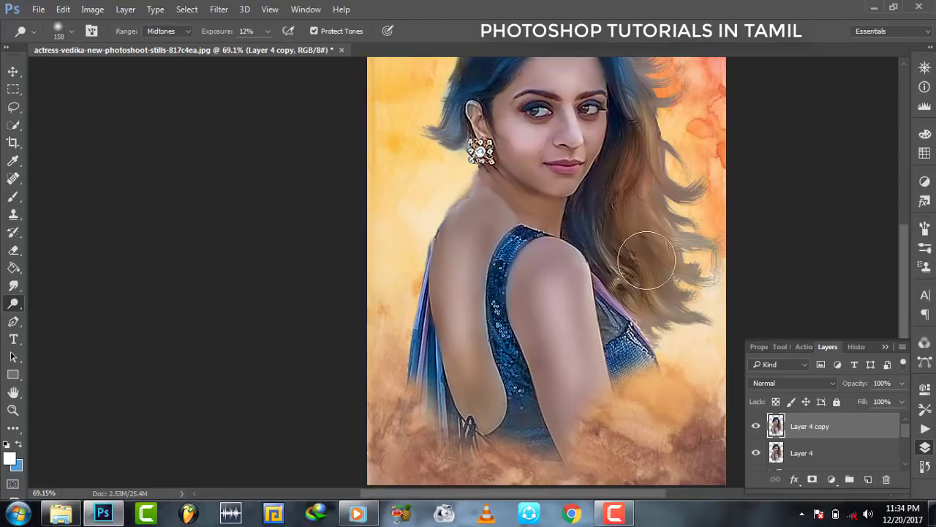
{"action": "scroll", "coordinate": [658, 295], "scroll_direction": "down", "scroll_amount": 2}
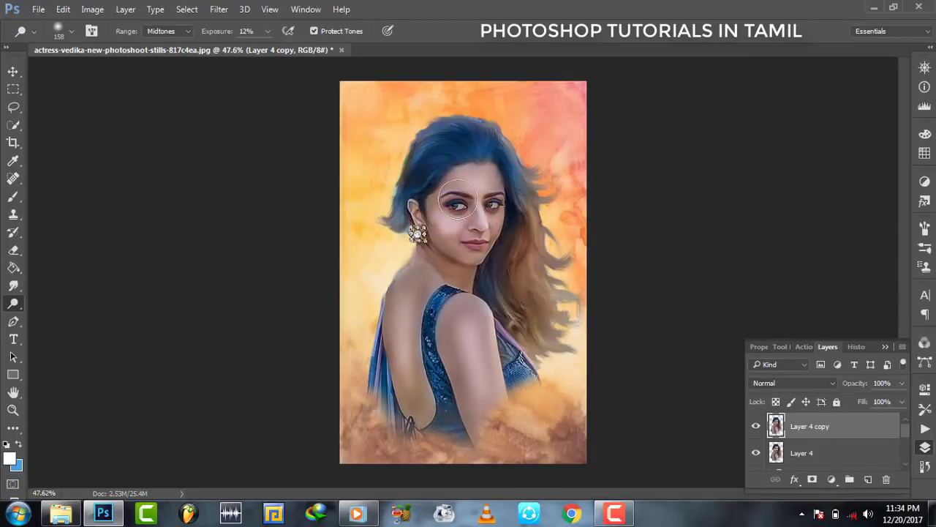
{"action": "scroll", "coordinate": [457, 201], "scroll_direction": "down", "scroll_amount": 1}
Merge Layer 4 copy down and duplicate Layer 4 as a new copy.
{"action": "right_click", "coordinate": [755, 429]}
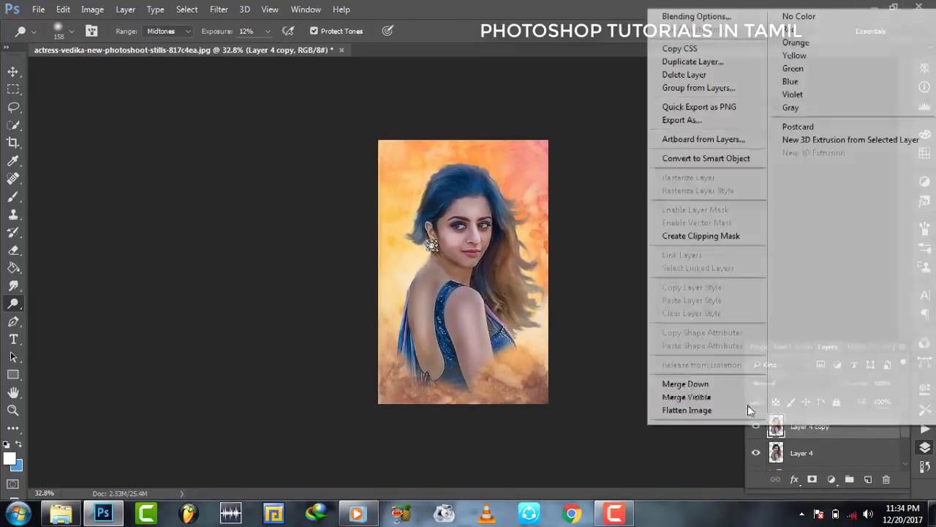
{"action": "left_click", "coordinate": [731, 384]}
{"action": "key", "text": "v"}
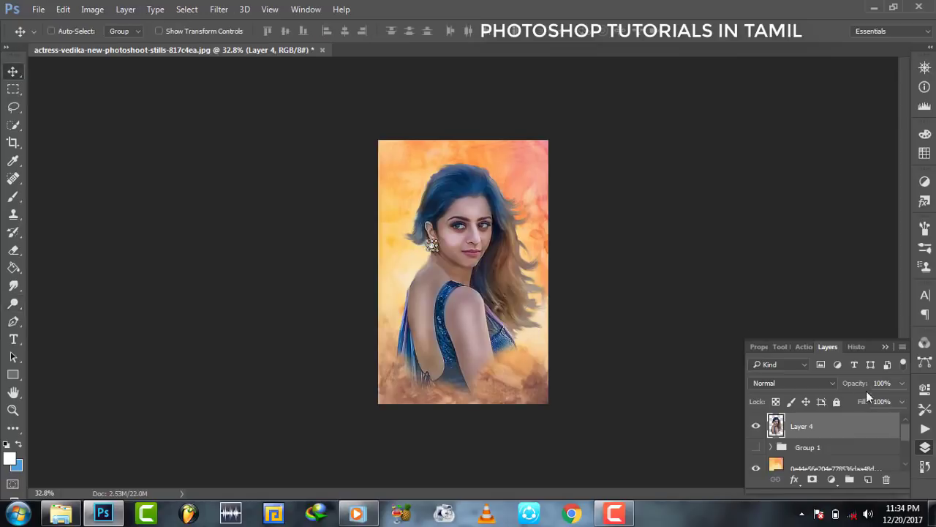
{"action": "left_click_drag", "start_coordinate": [849, 424], "coordinate": [868, 479]}
In Camera Raw, set Contrast +14, Highlights -47, Shadows +52, Clarity +7, Vibrance +22.
{"action": "left_click", "coordinate": [219, 9]}
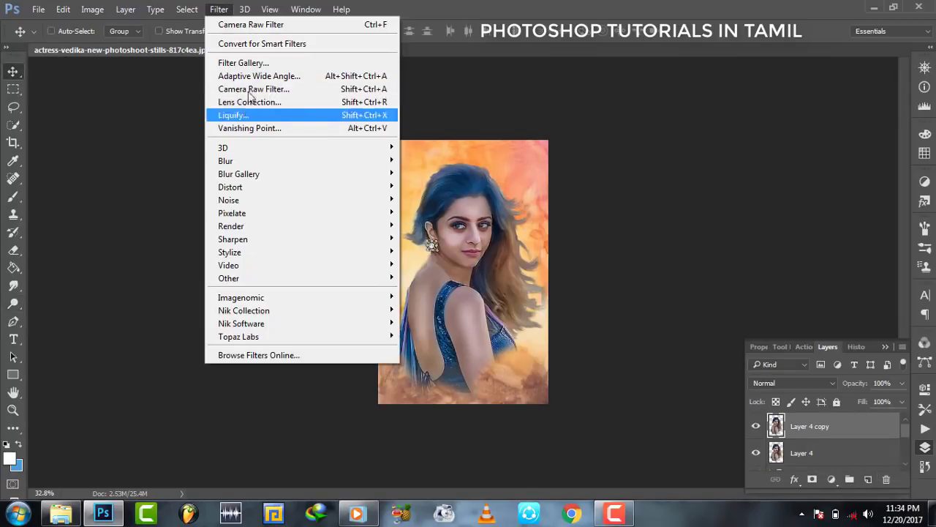
{"action": "left_click", "coordinate": [250, 89]}
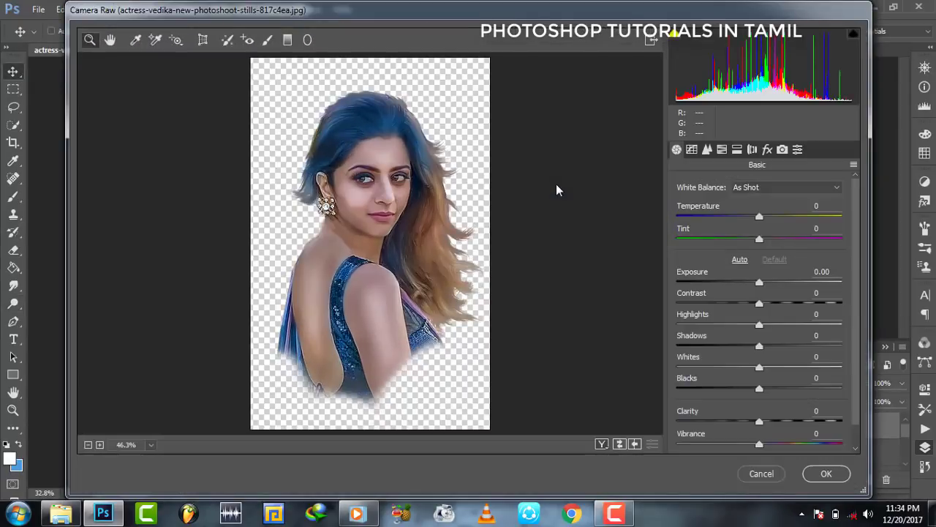
{"action": "mouse_move", "coordinate": [761, 302]}
{"action": "left_mouse_down"}
{"action": "mouse_move", "coordinate": [771, 303]}
{"action": "mouse_move", "coordinate": [722, 324]}
{"action": "mouse_move", "coordinate": [803, 347]}
{"action": "mouse_move", "coordinate": [744, 366]}
{"action": "mouse_move", "coordinate": [752, 388]}
{"action": "left_mouse_up"}
{"action": "left_click_drag", "start_coordinate": [760, 421], "coordinate": [776, 444]}
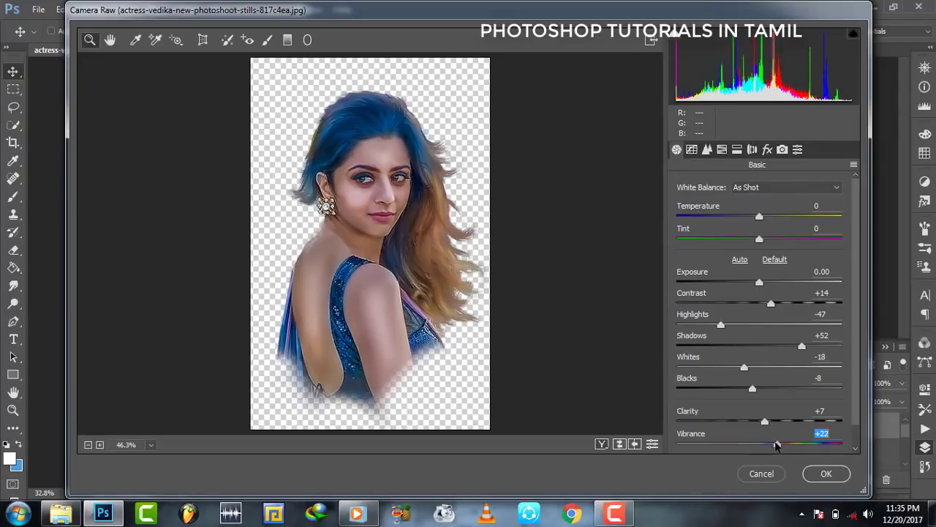
In Camera Raw HSL Saturation, boost purples, magentas and blues.
{"action": "left_click", "coordinate": [707, 150]}
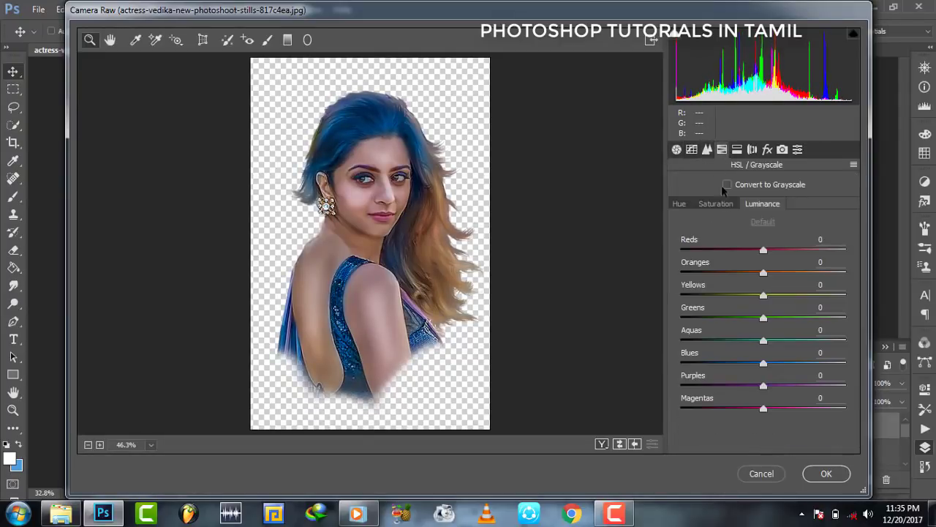
{"action": "left_click", "coordinate": [716, 204]}
{"action": "left_click_drag", "start_coordinate": [763, 386], "coordinate": [810, 388]}
{"action": "left_click_drag", "start_coordinate": [763, 408], "coordinate": [807, 409]}
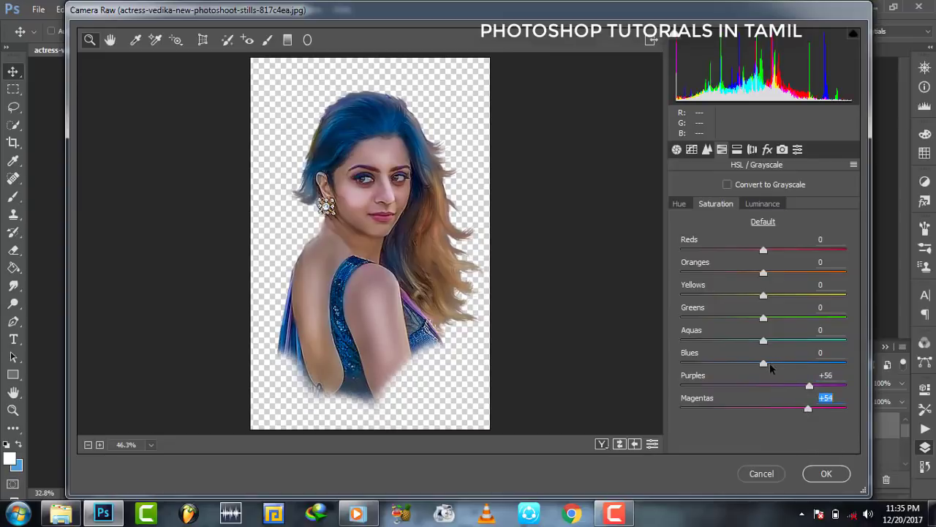
{"action": "left_click_drag", "start_coordinate": [769, 363], "coordinate": [743, 358]}
{"action": "left_click", "coordinate": [679, 204]}
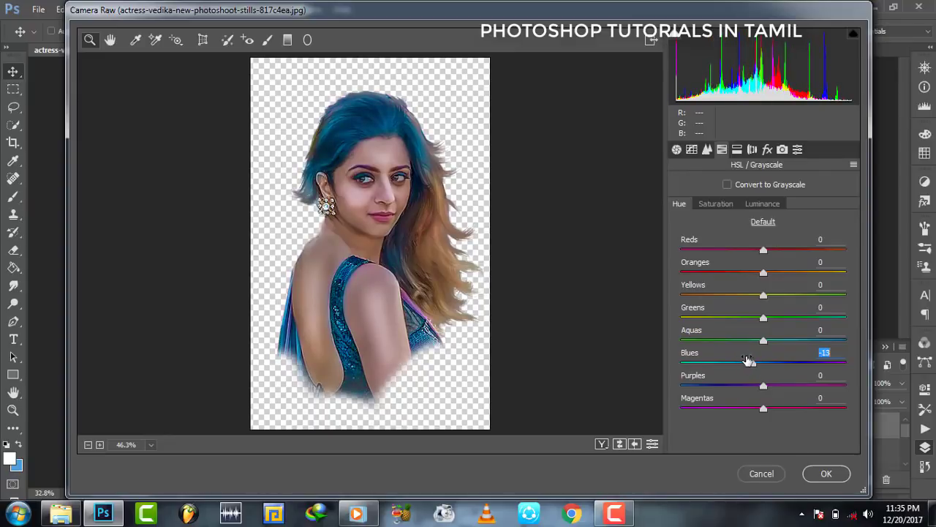
Brighten oranges, set aquas saturation +25 and purples +43, then apply to the layer.
{"action": "left_click", "coordinate": [717, 205]}
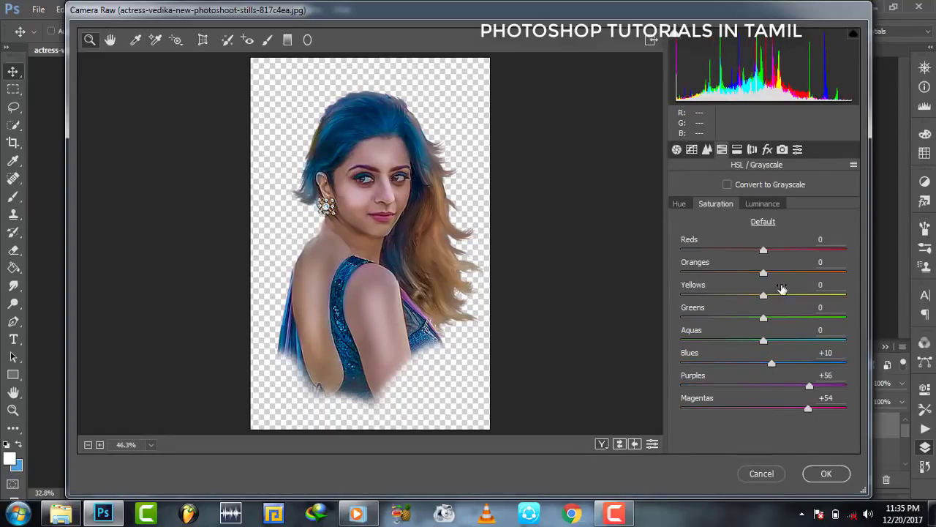
{"action": "left_click", "coordinate": [760, 205]}
{"action": "left_click_drag", "start_coordinate": [763, 272], "coordinate": [781, 274]}
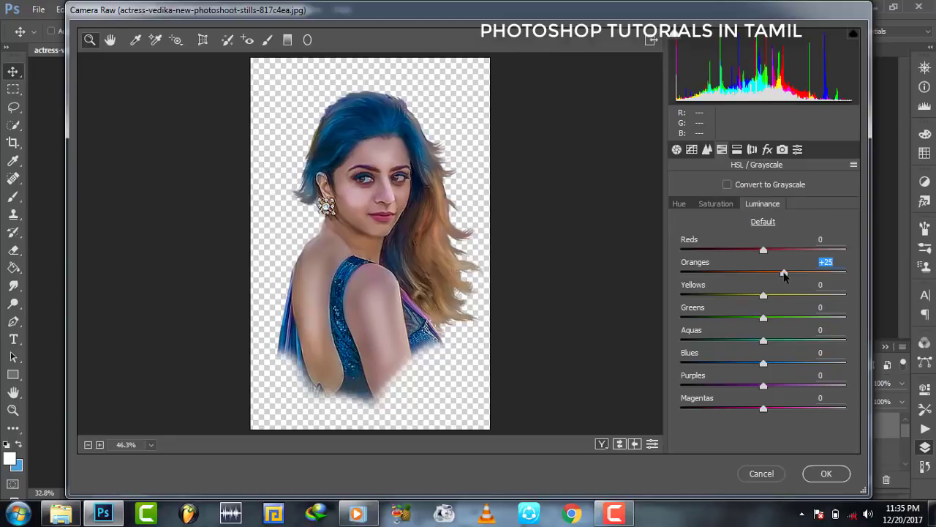
{"action": "left_click", "coordinate": [722, 204]}
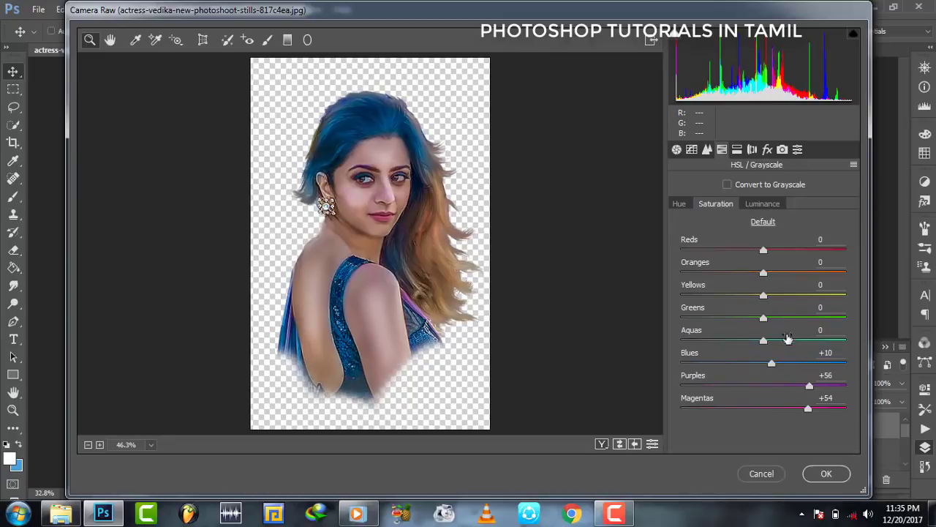
{"action": "left_click_drag", "start_coordinate": [788, 338], "coordinate": [768, 319]}
{"action": "left_click_drag", "start_coordinate": [809, 386], "coordinate": [798, 386]}
{"action": "left_click", "coordinate": [808, 408]}
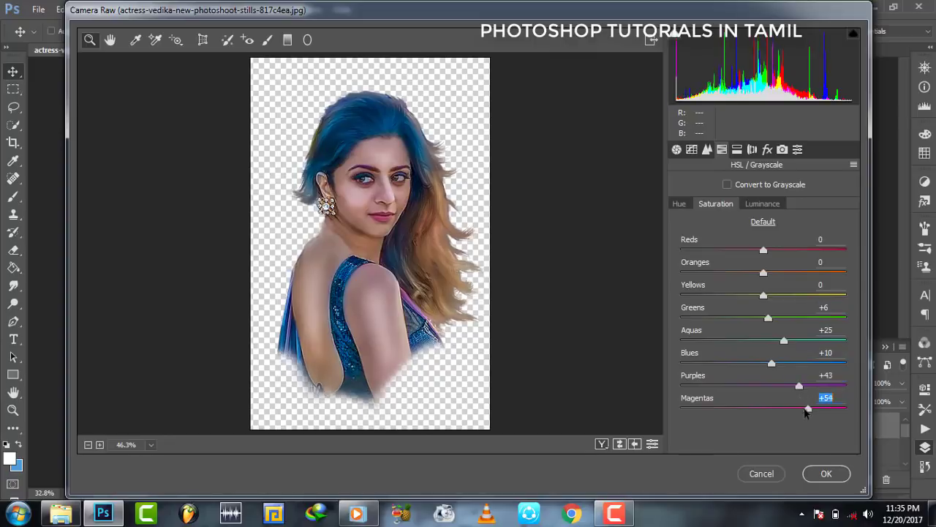
{"action": "left_click", "coordinate": [826, 473]}
Zoom in on the face, compare with the copy toggled, and view at 100%.
{"action": "left_click", "coordinate": [12, 411]}
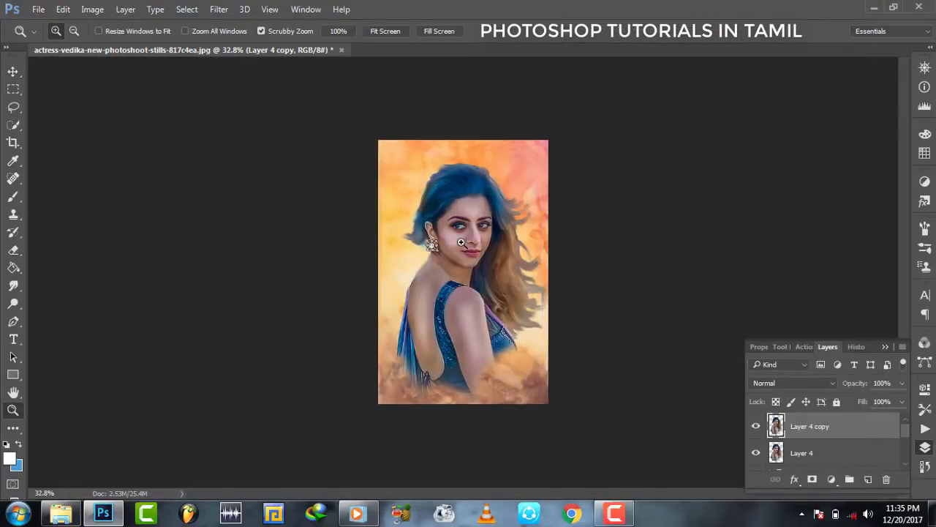
{"action": "left_click", "coordinate": [583, 365]}
{"action": "left_click", "coordinate": [756, 426]}
{"action": "left_click", "coordinate": [756, 426]}
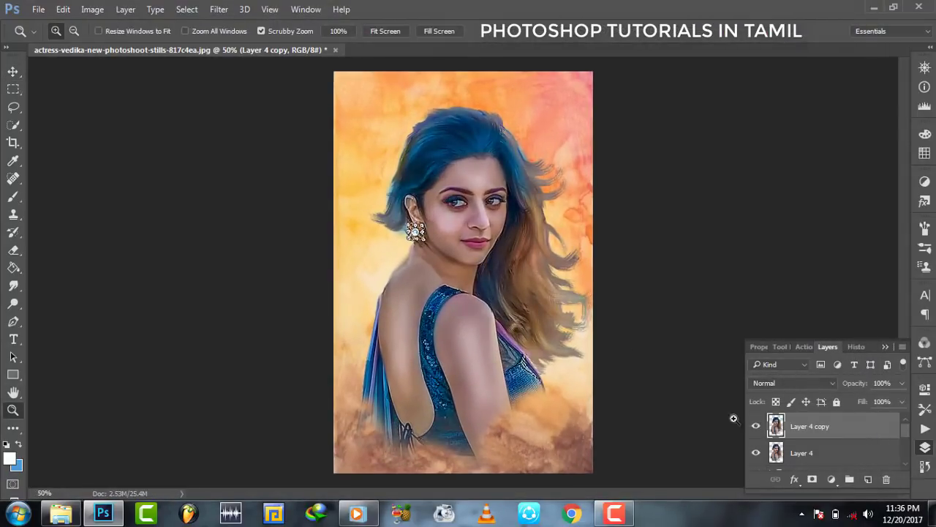
{"action": "left_click", "coordinate": [521, 231]}
{"action": "left_click", "coordinate": [487, 247]}
{"action": "right_click", "coordinate": [453, 233]}
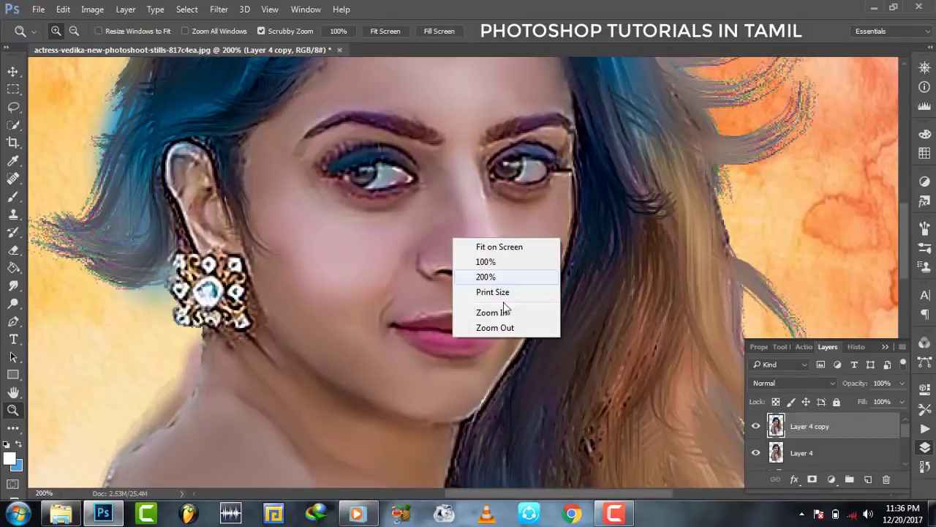
{"action": "left_click", "coordinate": [507, 324]}
{"action": "scroll", "coordinate": [507, 320], "scroll_direction": "down", "scroll_amount": 3}
Merge the adjusted copy into Layer 4 and add a new empty Layer 5.
{"action": "right_click", "coordinate": [841, 431]}
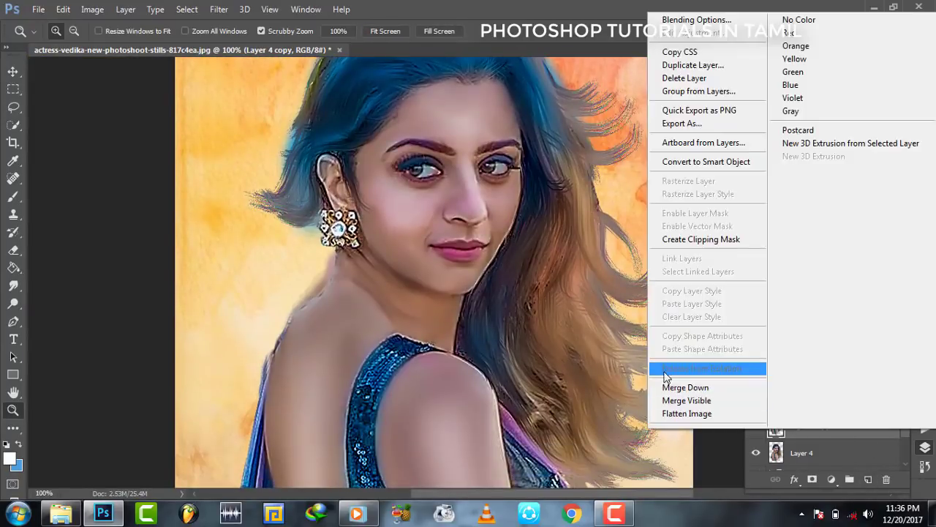
{"action": "left_click", "coordinate": [681, 383]}
{"action": "left_click", "coordinate": [868, 479]}
Set up the Smudge tool at 84% strength, sampling all layers.
{"action": "left_click", "coordinate": [13, 285]}
{"action": "right_click", "coordinate": [559, 269]}
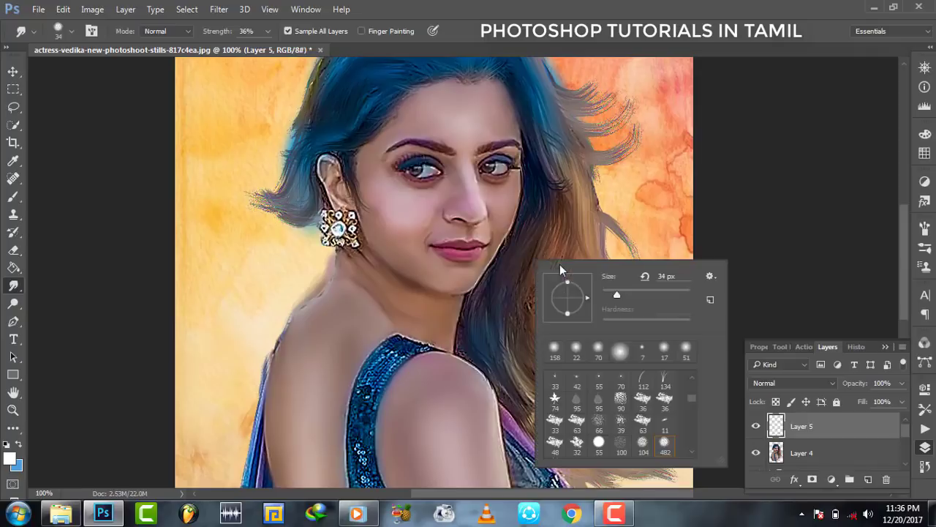
{"action": "scroll", "coordinate": [585, 417], "scroll_direction": "down", "scroll_amount": 2}
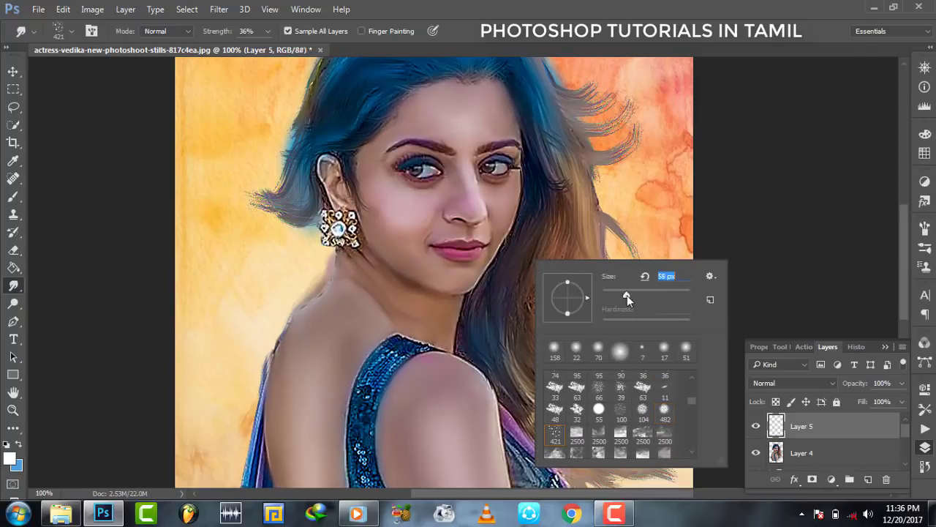
{"action": "left_click_drag", "start_coordinate": [219, 32], "coordinate": [231, 37]}
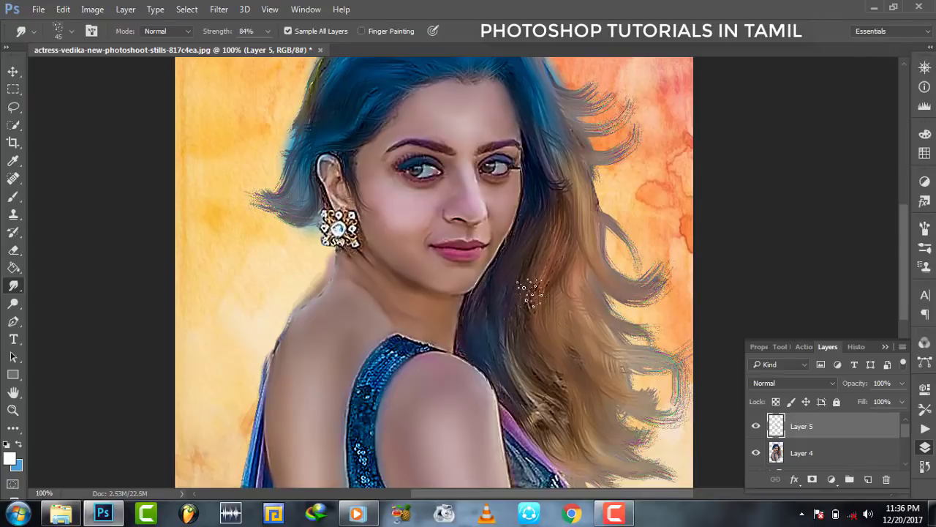
{"action": "scroll", "coordinate": [529, 293], "scroll_direction": "down", "scroll_amount": 2}
{"action": "scroll", "coordinate": [491, 209], "scroll_direction": "up", "scroll_amount": 4}
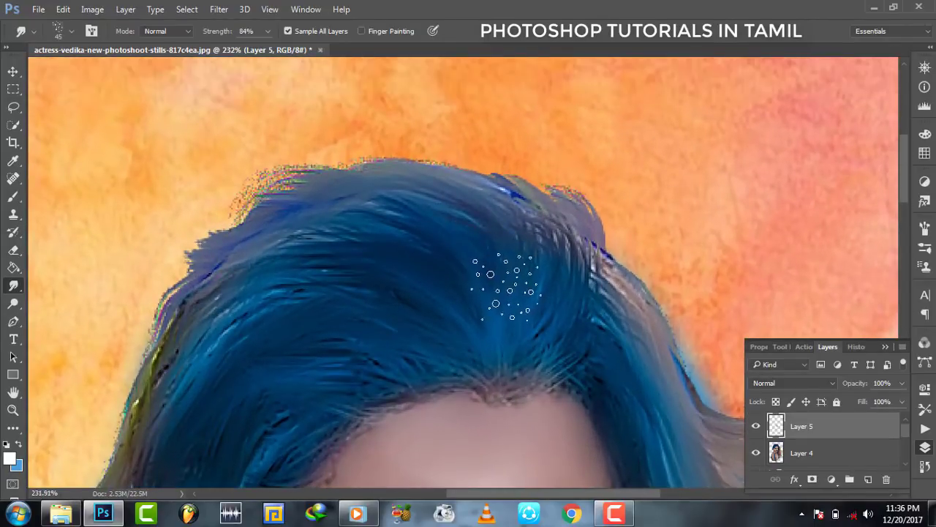
Smudge the hair's top, left and right edges using a smaller brush.
{"action": "mouse_move", "coordinate": [505, 285]}
{"action": "left_mouse_down"}
{"action": "mouse_move", "coordinate": [444, 234]}
{"action": "mouse_move", "coordinate": [343, 213]}
{"action": "left_mouse_up"}
{"action": "right_click", "coordinate": [439, 231]}
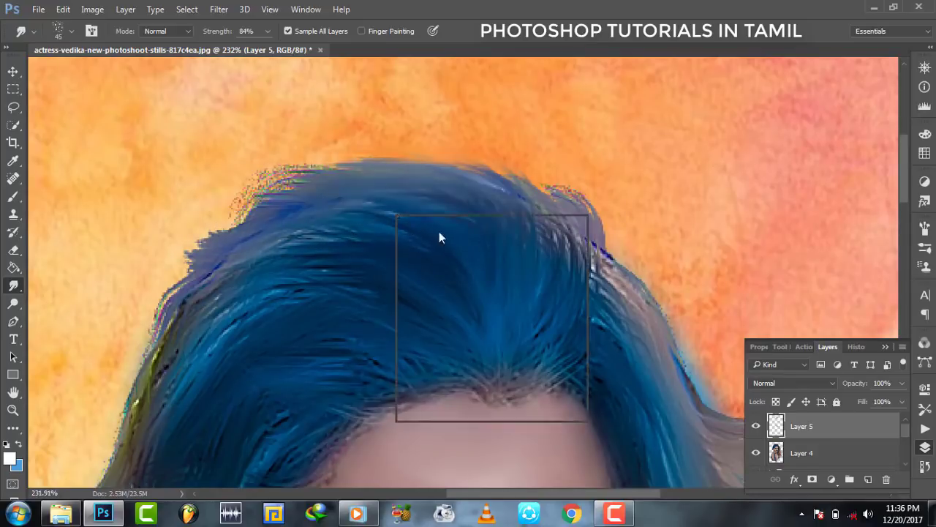
{"action": "left_click", "coordinate": [477, 245]}
{"action": "mouse_move", "coordinate": [219, 241]}
{"action": "left_mouse_down"}
{"action": "mouse_move", "coordinate": [308, 172]}
{"action": "mouse_move", "coordinate": [183, 264]}
{"action": "left_mouse_up"}
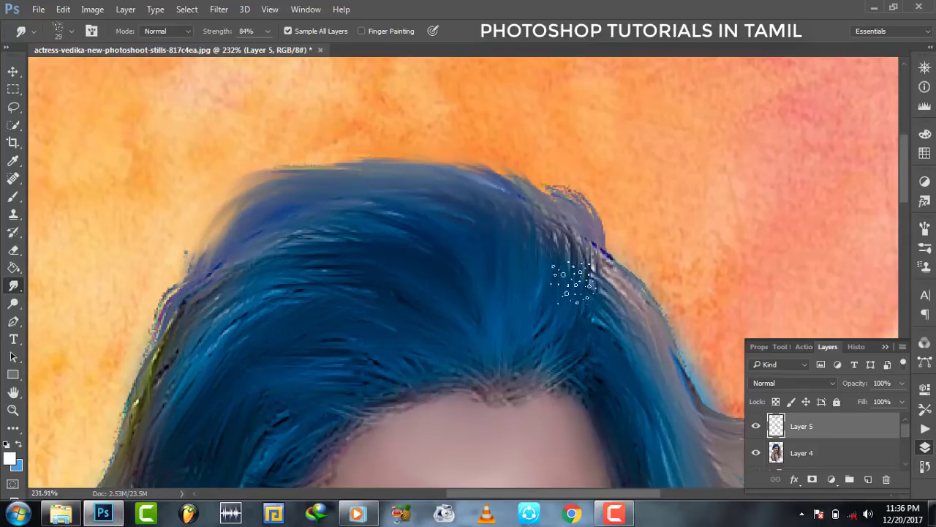
{"action": "left_click_drag", "start_coordinate": [614, 307], "coordinate": [553, 210]}
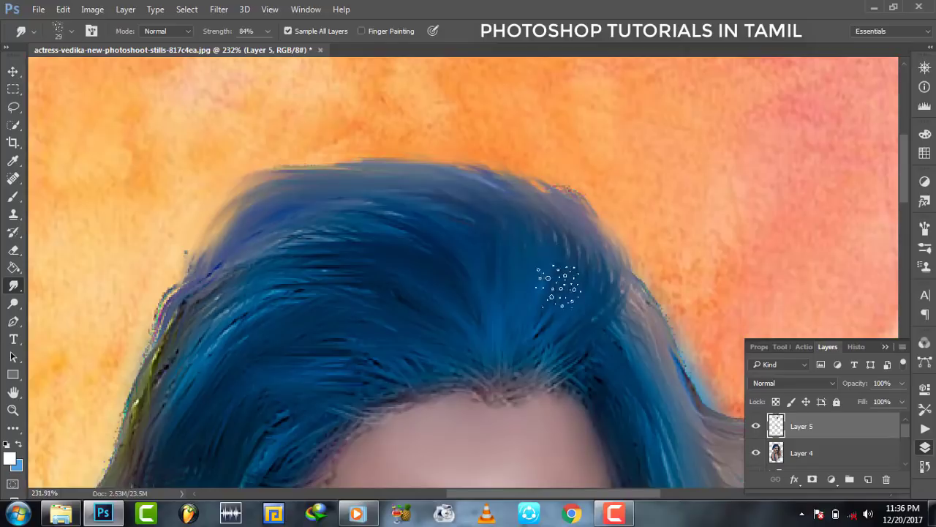
{"action": "scroll", "coordinate": [559, 285], "scroll_direction": "down", "scroll_amount": 4}
{"action": "scroll", "coordinate": [204, 300], "scroll_direction": "up", "scroll_amount": 5}
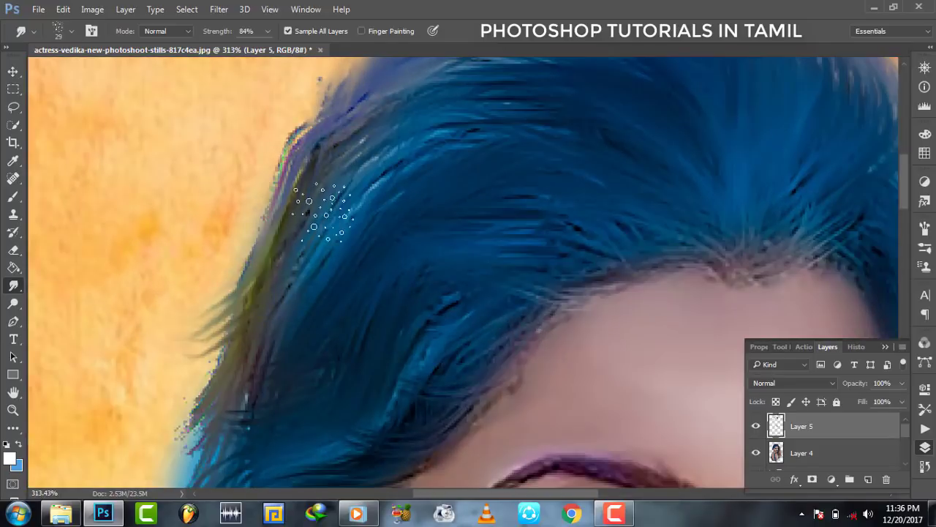
{"action": "scroll", "coordinate": [322, 212], "scroll_direction": "down", "scroll_amount": 2}
{"action": "scroll", "coordinate": [320, 257], "scroll_direction": "up", "scroll_amount": 4}
{"action": "scroll", "coordinate": [347, 286], "scroll_direction": "down", "scroll_amount": 4}
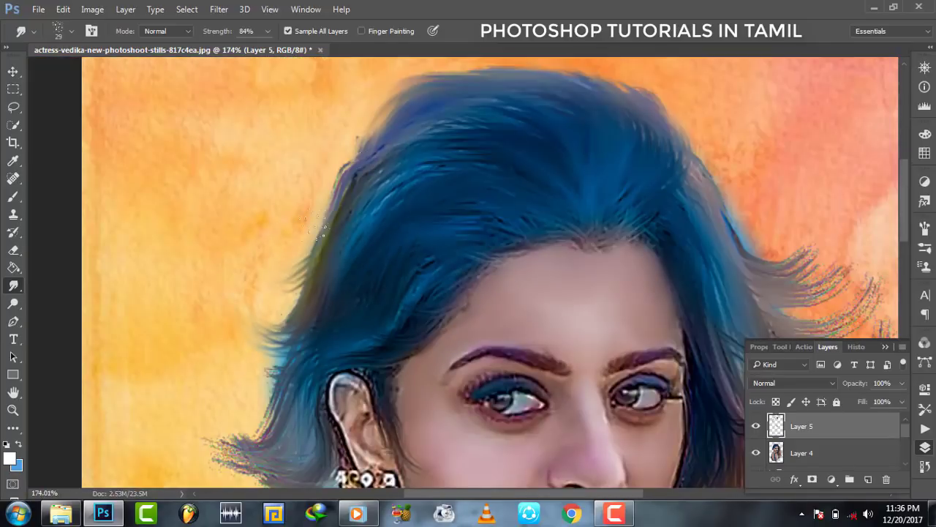
{"action": "scroll", "coordinate": [293, 331], "scroll_direction": "down", "scroll_amount": 2}
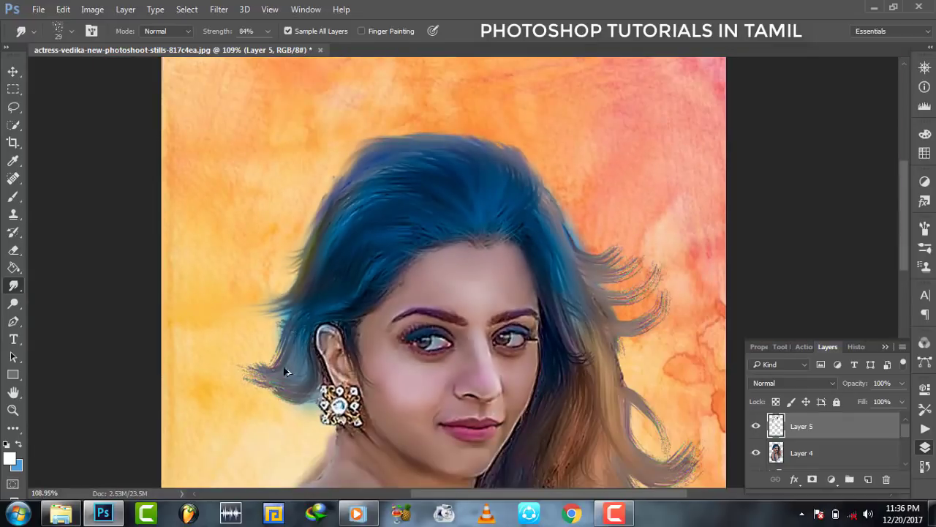
{"action": "scroll", "coordinate": [286, 372], "scroll_direction": "up", "scroll_amount": 2}
Undo the last smudge and drag the right-side hair tips outward into strands.
{"action": "key", "text": "ctrl+z"}
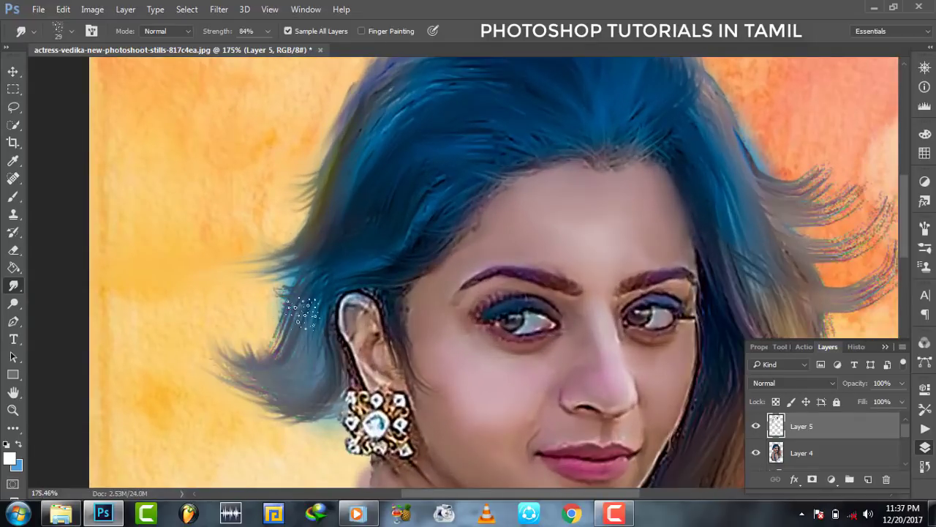
{"action": "scroll", "coordinate": [302, 313], "scroll_direction": "down", "scroll_amount": 2}
{"action": "scroll", "coordinate": [563, 284], "scroll_direction": "down", "scroll_amount": 3}
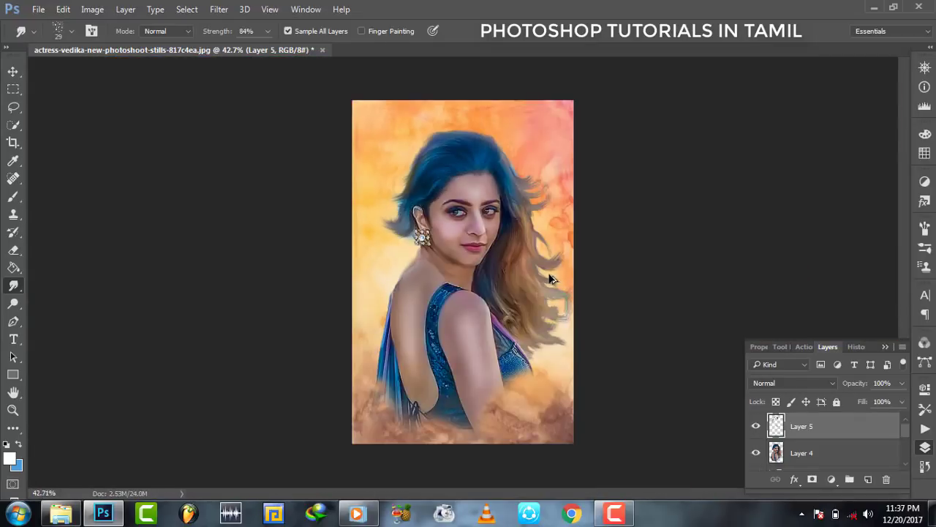
{"action": "scroll", "coordinate": [576, 327], "scroll_direction": "up", "scroll_amount": 3}
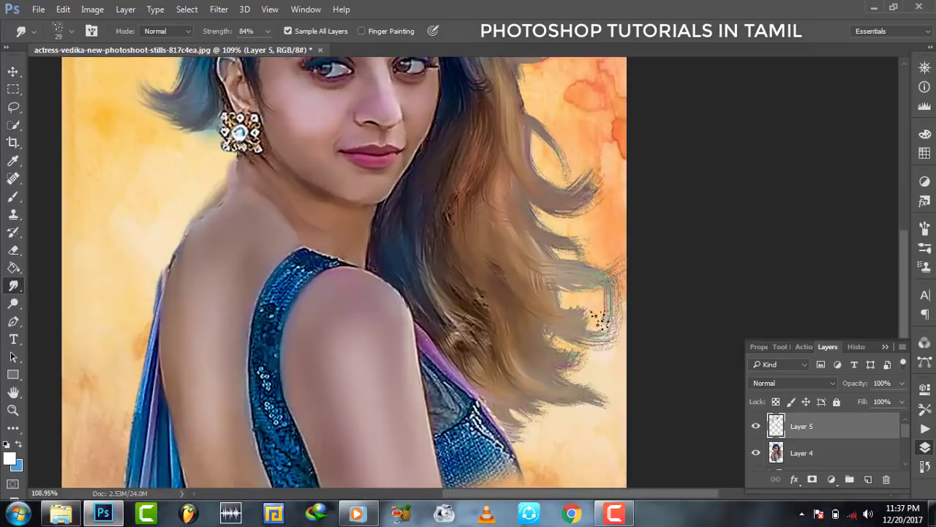
{"action": "scroll", "coordinate": [576, 327], "scroll_direction": "up", "scroll_amount": 2}
{"action": "left_click_drag", "start_coordinate": [523, 349], "coordinate": [594, 399]}
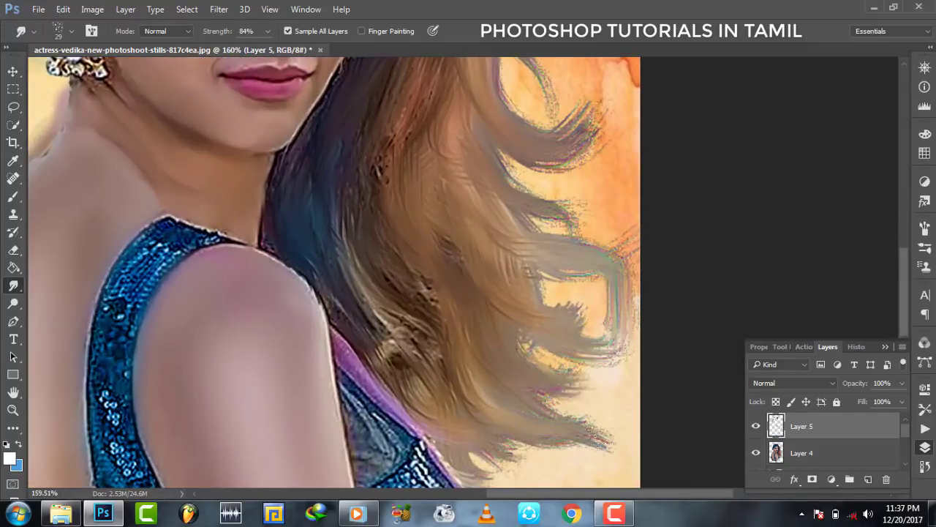
{"action": "scroll", "coordinate": [545, 157], "scroll_direction": "up", "scroll_amount": 3}
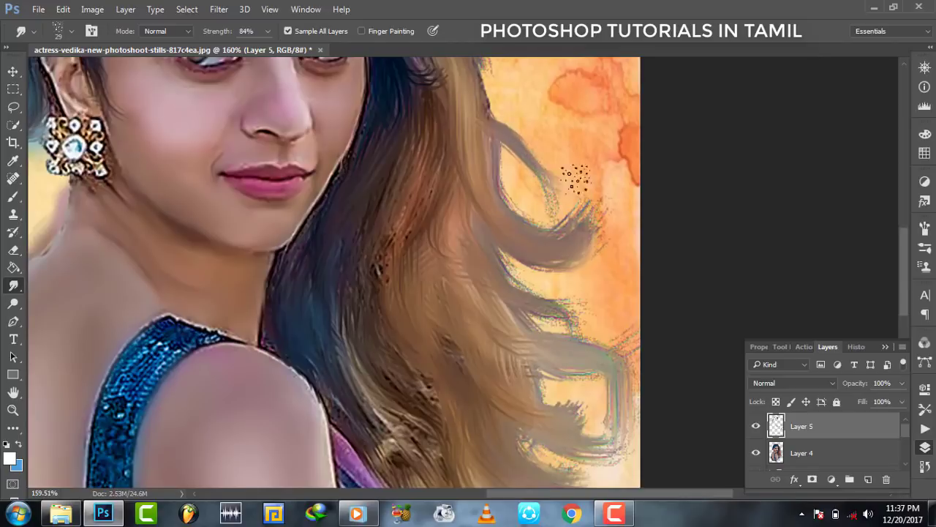
{"action": "scroll", "coordinate": [556, 307], "scroll_direction": "up", "scroll_amount": 3}
{"action": "scroll", "coordinate": [539, 234], "scroll_direction": "up", "scroll_amount": 2}
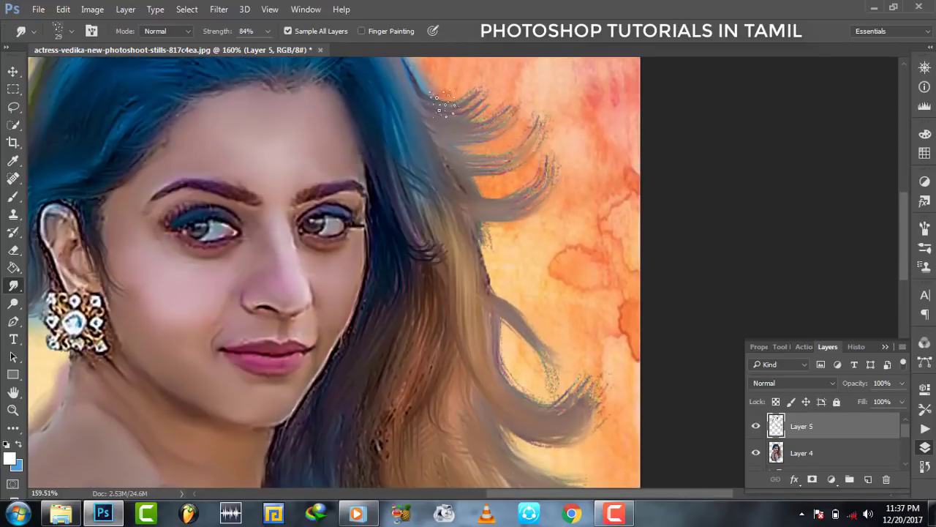
{"action": "scroll", "coordinate": [442, 147], "scroll_direction": "down", "scroll_amount": 8}
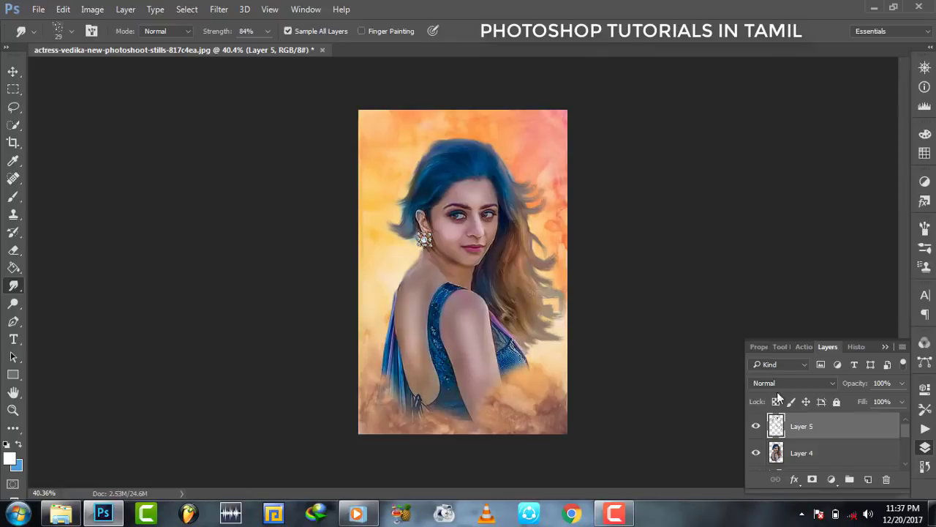
Merge Layer 5 down into Layer 4, duplicate it as Layer 4 copy, and view at 25%.
{"action": "right_click", "coordinate": [829, 436]}
{"action": "left_click", "coordinate": [712, 386]}
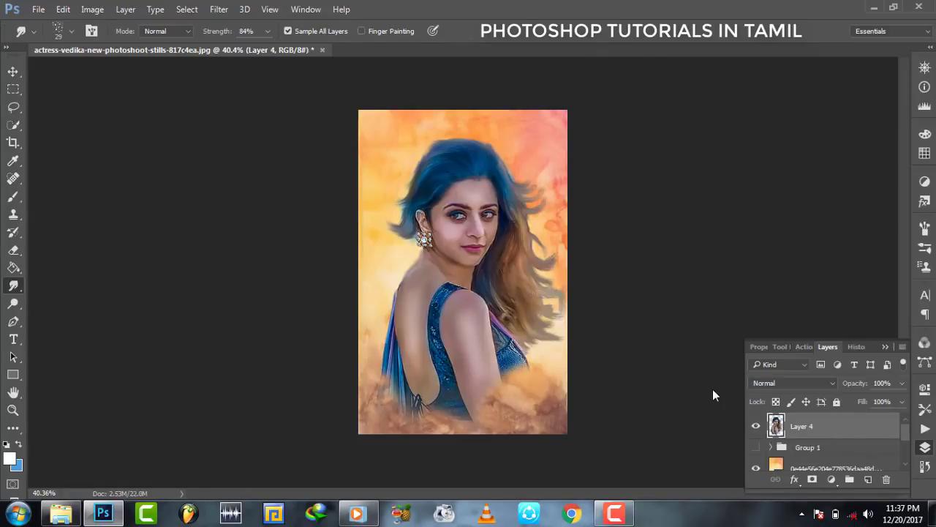
{"action": "right_click", "coordinate": [790, 459]}
{"action": "left_click", "coordinate": [695, 391]}
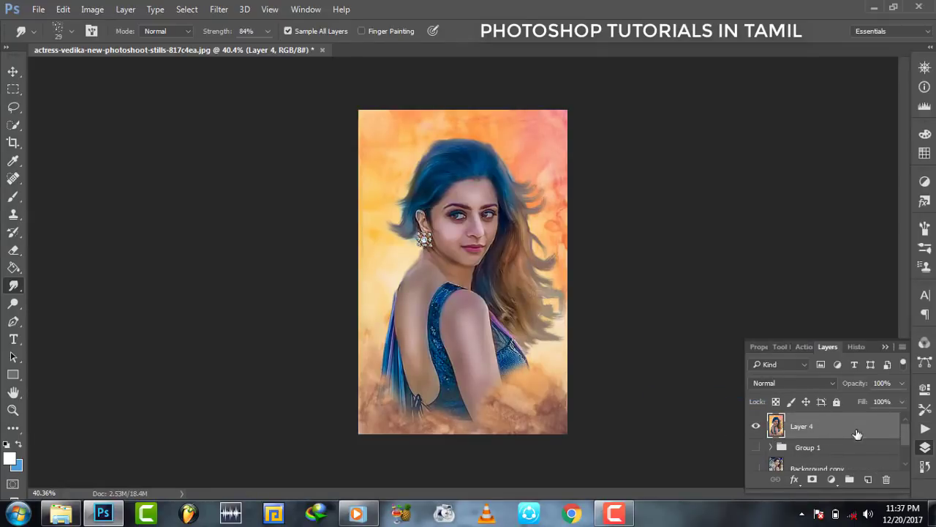
{"action": "key", "text": "ctrl+j"}
{"action": "left_click", "coordinate": [14, 412]}
{"action": "right_click", "coordinate": [485, 239]}
{"action": "left_click", "coordinate": [512, 328]}
{"action": "right_click", "coordinate": [468, 267]}
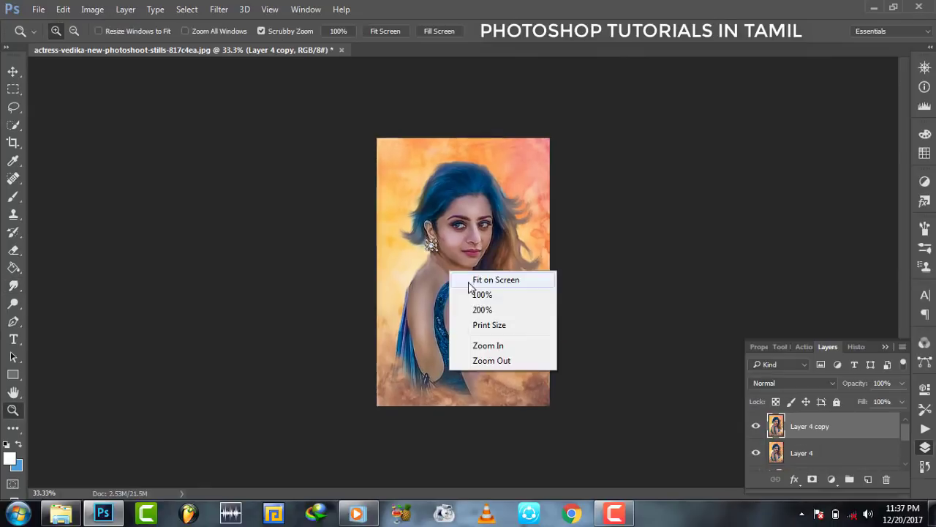
{"action": "left_click", "coordinate": [494, 361]}
{"action": "key", "text": "v"}
Apply a +75 Camera Raw post-crop vignette that fades Layer 4 copy's edges to white.
{"action": "left_click", "coordinate": [218, 8]}
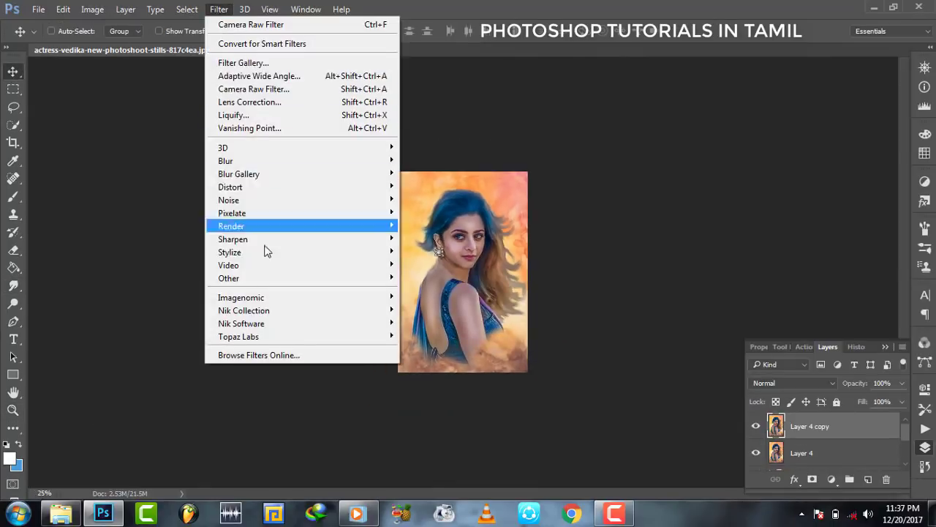
{"action": "left_click", "coordinate": [258, 90]}
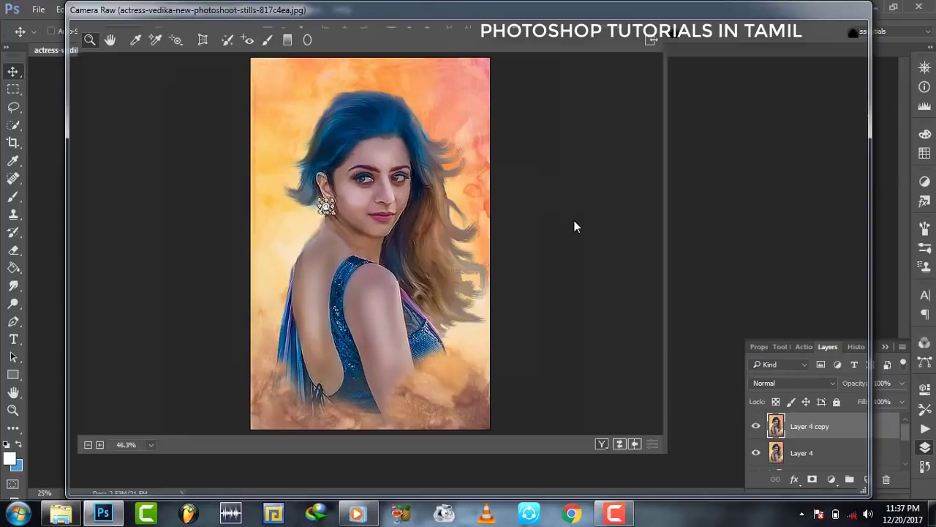
{"action": "left_click", "coordinate": [707, 150]}
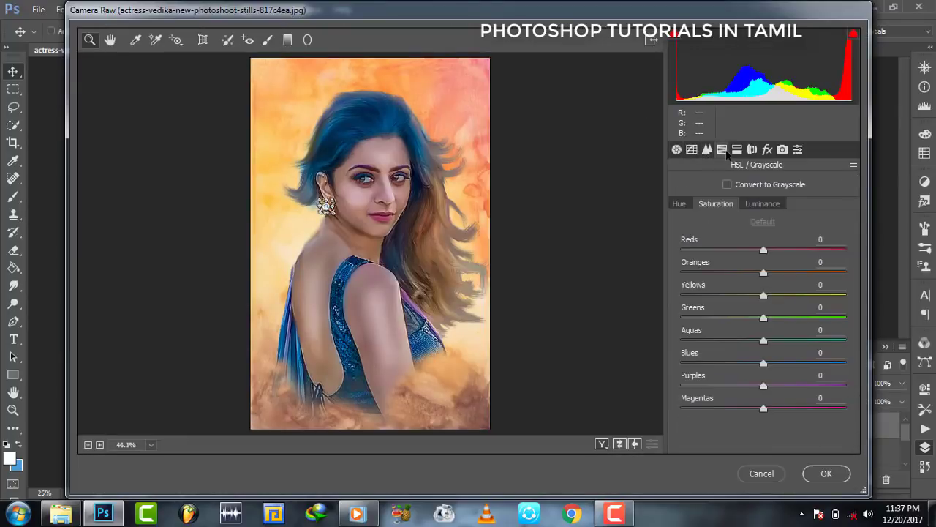
{"action": "left_click", "coordinate": [737, 149]}
{"action": "left_click", "coordinate": [722, 150]}
{"action": "left_click", "coordinate": [768, 149]}
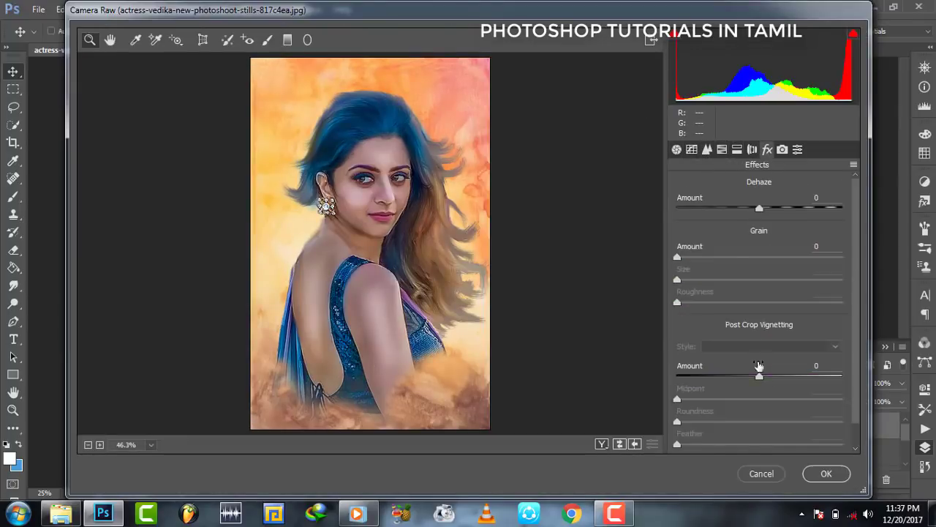
{"action": "left_click_drag", "start_coordinate": [759, 376], "coordinate": [810, 381]}
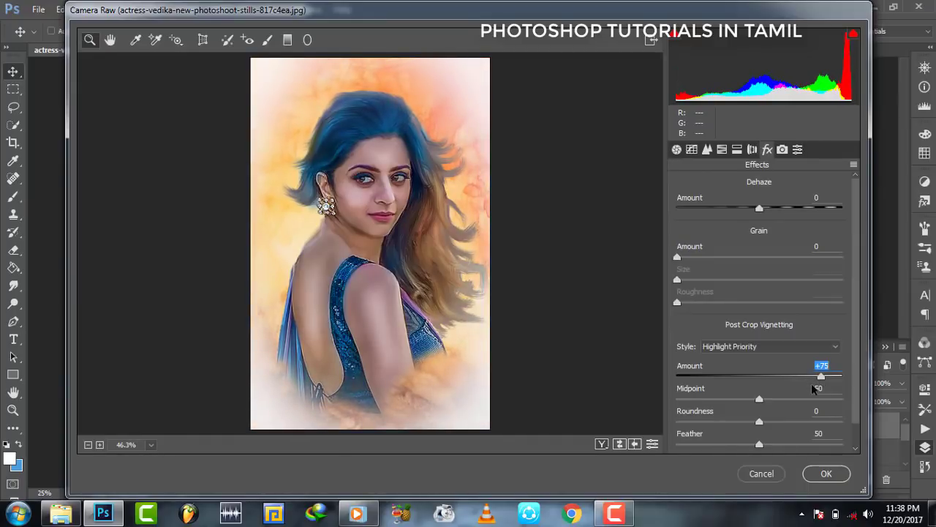
{"action": "left_click", "coordinate": [820, 473]}
Zoom the painting to 50% and drag the original desktop photo toward Photoshop.
{"action": "left_click", "coordinate": [12, 410]}
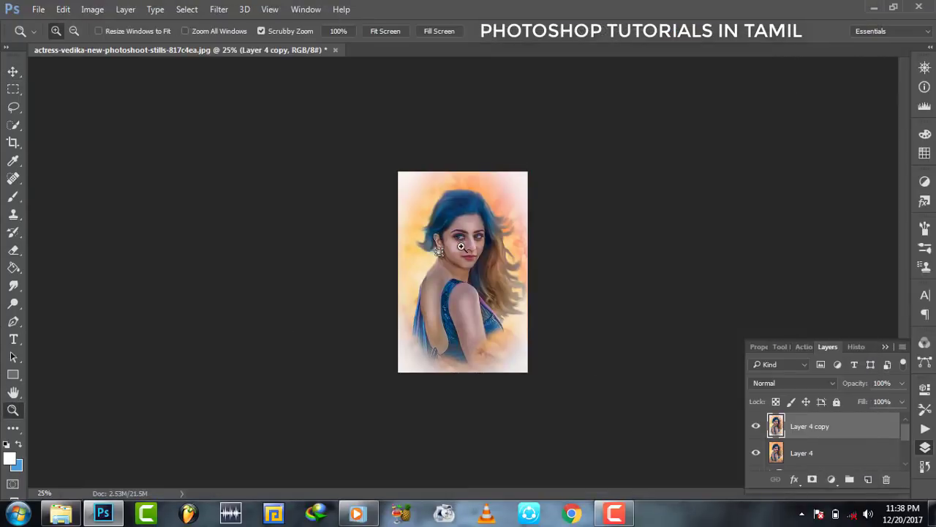
{"action": "key", "text": "ctrl+0"}
{"action": "right_click", "coordinate": [473, 229]}
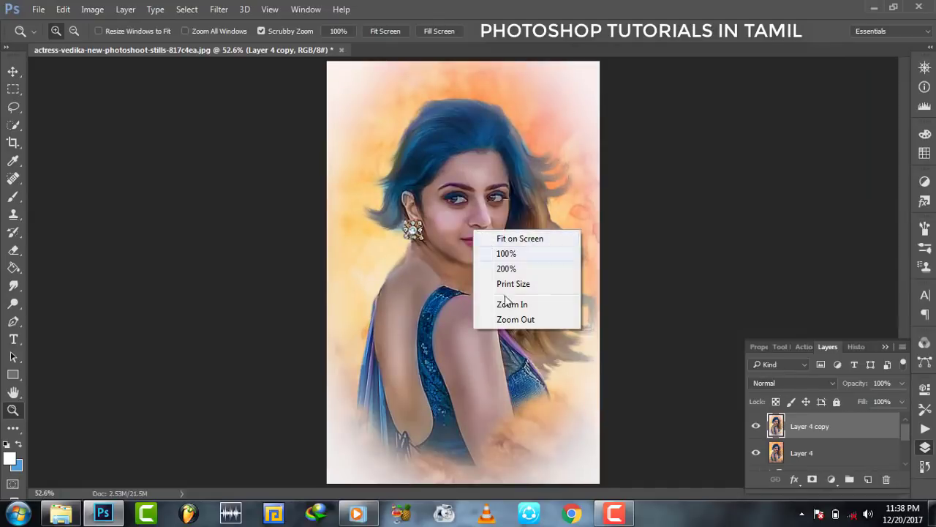
{"action": "left_click", "coordinate": [502, 322]}
{"action": "left_click", "coordinate": [933, 512]}
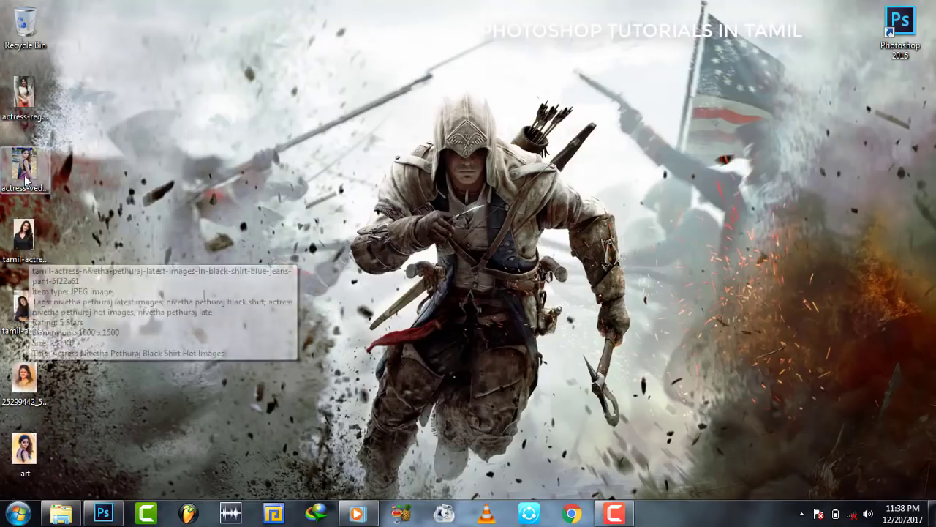
{"action": "mouse_move", "coordinate": [22, 167]}
{"action": "left_mouse_down"}
{"action": "mouse_move", "coordinate": [124, 471]}
{"action": "mouse_move", "coordinate": [532, 44]}
{"action": "left_mouse_up"}
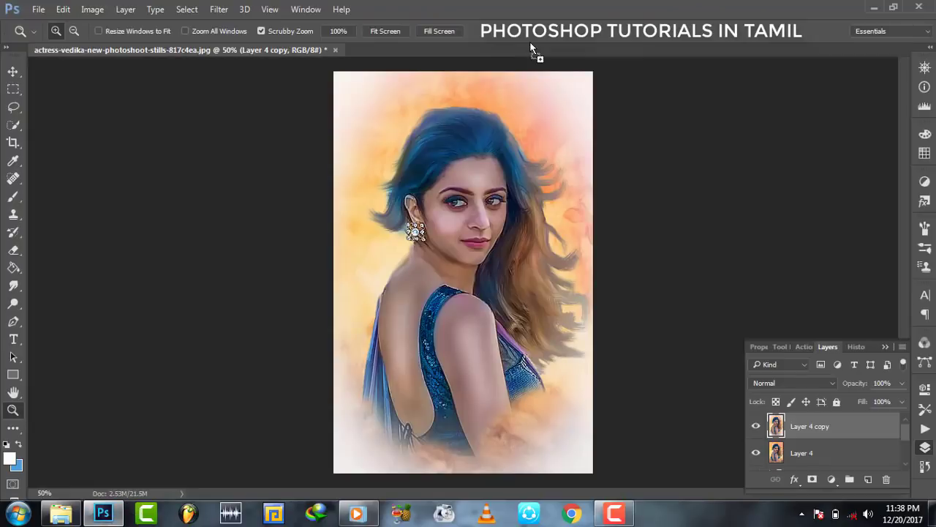
{"action": "right_click", "coordinate": [469, 155]}
{"action": "left_click", "coordinate": [514, 251]}
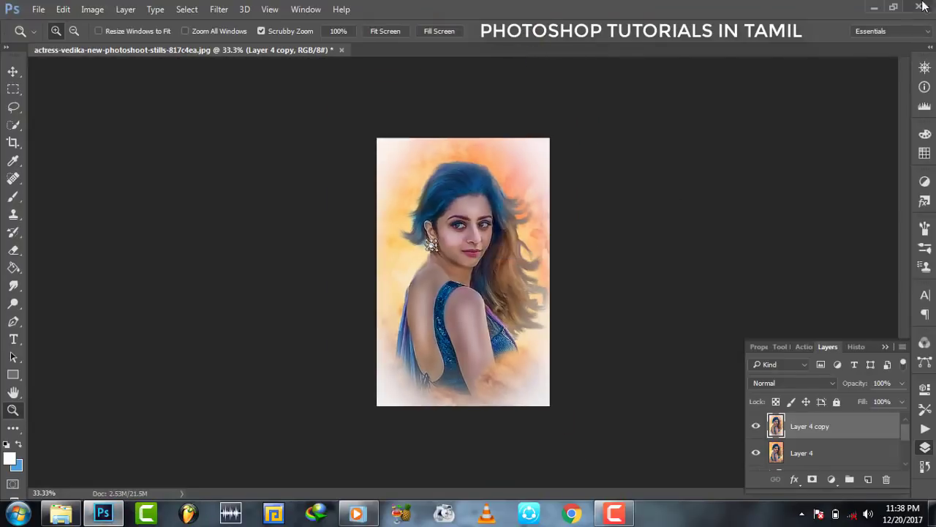
Rename the desktop photo to 'zfd' and drag it into Photoshop as its own document.
{"action": "left_click", "coordinate": [874, 7]}
{"action": "right_click", "coordinate": [33, 167]}
{"action": "left_click", "coordinate": [73, 468]}
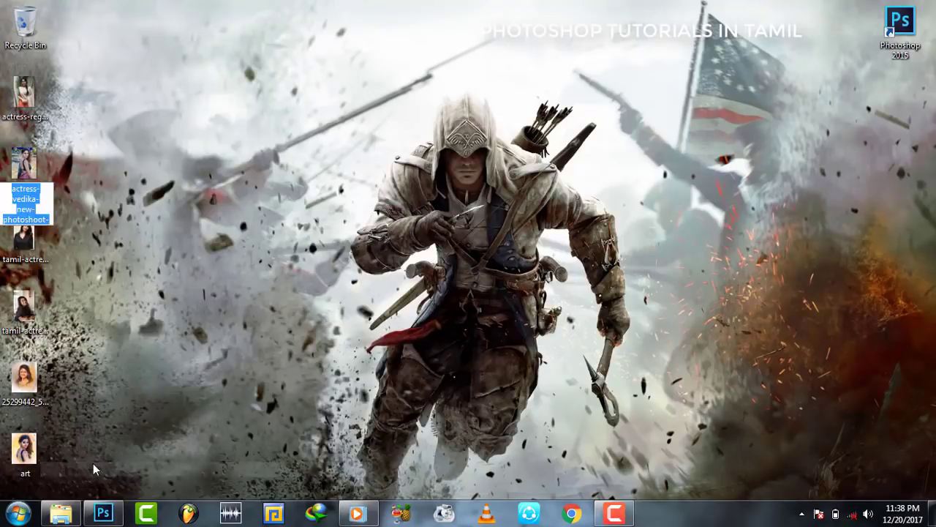
{"action": "type", "text": "zfd"}
{"action": "left_click_drag", "start_coordinate": [25, 165], "coordinate": [614, 202]}
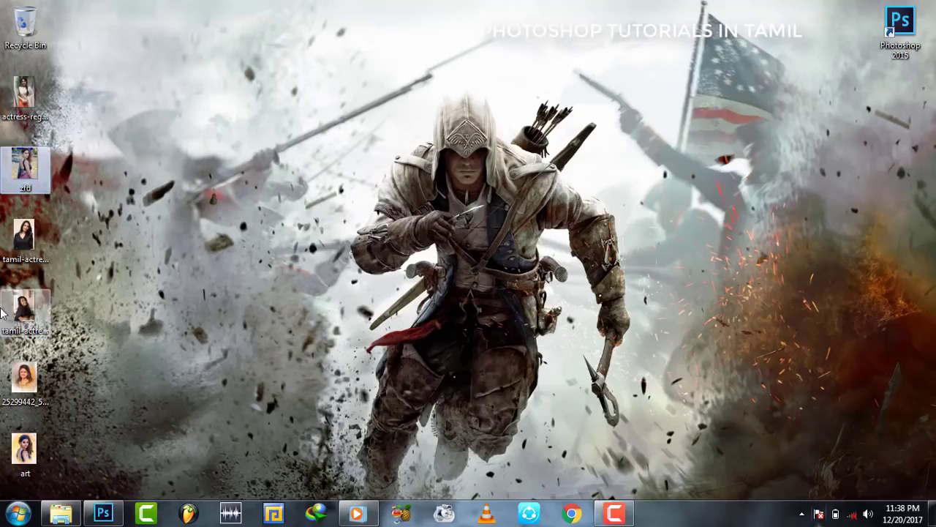
{"action": "left_click_drag", "start_coordinate": [4, 313], "coordinate": [541, 67]}
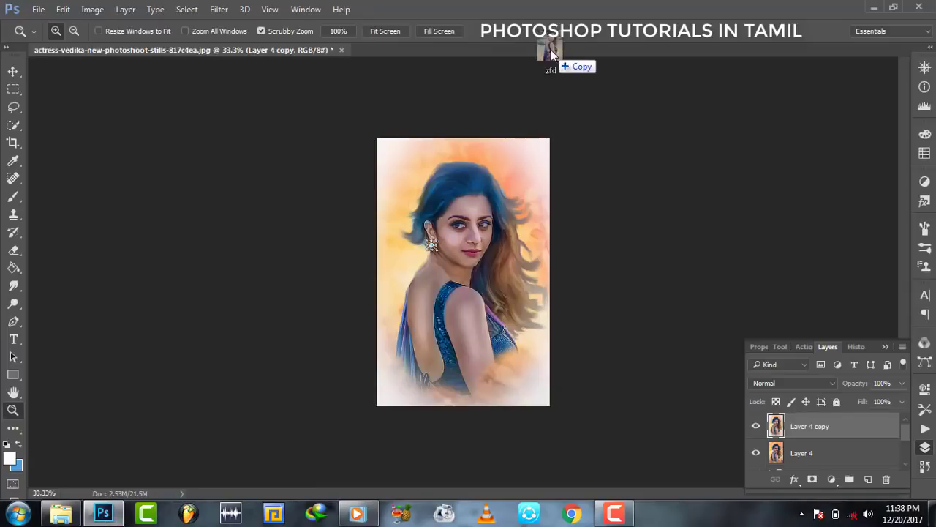
Move the zfd.jpg window beside the painting and set the painting's zoom to 50%.
{"action": "left_click_drag", "start_coordinate": [159, 79], "coordinate": [251, 120]}
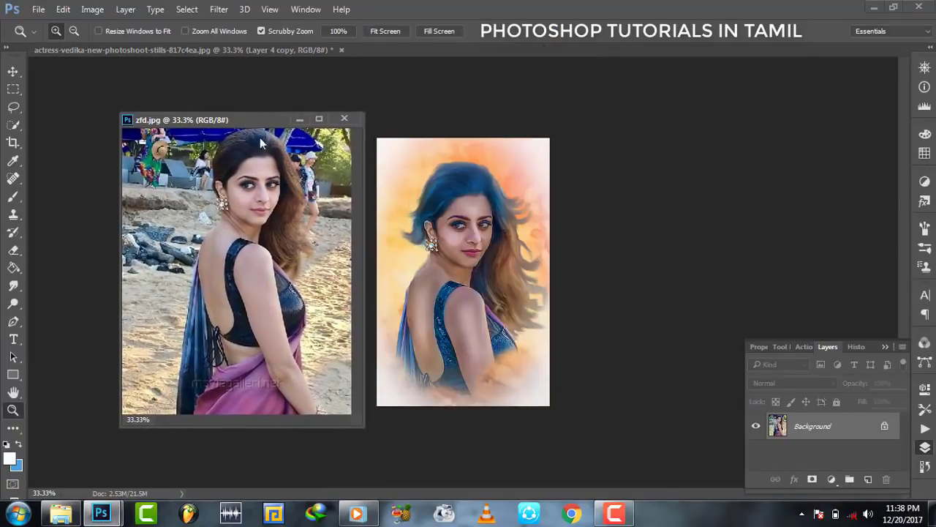
{"action": "left_click", "coordinate": [483, 217]}
{"action": "left_click", "coordinate": [476, 258]}
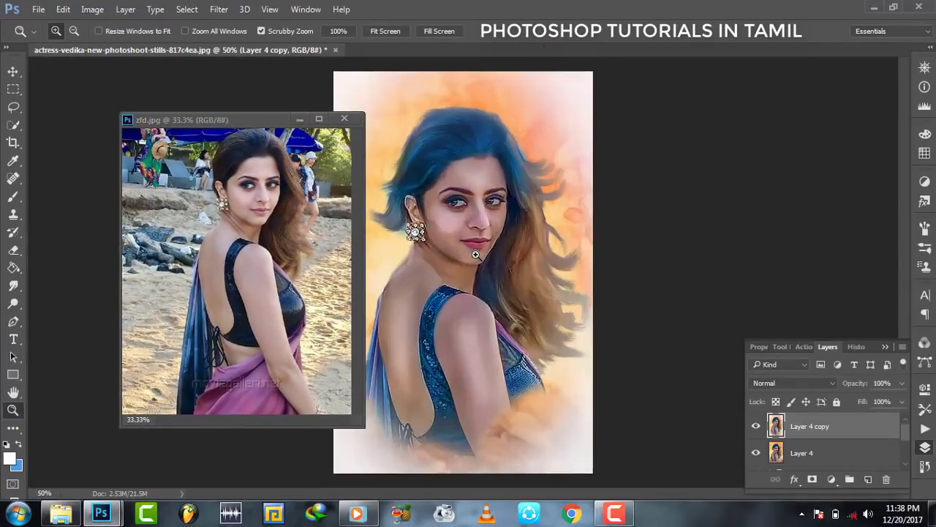
{"action": "right_click", "coordinate": [464, 243]}
{"action": "left_click", "coordinate": [490, 322]}
{"action": "right_click", "coordinate": [464, 243]}
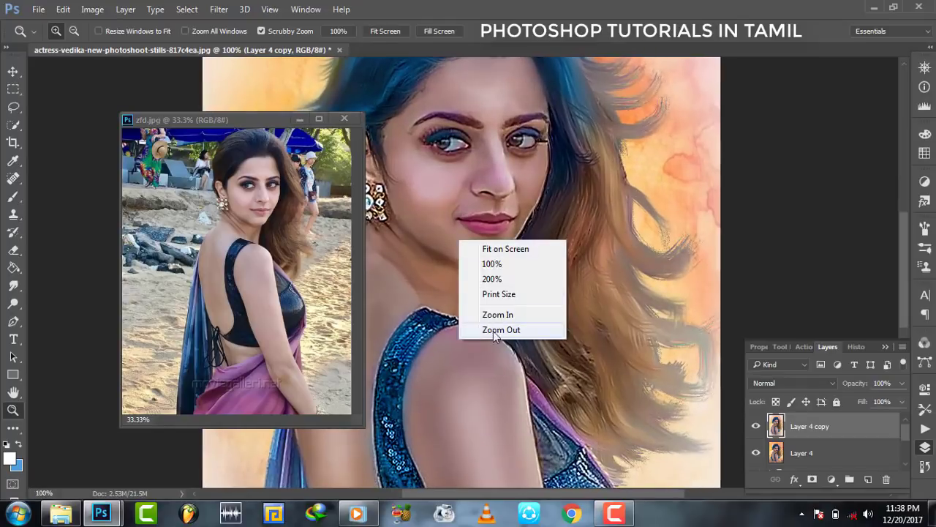
{"action": "left_click", "coordinate": [504, 332]}
{"action": "right_click", "coordinate": [463, 308]}
{"action": "left_click", "coordinate": [496, 398]}
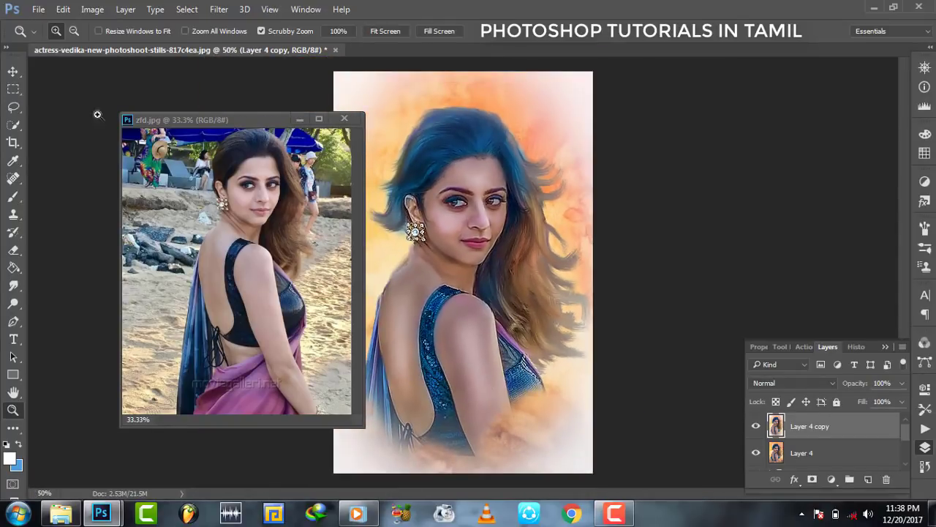
{"action": "key", "text": "v"}
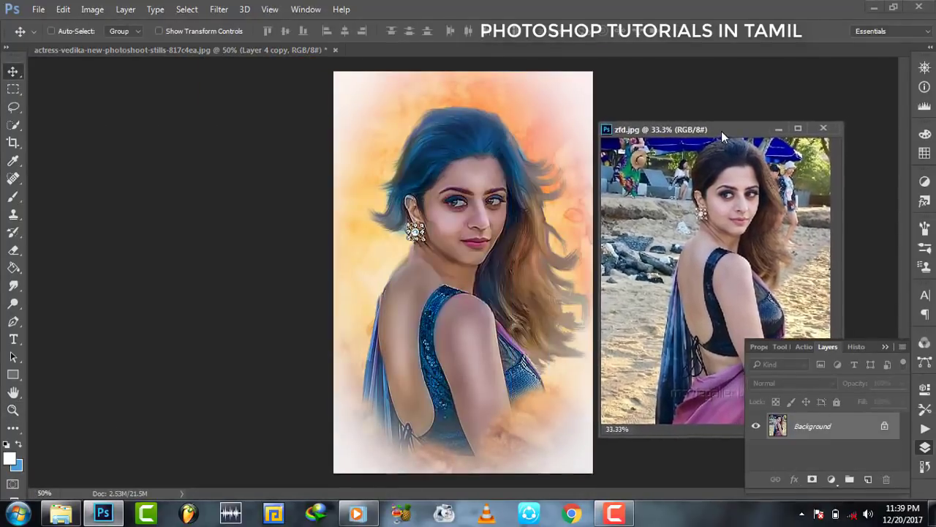